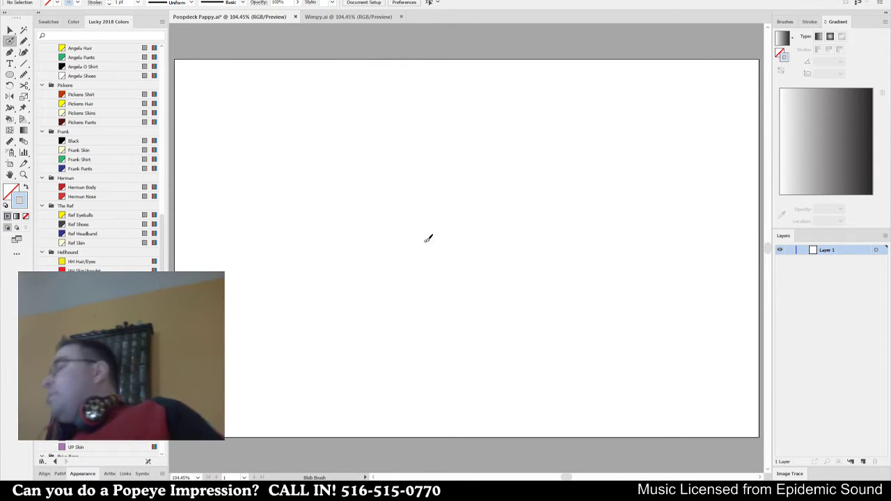
{"action": "left_click", "coordinate": [413, 199]}
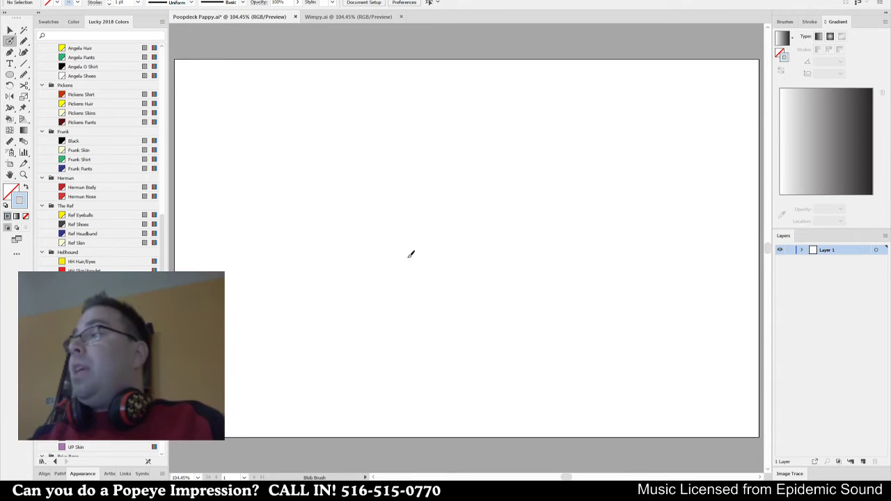
{"action": "mouse_move", "coordinate": [411, 254]}
{"action": "left_mouse_down"}
{"action": "mouse_move", "coordinate": [430, 143]}
{"action": "mouse_move", "coordinate": [375, 217]}
{"action": "mouse_move", "coordinate": [369, 284]}
{"action": "left_mouse_up"}
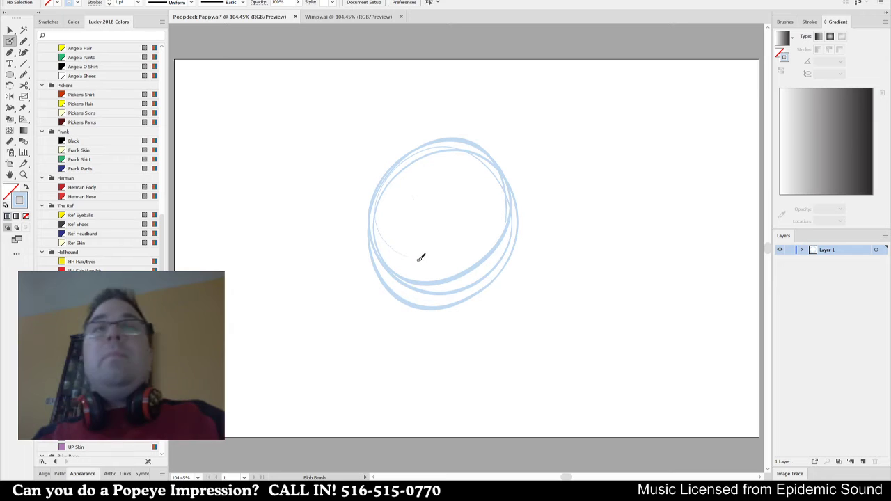
{"action": "mouse_move", "coordinate": [489, 208]}
{"action": "left_mouse_down"}
{"action": "mouse_move", "coordinate": [499, 203]}
{"action": "mouse_move", "coordinate": [496, 266]}
{"action": "mouse_move", "coordinate": [531, 230]}
{"action": "mouse_move", "coordinate": [389, 283]}
{"action": "mouse_move", "coordinate": [514, 180]}
{"action": "mouse_move", "coordinate": [577, 218]}
{"action": "mouse_move", "coordinate": [534, 214]}
{"action": "left_mouse_up"}
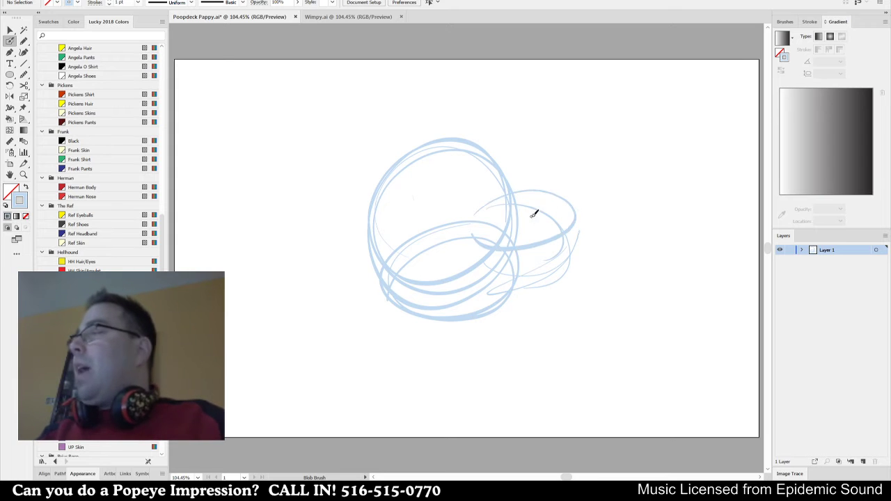
{"action": "key", "text": "ctrl+a"}
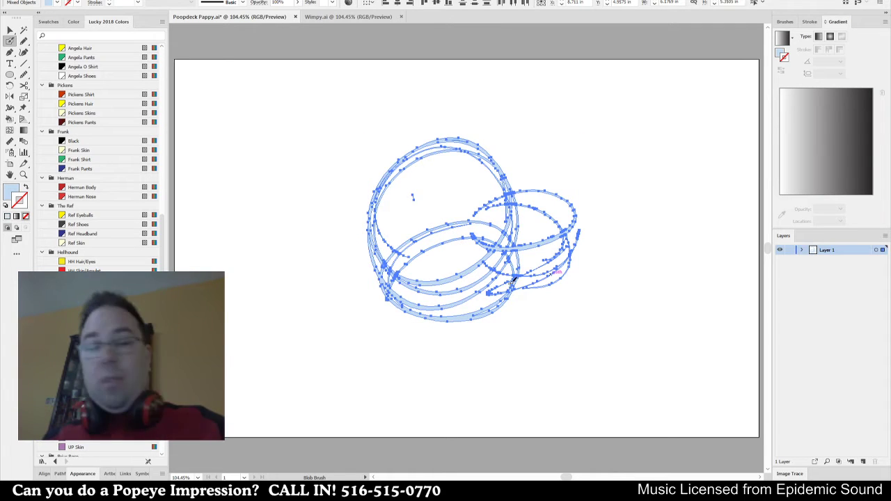
{"action": "key", "text": "Delete"}
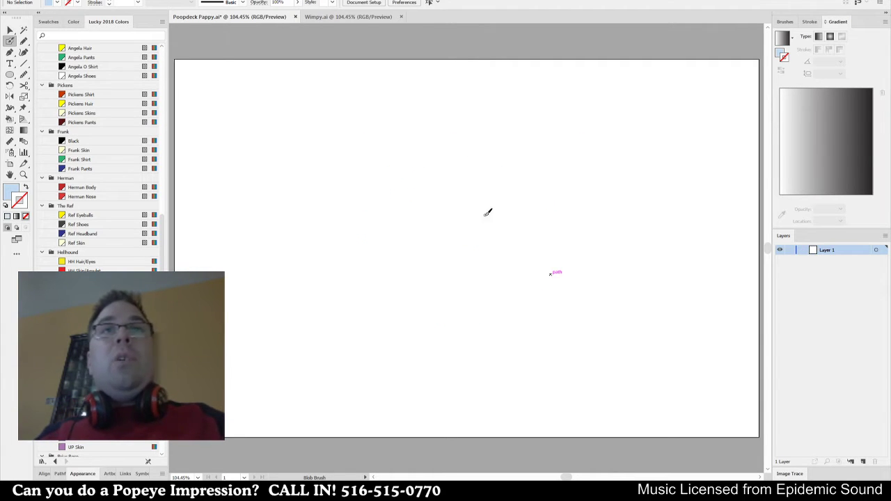
{"action": "mouse_move", "coordinate": [403, 294]}
{"action": "left_mouse_down"}
{"action": "mouse_move", "coordinate": [377, 179]}
{"action": "mouse_move", "coordinate": [499, 185]}
{"action": "mouse_move", "coordinate": [480, 279]}
{"action": "left_mouse_up"}
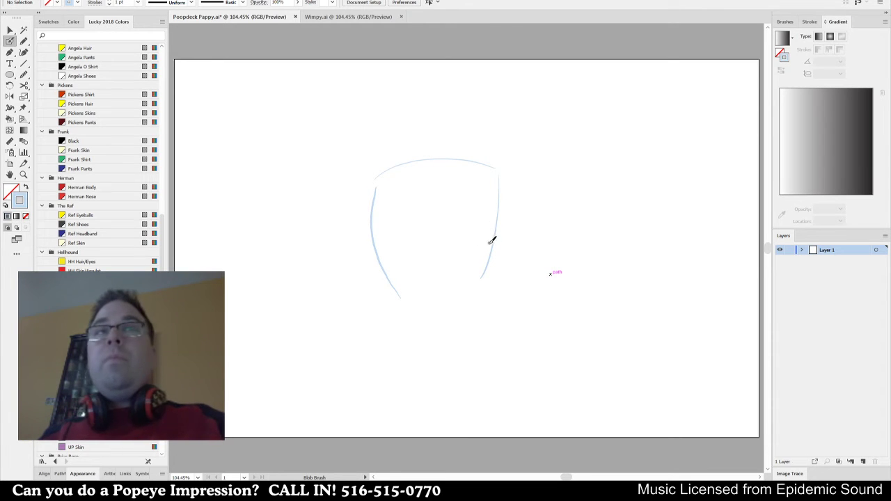
{"action": "mouse_move", "coordinate": [479, 220]}
{"action": "left_mouse_down"}
{"action": "mouse_move", "coordinate": [513, 240]}
{"action": "mouse_move", "coordinate": [496, 219]}
{"action": "mouse_move", "coordinate": [539, 229]}
{"action": "mouse_move", "coordinate": [550, 249]}
{"action": "mouse_move", "coordinate": [505, 268]}
{"action": "mouse_move", "coordinate": [472, 222]}
{"action": "left_mouse_up"}
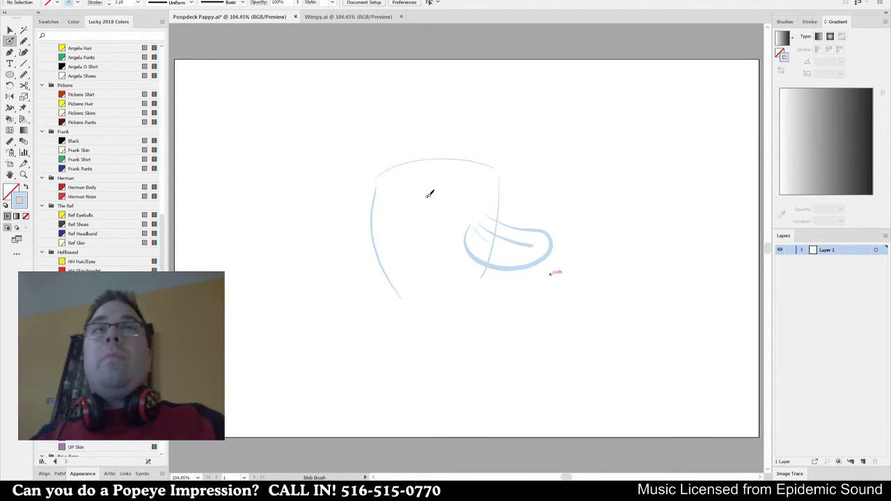
{"action": "key", "text": "v"}
{"action": "left_click_drag", "start_coordinate": [315, 337], "coordinate": [636, 104]}
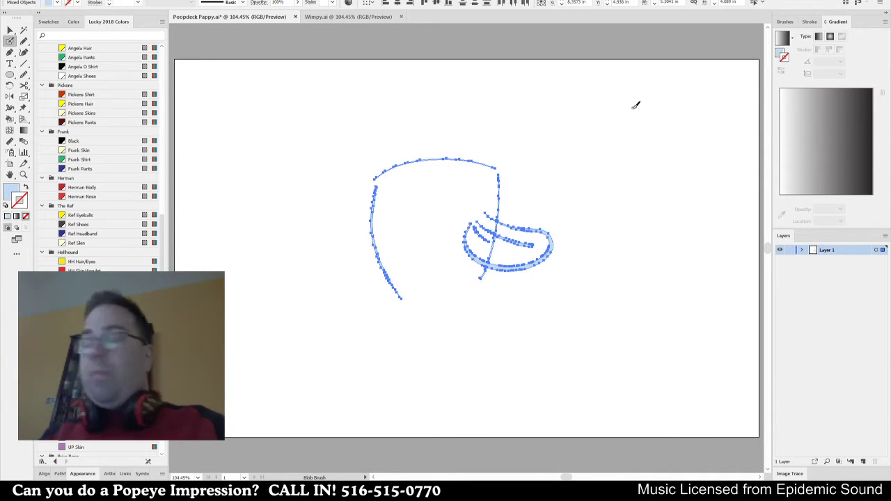
{"action": "key", "text": "Delete"}
With the Blob Brush, sketch a round head with a vertical centre line and two large rounded cheeks bulging out below.
{"action": "key", "text": "shift+b"}
{"action": "mouse_move", "coordinate": [443, 257]}
{"action": "left_mouse_down"}
{"action": "mouse_move", "coordinate": [445, 201]}
{"action": "mouse_move", "coordinate": [433, 288]}
{"action": "left_mouse_up"}
{"action": "mouse_move", "coordinate": [374, 241]}
{"action": "left_mouse_down"}
{"action": "mouse_move", "coordinate": [511, 211]}
{"action": "mouse_move", "coordinate": [380, 256]}
{"action": "mouse_move", "coordinate": [518, 249]}
{"action": "mouse_move", "coordinate": [401, 168]}
{"action": "mouse_move", "coordinate": [432, 290]}
{"action": "mouse_move", "coordinate": [517, 222]}
{"action": "mouse_move", "coordinate": [408, 289]}
{"action": "mouse_move", "coordinate": [359, 257]}
{"action": "mouse_move", "coordinate": [380, 229]}
{"action": "mouse_move", "coordinate": [419, 308]}
{"action": "left_mouse_up"}
{"action": "mouse_move", "coordinate": [354, 259]}
{"action": "left_mouse_down"}
{"action": "mouse_move", "coordinate": [448, 293]}
{"action": "mouse_move", "coordinate": [520, 254]}
{"action": "mouse_move", "coordinate": [476, 211]}
{"action": "mouse_move", "coordinate": [529, 274]}
{"action": "mouse_move", "coordinate": [512, 299]}
{"action": "left_mouse_up"}
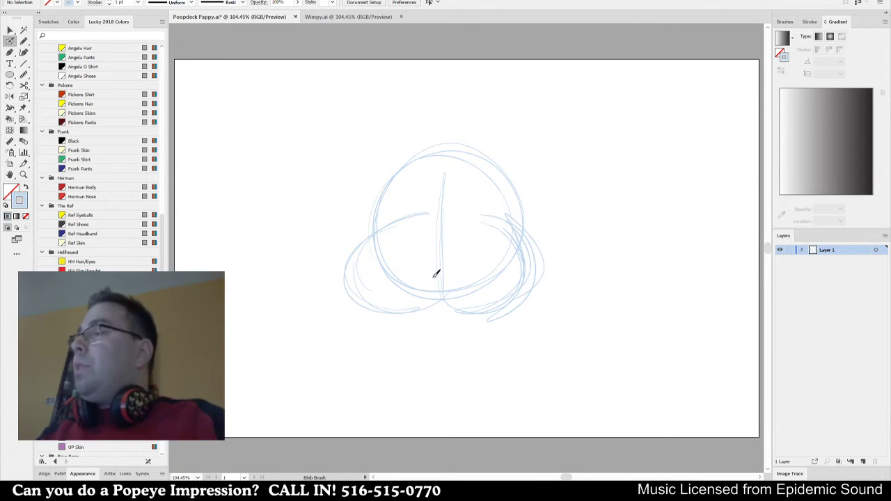
{"action": "mouse_move", "coordinate": [443, 290]}
{"action": "left_mouse_down"}
{"action": "mouse_move", "coordinate": [392, 313]}
{"action": "mouse_move", "coordinate": [349, 254]}
{"action": "left_mouse_up"}
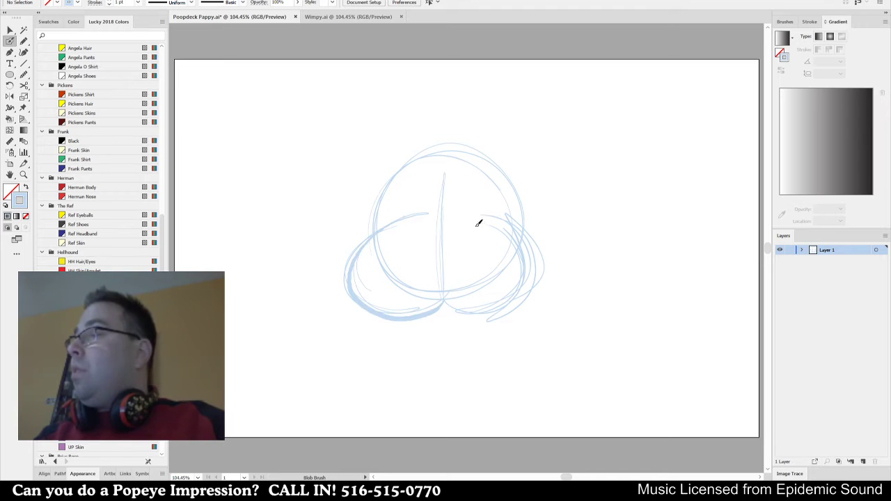
{"action": "mouse_move", "coordinate": [445, 296]}
{"action": "left_mouse_down"}
{"action": "mouse_move", "coordinate": [500, 316]}
{"action": "mouse_move", "coordinate": [533, 224]}
{"action": "left_mouse_up"}
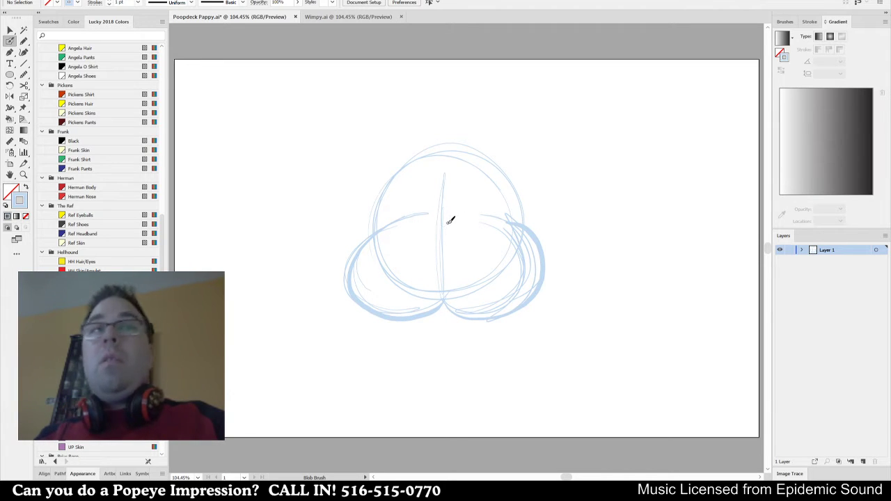
Sketch a bulbous nose on the centre line, a squinting eye and a dot eye with brow lines, and hair strands atop the head.
{"action": "mouse_move", "coordinate": [441, 217]}
{"action": "left_mouse_down"}
{"action": "mouse_move", "coordinate": [424, 261]}
{"action": "mouse_move", "coordinate": [450, 274]}
{"action": "mouse_move", "coordinate": [470, 253]}
{"action": "mouse_move", "coordinate": [460, 220]}
{"action": "left_mouse_up"}
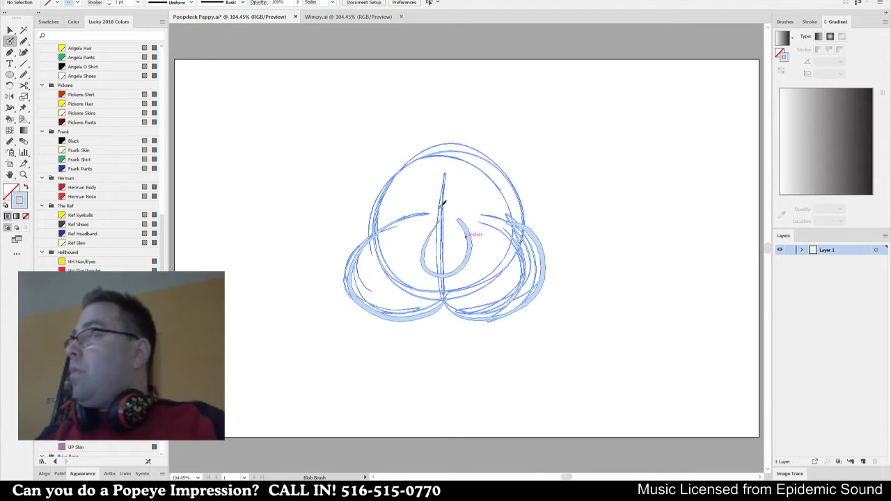
{"action": "mouse_move", "coordinate": [400, 190]}
{"action": "left_mouse_down"}
{"action": "mouse_move", "coordinate": [418, 179]}
{"action": "mouse_move", "coordinate": [423, 202]}
{"action": "mouse_move", "coordinate": [449, 183]}
{"action": "left_mouse_up"}
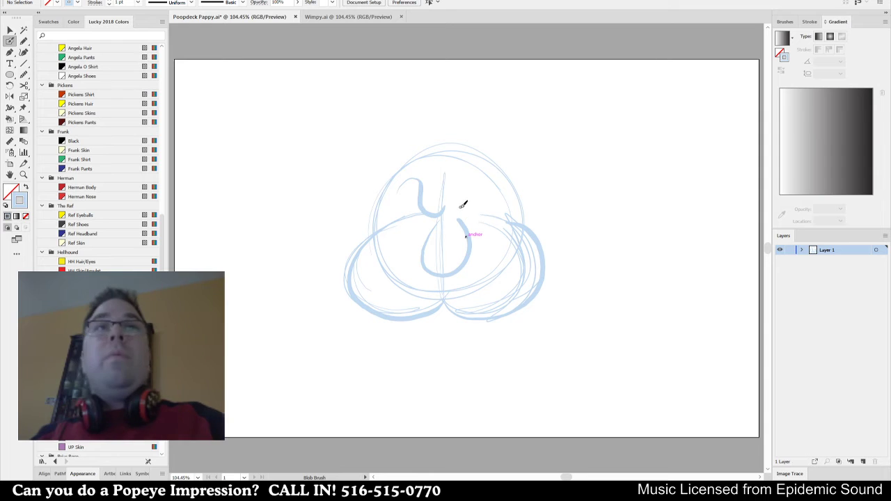
{"action": "mouse_move", "coordinate": [462, 198]}
{"action": "left_mouse_down"}
{"action": "mouse_move", "coordinate": [472, 178]}
{"action": "mouse_move", "coordinate": [495, 185]}
{"action": "left_mouse_up"}
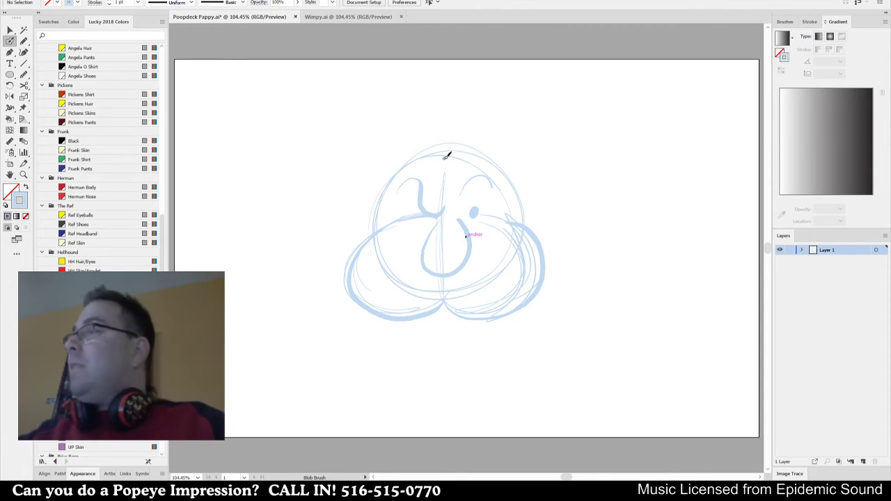
{"action": "mouse_move", "coordinate": [435, 150]}
{"action": "left_mouse_down"}
{"action": "mouse_move", "coordinate": [447, 96]}
{"action": "mouse_move", "coordinate": [473, 103]}
{"action": "left_mouse_up"}
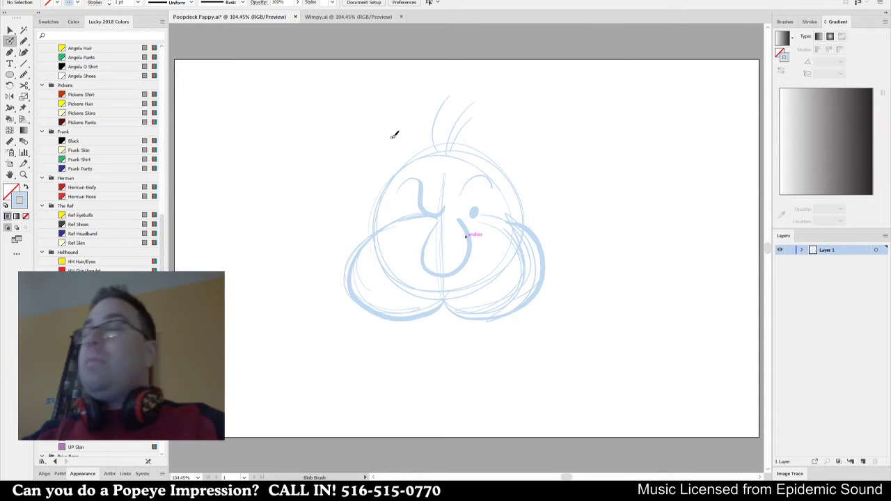
{"action": "mouse_move", "coordinate": [389, 178]}
{"action": "left_mouse_down"}
{"action": "mouse_move", "coordinate": [365, 165]}
{"action": "mouse_move", "coordinate": [365, 125]}
{"action": "mouse_move", "coordinate": [415, 97]}
{"action": "mouse_move", "coordinate": [447, 92]}
{"action": "mouse_move", "coordinate": [495, 99]}
{"action": "mouse_move", "coordinate": [516, 116]}
{"action": "mouse_move", "coordinate": [507, 171]}
{"action": "left_mouse_up"}
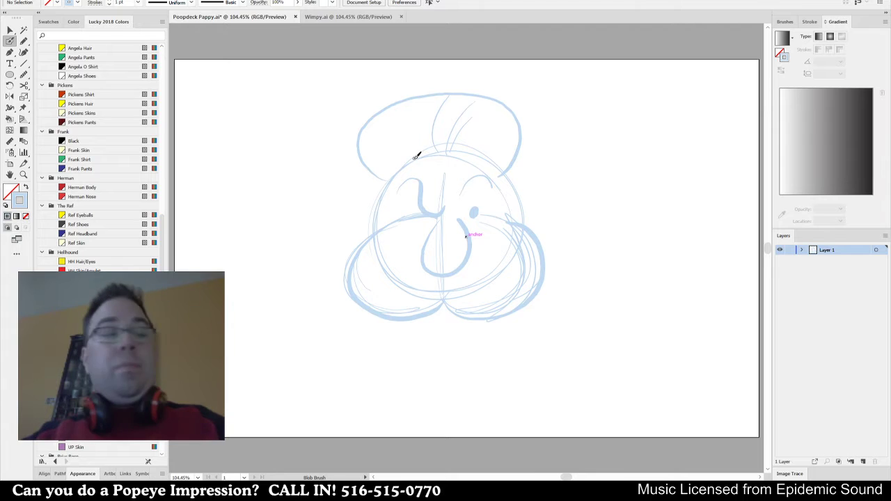
{"action": "left_click", "coordinate": [433, 159], "text": "ctrl"}
{"action": "key", "text": "ctrl+z"}
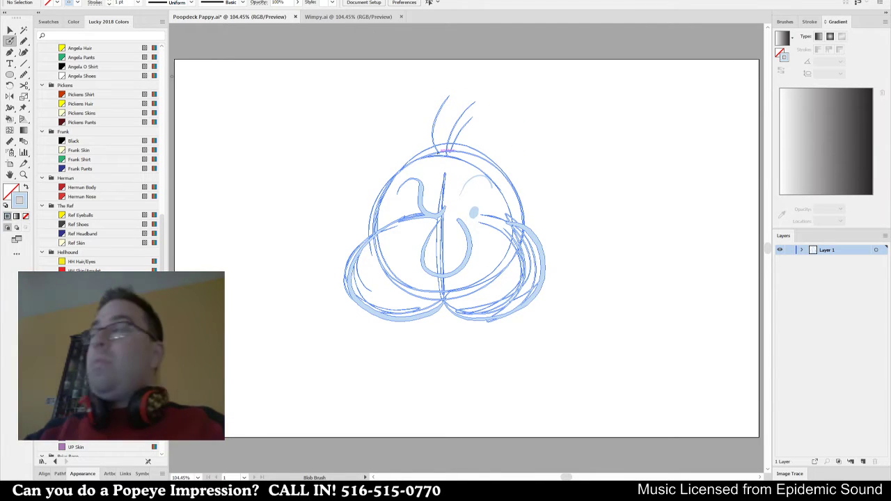
{"action": "mouse_move", "coordinate": [397, 169]}
{"action": "left_mouse_down"}
{"action": "mouse_move", "coordinate": [374, 133]}
{"action": "mouse_move", "coordinate": [393, 100]}
{"action": "mouse_move", "coordinate": [447, 83]}
{"action": "mouse_move", "coordinate": [493, 89]}
{"action": "mouse_move", "coordinate": [520, 131]}
{"action": "left_mouse_up"}
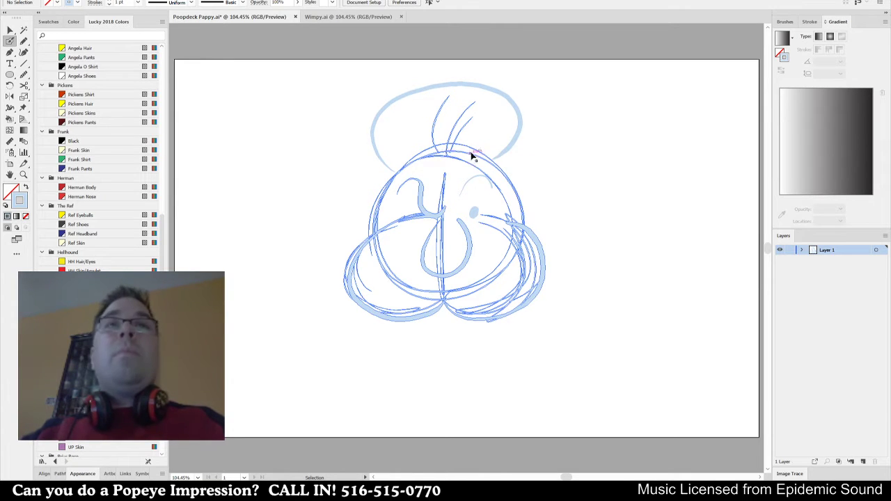
{"action": "key", "text": "ctrl+z"}
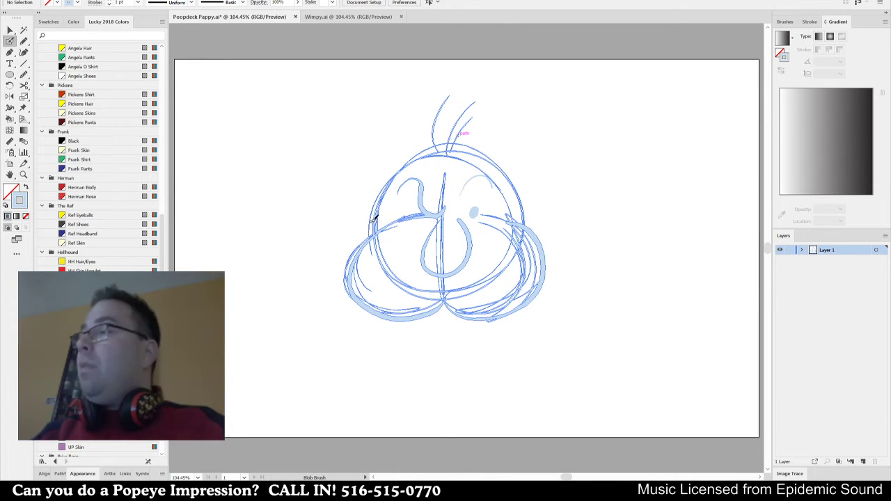
Sketch a spiky scalloped beard outline around the outer edges of both cheeks and along the chin.
{"action": "mouse_move", "coordinate": [376, 229]}
{"action": "left_mouse_down"}
{"action": "mouse_move", "coordinate": [340, 260]}
{"action": "mouse_move", "coordinate": [338, 298]}
{"action": "mouse_move", "coordinate": [348, 294]}
{"action": "mouse_move", "coordinate": [334, 305]}
{"action": "mouse_move", "coordinate": [354, 303]}
{"action": "mouse_move", "coordinate": [372, 323]}
{"action": "mouse_move", "coordinate": [402, 328]}
{"action": "mouse_move", "coordinate": [396, 335]}
{"action": "mouse_move", "coordinate": [446, 316]}
{"action": "mouse_move", "coordinate": [467, 330]}
{"action": "mouse_move", "coordinate": [526, 316]}
{"action": "left_mouse_up"}
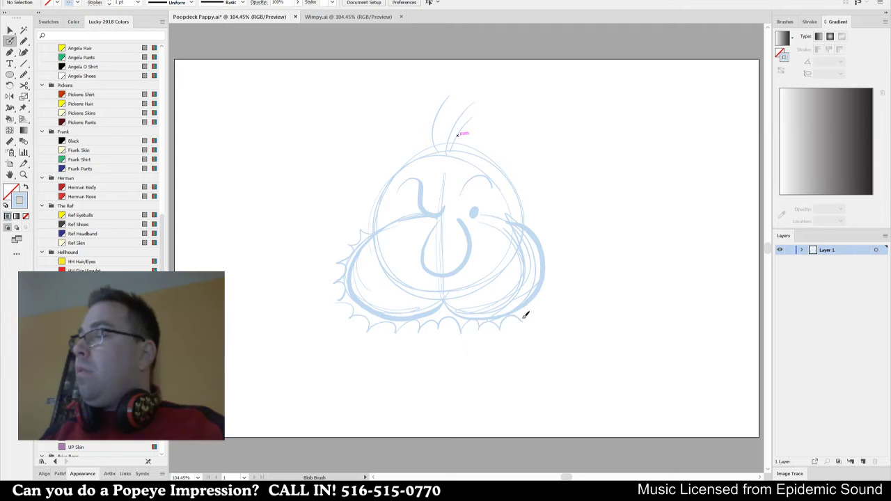
{"action": "key", "text": "ctrl"}
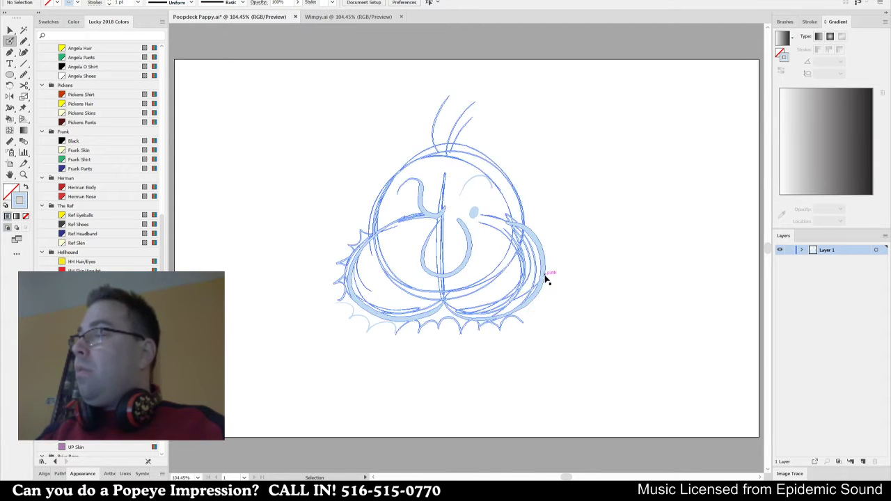
{"action": "mouse_move", "coordinate": [508, 210]}
{"action": "left_mouse_down"}
{"action": "mouse_move", "coordinate": [546, 225]}
{"action": "mouse_move", "coordinate": [547, 253]}
{"action": "mouse_move", "coordinate": [558, 264]}
{"action": "mouse_move", "coordinate": [559, 284]}
{"action": "mouse_move", "coordinate": [545, 303]}
{"action": "left_mouse_up"}
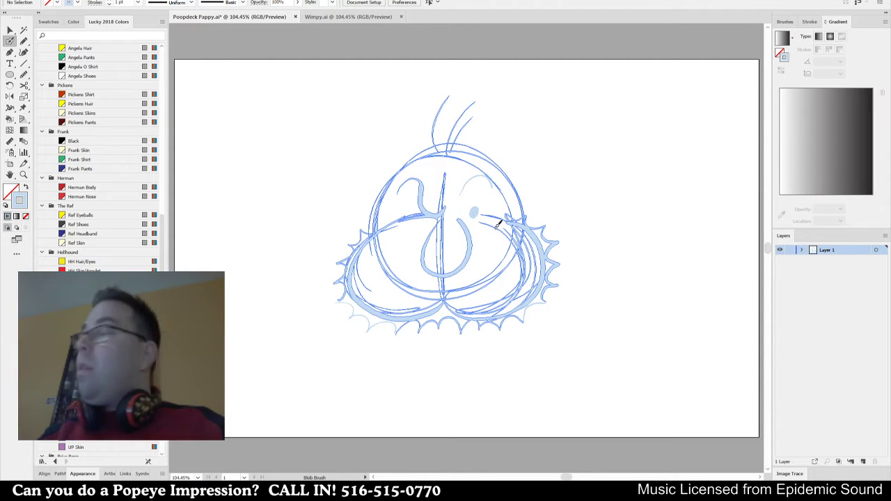
Sketch a moustache on both sides of the nose, with curved upper edges and jagged lower edges.
{"action": "left_click_drag", "start_coordinate": [383, 243], "coordinate": [421, 254]}
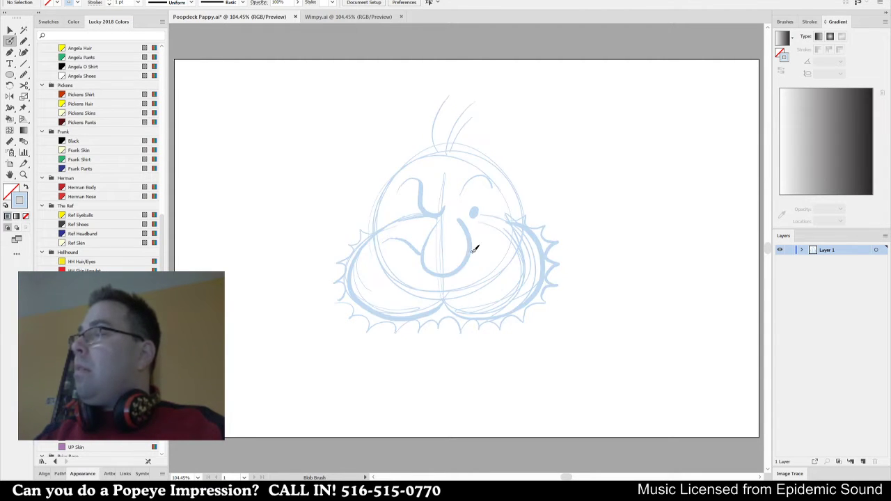
{"action": "left_click_drag", "start_coordinate": [474, 248], "coordinate": [511, 234]}
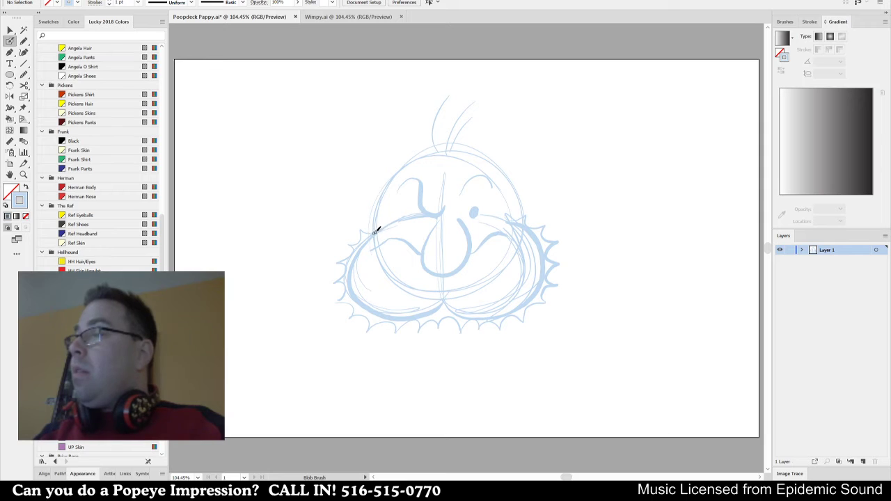
{"action": "left_click_drag", "start_coordinate": [383, 252], "coordinate": [413, 255]}
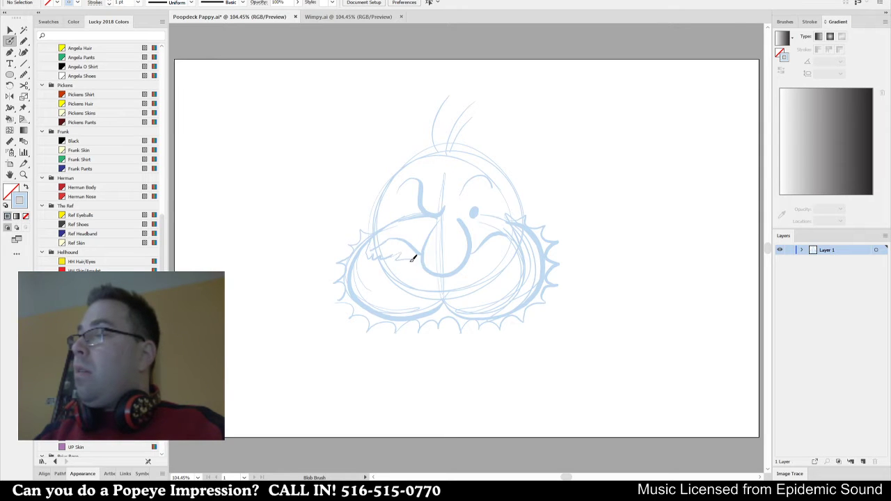
{"action": "left_click_drag", "start_coordinate": [470, 257], "coordinate": [518, 241]}
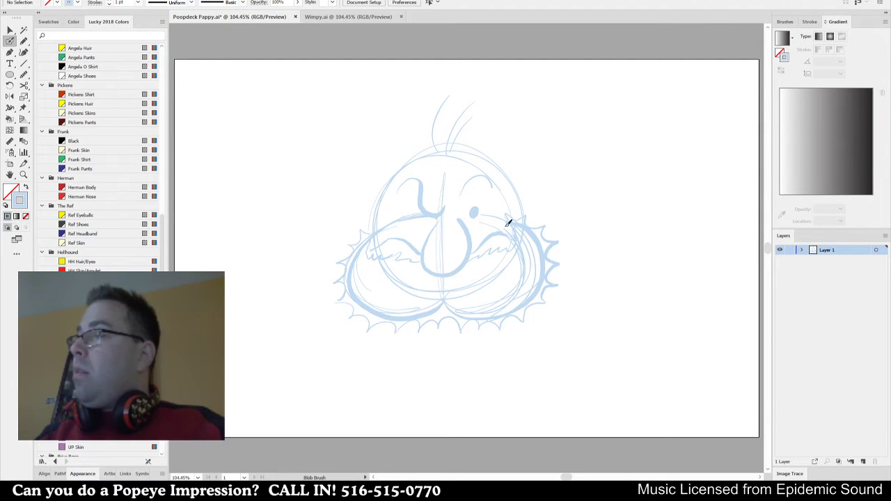
Sketch an ear with hair tufts on each side of the head, and a curved cap brim across the forehead.
{"action": "left_click_drag", "start_coordinate": [378, 223], "coordinate": [369, 202]}
{"action": "mouse_move", "coordinate": [515, 179]}
{"action": "left_mouse_down"}
{"action": "mouse_move", "coordinate": [531, 185]}
{"action": "mouse_move", "coordinate": [527, 200]}
{"action": "left_mouse_up"}
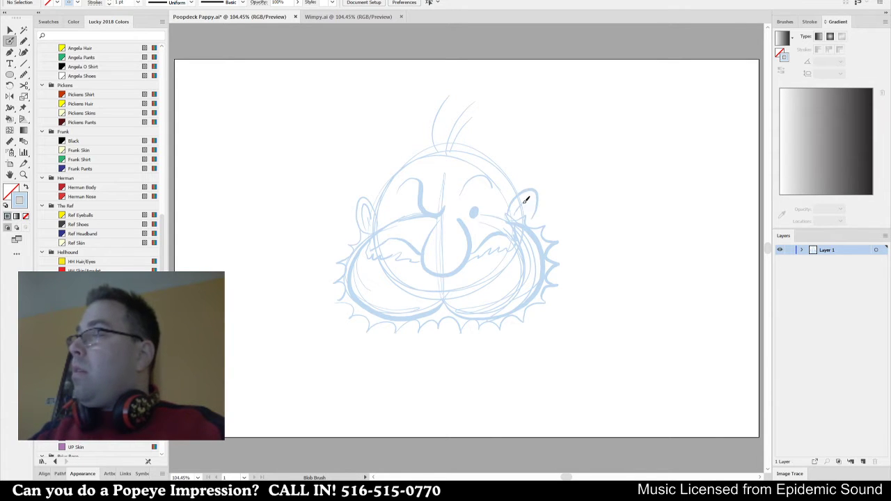
{"action": "mouse_move", "coordinate": [374, 195]}
{"action": "left_mouse_down"}
{"action": "mouse_move", "coordinate": [370, 179]}
{"action": "mouse_move", "coordinate": [355, 196]}
{"action": "mouse_move", "coordinate": [357, 227]}
{"action": "left_mouse_up"}
{"action": "mouse_move", "coordinate": [507, 204]}
{"action": "left_mouse_down"}
{"action": "mouse_move", "coordinate": [530, 174]}
{"action": "mouse_move", "coordinate": [553, 195]}
{"action": "mouse_move", "coordinate": [541, 208]}
{"action": "left_mouse_up"}
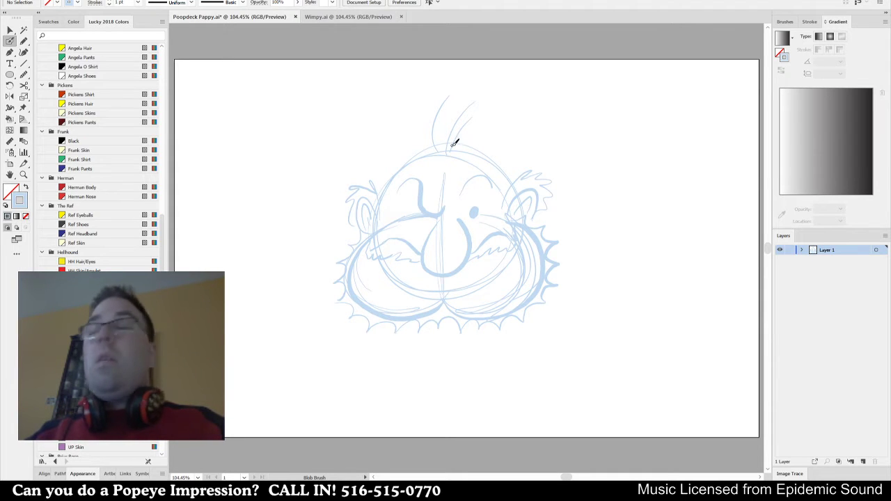
{"action": "mouse_move", "coordinate": [405, 174]}
{"action": "left_mouse_down"}
{"action": "mouse_move", "coordinate": [396, 201]}
{"action": "mouse_move", "coordinate": [469, 170]}
{"action": "mouse_move", "coordinate": [503, 168]}
{"action": "mouse_move", "coordinate": [487, 152]}
{"action": "left_mouse_up"}
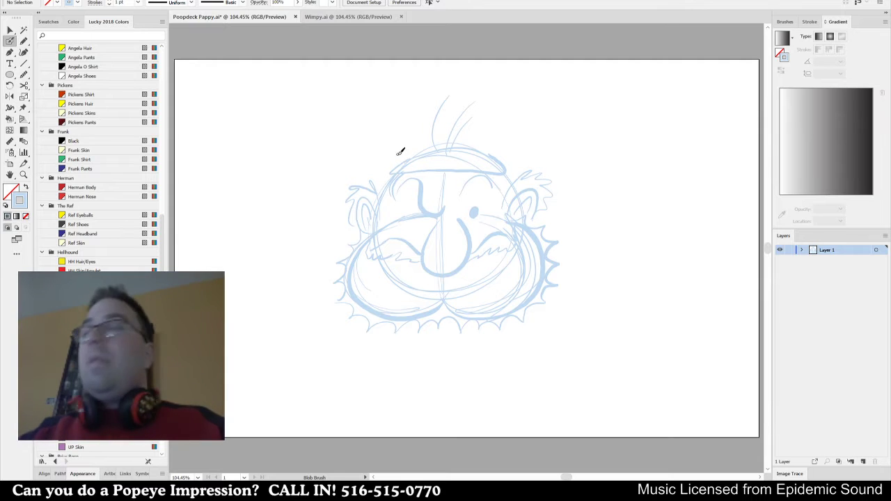
{"action": "mouse_move", "coordinate": [398, 170]}
{"action": "left_mouse_down"}
{"action": "mouse_move", "coordinate": [376, 162]}
{"action": "mouse_move", "coordinate": [372, 134]}
{"action": "mouse_move", "coordinate": [401, 103]}
{"action": "mouse_move", "coordinate": [452, 92]}
{"action": "mouse_move", "coordinate": [495, 98]}
{"action": "mouse_move", "coordinate": [526, 141]}
{"action": "left_mouse_up"}
{"action": "key", "text": "ctrl+z"}
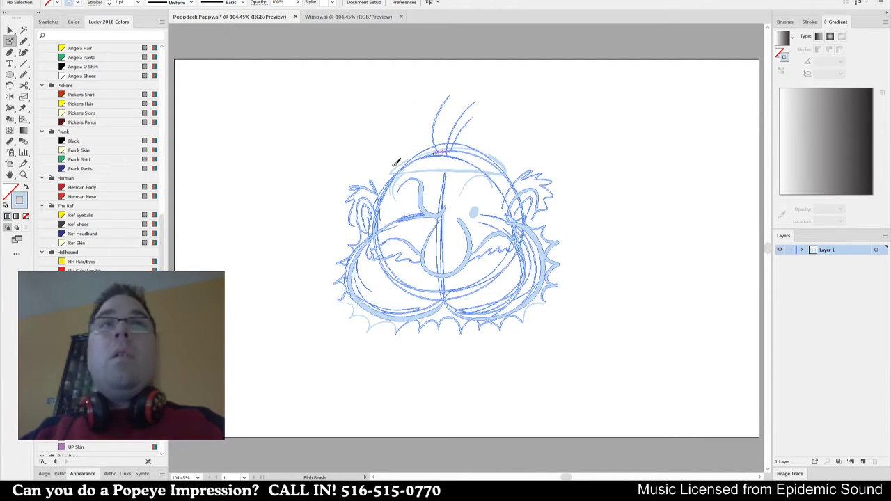
{"action": "mouse_move", "coordinate": [391, 177]}
{"action": "left_mouse_down"}
{"action": "mouse_move", "coordinate": [363, 159]}
{"action": "mouse_move", "coordinate": [373, 133]}
{"action": "mouse_move", "coordinate": [416, 113]}
{"action": "mouse_move", "coordinate": [462, 109]}
{"action": "mouse_move", "coordinate": [504, 120]}
{"action": "mouse_move", "coordinate": [511, 171]}
{"action": "left_mouse_up"}
{"action": "key", "text": "ctrl+z"}
{"action": "mouse_move", "coordinate": [384, 181]}
{"action": "left_mouse_down"}
{"action": "mouse_move", "coordinate": [360, 161]}
{"action": "mouse_move", "coordinate": [375, 131]}
{"action": "mouse_move", "coordinate": [447, 114]}
{"action": "left_mouse_up"}
{"action": "mouse_move", "coordinate": [507, 173]}
{"action": "left_mouse_down"}
{"action": "mouse_move", "coordinate": [548, 160]}
{"action": "mouse_move", "coordinate": [549, 134]}
{"action": "mouse_move", "coordinate": [524, 119]}
{"action": "left_mouse_up"}
{"action": "key", "text": "ctrl+z"}
{"action": "mouse_move", "coordinate": [508, 178]}
{"action": "left_mouse_down"}
{"action": "mouse_move", "coordinate": [540, 158]}
{"action": "mouse_move", "coordinate": [538, 133]}
{"action": "mouse_move", "coordinate": [498, 115]}
{"action": "mouse_move", "coordinate": [449, 108]}
{"action": "left_mouse_up"}
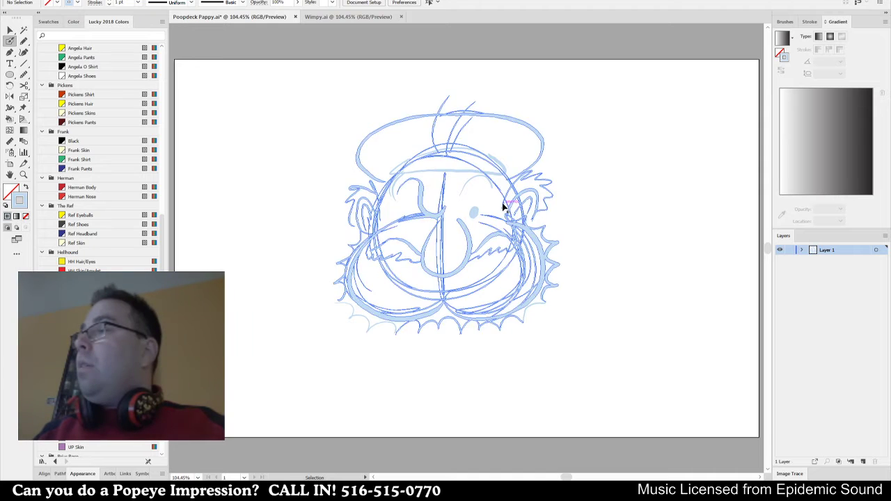
{"action": "key", "text": "ctrl+z"}
{"action": "key", "text": "ctrl+z"}
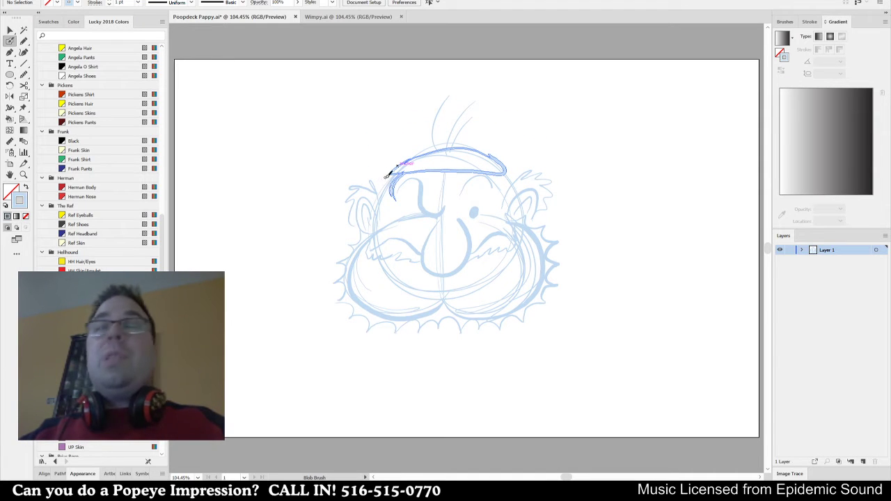
{"action": "mouse_move", "coordinate": [379, 179]}
{"action": "left_mouse_down"}
{"action": "mouse_move", "coordinate": [371, 154]}
{"action": "mouse_move", "coordinate": [392, 123]}
{"action": "mouse_move", "coordinate": [430, 106]}
{"action": "mouse_move", "coordinate": [475, 103]}
{"action": "mouse_move", "coordinate": [526, 120]}
{"action": "left_mouse_up"}
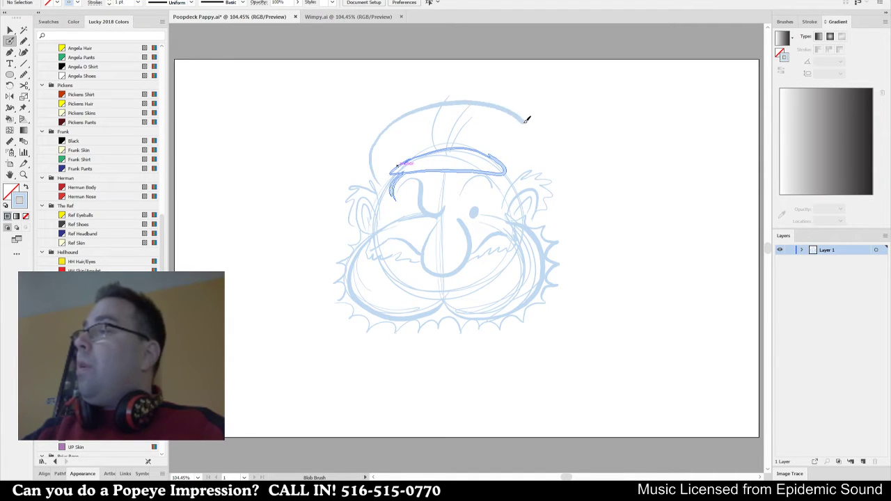
{"action": "key", "text": "ctrl+z"}
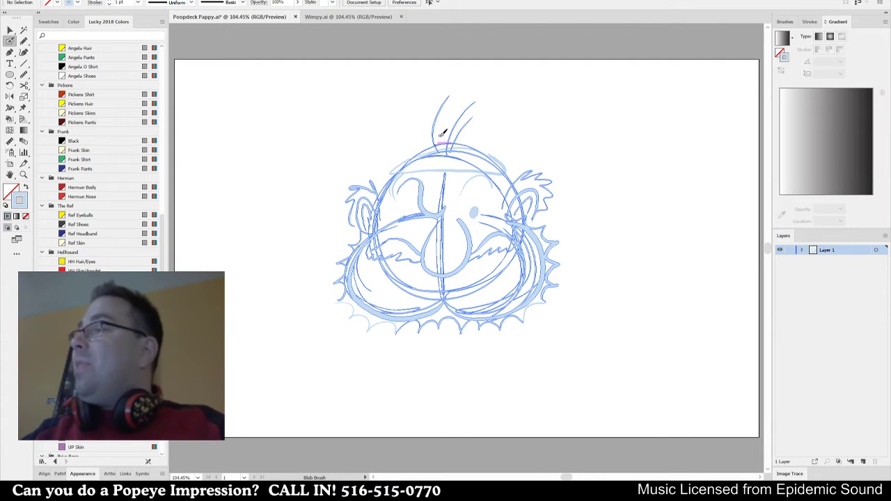
Sketch a wide rounded cap crown above the front-view head and shade in its curved brim across the forehead.
{"action": "left_click_drag", "start_coordinate": [449, 110], "coordinate": [447, 144]}
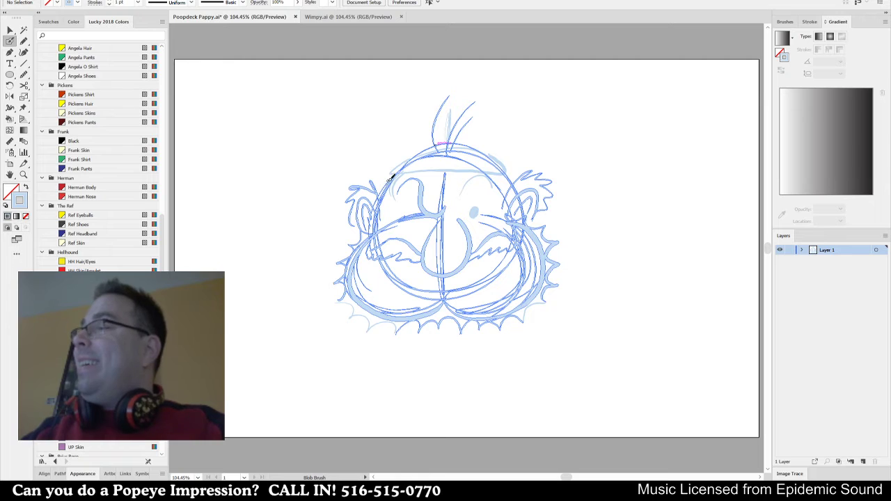
{"action": "mouse_move", "coordinate": [391, 179]}
{"action": "left_mouse_down"}
{"action": "mouse_move", "coordinate": [373, 142]}
{"action": "mouse_move", "coordinate": [421, 113]}
{"action": "mouse_move", "coordinate": [467, 106]}
{"action": "mouse_move", "coordinate": [525, 125]}
{"action": "mouse_move", "coordinate": [532, 149]}
{"action": "mouse_move", "coordinate": [512, 179]}
{"action": "left_mouse_up"}
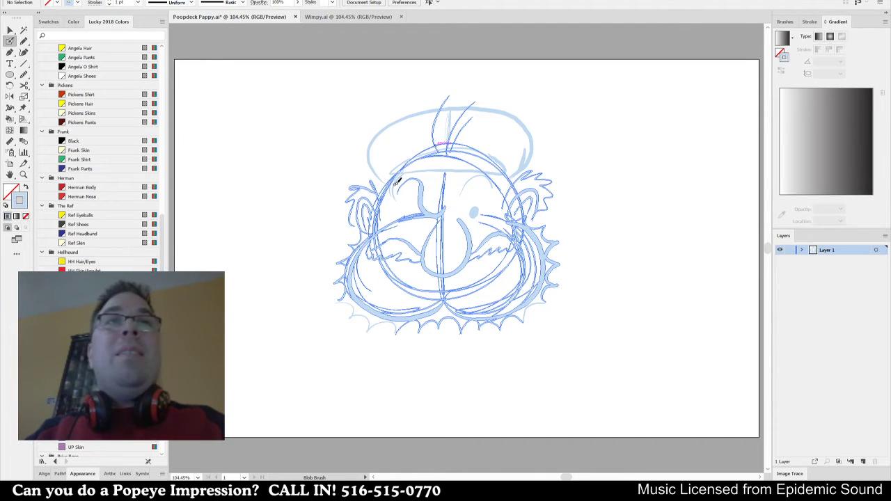
{"action": "mouse_move", "coordinate": [388, 180]}
{"action": "left_mouse_down"}
{"action": "mouse_move", "coordinate": [423, 168]}
{"action": "mouse_move", "coordinate": [475, 168]}
{"action": "mouse_move", "coordinate": [398, 173]}
{"action": "mouse_move", "coordinate": [518, 174]}
{"action": "mouse_move", "coordinate": [458, 150]}
{"action": "mouse_move", "coordinate": [408, 167]}
{"action": "mouse_move", "coordinate": [467, 152]}
{"action": "mouse_move", "coordinate": [400, 166]}
{"action": "mouse_move", "coordinate": [493, 163]}
{"action": "mouse_move", "coordinate": [470, 174]}
{"action": "left_mouse_up"}
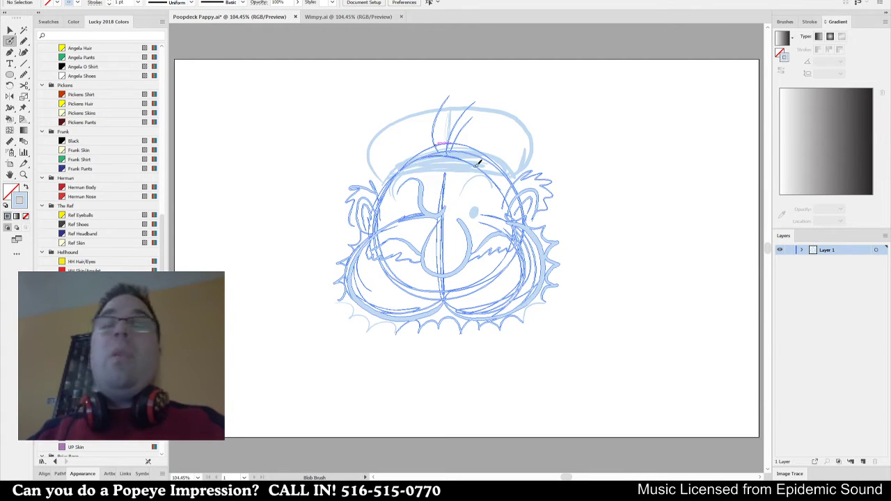
{"action": "left_click", "coordinate": [481, 130], "text": "ctrl"}
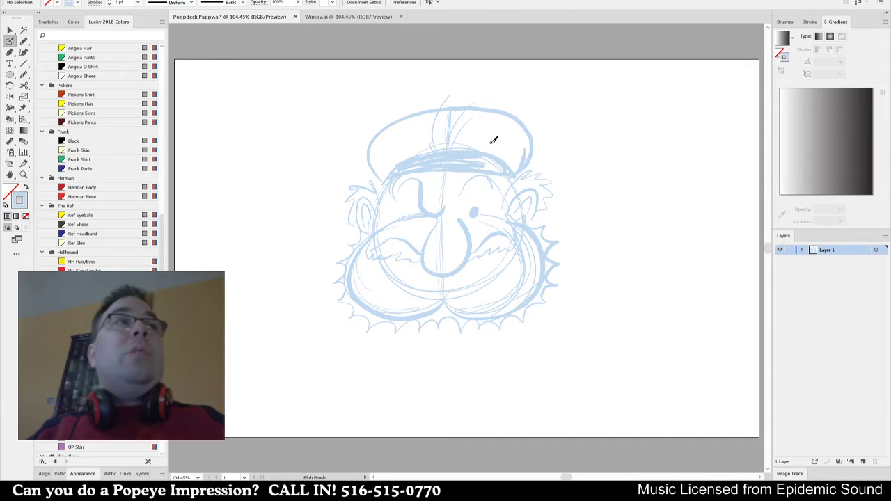
{"action": "left_click_drag", "start_coordinate": [505, 167], "coordinate": [485, 163]}
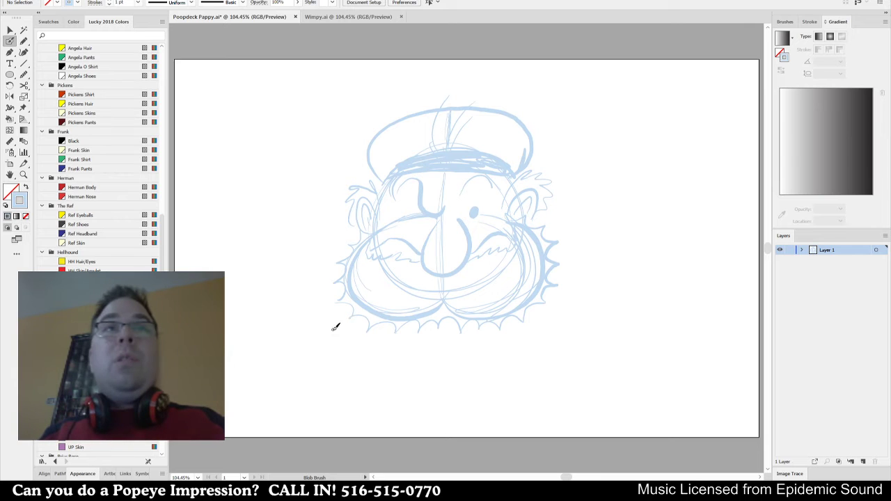
Scale the whole front-view head sketch down and move it to the left half of the artboard.
{"action": "key", "text": "ctrl+a"}
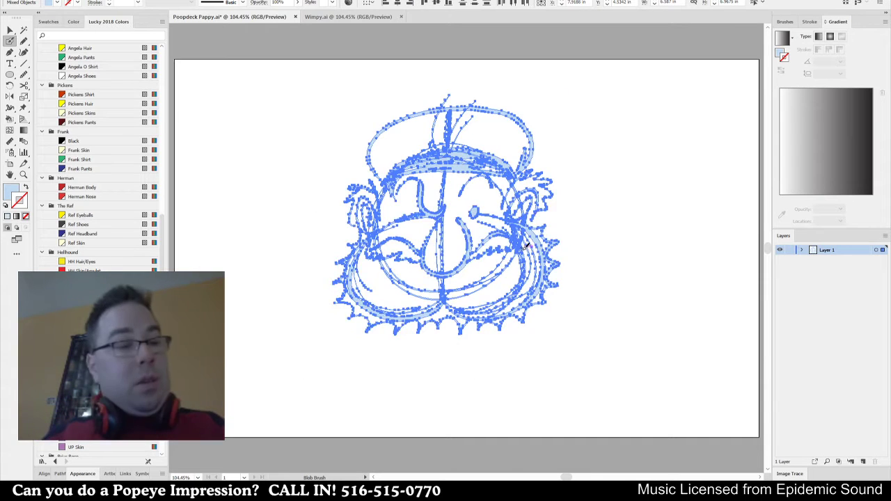
{"action": "key", "text": "v"}
{"action": "mouse_move", "coordinate": [536, 224]}
{"action": "left_mouse_down"}
{"action": "mouse_move", "coordinate": [469, 235]}
{"action": "mouse_move", "coordinate": [403, 229]}
{"action": "mouse_move", "coordinate": [398, 217]}
{"action": "left_mouse_up"}
{"action": "left_click", "coordinate": [448, 264]}
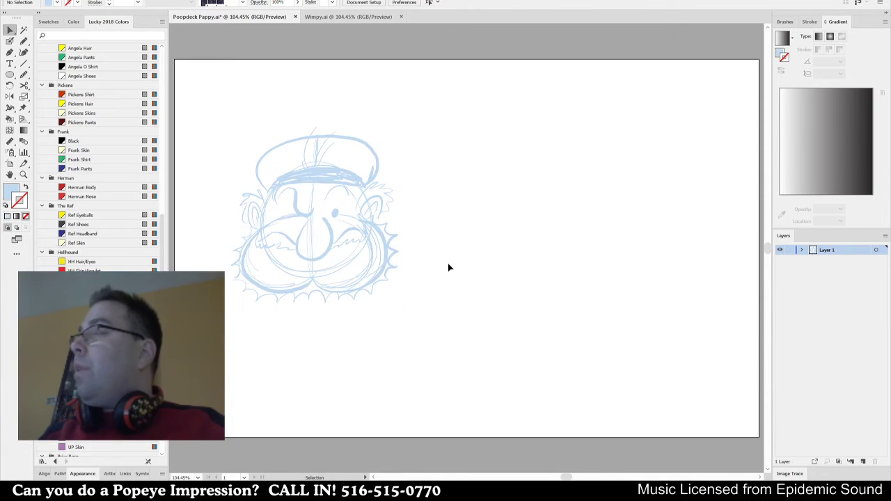
With a light blue Blob Brush, start a three-quarter head beside the first with a curved centre line and two bulging cheeks.
{"action": "key", "text": "shift+b"}
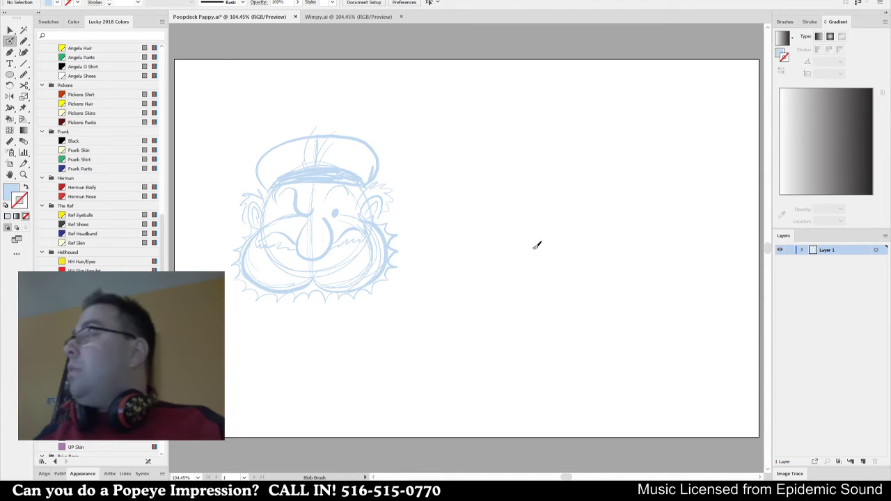
{"action": "left_click_drag", "start_coordinate": [582, 235], "coordinate": [584, 163]}
{"action": "key", "text": "shift+x"}
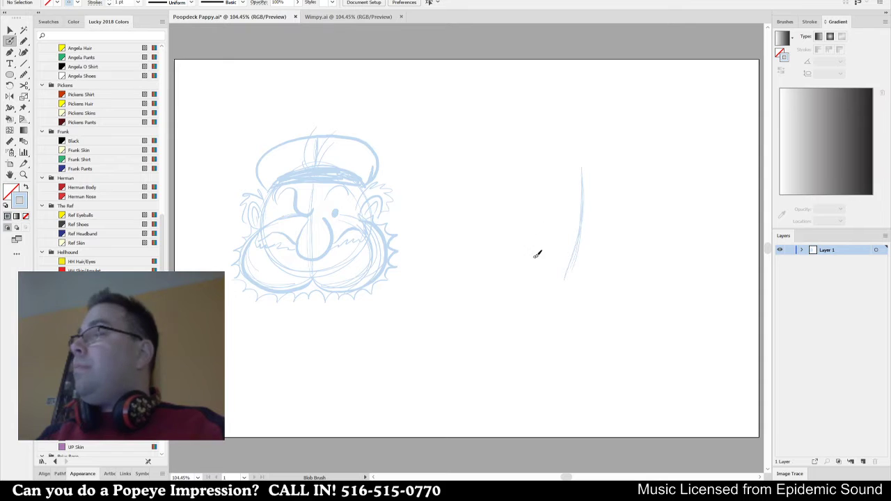
{"action": "mouse_move", "coordinate": [517, 301]}
{"action": "left_mouse_down"}
{"action": "mouse_move", "coordinate": [554, 233]}
{"action": "mouse_move", "coordinate": [526, 296]}
{"action": "left_mouse_up"}
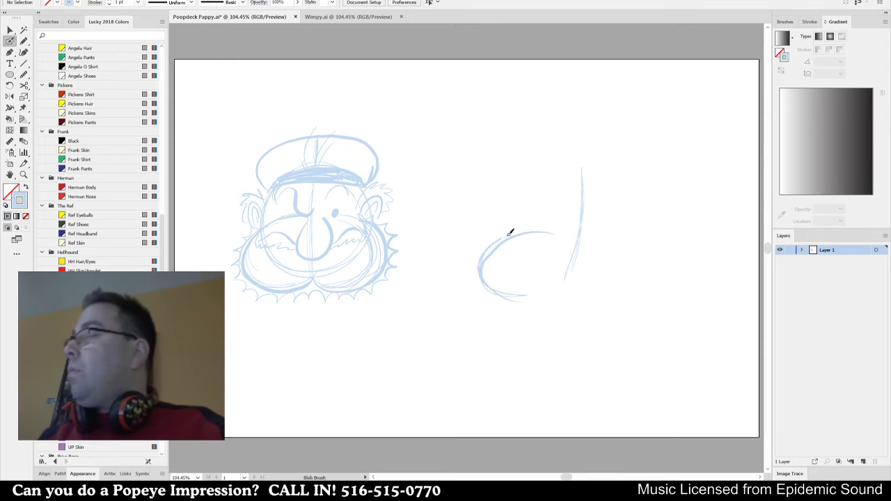
{"action": "mouse_move", "coordinate": [481, 273]}
{"action": "left_mouse_down"}
{"action": "mouse_move", "coordinate": [535, 302]}
{"action": "mouse_move", "coordinate": [559, 239]}
{"action": "mouse_move", "coordinate": [634, 241]}
{"action": "mouse_move", "coordinate": [603, 239]}
{"action": "left_mouse_up"}
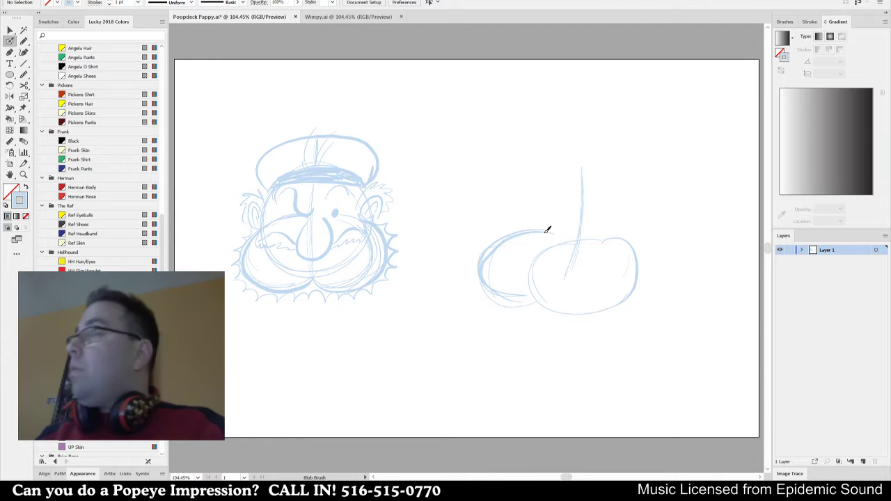
Sketch the boxy skull above the cheeks of the three-quarter head and add an ear at its back.
{"action": "left_click_drag", "start_coordinate": [547, 229], "coordinate": [557, 183]}
{"action": "mouse_move", "coordinate": [573, 173]}
{"action": "left_mouse_down"}
{"action": "mouse_move", "coordinate": [642, 185]}
{"action": "mouse_move", "coordinate": [640, 253]}
{"action": "mouse_move", "coordinate": [640, 196]}
{"action": "left_mouse_up"}
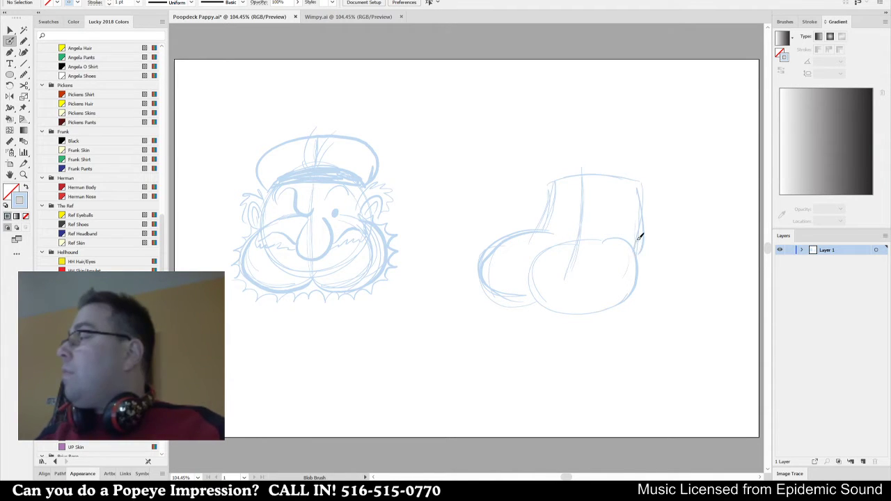
{"action": "left_click_drag", "start_coordinate": [638, 235], "coordinate": [657, 234]}
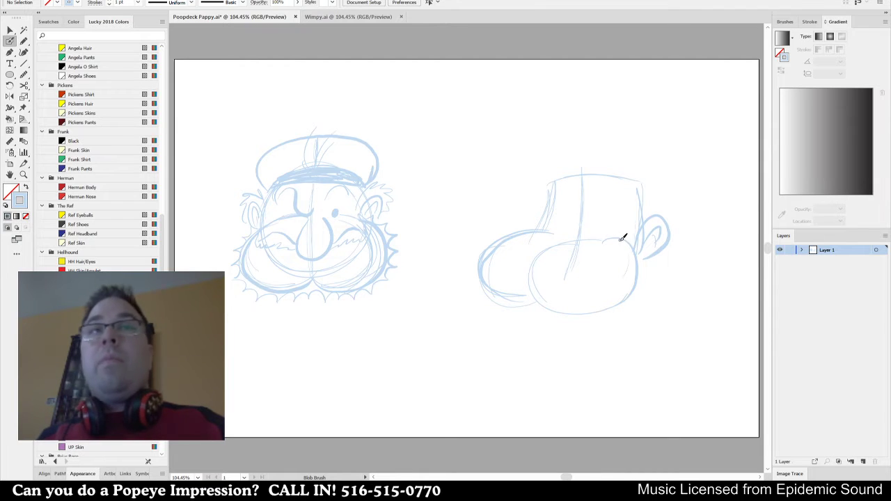
Sketch the moustache's upper curve and the facial features of the three-quarter head: a long nose, an oval eye, a squint and brows.
{"action": "left_click_drag", "start_coordinate": [575, 261], "coordinate": [629, 251]}
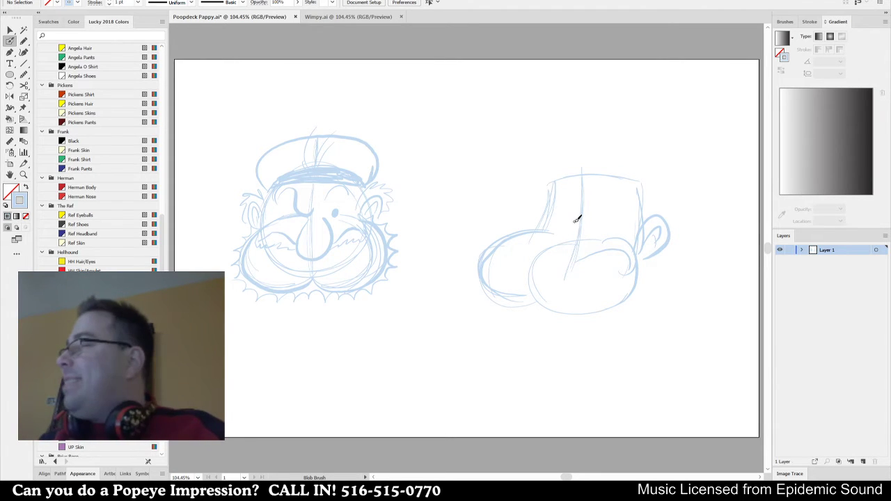
{"action": "mouse_move", "coordinate": [577, 220]}
{"action": "left_mouse_down"}
{"action": "mouse_move", "coordinate": [523, 223]}
{"action": "mouse_move", "coordinate": [523, 258]}
{"action": "mouse_move", "coordinate": [581, 229]}
{"action": "mouse_move", "coordinate": [588, 210]}
{"action": "mouse_move", "coordinate": [618, 202]}
{"action": "mouse_move", "coordinate": [614, 211]}
{"action": "left_mouse_up"}
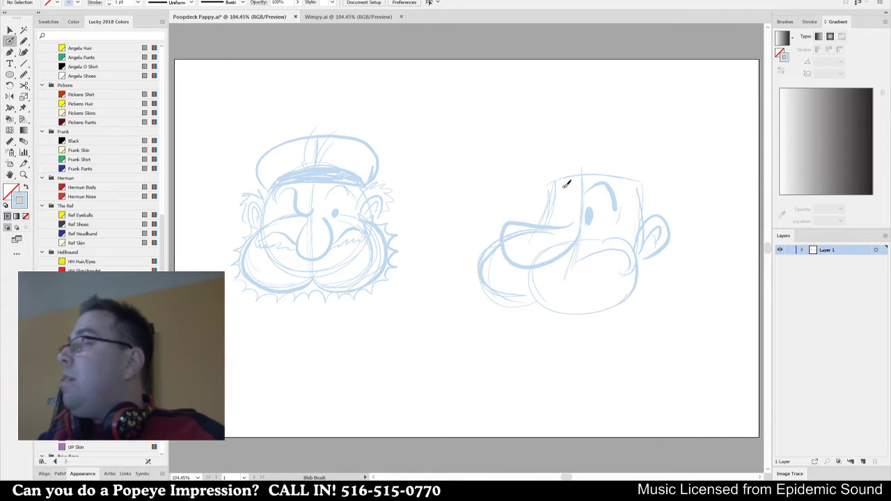
{"action": "left_click_drag", "start_coordinate": [547, 198], "coordinate": [575, 209]}
Sketch a corncob pipe with a straight stem on the front-view head and another on the three-quarter head.
{"action": "key", "text": "v"}
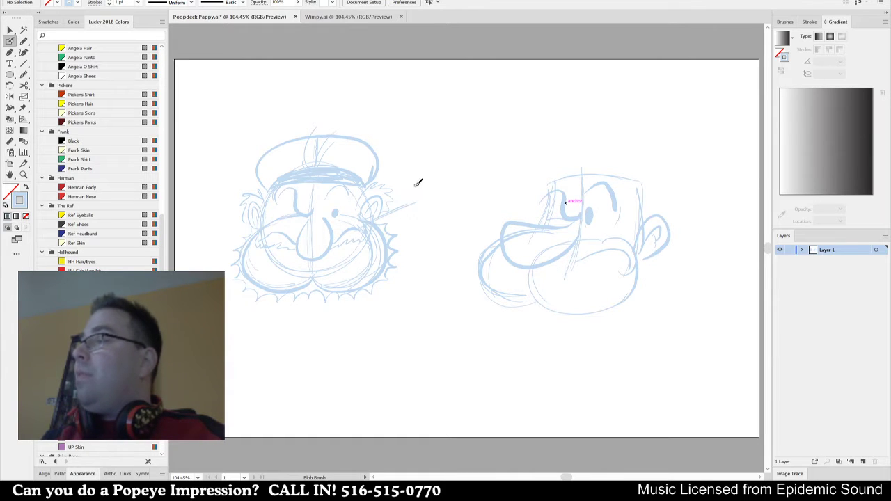
{"action": "key", "text": "v"}
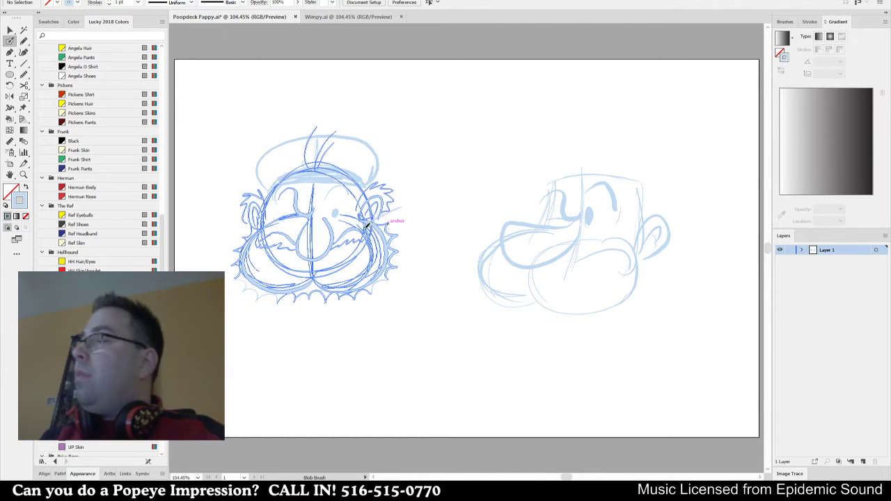
{"action": "key", "text": "shift+b"}
{"action": "mouse_move", "coordinate": [407, 216]}
{"action": "left_mouse_down"}
{"action": "mouse_move", "coordinate": [419, 190]}
{"action": "mouse_move", "coordinate": [414, 213]}
{"action": "left_mouse_up"}
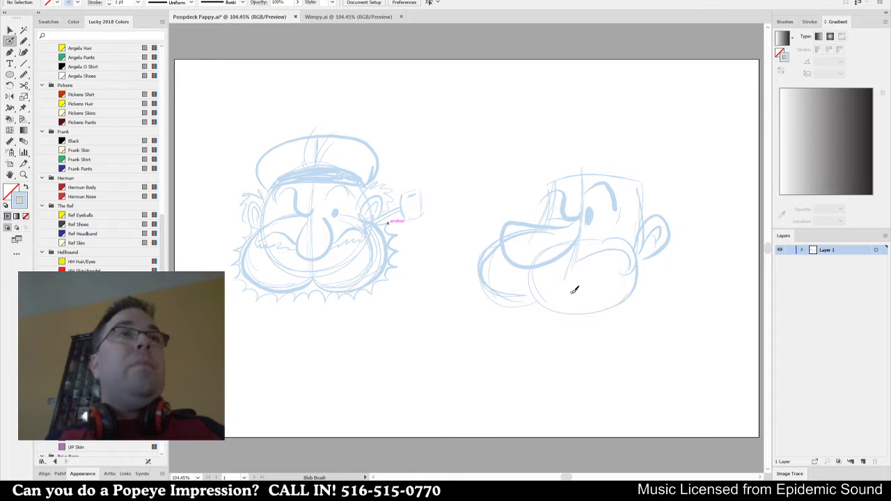
{"action": "key", "text": "space"}
{"action": "left_click_drag", "start_coordinate": [581, 301], "coordinate": [551, 303]}
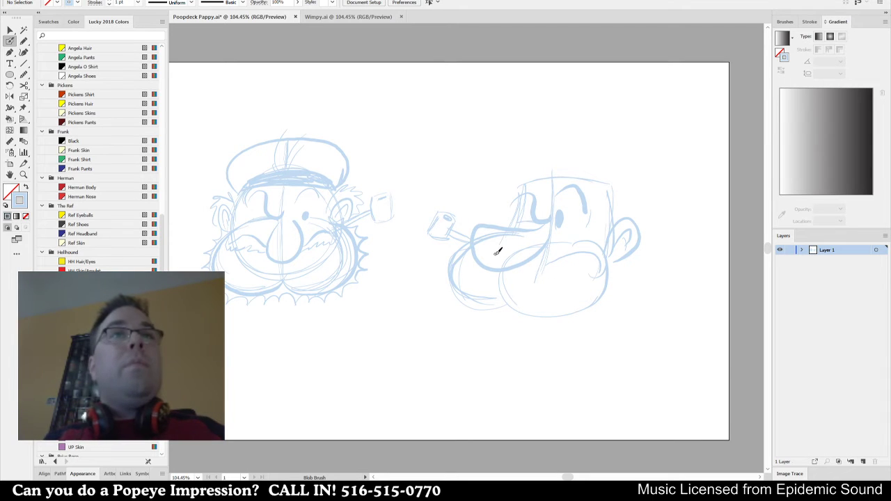
Sketch a spiky scalloped beard around the three-quarter head's cheeks and a jagged lower edge on its moustache.
{"action": "mouse_move", "coordinate": [459, 241]}
{"action": "left_mouse_down"}
{"action": "mouse_move", "coordinate": [435, 275]}
{"action": "mouse_move", "coordinate": [442, 288]}
{"action": "mouse_move", "coordinate": [465, 285]}
{"action": "mouse_move", "coordinate": [456, 306]}
{"action": "mouse_move", "coordinate": [497, 316]}
{"action": "mouse_move", "coordinate": [531, 304]}
{"action": "mouse_move", "coordinate": [509, 318]}
{"action": "mouse_move", "coordinate": [561, 323]}
{"action": "mouse_move", "coordinate": [609, 293]}
{"action": "left_mouse_up"}
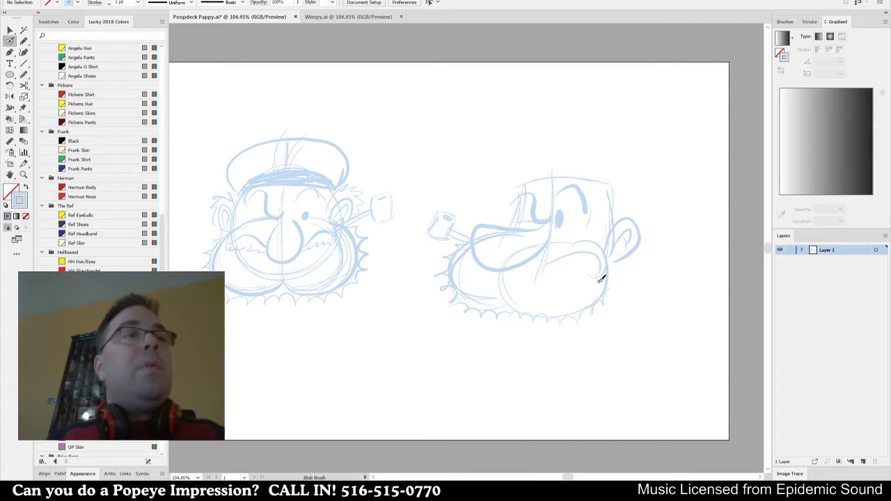
{"action": "left_click_drag", "start_coordinate": [607, 300], "coordinate": [617, 277]}
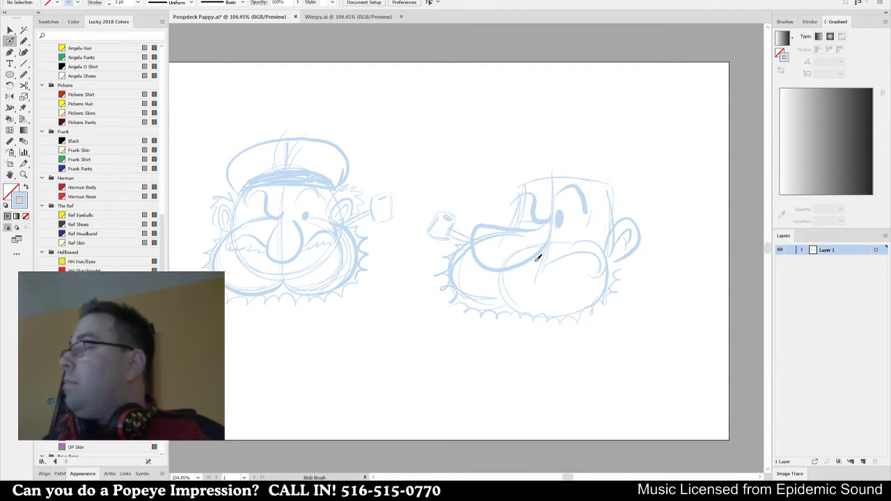
{"action": "left_click_drag", "start_coordinate": [538, 259], "coordinate": [590, 272]}
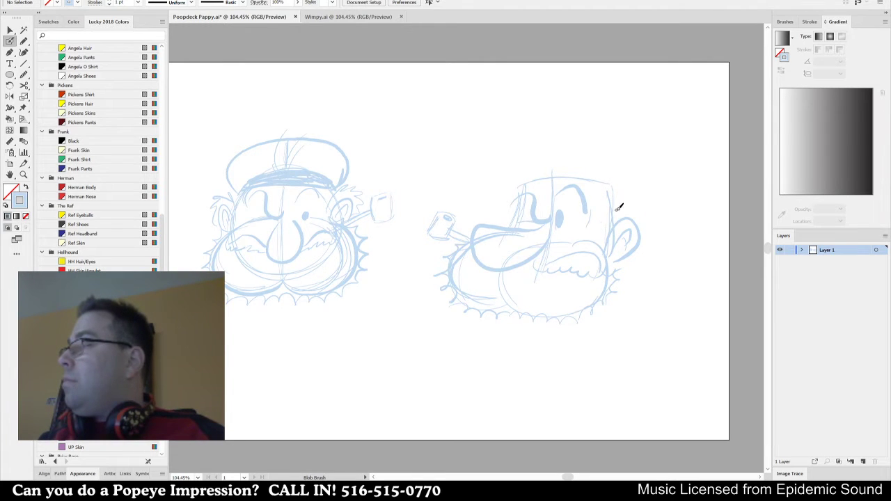
Add hair tufts beside the ears of the three-quarter head and sketch a puffy cap with a projecting brim on top.
{"action": "mouse_move", "coordinate": [613, 204]}
{"action": "left_mouse_down"}
{"action": "mouse_move", "coordinate": [656, 208]}
{"action": "mouse_move", "coordinate": [648, 231]}
{"action": "left_mouse_up"}
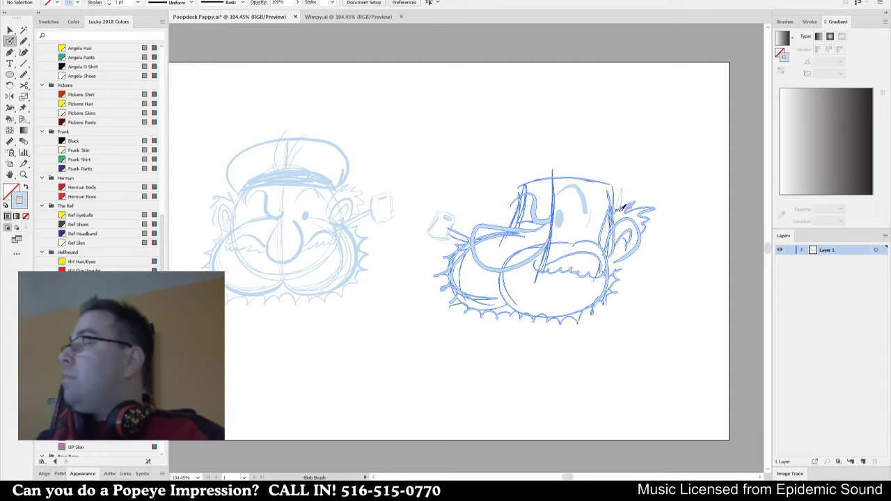
{"action": "key", "text": "ctrl+shift+a"}
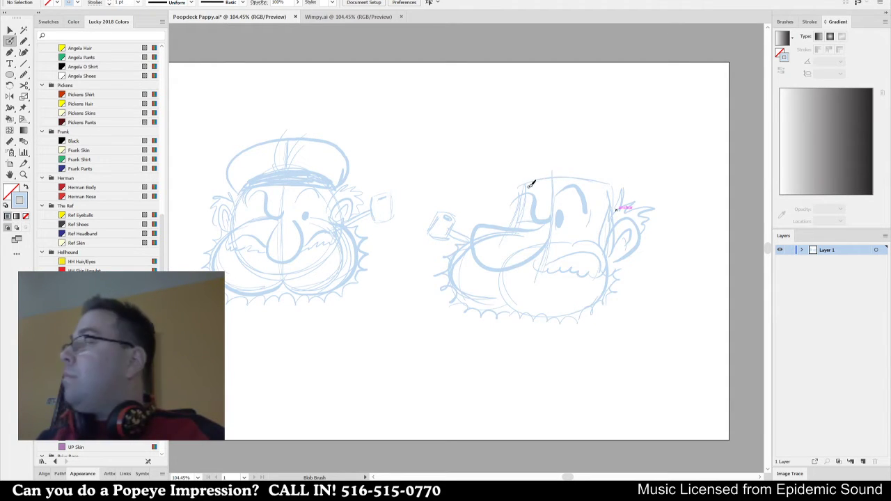
{"action": "mouse_move", "coordinate": [529, 183]}
{"action": "left_mouse_down"}
{"action": "mouse_move", "coordinate": [481, 188]}
{"action": "mouse_move", "coordinate": [545, 165]}
{"action": "mouse_move", "coordinate": [524, 142]}
{"action": "mouse_move", "coordinate": [596, 155]}
{"action": "mouse_move", "coordinate": [645, 175]}
{"action": "mouse_move", "coordinate": [630, 169]}
{"action": "mouse_move", "coordinate": [621, 188]}
{"action": "left_mouse_up"}
{"action": "mouse_move", "coordinate": [562, 179]}
{"action": "left_mouse_down"}
{"action": "mouse_move", "coordinate": [618, 188]}
{"action": "mouse_move", "coordinate": [556, 171]}
{"action": "mouse_move", "coordinate": [632, 188]}
{"action": "mouse_move", "coordinate": [562, 172]}
{"action": "mouse_move", "coordinate": [600, 182]}
{"action": "left_mouse_up"}
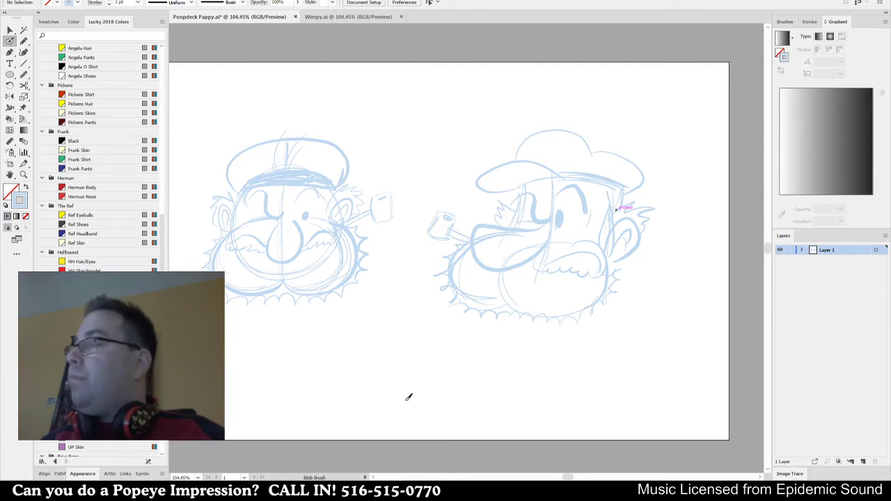
Sketch a small third head below the other two, with a round skull, two cheeks, a nose and a moustache curve.
{"action": "mouse_move", "coordinate": [409, 396]}
{"action": "left_mouse_down"}
{"action": "mouse_move", "coordinate": [394, 366]}
{"action": "mouse_move", "coordinate": [430, 332]}
{"action": "mouse_move", "coordinate": [469, 369]}
{"action": "mouse_move", "coordinate": [395, 375]}
{"action": "left_mouse_up"}
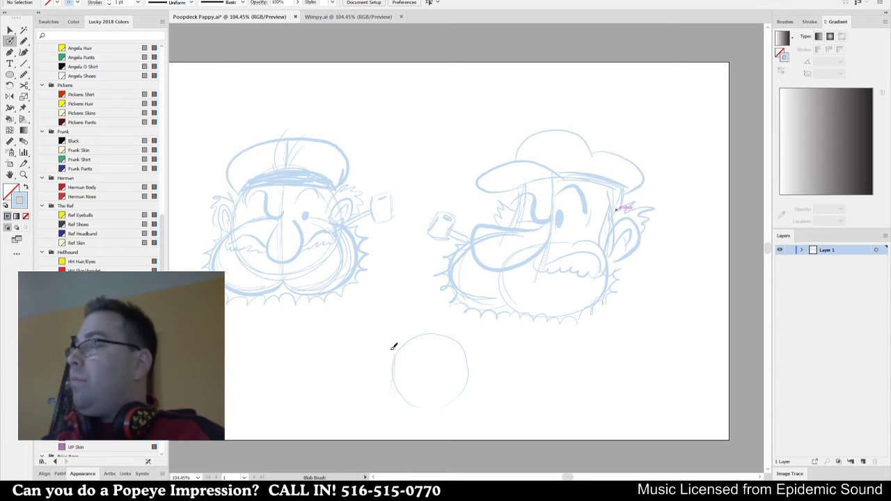
{"action": "left_click_drag", "start_coordinate": [466, 392], "coordinate": [471, 348]}
{"action": "mouse_move", "coordinate": [399, 380]}
{"action": "left_mouse_down"}
{"action": "mouse_move", "coordinate": [411, 409]}
{"action": "mouse_move", "coordinate": [405, 403]}
{"action": "mouse_move", "coordinate": [395, 428]}
{"action": "mouse_move", "coordinate": [438, 378]}
{"action": "mouse_move", "coordinate": [462, 400]}
{"action": "left_mouse_up"}
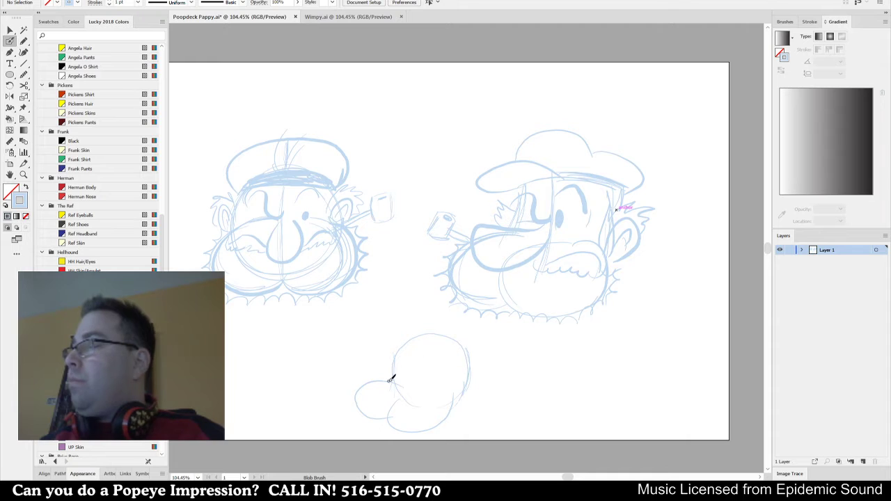
{"action": "left_click_drag", "start_coordinate": [409, 376], "coordinate": [443, 383]}
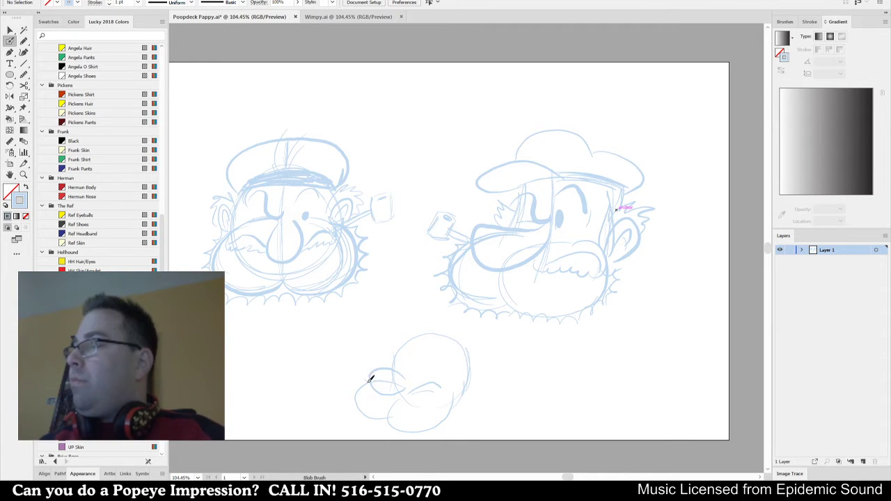
Add a scalloped beard, jagged moustache edge, ear with hair, and eyes with brows to the small third head.
{"action": "mouse_move", "coordinate": [372, 376]}
{"action": "left_mouse_down"}
{"action": "mouse_move", "coordinate": [355, 412]}
{"action": "mouse_move", "coordinate": [414, 436]}
{"action": "mouse_move", "coordinate": [459, 416]}
{"action": "mouse_move", "coordinate": [466, 393]}
{"action": "left_mouse_up"}
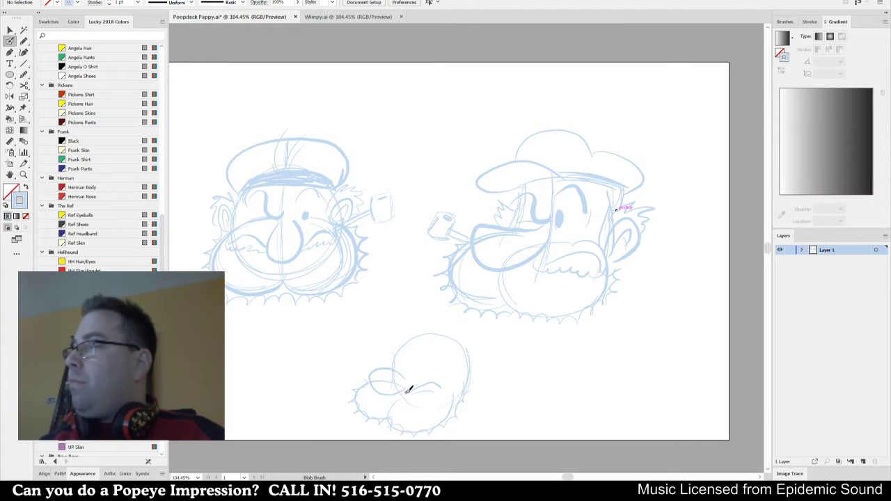
{"action": "left_click_drag", "start_coordinate": [407, 392], "coordinate": [450, 394]}
{"action": "mouse_move", "coordinate": [464, 358]}
{"action": "left_mouse_down"}
{"action": "mouse_move", "coordinate": [452, 383]}
{"action": "mouse_move", "coordinate": [481, 352]}
{"action": "mouse_move", "coordinate": [474, 380]}
{"action": "left_mouse_up"}
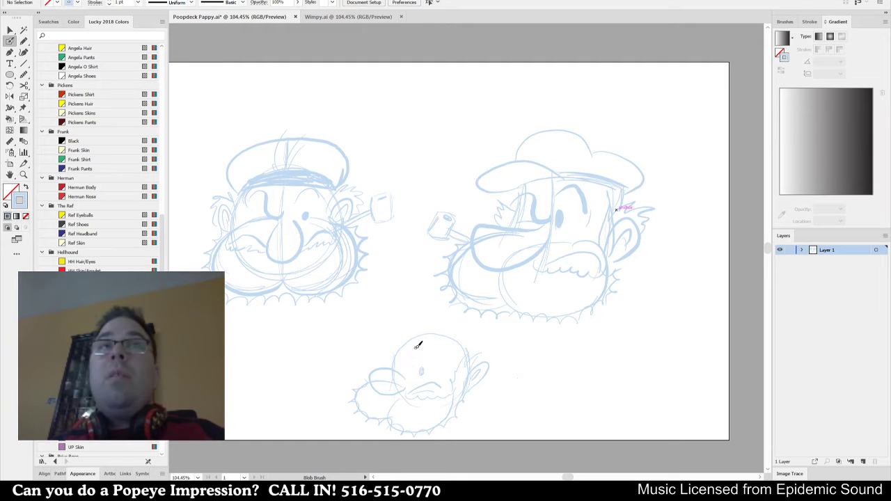
{"action": "mouse_move", "coordinate": [425, 349]}
{"action": "left_mouse_down"}
{"action": "mouse_move", "coordinate": [438, 365]}
{"action": "mouse_move", "coordinate": [413, 374]}
{"action": "left_mouse_up"}
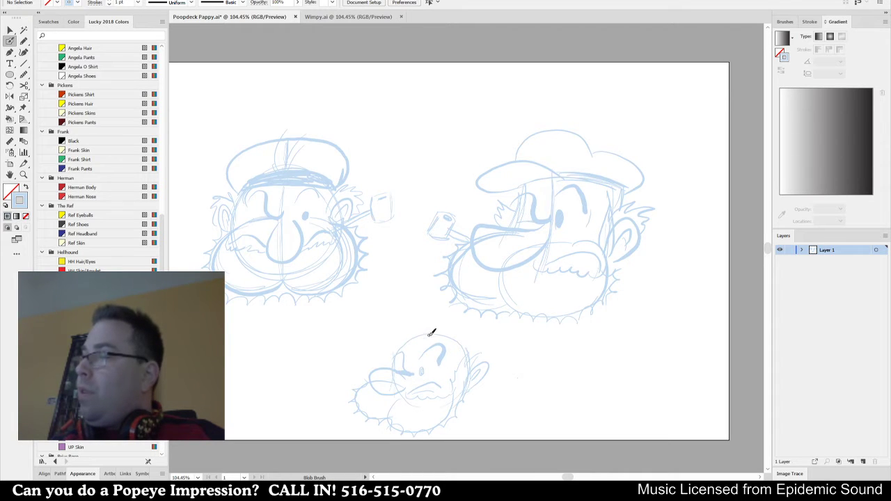
Sketch a cap on the small third head, with a curved brim and a puffy rounded crown.
{"action": "left_click_drag", "start_coordinate": [431, 333], "coordinate": [382, 343]}
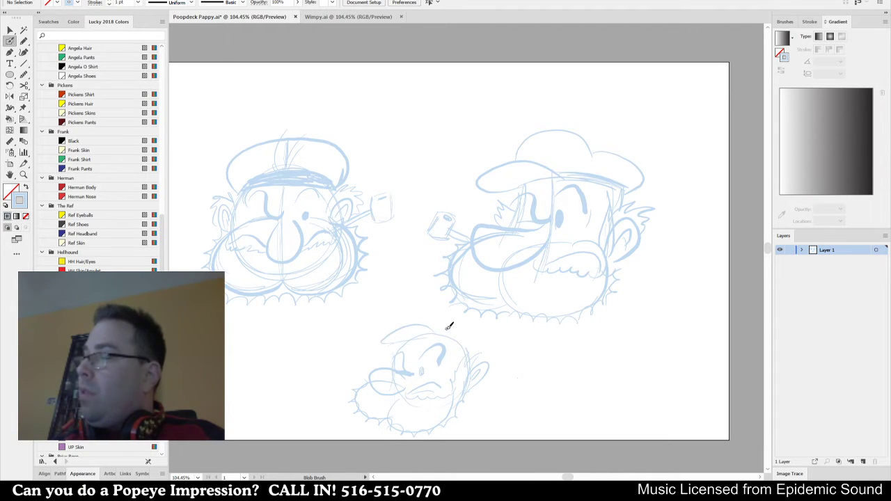
{"action": "left_click_drag", "start_coordinate": [434, 331], "coordinate": [474, 344]}
{"action": "mouse_move", "coordinate": [415, 320]}
{"action": "left_mouse_down"}
{"action": "mouse_move", "coordinate": [462, 318]}
{"action": "mouse_move", "coordinate": [486, 346]}
{"action": "left_mouse_up"}
Delete all the sketches from the artboard and swap the light blue from fill back to stroke.
{"action": "key", "text": "ctrl+a"}
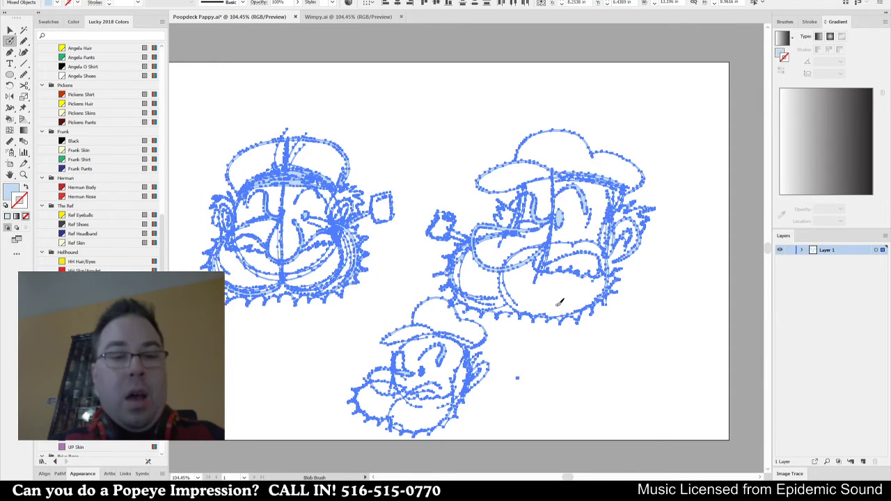
{"action": "key", "text": "Delete"}
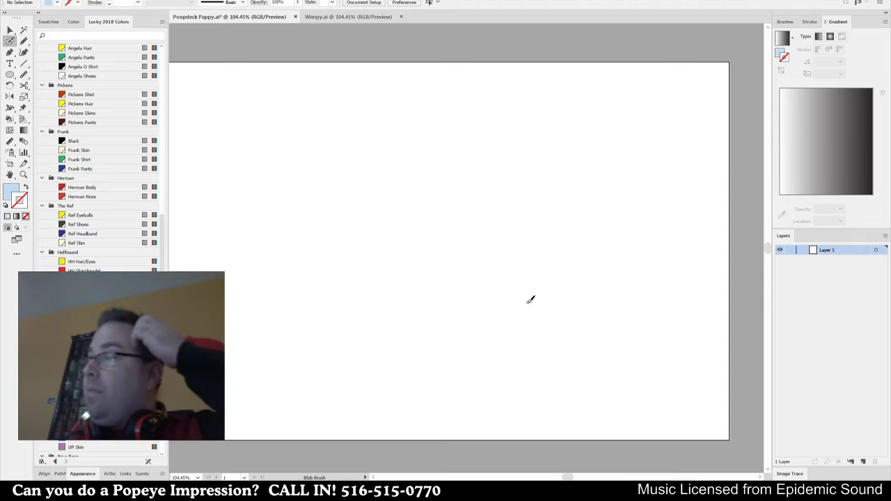
{"action": "key", "text": "shift+x"}
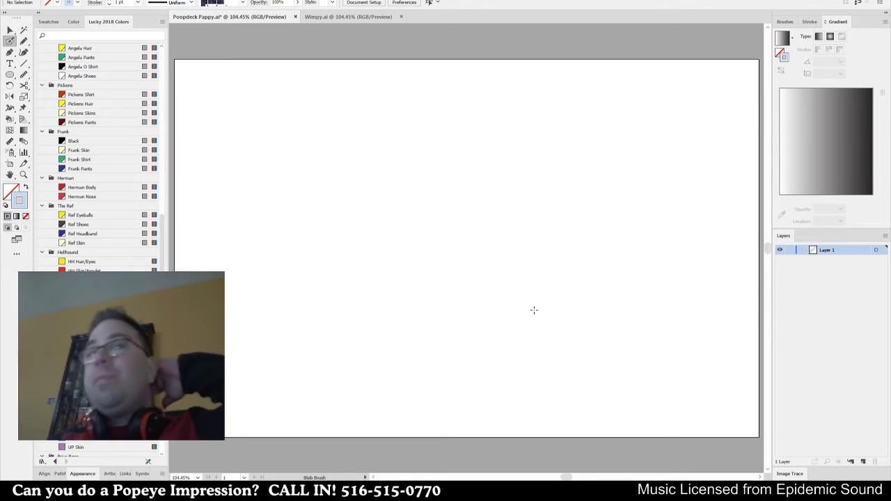
Clear any leftover artwork and sketch a tall leaning torso with curved side lines and a slanted shoulder line near the artboard's centre.
{"action": "key", "text": "ctrl+a"}
{"action": "key", "text": "Delete"}
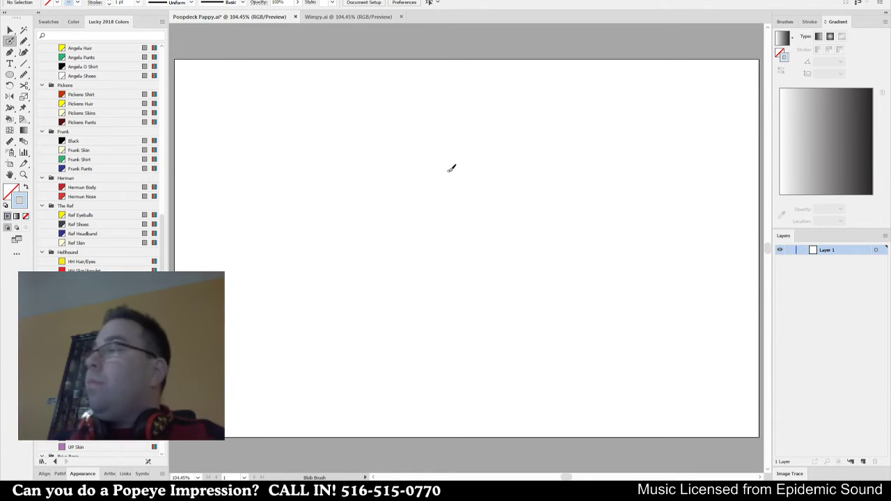
{"action": "mouse_move", "coordinate": [448, 183]}
{"action": "left_mouse_down"}
{"action": "mouse_move", "coordinate": [474, 237]}
{"action": "mouse_move", "coordinate": [467, 284]}
{"action": "mouse_move", "coordinate": [455, 190]}
{"action": "left_mouse_up"}
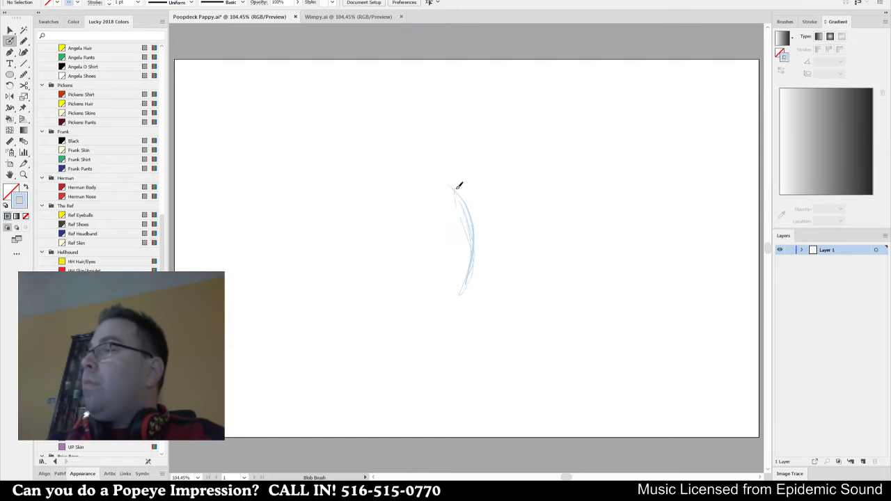
{"action": "left_click_drag", "start_coordinate": [439, 280], "coordinate": [440, 293]}
{"action": "mouse_move", "coordinate": [435, 180]}
{"action": "left_mouse_down"}
{"action": "mouse_move", "coordinate": [493, 245]}
{"action": "mouse_move", "coordinate": [497, 229]}
{"action": "mouse_move", "coordinate": [489, 231]}
{"action": "mouse_move", "coordinate": [499, 272]}
{"action": "left_mouse_up"}
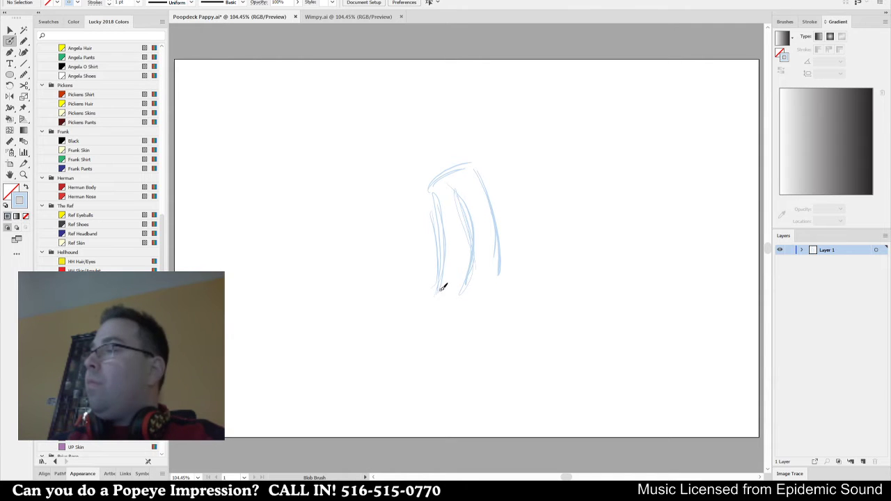
Sketch guide lines for two widely spread legs below the torso, with small circles marking the knees.
{"action": "mouse_move", "coordinate": [441, 290]}
{"action": "left_mouse_down"}
{"action": "mouse_move", "coordinate": [422, 313]}
{"action": "mouse_move", "coordinate": [437, 319]}
{"action": "mouse_move", "coordinate": [396, 348]}
{"action": "left_mouse_up"}
{"action": "mouse_move", "coordinate": [486, 298]}
{"action": "left_mouse_down"}
{"action": "mouse_move", "coordinate": [495, 355]}
{"action": "mouse_move", "coordinate": [537, 398]}
{"action": "left_mouse_up"}
{"action": "left_click_drag", "start_coordinate": [379, 415], "coordinate": [390, 352]}
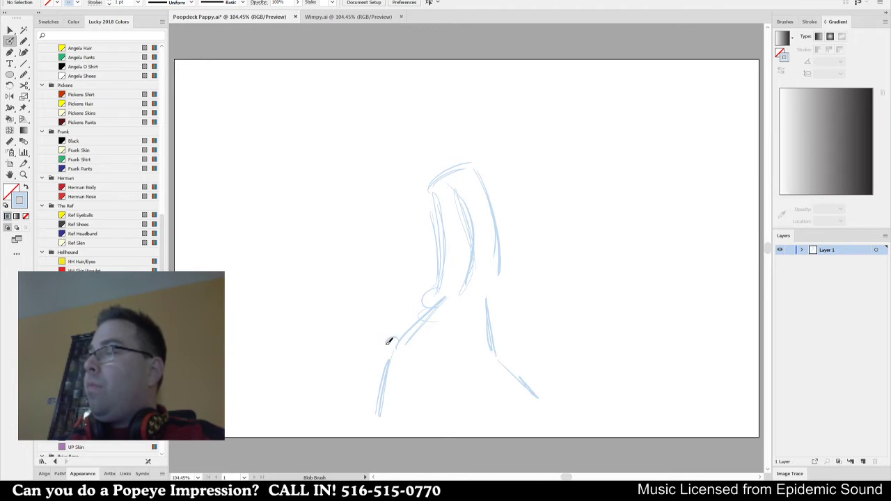
{"action": "left_click_drag", "start_coordinate": [490, 345], "coordinate": [497, 355]}
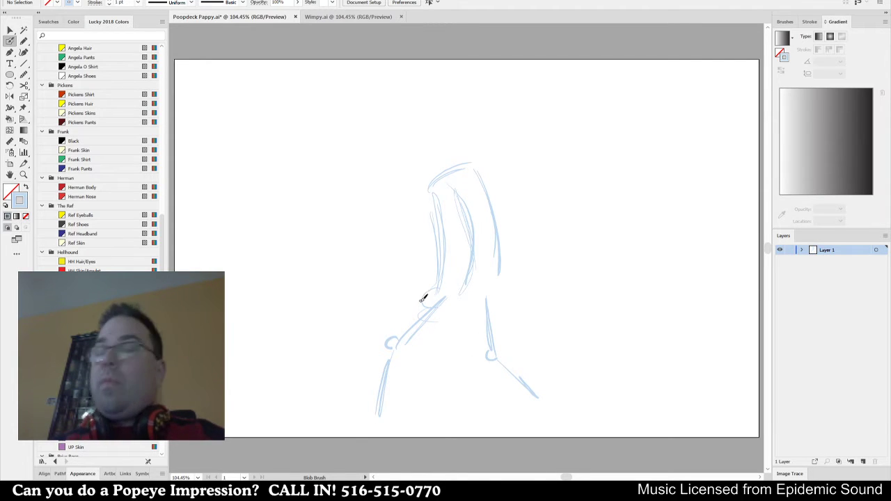
Flesh out the figure's left-hand leg with a rounded thigh, a bulging lower leg and a flat oval base.
{"action": "left_click_drag", "start_coordinate": [392, 339], "coordinate": [424, 298]}
{"action": "left_click_drag", "start_coordinate": [418, 348], "coordinate": [459, 303]}
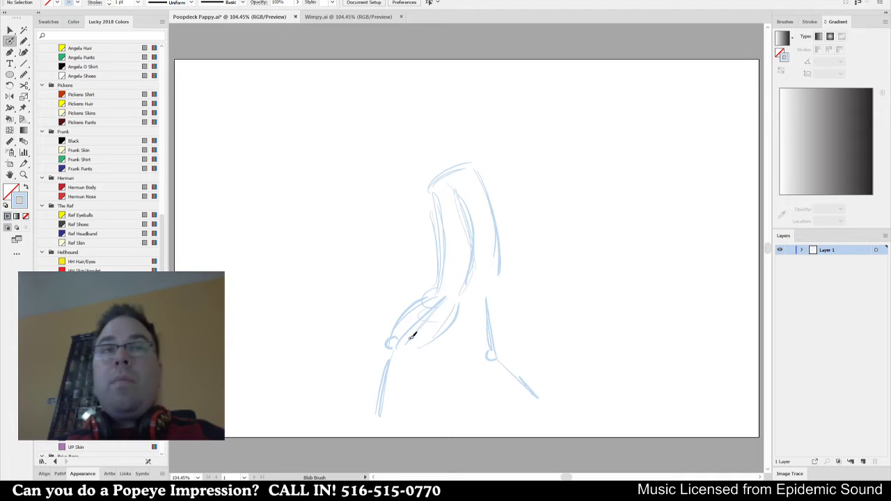
{"action": "mouse_move", "coordinate": [392, 345]}
{"action": "left_mouse_down"}
{"action": "mouse_move", "coordinate": [357, 397]}
{"action": "mouse_move", "coordinate": [360, 415]}
{"action": "mouse_move", "coordinate": [414, 413]}
{"action": "mouse_move", "coordinate": [402, 411]}
{"action": "mouse_move", "coordinate": [405, 402]}
{"action": "left_mouse_up"}
{"action": "left_click_drag", "start_coordinate": [417, 357], "coordinate": [412, 411]}
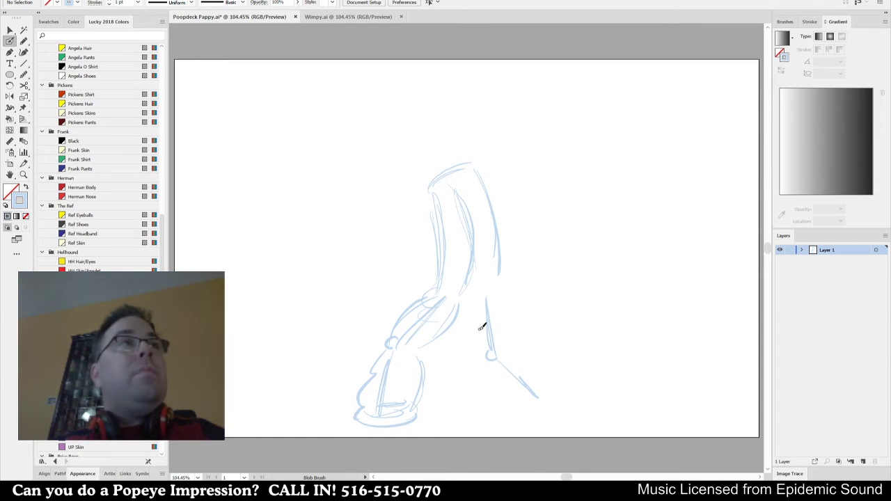
Flesh out the right-hand leg with a full thigh and wavy bulging lower leg, and add a curved belt across the waist.
{"action": "mouse_move", "coordinate": [477, 345]}
{"action": "left_mouse_down"}
{"action": "mouse_move", "coordinate": [494, 278]}
{"action": "mouse_move", "coordinate": [509, 334]}
{"action": "left_mouse_up"}
{"action": "mouse_move", "coordinate": [499, 268]}
{"action": "left_mouse_down"}
{"action": "mouse_move", "coordinate": [507, 344]}
{"action": "mouse_move", "coordinate": [510, 304]}
{"action": "mouse_move", "coordinate": [497, 322]}
{"action": "mouse_move", "coordinate": [501, 408]}
{"action": "mouse_move", "coordinate": [526, 424]}
{"action": "mouse_move", "coordinate": [562, 406]}
{"action": "mouse_move", "coordinate": [554, 382]}
{"action": "mouse_move", "coordinate": [514, 347]}
{"action": "mouse_move", "coordinate": [545, 380]}
{"action": "left_mouse_up"}
{"action": "left_click_drag", "start_coordinate": [515, 345], "coordinate": [562, 403]}
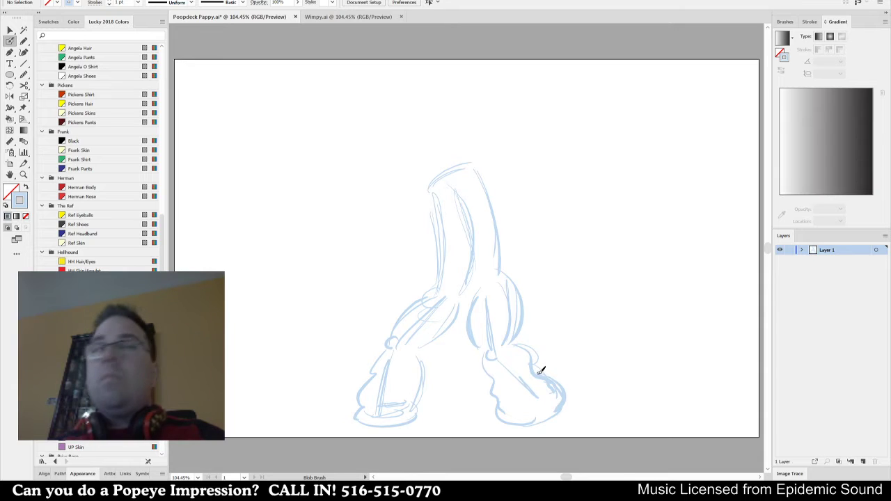
{"action": "mouse_move", "coordinate": [438, 282]}
{"action": "left_mouse_down"}
{"action": "mouse_move", "coordinate": [491, 273]}
{"action": "mouse_move", "coordinate": [446, 285]}
{"action": "mouse_move", "coordinate": [515, 274]}
{"action": "mouse_move", "coordinate": [457, 295]}
{"action": "mouse_move", "coordinate": [457, 280]}
{"action": "mouse_move", "coordinate": [430, 284]}
{"action": "mouse_move", "coordinate": [451, 301]}
{"action": "left_mouse_up"}
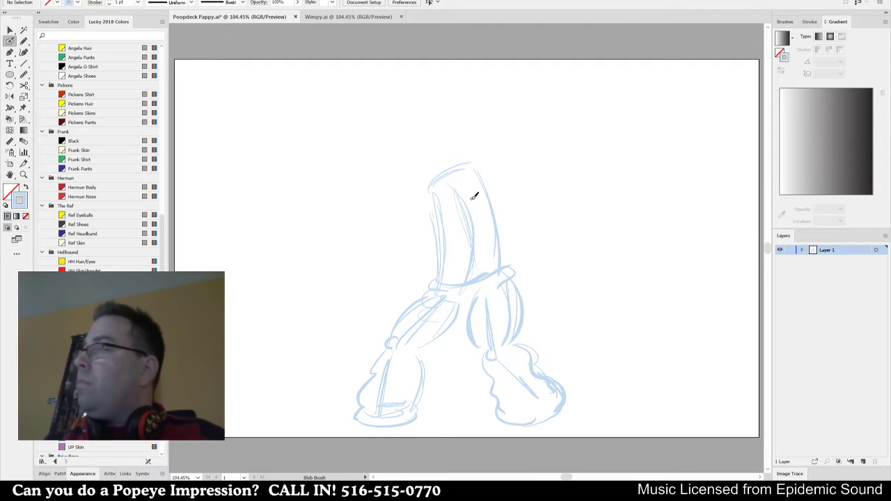
{"action": "mouse_move", "coordinate": [296, 224]}
{"action": "left_mouse_down"}
{"action": "mouse_move", "coordinate": [322, 208]}
{"action": "mouse_move", "coordinate": [316, 245]}
{"action": "left_mouse_up"}
{"action": "left_click", "coordinate": [324, 256]}
{"action": "mouse_move", "coordinate": [335, 206]}
{"action": "left_mouse_down"}
{"action": "mouse_move", "coordinate": [357, 203]}
{"action": "mouse_move", "coordinate": [352, 232]}
{"action": "left_mouse_up"}
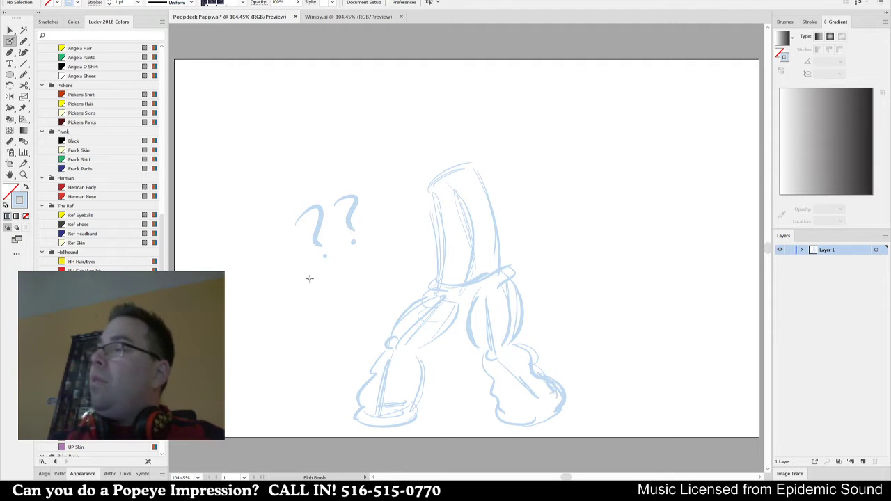
{"action": "key", "text": "v"}
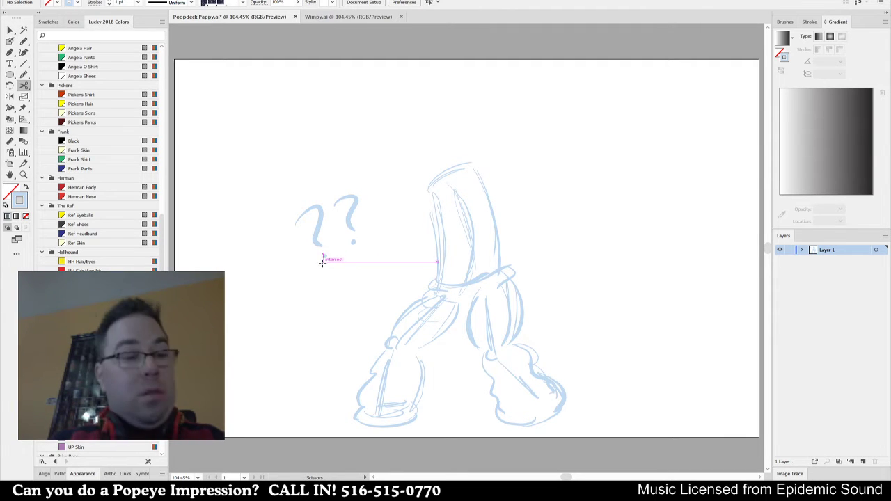
{"action": "left_click_drag", "start_coordinate": [283, 290], "coordinate": [398, 153]}
{"action": "key", "text": "Delete"}
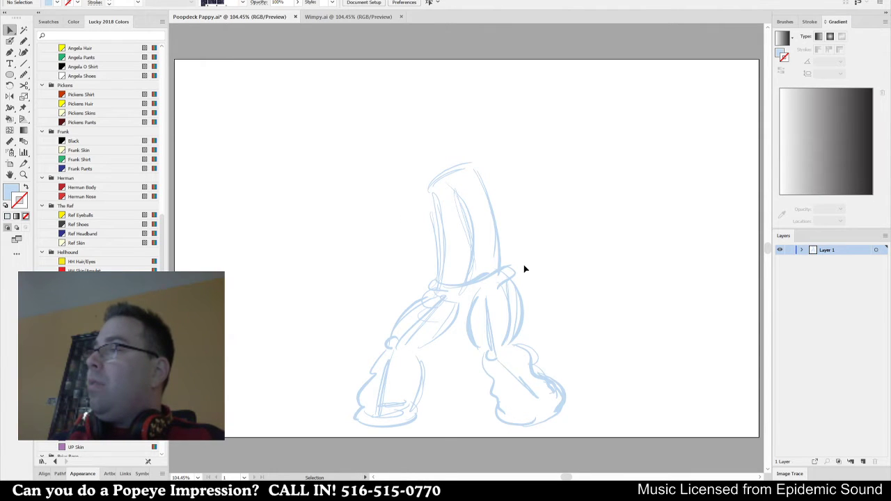
Move the whole body sketch slightly up and to the right on the artboard.
{"action": "key", "text": "a"}
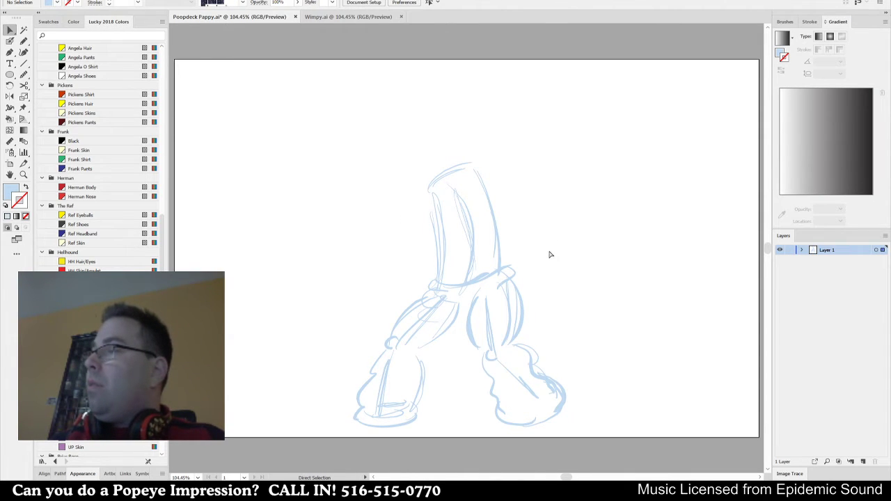
{"action": "key", "text": "v"}
{"action": "key", "text": "ctrl+a"}
{"action": "left_click_drag", "start_coordinate": [515, 295], "coordinate": [525, 285]}
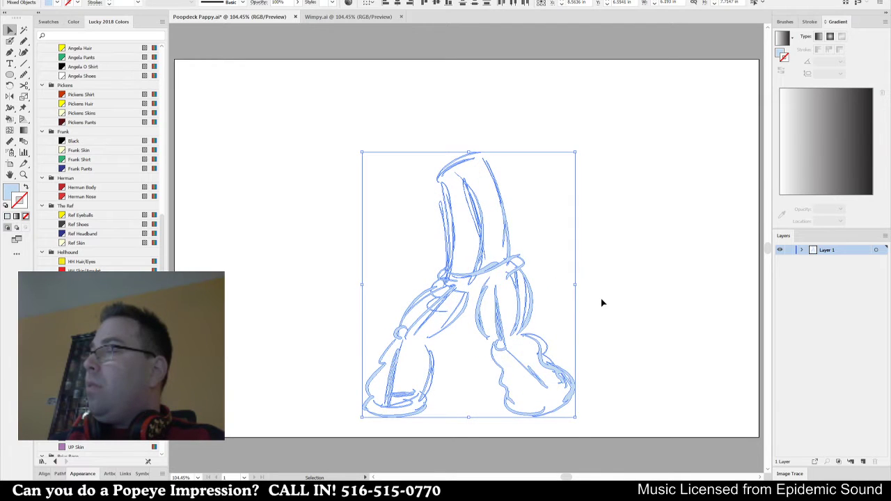
{"action": "left_click", "coordinate": [585, 297]}
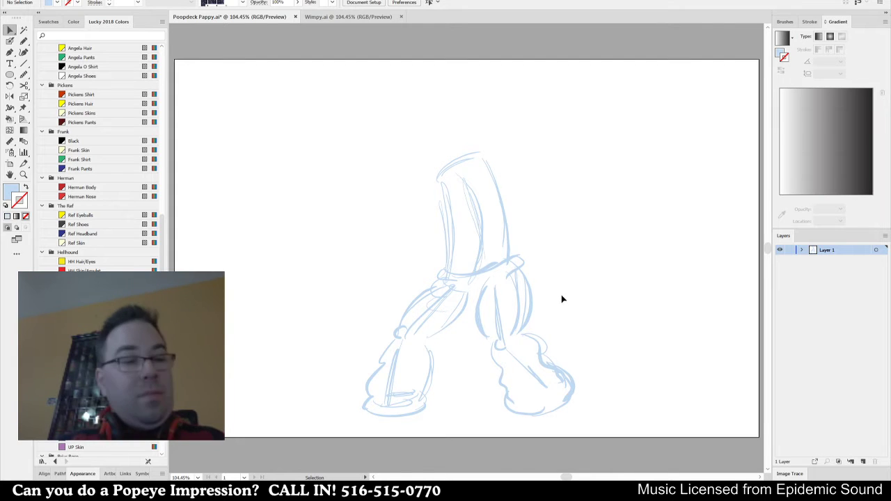
Sketch a light blue head outline beside the body with the Blob Brush, with a curved top and two side lines.
{"action": "key", "text": "shift+b"}
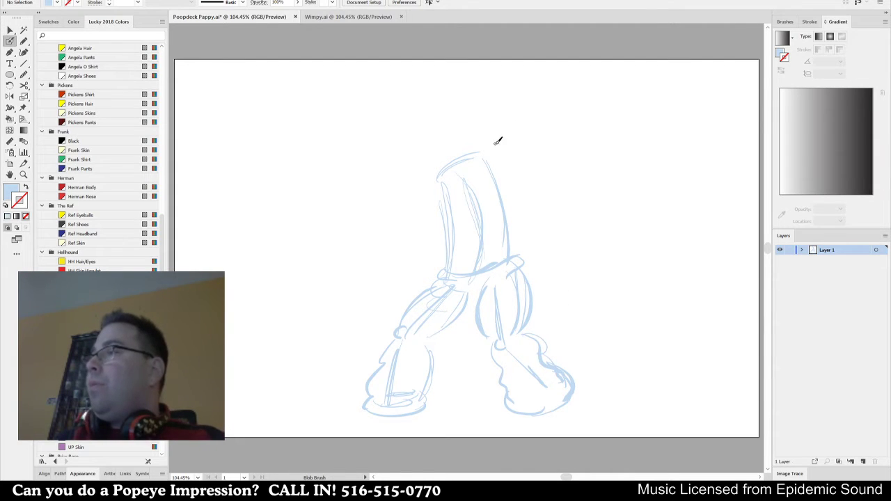
{"action": "scroll", "coordinate": [497, 141], "scroll_direction": "up", "scroll_amount": 1}
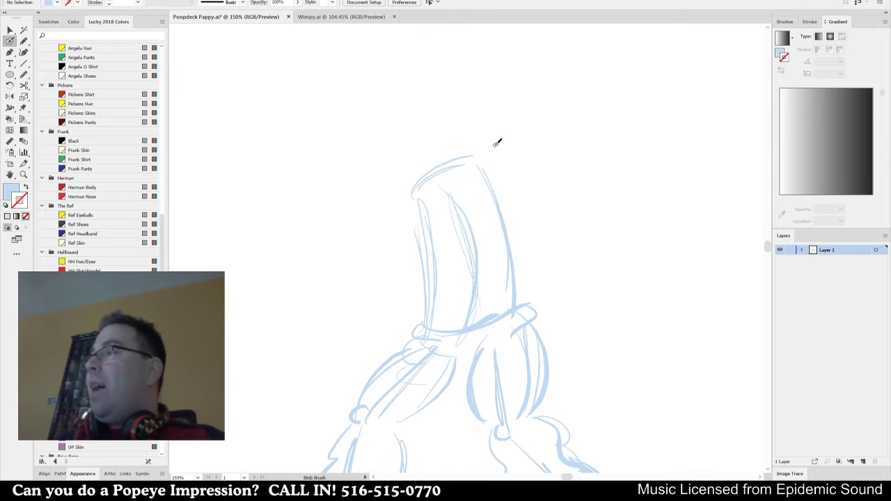
{"action": "left_click_drag", "start_coordinate": [490, 149], "coordinate": [504, 197]}
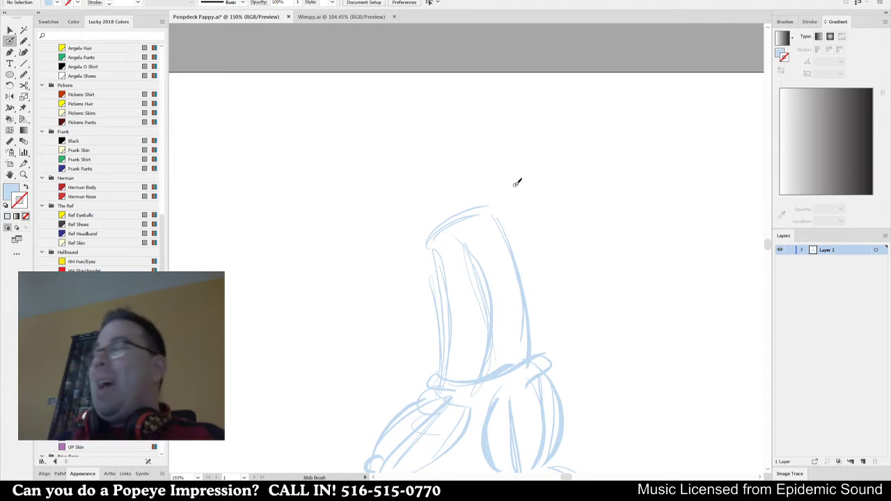
{"action": "left_click_drag", "start_coordinate": [406, 237], "coordinate": [459, 217]}
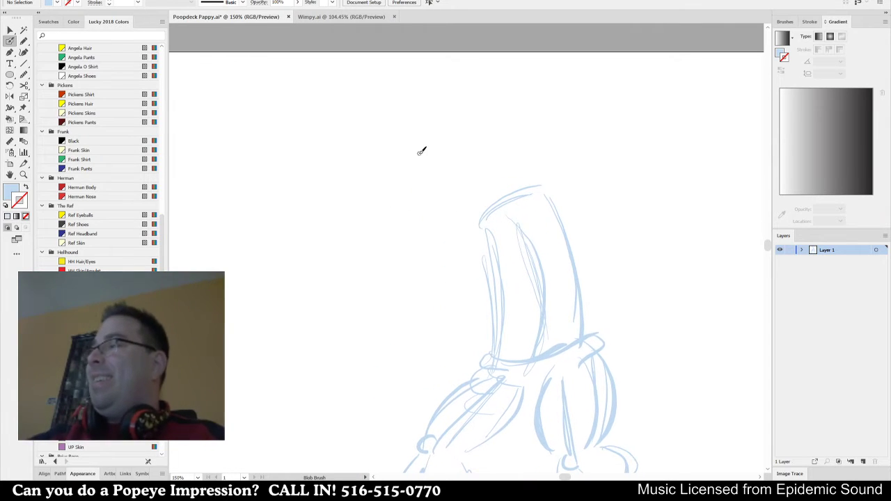
{"action": "left_click_drag", "start_coordinate": [319, 234], "coordinate": [385, 216]}
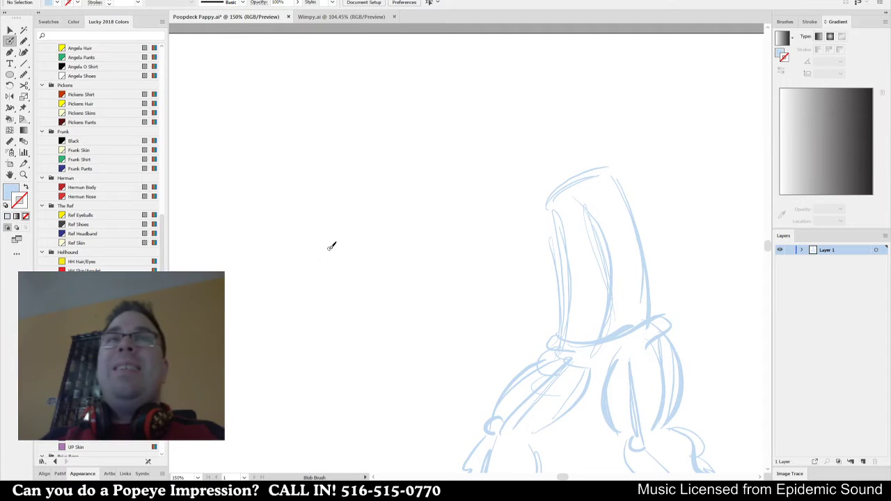
{"action": "mouse_move", "coordinate": [318, 255]}
{"action": "left_mouse_down"}
{"action": "mouse_move", "coordinate": [306, 197]}
{"action": "mouse_move", "coordinate": [405, 183]}
{"action": "mouse_move", "coordinate": [415, 193]}
{"action": "mouse_move", "coordinate": [410, 255]}
{"action": "mouse_move", "coordinate": [455, 243]}
{"action": "left_mouse_up"}
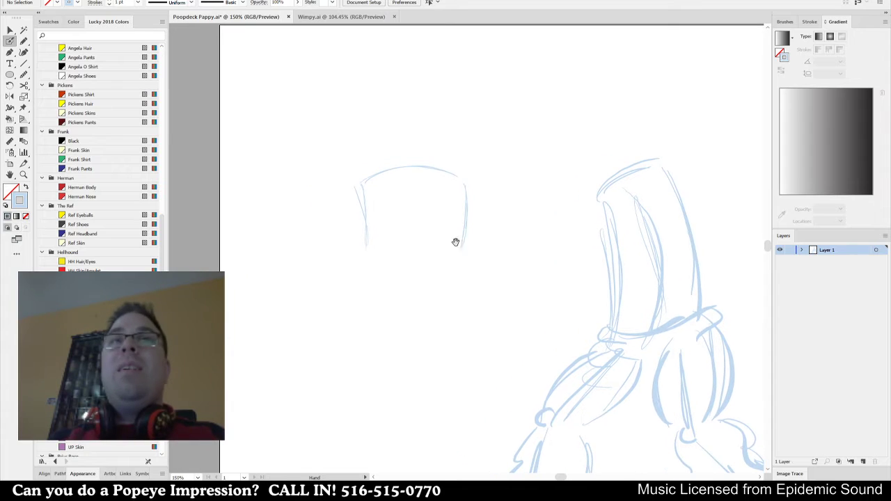
Sketch two large rounded cheeks below the head outline and strengthen the forehead line.
{"action": "mouse_move", "coordinate": [376, 231]}
{"action": "left_mouse_down"}
{"action": "mouse_move", "coordinate": [372, 276]}
{"action": "mouse_move", "coordinate": [373, 265]}
{"action": "mouse_move", "coordinate": [451, 258]}
{"action": "left_mouse_up"}
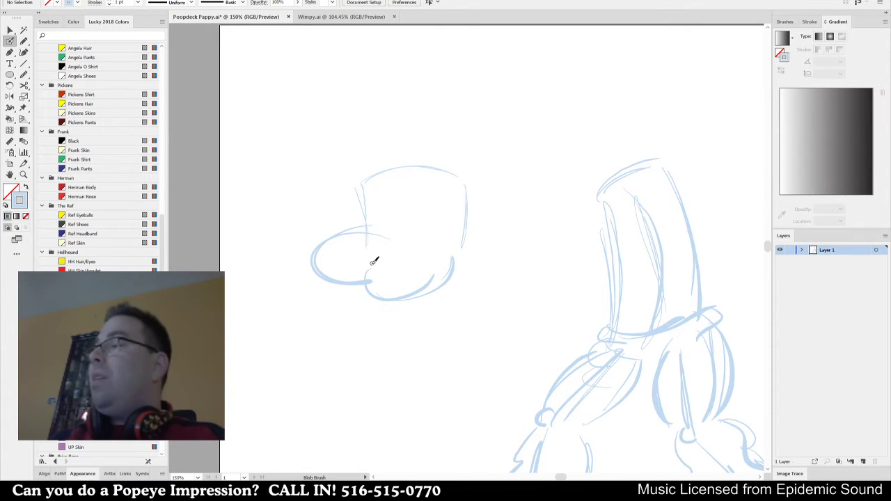
{"action": "mouse_move", "coordinate": [373, 290]}
{"action": "left_mouse_down"}
{"action": "mouse_move", "coordinate": [433, 272]}
{"action": "mouse_move", "coordinate": [453, 253]}
{"action": "left_mouse_up"}
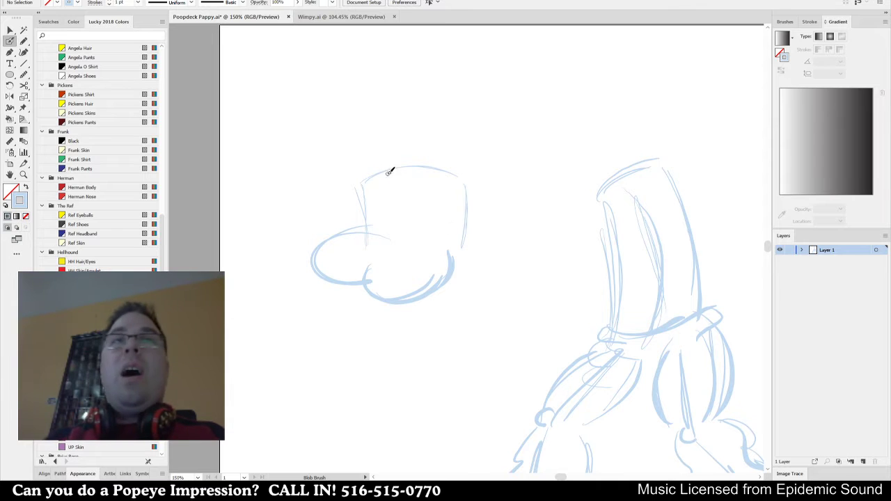
{"action": "mouse_move", "coordinate": [364, 238]}
{"action": "left_mouse_down"}
{"action": "mouse_move", "coordinate": [372, 189]}
{"action": "mouse_move", "coordinate": [420, 176]}
{"action": "mouse_move", "coordinate": [390, 169]}
{"action": "left_mouse_up"}
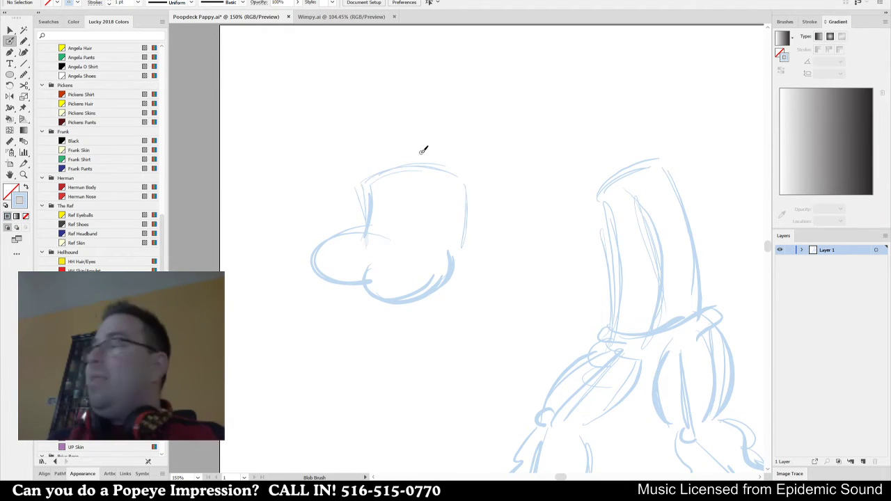
Sketch a cap on the head with a curved band, a thick rounded brim and a puffy two-lobed crown.
{"action": "mouse_move", "coordinate": [412, 167]}
{"action": "left_mouse_down"}
{"action": "mouse_move", "coordinate": [334, 193]}
{"action": "mouse_move", "coordinate": [392, 145]}
{"action": "mouse_move", "coordinate": [401, 153]}
{"action": "mouse_move", "coordinate": [334, 186]}
{"action": "mouse_move", "coordinate": [441, 159]}
{"action": "mouse_move", "coordinate": [464, 165]}
{"action": "left_mouse_up"}
{"action": "key", "text": "ctrl+z"}
{"action": "key", "text": "v"}
{"action": "key", "text": "ctrl+z"}
{"action": "key", "text": "shift+b"}
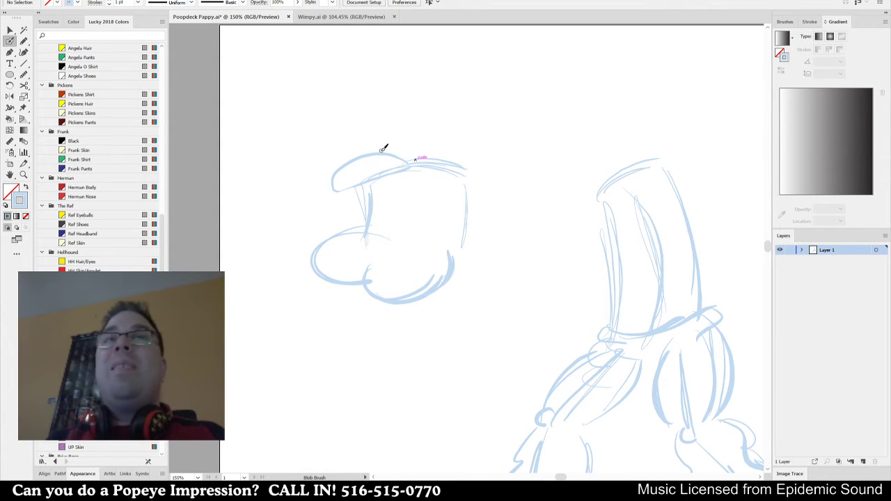
{"action": "mouse_move", "coordinate": [359, 183]}
{"action": "left_mouse_down"}
{"action": "mouse_move", "coordinate": [340, 165]}
{"action": "mouse_move", "coordinate": [401, 149]}
{"action": "left_mouse_up"}
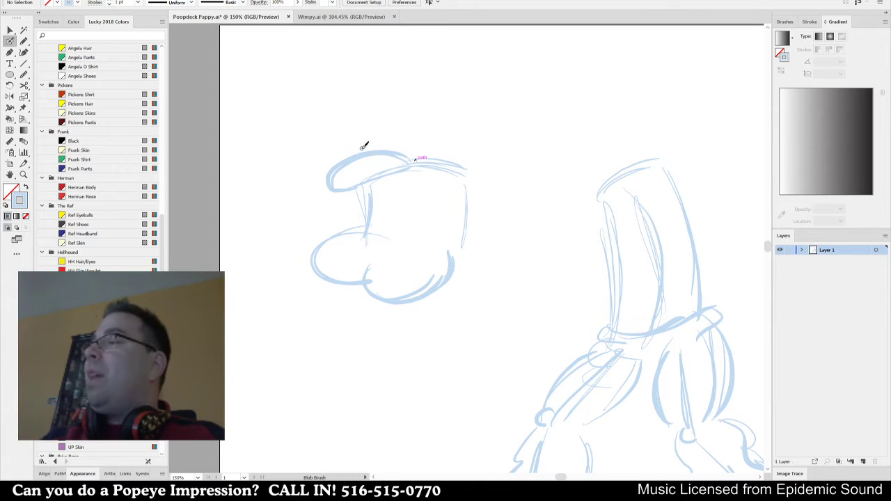
{"action": "mouse_move", "coordinate": [358, 153]}
{"action": "left_mouse_down"}
{"action": "mouse_move", "coordinate": [397, 110]}
{"action": "mouse_move", "coordinate": [469, 175]}
{"action": "left_mouse_up"}
{"action": "key", "text": "ctrl+z"}
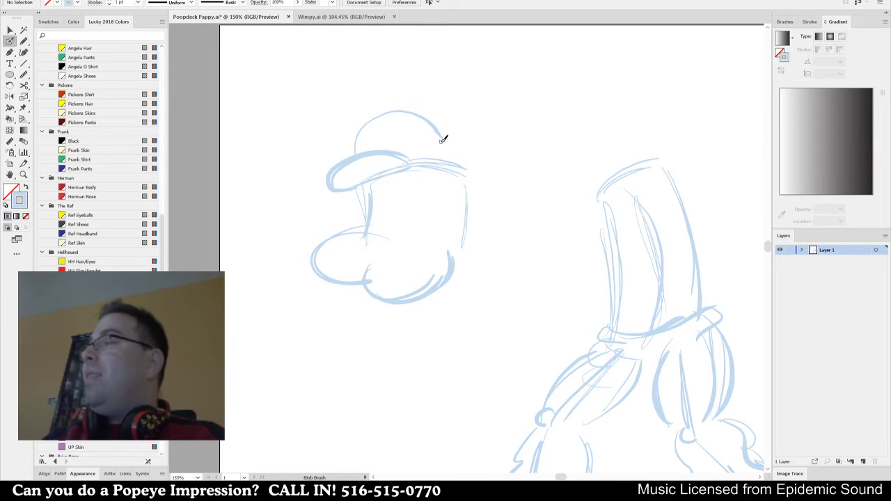
{"action": "mouse_move", "coordinate": [444, 142]}
{"action": "left_mouse_down"}
{"action": "mouse_move", "coordinate": [473, 163]}
{"action": "mouse_move", "coordinate": [472, 178]}
{"action": "left_mouse_up"}
Add an ear with tufts of hair behind the face, and sketch the eye and brow lines under the cap.
{"action": "mouse_move", "coordinate": [447, 243]}
{"action": "left_mouse_down"}
{"action": "mouse_move", "coordinate": [449, 233]}
{"action": "mouse_move", "coordinate": [461, 247]}
{"action": "mouse_move", "coordinate": [470, 223]}
{"action": "mouse_move", "coordinate": [457, 194]}
{"action": "mouse_move", "coordinate": [488, 192]}
{"action": "mouse_move", "coordinate": [491, 206]}
{"action": "left_mouse_up"}
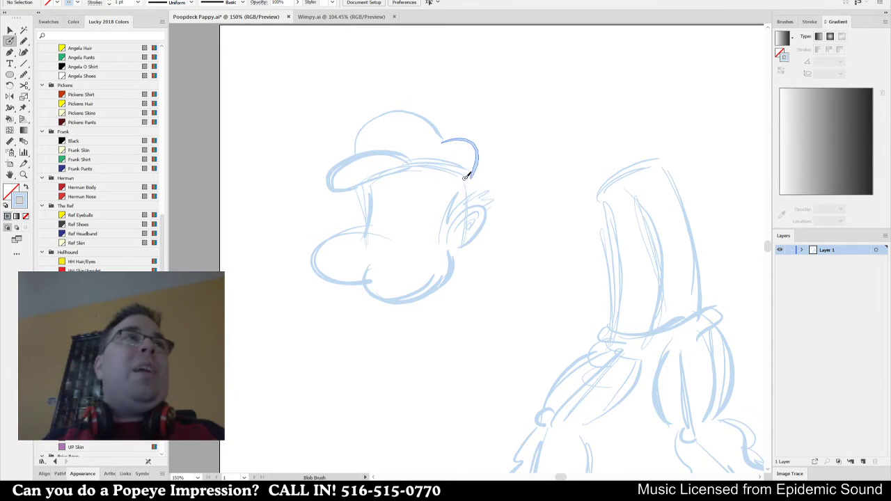
{"action": "left_click_drag", "start_coordinate": [472, 172], "coordinate": [473, 189]}
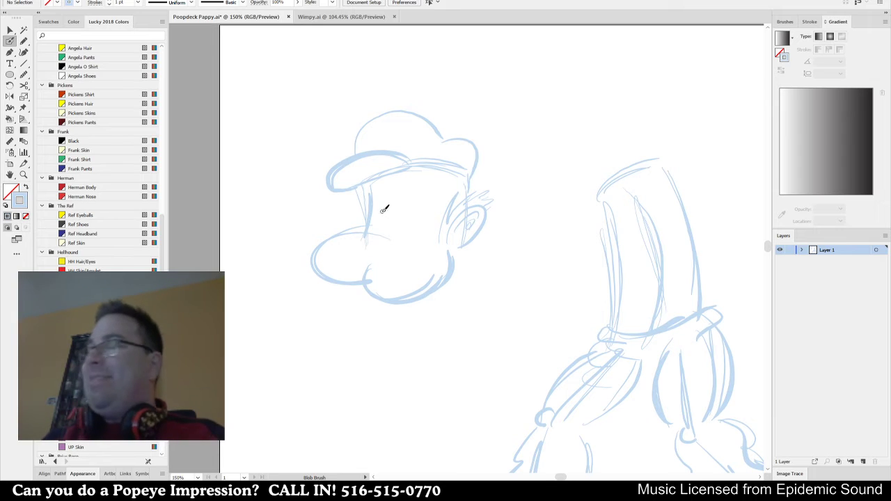
{"action": "mouse_move", "coordinate": [373, 193]}
{"action": "left_mouse_down"}
{"action": "mouse_move", "coordinate": [380, 216]}
{"action": "mouse_move", "coordinate": [426, 207]}
{"action": "left_mouse_up"}
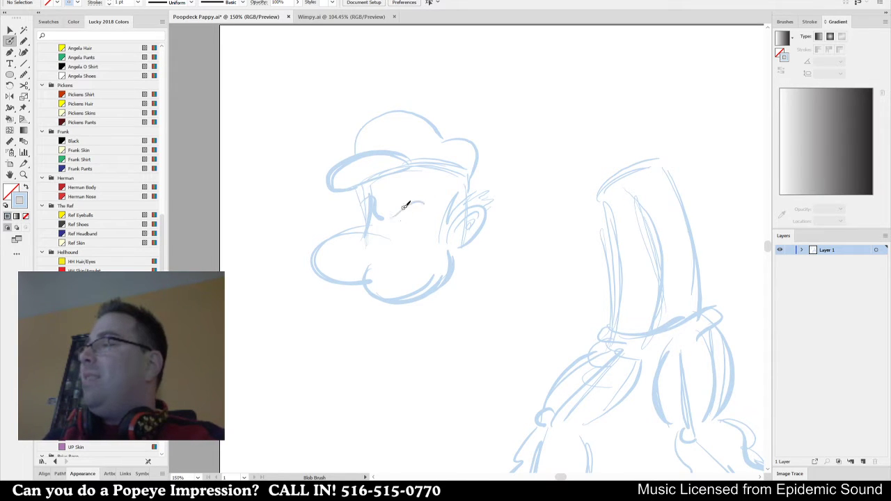
{"action": "mouse_move", "coordinate": [385, 226]}
{"action": "left_mouse_down"}
{"action": "mouse_move", "coordinate": [339, 243]}
{"action": "mouse_move", "coordinate": [377, 240]}
{"action": "mouse_move", "coordinate": [368, 249]}
{"action": "left_mouse_up"}
{"action": "key", "text": "ctrl+z"}
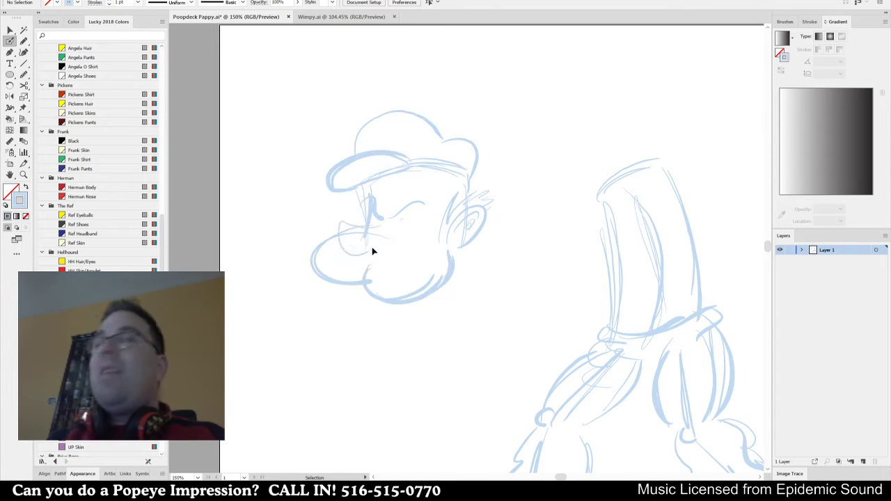
{"action": "key", "text": "ctrl+z"}
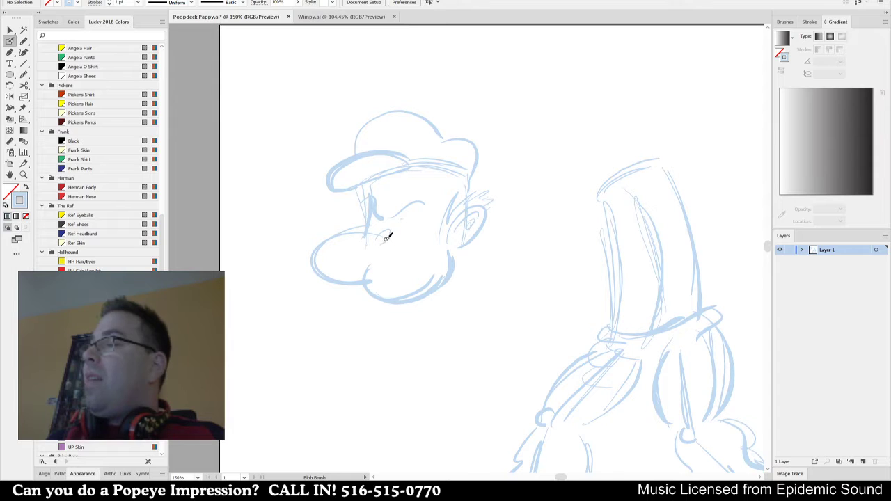
{"action": "key", "text": "ctrl+z"}
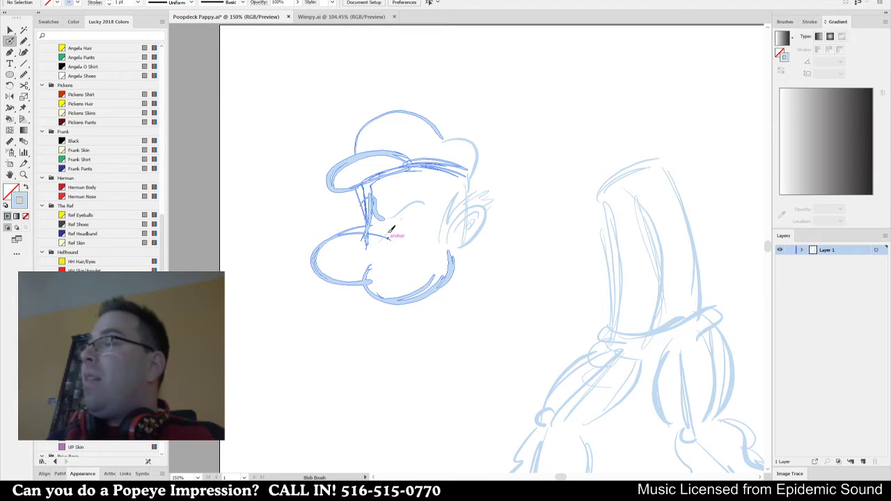
Sketch a rounded nose overlapping the front cheek and a small angular open mouth beside it.
{"action": "mouse_move", "coordinate": [388, 240]}
{"action": "left_mouse_down"}
{"action": "mouse_move", "coordinate": [372, 257]}
{"action": "mouse_move", "coordinate": [339, 258]}
{"action": "mouse_move", "coordinate": [335, 242]}
{"action": "mouse_move", "coordinate": [376, 227]}
{"action": "left_mouse_up"}
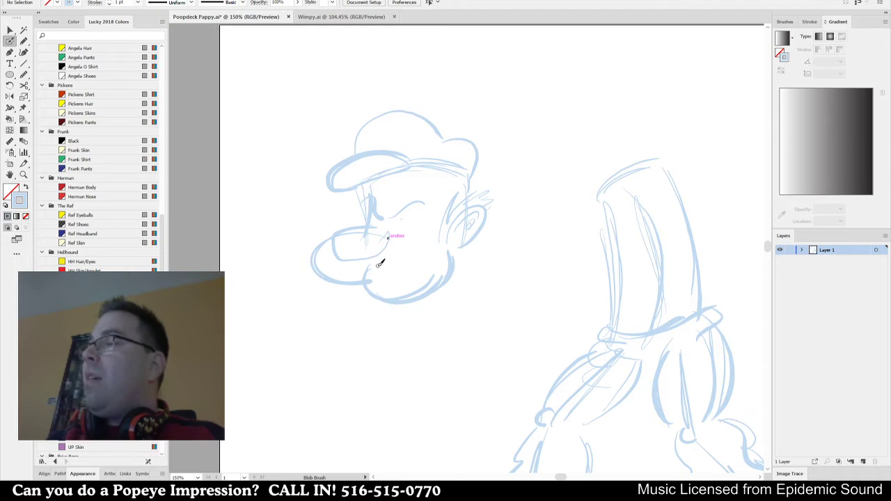
{"action": "mouse_move", "coordinate": [385, 260]}
{"action": "left_mouse_down"}
{"action": "mouse_move", "coordinate": [423, 250]}
{"action": "mouse_move", "coordinate": [413, 261]}
{"action": "mouse_move", "coordinate": [427, 262]}
{"action": "mouse_move", "coordinate": [421, 247]}
{"action": "left_mouse_up"}
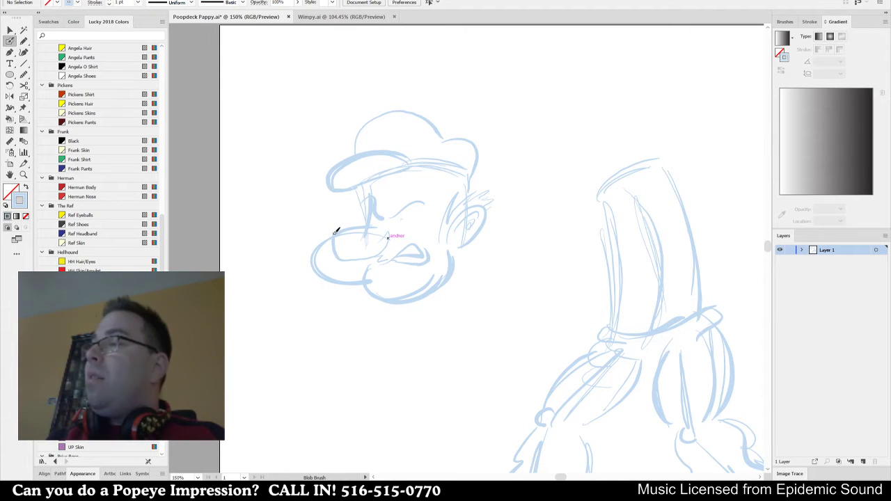
Sketch a jagged beard around the nose, cheeks and jaw, with a small fringe of hair under the mouth.
{"action": "key", "text": "ctrl+shift+z"}
{"action": "mouse_move", "coordinate": [326, 229]}
{"action": "left_mouse_down"}
{"action": "mouse_move", "coordinate": [308, 254]}
{"action": "mouse_move", "coordinate": [324, 288]}
{"action": "mouse_move", "coordinate": [338, 285]}
{"action": "mouse_move", "coordinate": [402, 314]}
{"action": "mouse_move", "coordinate": [440, 311]}
{"action": "mouse_move", "coordinate": [463, 283]}
{"action": "mouse_move", "coordinate": [465, 240]}
{"action": "left_mouse_up"}
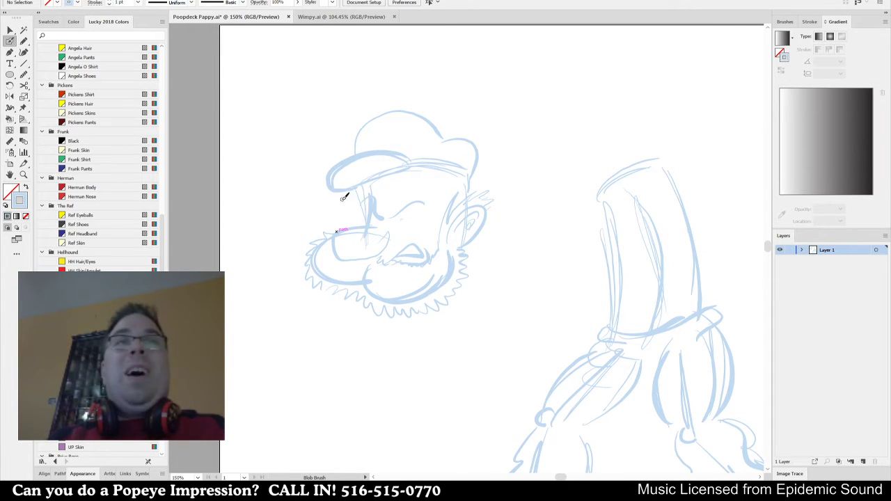
{"action": "mouse_move", "coordinate": [338, 227]}
{"action": "left_mouse_down"}
{"action": "mouse_move", "coordinate": [353, 190]}
{"action": "mouse_move", "coordinate": [426, 188]}
{"action": "mouse_move", "coordinate": [353, 227]}
{"action": "mouse_move", "coordinate": [449, 213]}
{"action": "mouse_move", "coordinate": [442, 218]}
{"action": "mouse_move", "coordinate": [447, 195]}
{"action": "left_mouse_up"}
{"action": "key", "text": "ctrl+z"}
{"action": "key", "text": "ctrl+z"}
{"action": "key", "text": "ctrl+z"}
{"action": "key", "text": "ctrl+z"}
{"action": "key", "text": "ctrl+z"}
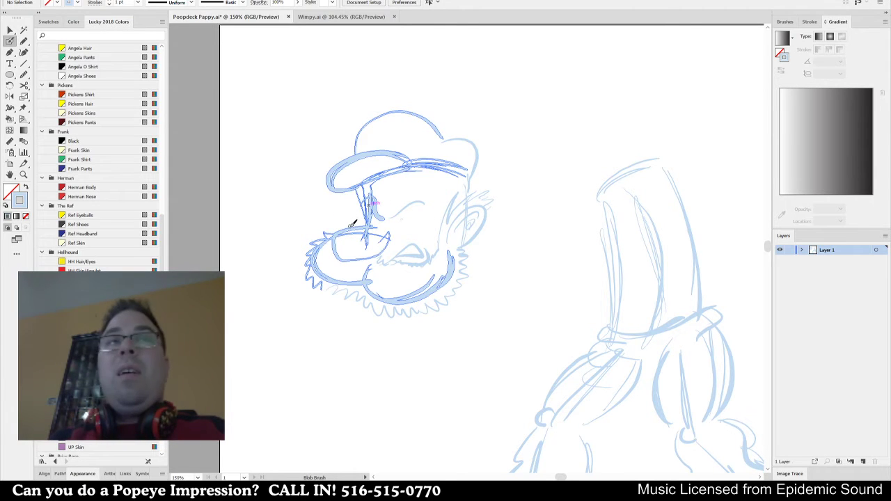
Sketch rounded rectangular goggles over the eyes and rework the cap with an upturned front flap and a curved strap over the crown.
{"action": "mouse_move", "coordinate": [347, 216]}
{"action": "left_mouse_down"}
{"action": "mouse_move", "coordinate": [351, 194]}
{"action": "mouse_move", "coordinate": [413, 188]}
{"action": "mouse_move", "coordinate": [445, 195]}
{"action": "mouse_move", "coordinate": [447, 215]}
{"action": "mouse_move", "coordinate": [436, 232]}
{"action": "mouse_move", "coordinate": [355, 229]}
{"action": "mouse_move", "coordinate": [428, 220]}
{"action": "left_mouse_up"}
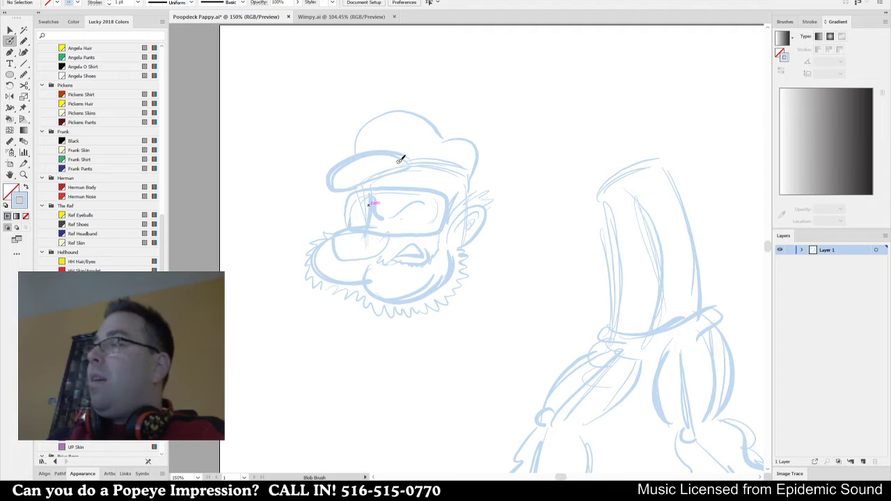
{"action": "mouse_move", "coordinate": [331, 180]}
{"action": "left_mouse_down"}
{"action": "mouse_move", "coordinate": [372, 155]}
{"action": "mouse_move", "coordinate": [343, 160]}
{"action": "mouse_move", "coordinate": [346, 179]}
{"action": "mouse_move", "coordinate": [390, 169]}
{"action": "mouse_move", "coordinate": [300, 191]}
{"action": "mouse_move", "coordinate": [395, 154]}
{"action": "mouse_move", "coordinate": [356, 129]}
{"action": "mouse_move", "coordinate": [422, 143]}
{"action": "mouse_move", "coordinate": [420, 163]}
{"action": "mouse_move", "coordinate": [408, 166]}
{"action": "mouse_move", "coordinate": [450, 127]}
{"action": "left_mouse_up"}
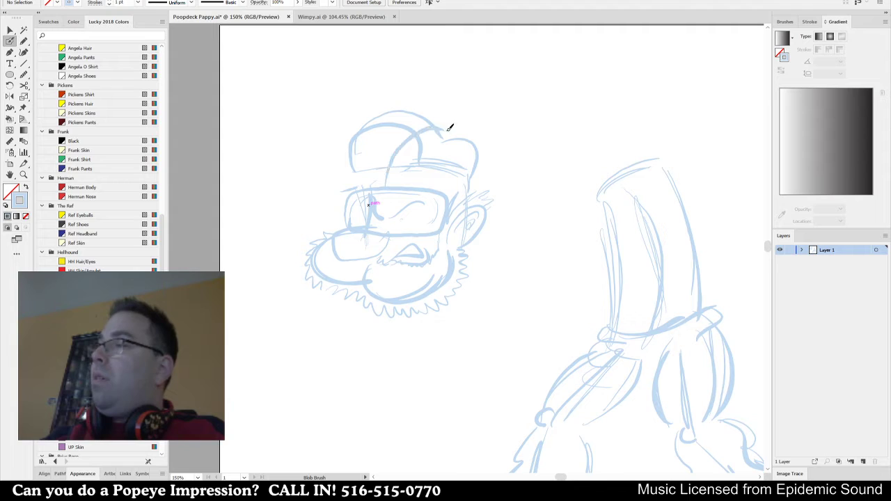
{"action": "key", "text": "ctrl+z"}
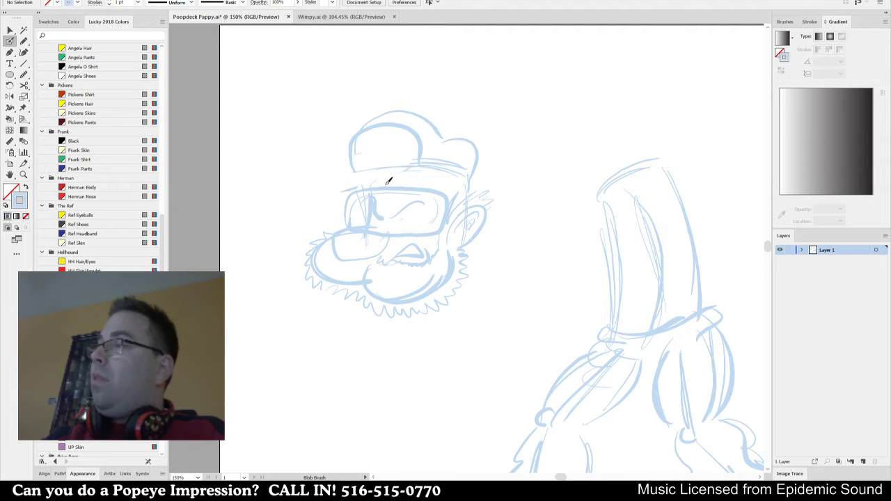
{"action": "mouse_move", "coordinate": [388, 183]}
{"action": "left_mouse_down"}
{"action": "mouse_move", "coordinate": [386, 150]}
{"action": "mouse_move", "coordinate": [402, 122]}
{"action": "left_mouse_up"}
{"action": "mouse_move", "coordinate": [395, 185]}
{"action": "left_mouse_down"}
{"action": "mouse_move", "coordinate": [401, 154]}
{"action": "mouse_move", "coordinate": [424, 133]}
{"action": "left_mouse_up"}
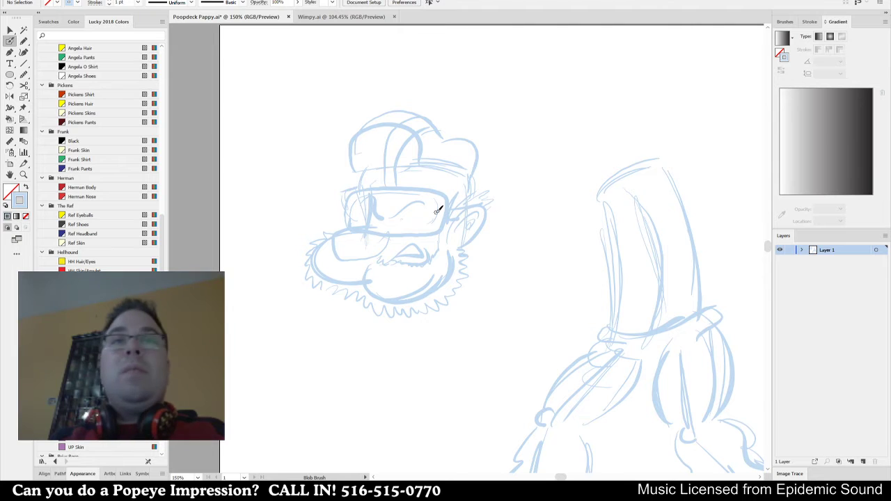
Select the whole head sketch, then scale it down, tilt it and position it above the torso's shoulders.
{"action": "scroll", "coordinate": [431, 296], "scroll_direction": "down", "scroll_amount": 1}
{"action": "left_click_drag", "start_coordinate": [443, 302], "coordinate": [422, 269]}
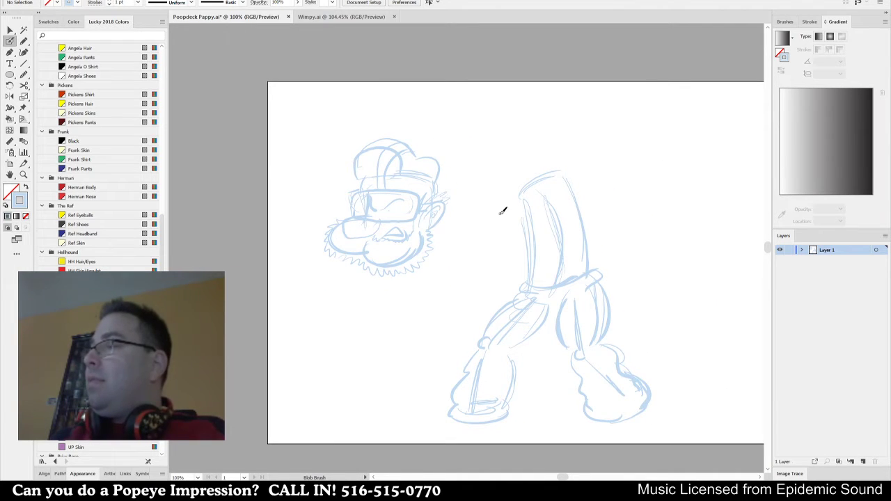
{"action": "key", "text": "v"}
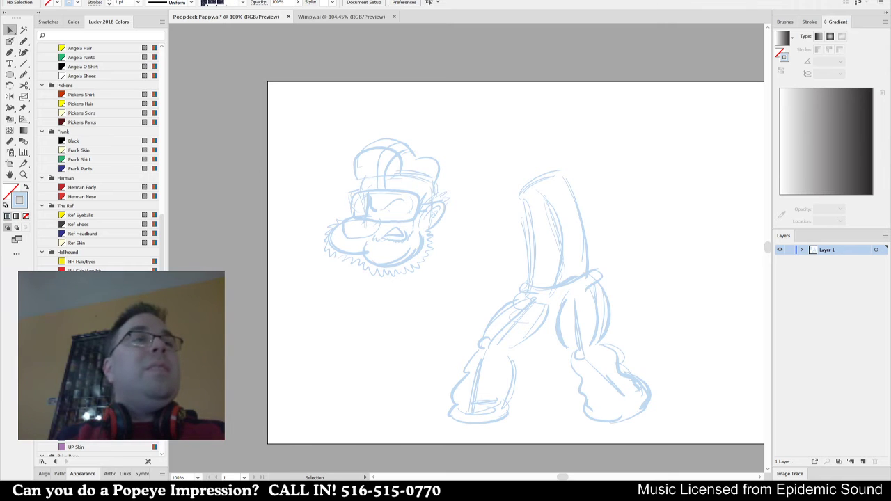
{"action": "left_click_drag", "start_coordinate": [456, 131], "coordinate": [373, 246]}
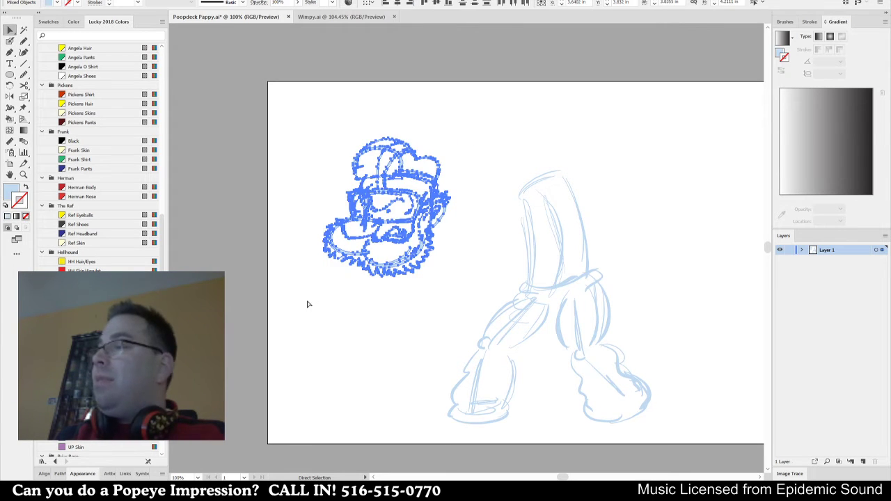
{"action": "left_click", "coordinate": [424, 237]}
{"action": "left_click_drag", "start_coordinate": [426, 240], "coordinate": [576, 166]}
{"action": "left_click_drag", "start_coordinate": [600, 130], "coordinate": [554, 155]}
{"action": "left_click_drag", "start_coordinate": [577, 95], "coordinate": [607, 107]}
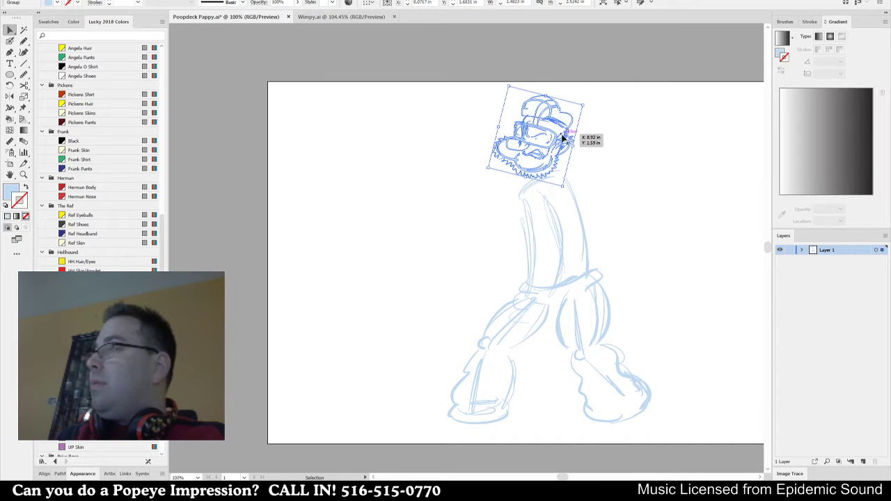
{"action": "left_click_drag", "start_coordinate": [561, 148], "coordinate": [559, 140]}
{"action": "left_click", "coordinate": [614, 166]}
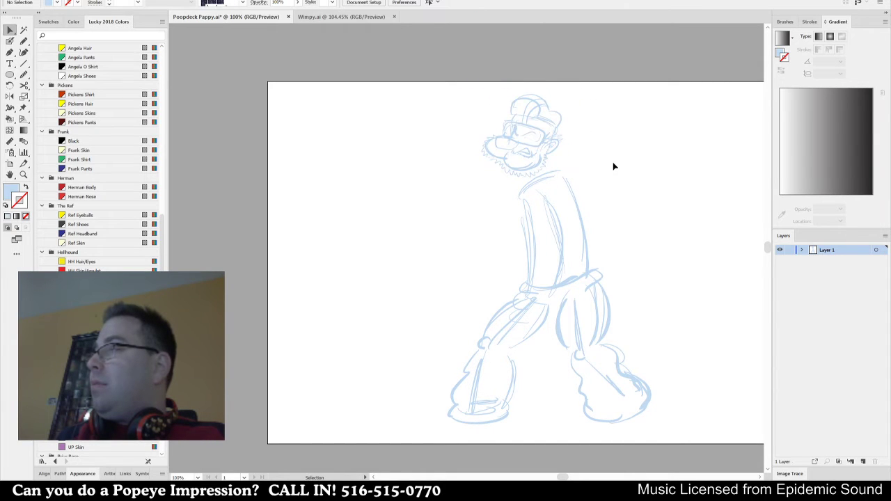
Sketch a tilted elongated oval prop in front of the body, with a large circle and two small circles inside it.
{"action": "key", "text": "ctrl+0"}
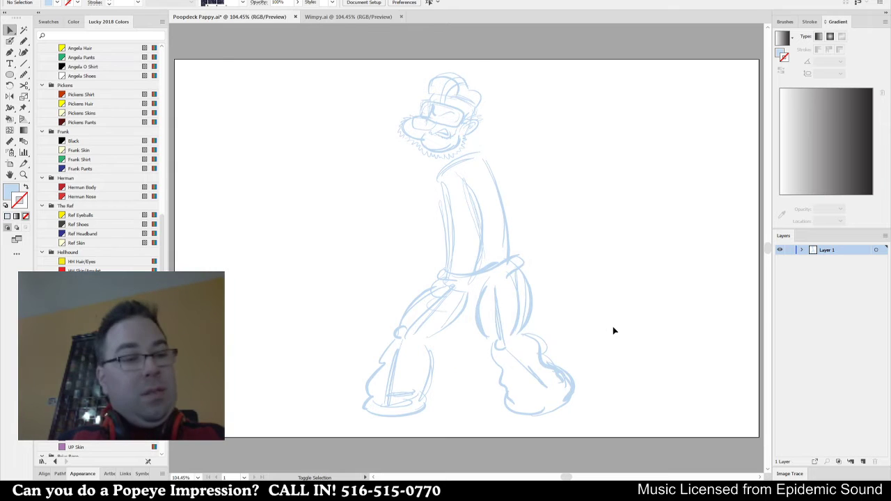
{"action": "key", "text": "shift+b"}
{"action": "scroll", "coordinate": [449, 418], "scroll_direction": "up", "scroll_amount": 1}
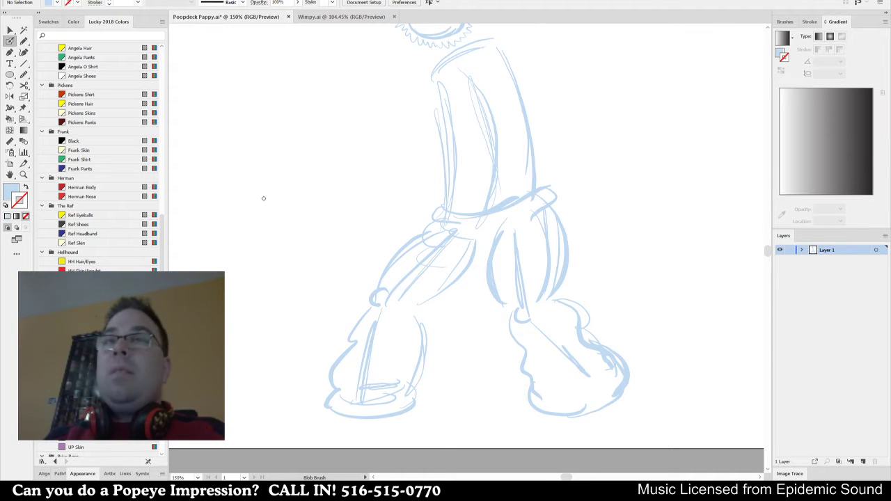
{"action": "mouse_move", "coordinate": [270, 196]}
{"action": "left_mouse_down"}
{"action": "mouse_move", "coordinate": [332, 173]}
{"action": "mouse_move", "coordinate": [335, 194]}
{"action": "mouse_move", "coordinate": [302, 219]}
{"action": "mouse_move", "coordinate": [274, 227]}
{"action": "mouse_move", "coordinate": [283, 191]}
{"action": "left_mouse_up"}
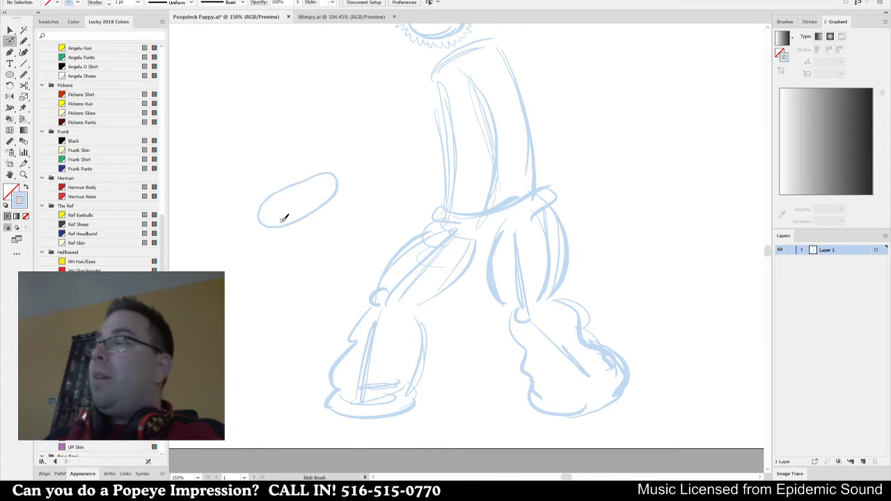
{"action": "mouse_move", "coordinate": [283, 218]}
{"action": "left_mouse_down"}
{"action": "mouse_move", "coordinate": [275, 196]}
{"action": "mouse_move", "coordinate": [296, 201]}
{"action": "left_mouse_up"}
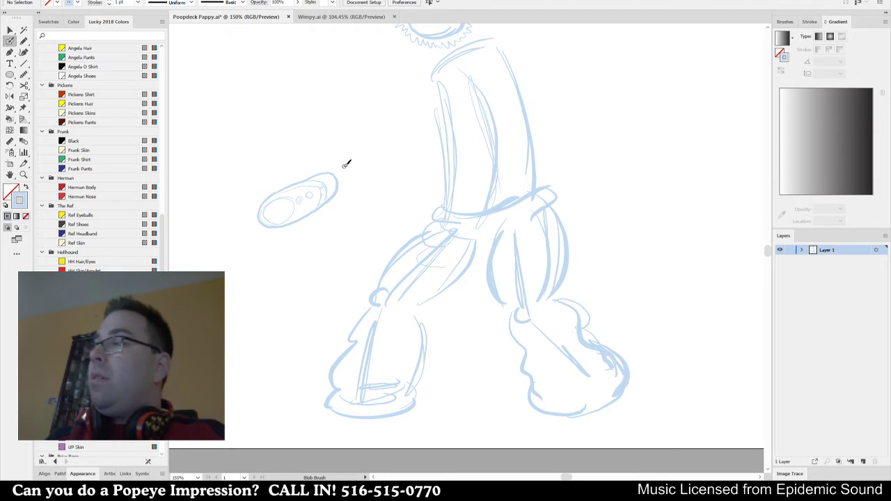
Sketch the neck below the beard and a wide pointed collar over the shoulders, with a small round button at its centre.
{"action": "key", "text": "ctrl+0"}
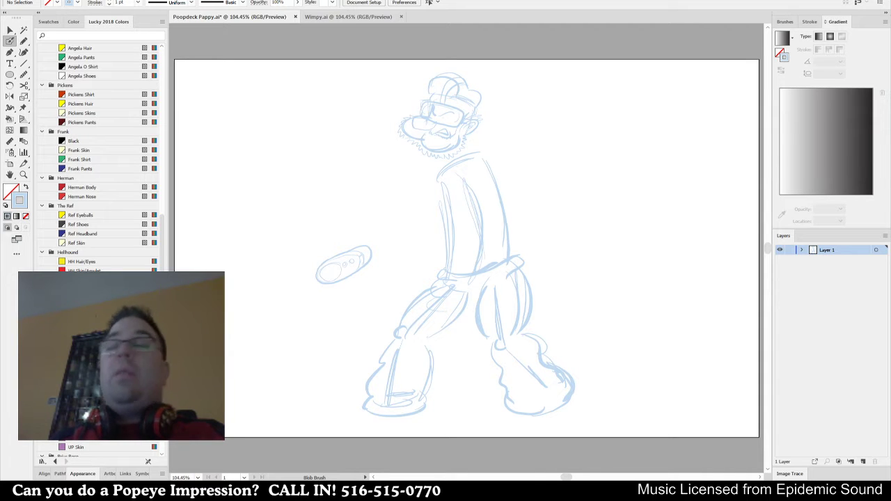
{"action": "left_click_drag", "start_coordinate": [464, 157], "coordinate": [445, 179]}
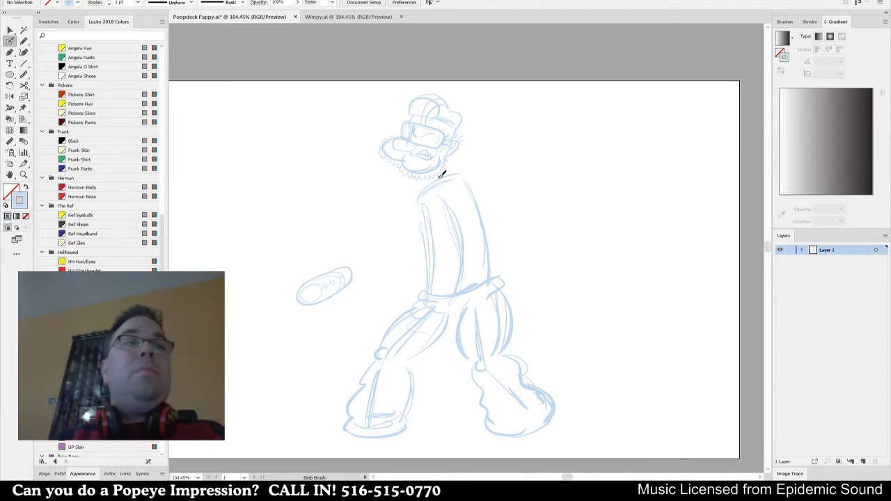
{"action": "scroll", "coordinate": [471, 182], "scroll_direction": "up", "scroll_amount": 2}
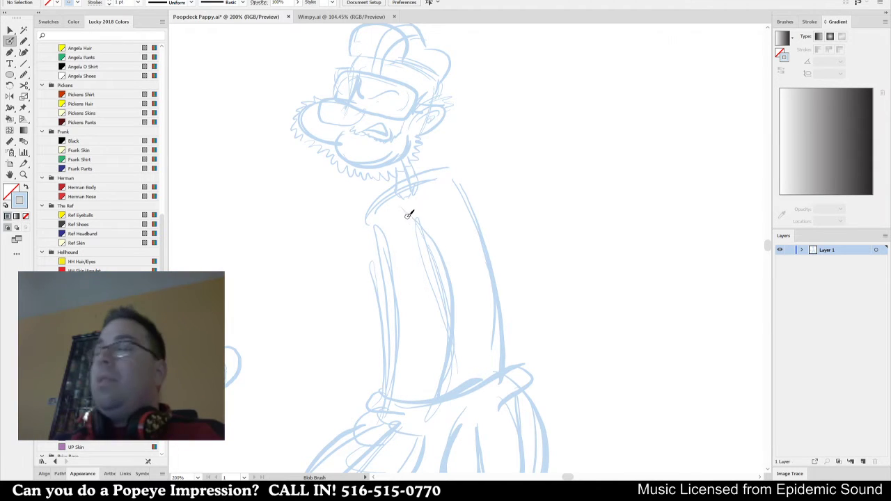
{"action": "mouse_move", "coordinate": [352, 226]}
{"action": "left_mouse_down"}
{"action": "mouse_move", "coordinate": [413, 169]}
{"action": "mouse_move", "coordinate": [470, 166]}
{"action": "mouse_move", "coordinate": [468, 204]}
{"action": "mouse_move", "coordinate": [408, 169]}
{"action": "mouse_move", "coordinate": [439, 165]}
{"action": "mouse_move", "coordinate": [456, 178]}
{"action": "mouse_move", "coordinate": [455, 221]}
{"action": "left_mouse_up"}
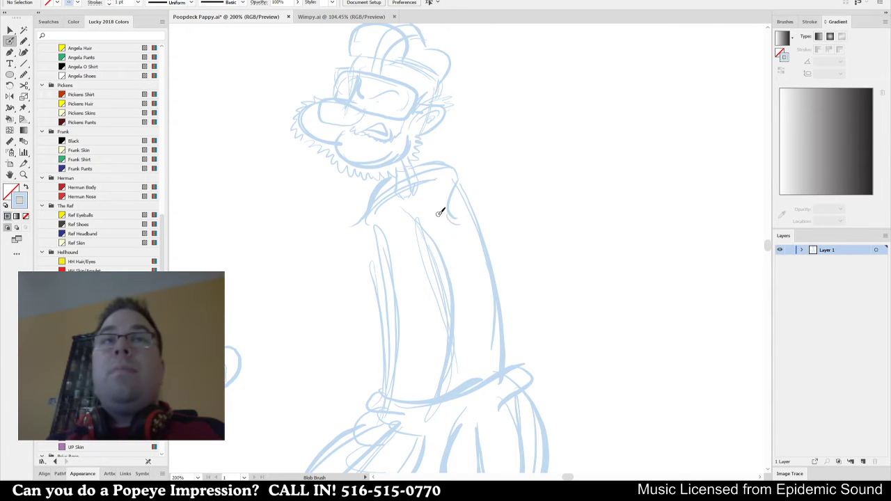
{"action": "mouse_move", "coordinate": [352, 224]}
{"action": "left_mouse_down"}
{"action": "mouse_move", "coordinate": [395, 212]}
{"action": "mouse_move", "coordinate": [389, 227]}
{"action": "mouse_move", "coordinate": [405, 190]}
{"action": "mouse_move", "coordinate": [416, 207]}
{"action": "mouse_move", "coordinate": [398, 213]}
{"action": "mouse_move", "coordinate": [402, 228]}
{"action": "mouse_move", "coordinate": [393, 216]}
{"action": "mouse_move", "coordinate": [389, 224]}
{"action": "mouse_move", "coordinate": [406, 216]}
{"action": "mouse_move", "coordinate": [453, 224]}
{"action": "left_mouse_up"}
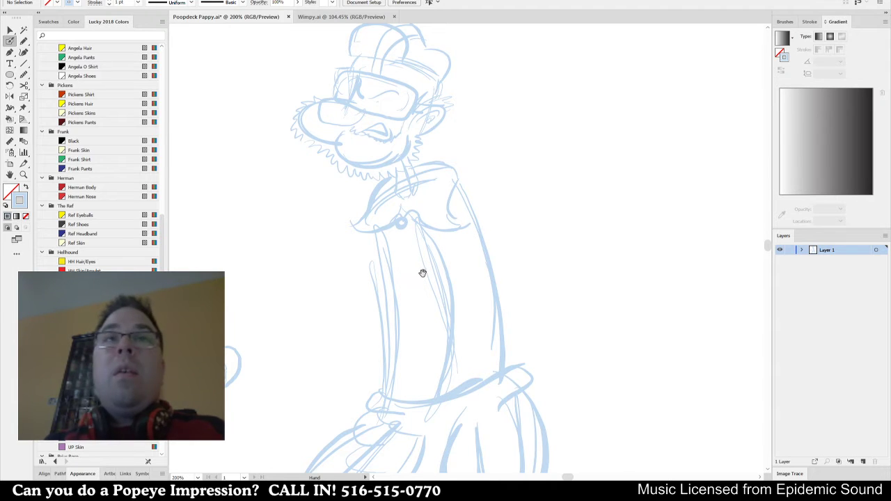
{"action": "scroll", "coordinate": [390, 223], "scroll_direction": "down", "scroll_amount": 1}
{"action": "mouse_move", "coordinate": [396, 255]}
{"action": "left_mouse_down"}
{"action": "mouse_move", "coordinate": [401, 266]}
{"action": "mouse_move", "coordinate": [411, 244]}
{"action": "left_mouse_up"}
{"action": "key", "text": "ctrl+z"}
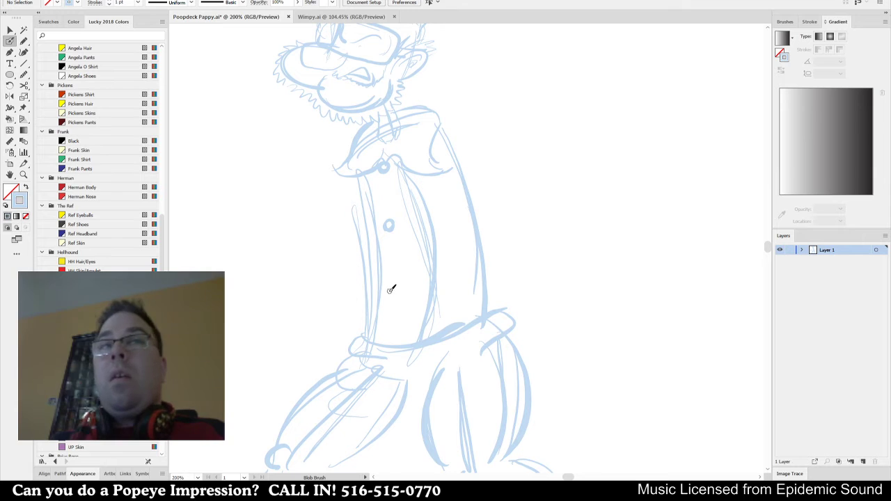
{"action": "key", "text": "ctrl+z"}
{"action": "key", "text": "ctrl+z"}
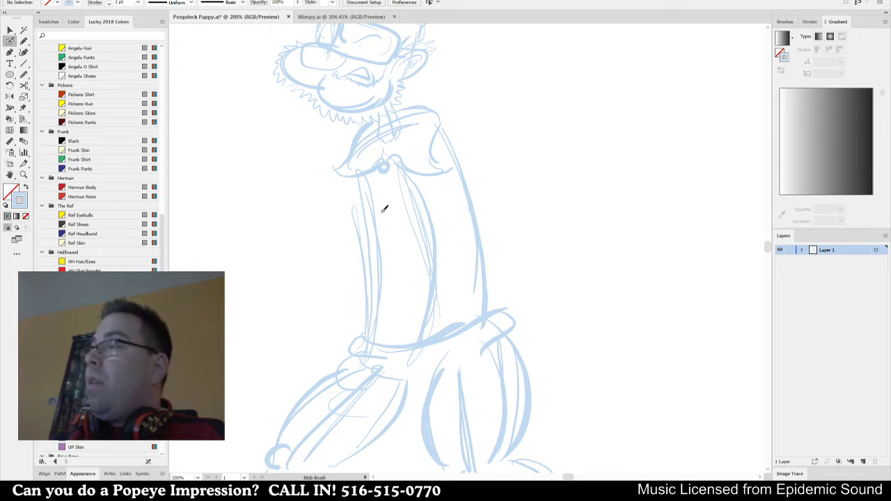
Sketch two small round buttons down the shirt front and add a second curved line along the waist.
{"action": "left_click_drag", "start_coordinate": [383, 211], "coordinate": [387, 207]}
{"action": "left_click_drag", "start_coordinate": [390, 245], "coordinate": [387, 251]}
{"action": "scroll", "coordinate": [433, 271], "scroll_direction": "down", "scroll_amount": 1}
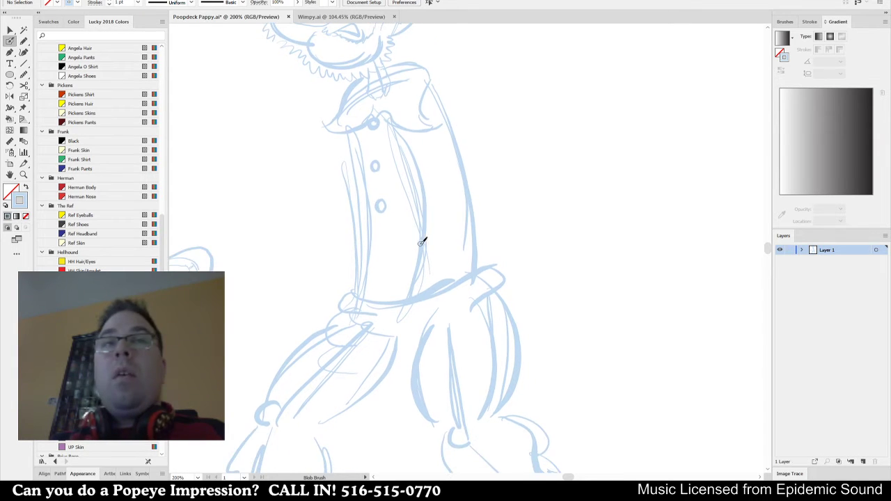
{"action": "left_click_drag", "start_coordinate": [374, 307], "coordinate": [477, 241]}
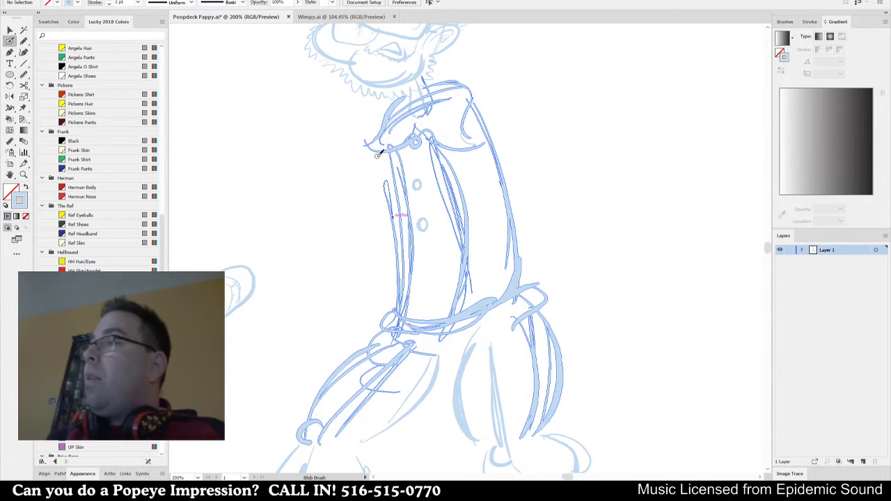
Sketch the front arm from the collar to the oval prop, with a thin upper arm, bulging forearm and pointed thumb.
{"action": "mouse_move", "coordinate": [390, 143]}
{"action": "left_mouse_down"}
{"action": "mouse_move", "coordinate": [340, 199]}
{"action": "mouse_move", "coordinate": [426, 173]}
{"action": "left_mouse_up"}
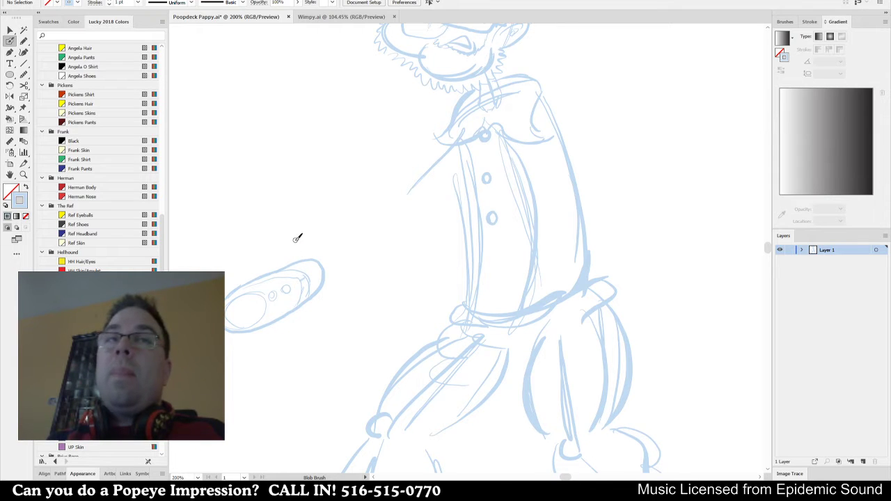
{"action": "mouse_move", "coordinate": [313, 245]}
{"action": "left_mouse_down"}
{"action": "mouse_move", "coordinate": [387, 205]}
{"action": "mouse_move", "coordinate": [347, 206]}
{"action": "mouse_move", "coordinate": [409, 204]}
{"action": "mouse_move", "coordinate": [374, 263]}
{"action": "left_mouse_up"}
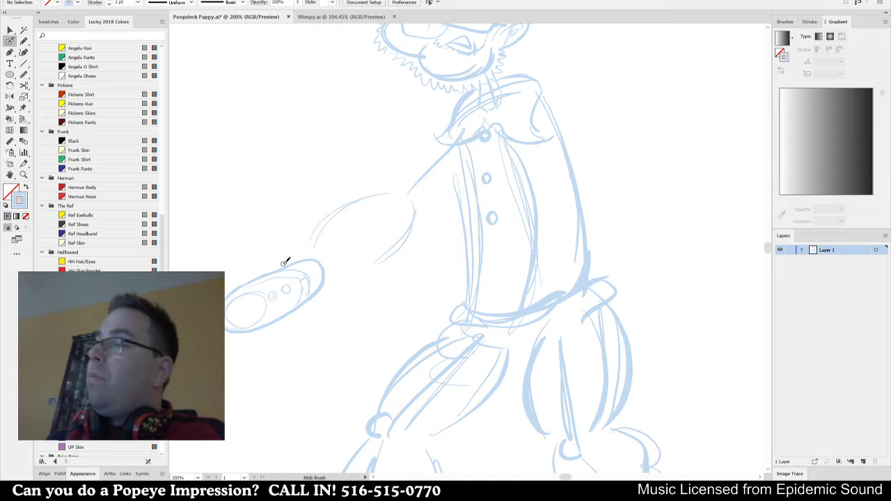
{"action": "mouse_move", "coordinate": [281, 268]}
{"action": "left_mouse_down"}
{"action": "mouse_move", "coordinate": [298, 254]}
{"action": "mouse_move", "coordinate": [300, 272]}
{"action": "mouse_move", "coordinate": [312, 237]}
{"action": "left_mouse_up"}
{"action": "mouse_move", "coordinate": [325, 280]}
{"action": "left_mouse_down"}
{"action": "mouse_move", "coordinate": [400, 216]}
{"action": "mouse_move", "coordinate": [405, 230]}
{"action": "mouse_move", "coordinate": [392, 180]}
{"action": "mouse_move", "coordinate": [393, 198]}
{"action": "mouse_move", "coordinate": [441, 135]}
{"action": "left_mouse_up"}
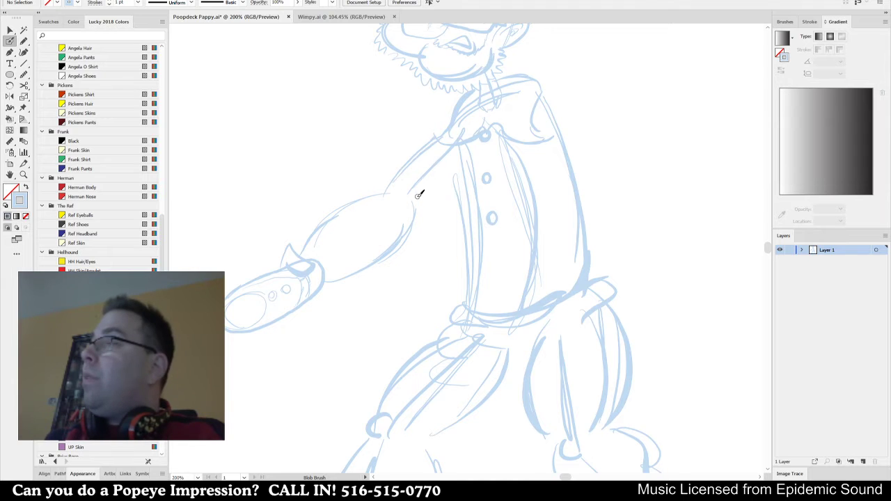
Sketch a short sleeve with a wide rolled cuff around the front upper arm.
{"action": "left_click_drag", "start_coordinate": [417, 193], "coordinate": [471, 145]}
{"action": "mouse_move", "coordinate": [396, 169]}
{"action": "left_mouse_down"}
{"action": "mouse_move", "coordinate": [391, 181]}
{"action": "mouse_move", "coordinate": [440, 207]}
{"action": "mouse_move", "coordinate": [435, 196]}
{"action": "left_mouse_up"}
{"action": "mouse_move", "coordinate": [406, 160]}
{"action": "left_mouse_down"}
{"action": "mouse_move", "coordinate": [432, 145]}
{"action": "mouse_move", "coordinate": [392, 169]}
{"action": "mouse_move", "coordinate": [430, 165]}
{"action": "mouse_move", "coordinate": [446, 187]}
{"action": "mouse_move", "coordinate": [450, 162]}
{"action": "mouse_move", "coordinate": [454, 188]}
{"action": "left_mouse_up"}
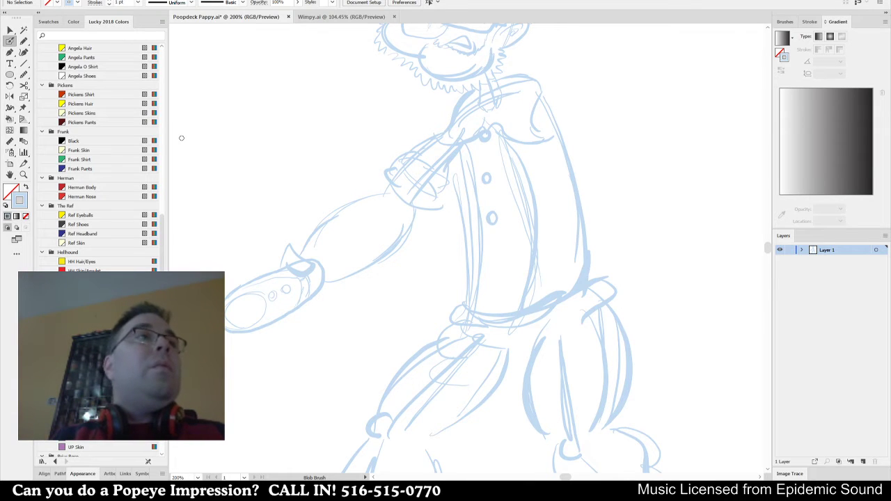
Sketch four rounded fingers of the front hand wrapped around the lower edge of the oval prop.
{"action": "mouse_move", "coordinate": [525, 265]}
{"action": "left_mouse_down"}
{"action": "mouse_move", "coordinate": [466, 291]}
{"action": "mouse_move", "coordinate": [534, 292]}
{"action": "left_mouse_up"}
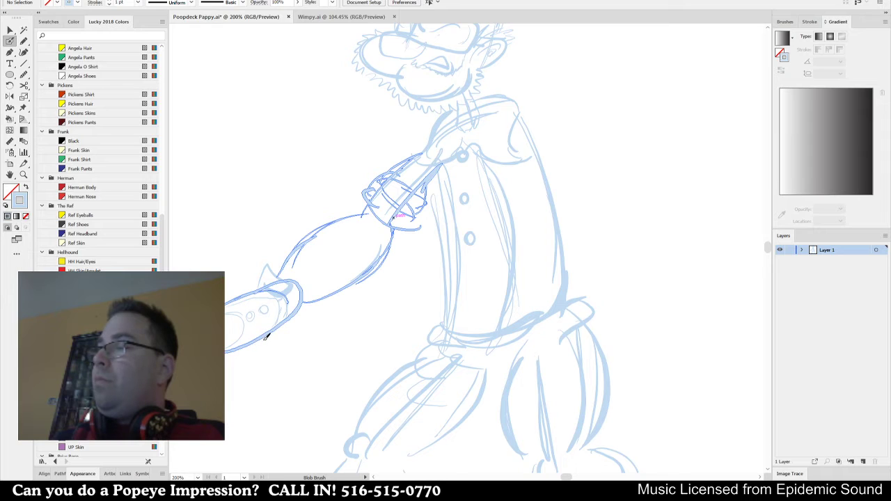
{"action": "mouse_move", "coordinate": [268, 319]}
{"action": "left_mouse_down"}
{"action": "mouse_move", "coordinate": [279, 324]}
{"action": "mouse_move", "coordinate": [261, 323]}
{"action": "mouse_move", "coordinate": [275, 337]}
{"action": "mouse_move", "coordinate": [268, 339]}
{"action": "left_mouse_up"}
{"action": "key", "text": "ctrl+z"}
{"action": "key", "text": "ctrl+z"}
{"action": "mouse_move", "coordinate": [282, 301]}
{"action": "left_mouse_down"}
{"action": "mouse_move", "coordinate": [281, 326]}
{"action": "mouse_move", "coordinate": [293, 322]}
{"action": "left_mouse_up"}
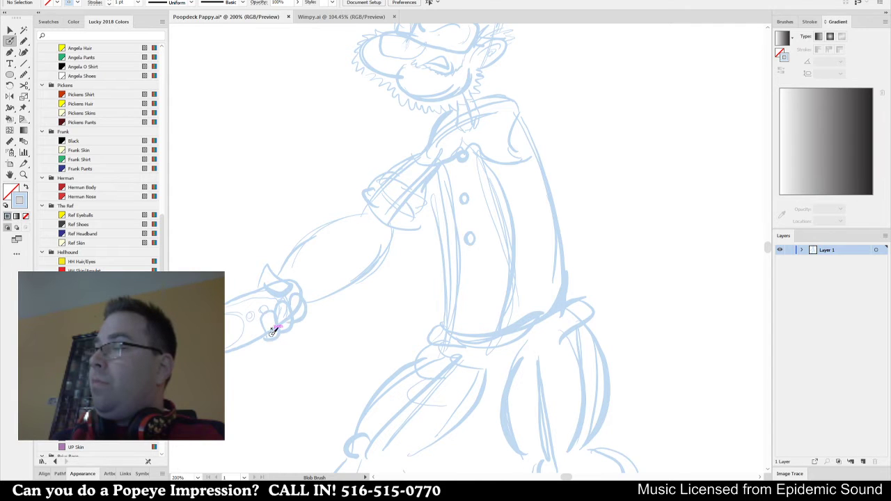
{"action": "mouse_move", "coordinate": [254, 346]}
{"action": "left_mouse_down"}
{"action": "mouse_move", "coordinate": [251, 324]}
{"action": "mouse_move", "coordinate": [267, 326]}
{"action": "mouse_move", "coordinate": [255, 346]}
{"action": "left_mouse_up"}
Sketch the rear arm stretched out behind the body with a guide line, an open-fingered hand and a bulging forearm.
{"action": "scroll", "coordinate": [485, 240], "scroll_direction": "up", "scroll_amount": 3}
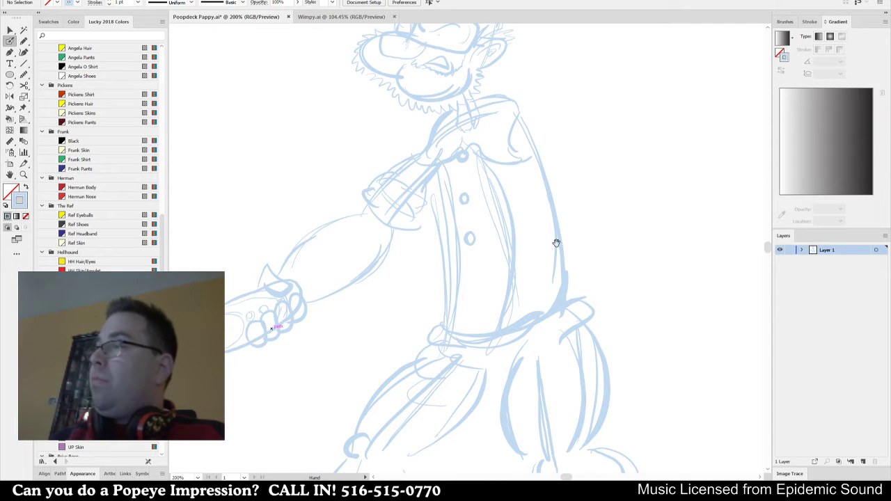
{"action": "scroll", "coordinate": [557, 243], "scroll_direction": "right", "scroll_amount": 3}
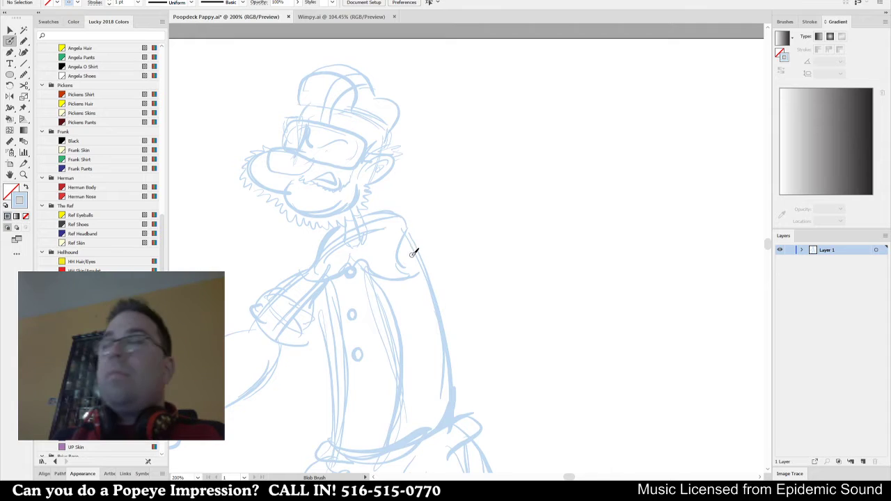
{"action": "scroll", "coordinate": [435, 253], "scroll_direction": "right", "scroll_amount": 3}
{"action": "mouse_move", "coordinate": [362, 249]}
{"action": "left_mouse_down"}
{"action": "mouse_move", "coordinate": [427, 268]}
{"action": "mouse_move", "coordinate": [566, 189]}
{"action": "mouse_move", "coordinate": [608, 145]}
{"action": "mouse_move", "coordinate": [622, 144]}
{"action": "mouse_move", "coordinate": [632, 160]}
{"action": "mouse_move", "coordinate": [615, 182]}
{"action": "mouse_move", "coordinate": [570, 206]}
{"action": "left_mouse_up"}
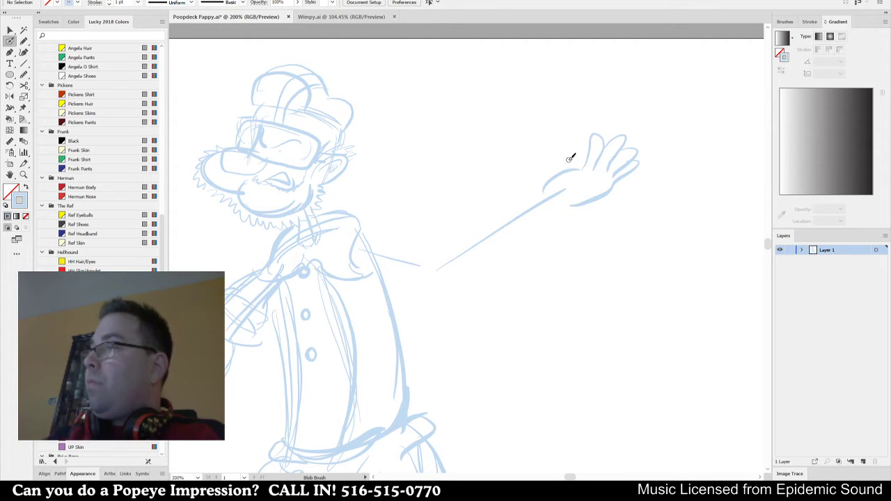
{"action": "left_click_drag", "start_coordinate": [567, 169], "coordinate": [581, 165]}
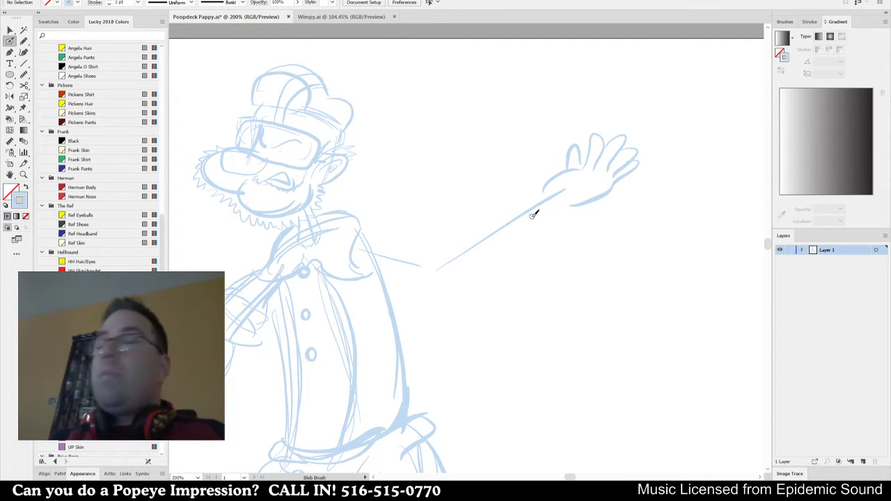
{"action": "mouse_move", "coordinate": [536, 194]}
{"action": "left_mouse_down"}
{"action": "mouse_move", "coordinate": [497, 242]}
{"action": "mouse_move", "coordinate": [522, 260]}
{"action": "mouse_move", "coordinate": [556, 219]}
{"action": "left_mouse_up"}
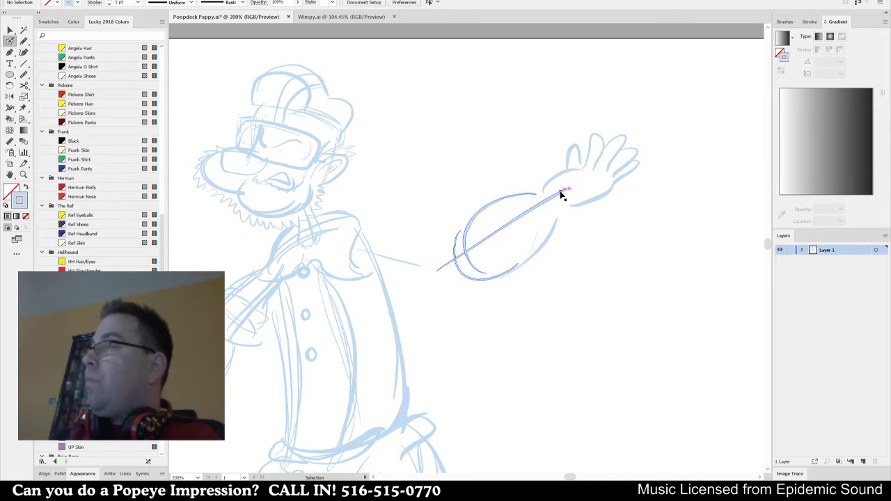
Undo the rear forearm outline and redraw it as a slimmer bulging oval running from the elbow to the wrist.
{"action": "key", "text": "ctrl+z"}
{"action": "key", "text": "ctrl+z"}
{"action": "key", "text": "ctrl+z"}
{"action": "mouse_move", "coordinate": [453, 258]}
{"action": "left_mouse_down"}
{"action": "mouse_move", "coordinate": [488, 214]}
{"action": "mouse_move", "coordinate": [433, 268]}
{"action": "mouse_move", "coordinate": [500, 275]}
{"action": "mouse_move", "coordinate": [531, 258]}
{"action": "mouse_move", "coordinate": [513, 196]}
{"action": "left_mouse_up"}
{"action": "key", "text": "ctrl+z"}
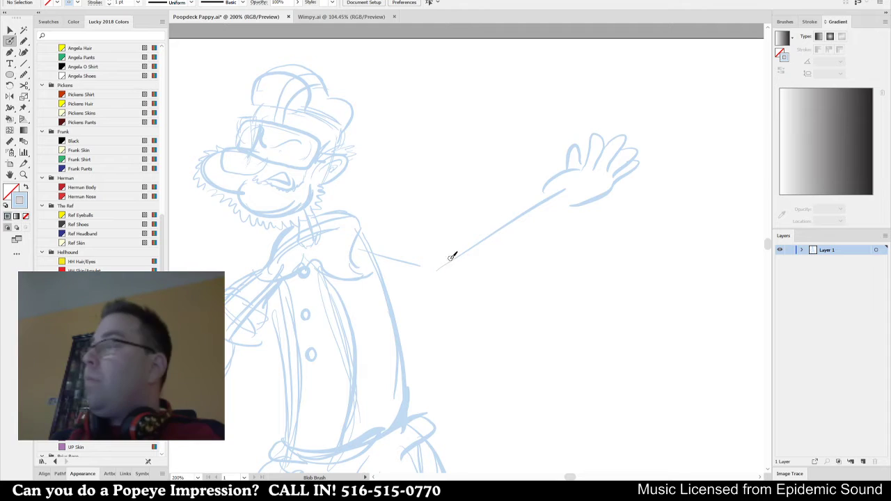
{"action": "mouse_move", "coordinate": [441, 268]}
{"action": "left_mouse_down"}
{"action": "mouse_move", "coordinate": [464, 216]}
{"action": "mouse_move", "coordinate": [546, 202]}
{"action": "mouse_move", "coordinate": [485, 272]}
{"action": "mouse_move", "coordinate": [442, 269]}
{"action": "left_mouse_up"}
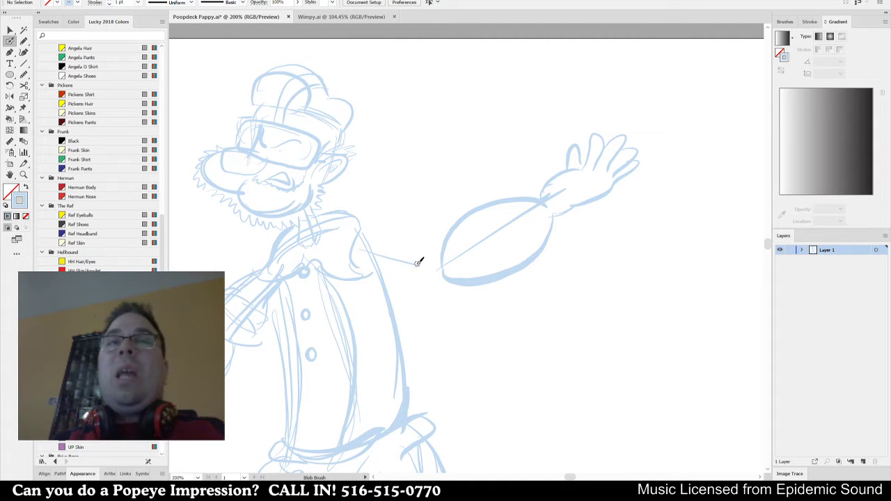
Sketch the rear upper arm and its short sleeve with a rolled cuff, joining the shoulder to the bulging forearm.
{"action": "left_click_drag", "start_coordinate": [361, 264], "coordinate": [416, 279]}
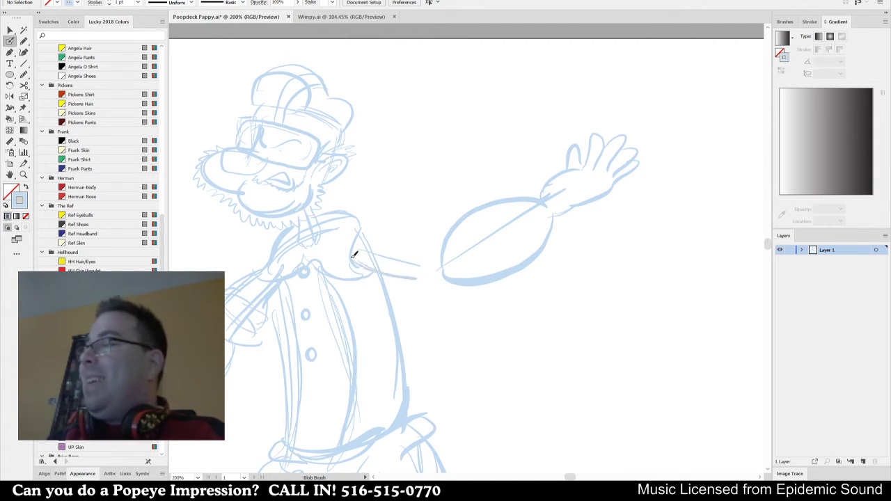
{"action": "mouse_move", "coordinate": [361, 235]}
{"action": "left_mouse_down"}
{"action": "mouse_move", "coordinate": [415, 244]}
{"action": "mouse_move", "coordinate": [427, 235]}
{"action": "mouse_move", "coordinate": [394, 275]}
{"action": "mouse_move", "coordinate": [417, 255]}
{"action": "mouse_move", "coordinate": [415, 238]}
{"action": "mouse_move", "coordinate": [447, 284]}
{"action": "left_mouse_up"}
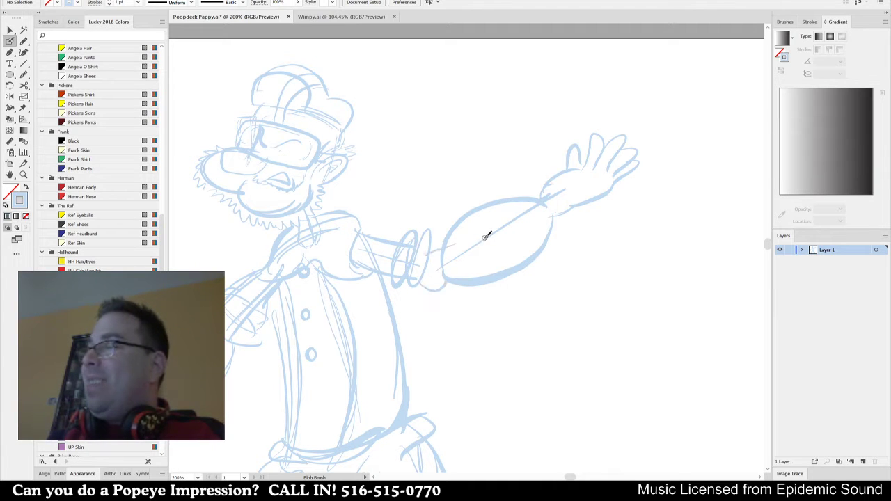
Sketch a long flat shoe with rounded toe and heel line under each trouser leg.
{"action": "key", "text": "ctrl+0"}
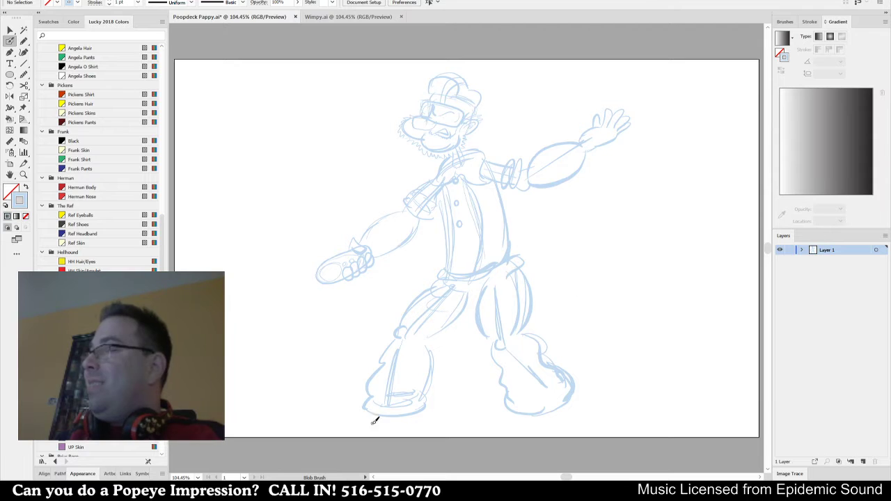
{"action": "mouse_move", "coordinate": [369, 406]}
{"action": "left_mouse_down"}
{"action": "mouse_move", "coordinate": [346, 432]}
{"action": "mouse_move", "coordinate": [385, 432]}
{"action": "mouse_move", "coordinate": [426, 413]}
{"action": "left_mouse_up"}
{"action": "key", "text": "v"}
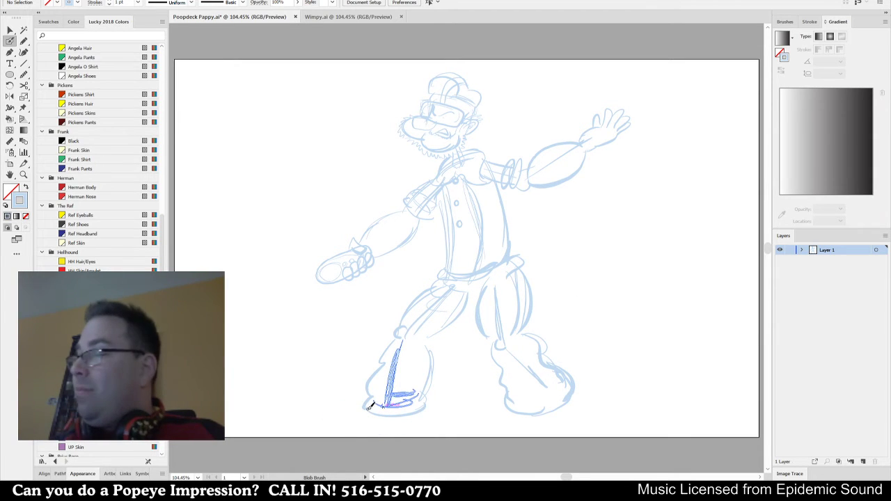
{"action": "mouse_move", "coordinate": [370, 406]}
{"action": "left_mouse_down"}
{"action": "mouse_move", "coordinate": [350, 417]}
{"action": "mouse_move", "coordinate": [419, 425]}
{"action": "mouse_move", "coordinate": [424, 410]}
{"action": "left_mouse_up"}
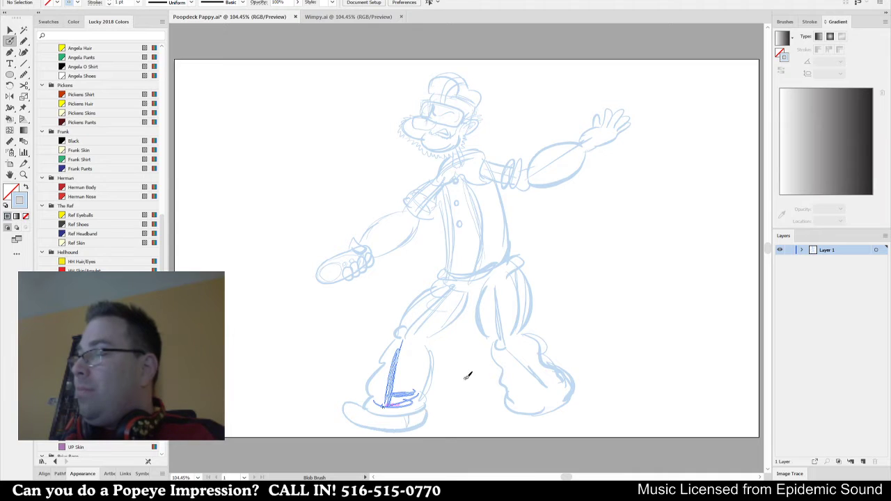
{"action": "mouse_move", "coordinate": [514, 408]}
{"action": "left_mouse_down"}
{"action": "mouse_move", "coordinate": [548, 424]}
{"action": "mouse_move", "coordinate": [575, 396]}
{"action": "left_mouse_up"}
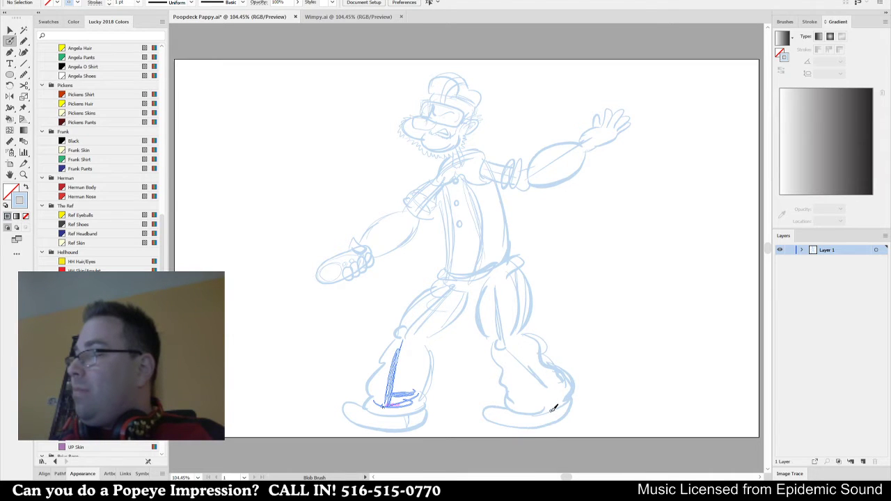
Group the entire blue sketch and move it slightly to the right on the artboard.
{"action": "key", "text": "v"}
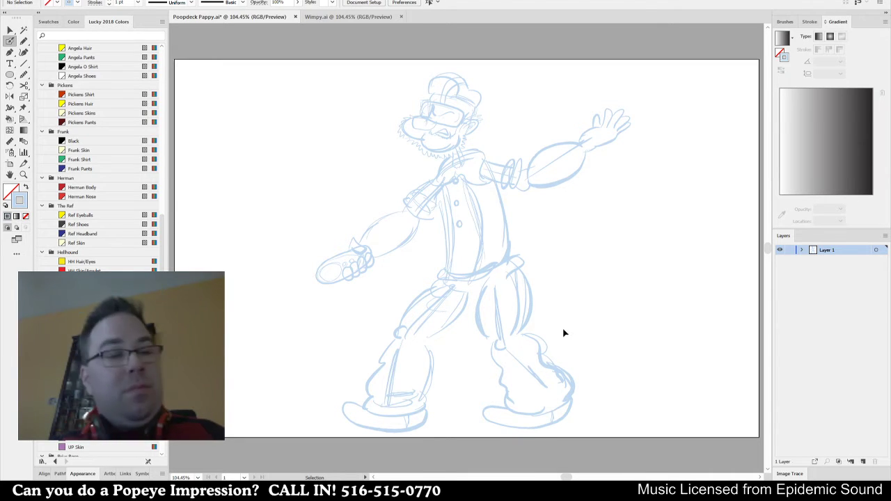
{"action": "key", "text": "ctrl+a"}
{"action": "key", "text": "ctrl+g"}
{"action": "key", "text": "shift+b"}
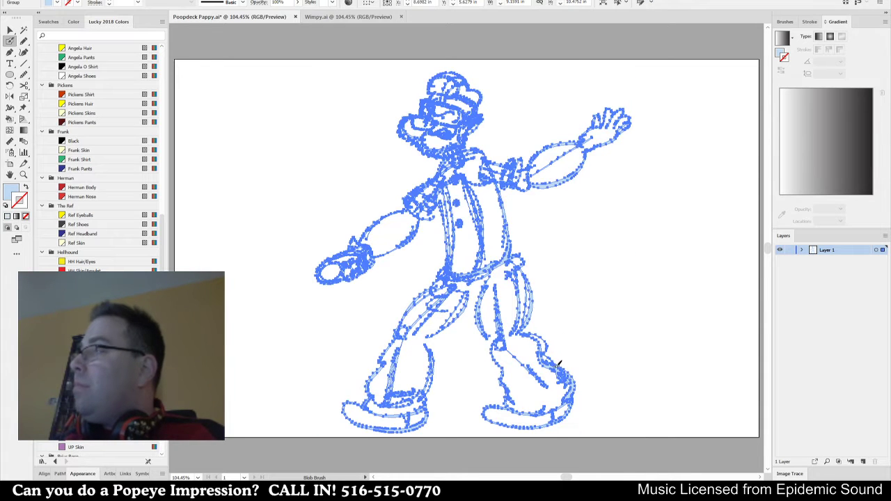
{"action": "key", "text": "v"}
{"action": "left_click_drag", "start_coordinate": [555, 363], "coordinate": [562, 366]}
{"action": "left_click_drag", "start_coordinate": [567, 332], "coordinate": [569, 344]}
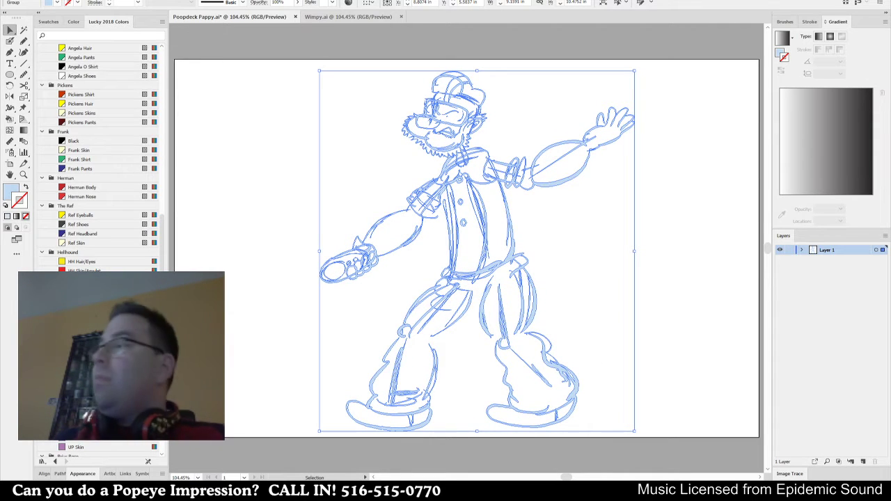
{"action": "left_click_drag", "start_coordinate": [680, 274], "coordinate": [643, 310]}
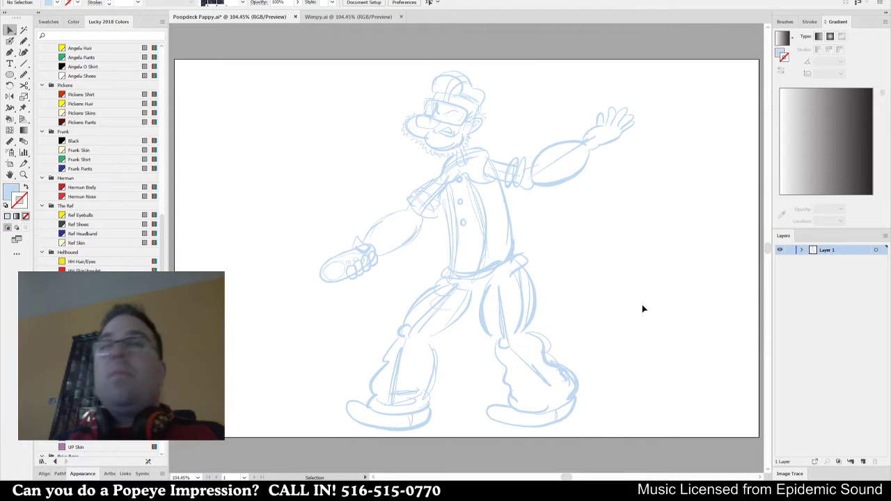
Lock the whole blue sketch so that it serves as a guide for inking.
{"action": "key", "text": "a"}
{"action": "key", "text": "ctrl+a"}
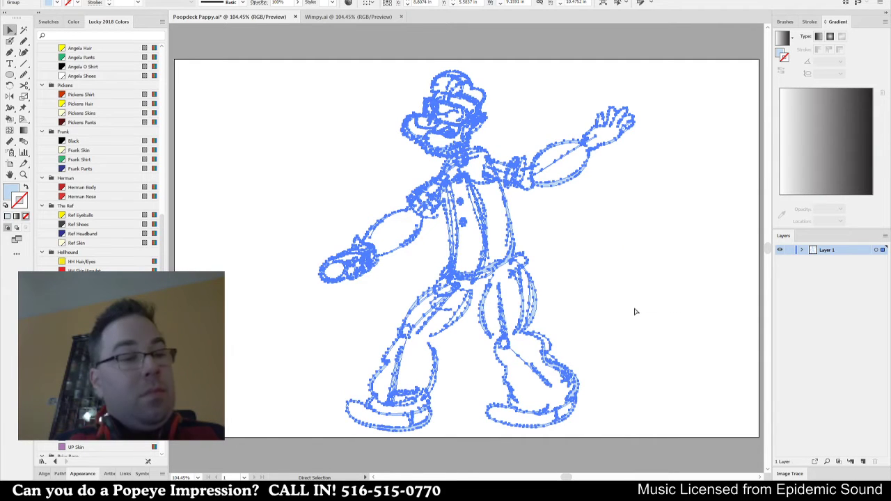
{"action": "key", "text": "ctrl+2"}
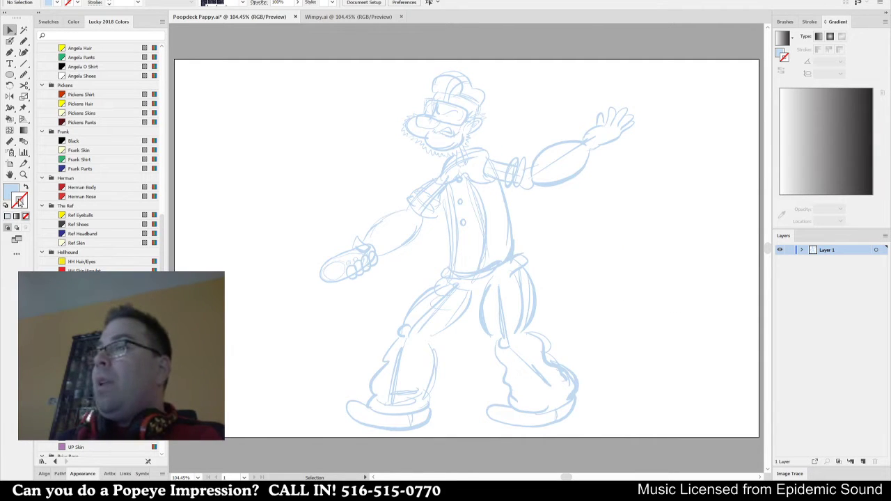
Reset the drawing colours to a black stroke and set the fill to none.
{"action": "left_click", "coordinate": [5, 207]}
{"action": "left_click", "coordinate": [11, 193]}
{"action": "left_click", "coordinate": [25, 216]}
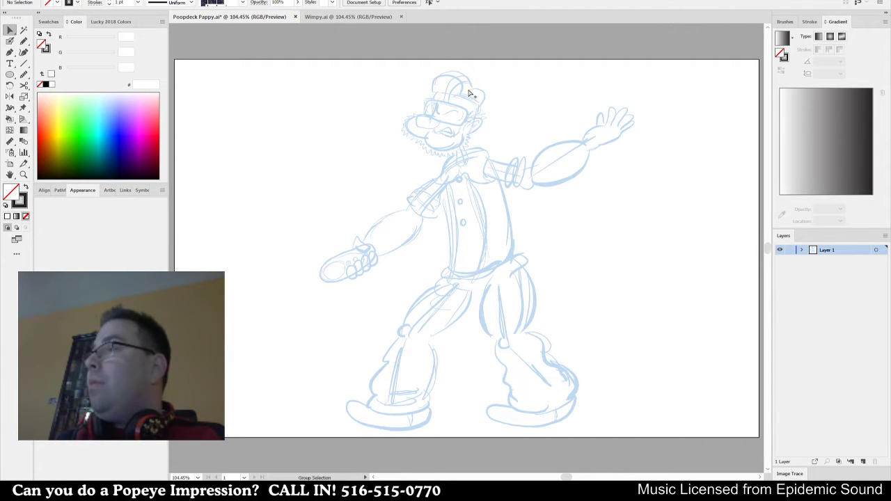
Ink the goggles in black with the Blob Brush, drawing the thick outer frame and a thinner inner lens outline.
{"action": "scroll", "coordinate": [465, 90], "scroll_direction": "up", "scroll_amount": 3}
{"action": "left_click_drag", "start_coordinate": [362, 151], "coordinate": [377, 155]}
{"action": "key", "text": "shift+b"}
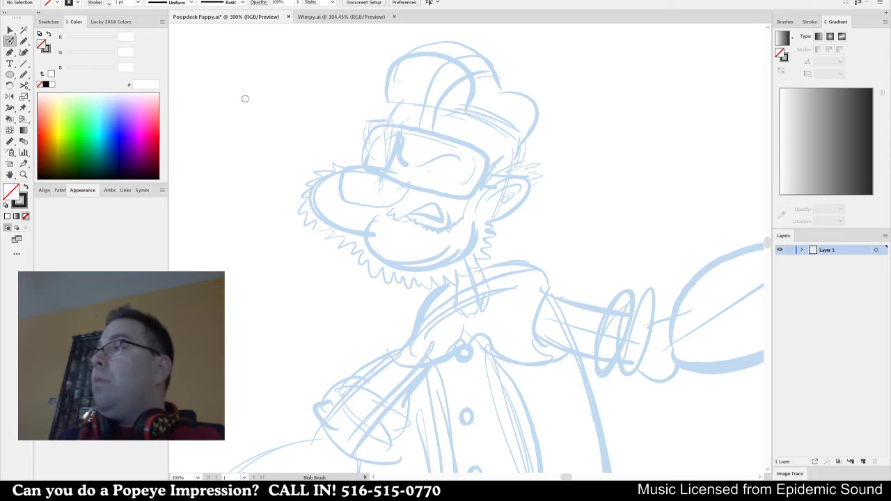
{"action": "scroll", "coordinate": [293, 103], "scroll_direction": "up", "scroll_amount": 1}
{"action": "scroll", "coordinate": [339, 135], "scroll_direction": "up", "scroll_amount": 1}
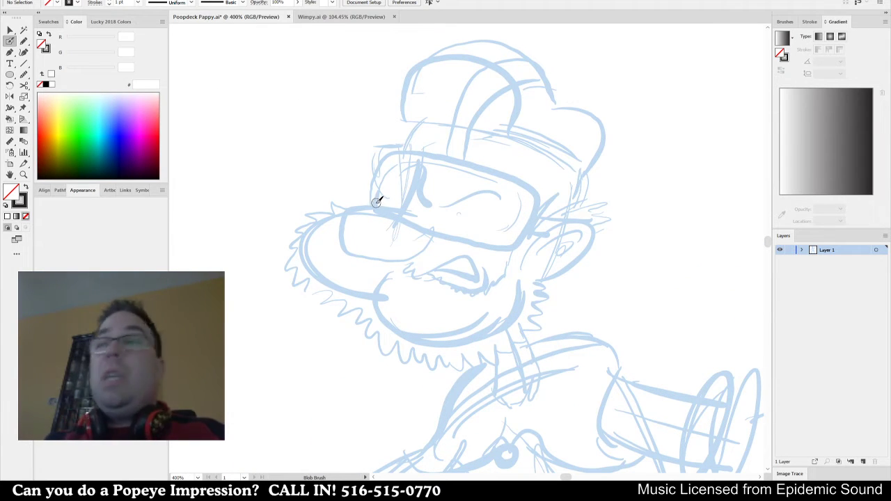
{"action": "mouse_move", "coordinate": [426, 153]}
{"action": "left_mouse_down"}
{"action": "mouse_move", "coordinate": [517, 178]}
{"action": "mouse_move", "coordinate": [540, 192]}
{"action": "mouse_move", "coordinate": [534, 220]}
{"action": "mouse_move", "coordinate": [468, 246]}
{"action": "mouse_move", "coordinate": [422, 235]}
{"action": "mouse_move", "coordinate": [390, 212]}
{"action": "left_mouse_up"}
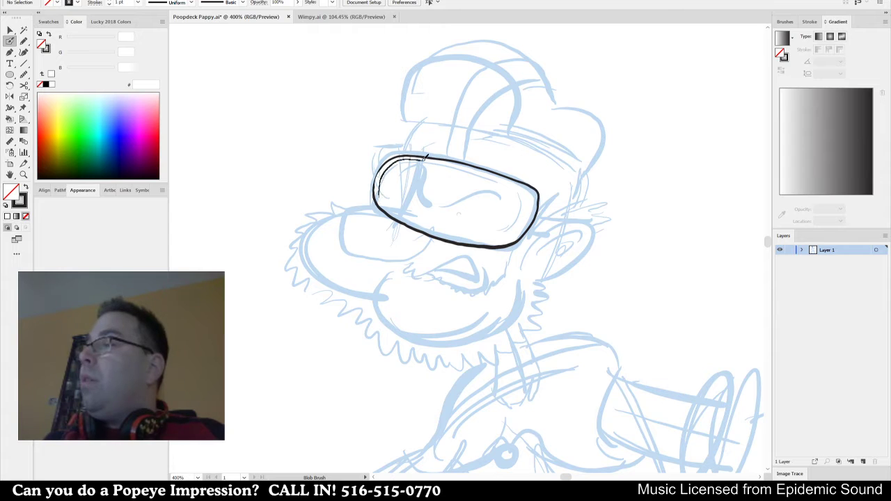
{"action": "mouse_move", "coordinate": [423, 158]}
{"action": "left_mouse_down"}
{"action": "mouse_move", "coordinate": [532, 189]}
{"action": "mouse_move", "coordinate": [520, 236]}
{"action": "left_mouse_up"}
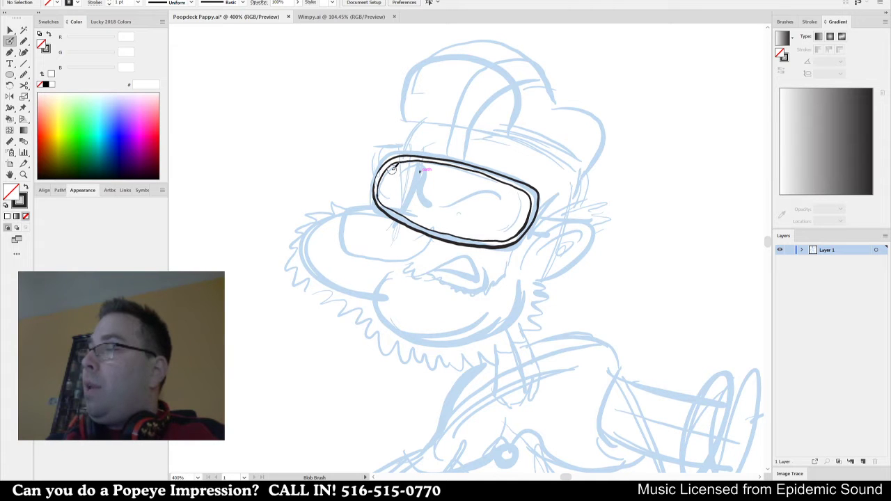
Ink the goggles' head strap over the cap as two joined curved sections ending in a rounded tip.
{"action": "left_click_drag", "start_coordinate": [475, 146], "coordinate": [443, 188]}
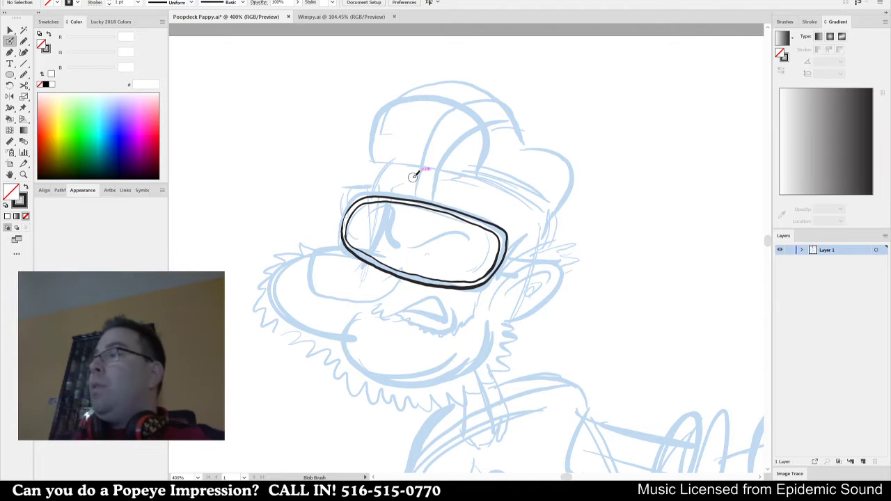
{"action": "mouse_move", "coordinate": [408, 199]}
{"action": "left_mouse_down"}
{"action": "mouse_move", "coordinate": [430, 131]}
{"action": "mouse_move", "coordinate": [447, 115]}
{"action": "mouse_move", "coordinate": [477, 128]}
{"action": "mouse_move", "coordinate": [438, 199]}
{"action": "left_mouse_up"}
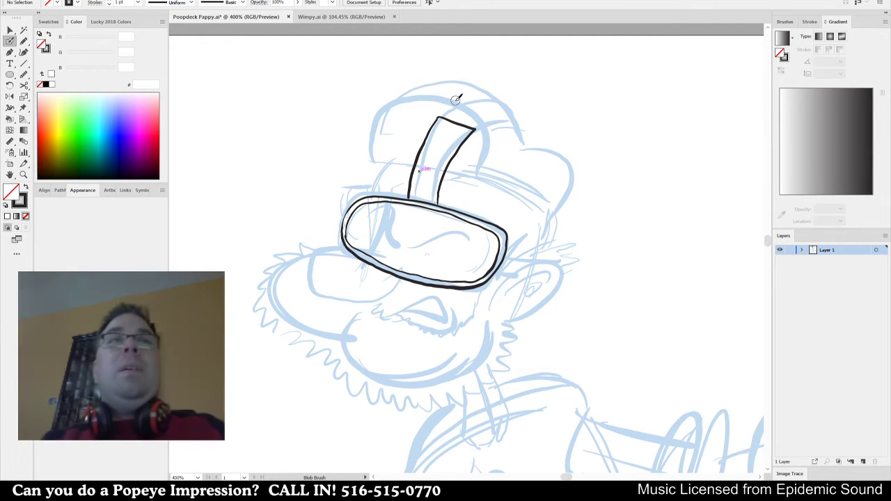
{"action": "left_click_drag", "start_coordinate": [448, 113], "coordinate": [510, 100]}
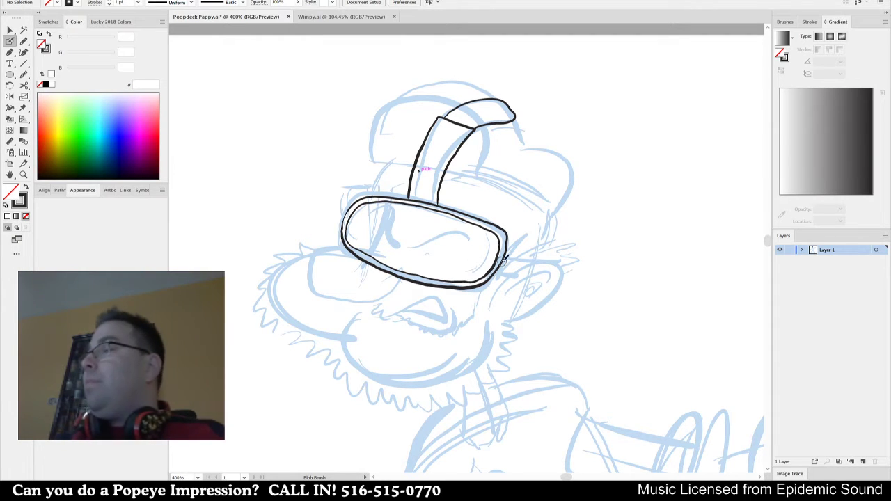
Ink the ear with a thick outer contour and inner fold lines, plus the short strap joining it to the goggles.
{"action": "key", "text": "space"}
{"action": "left_click_drag", "start_coordinate": [522, 259], "coordinate": [505, 255]}
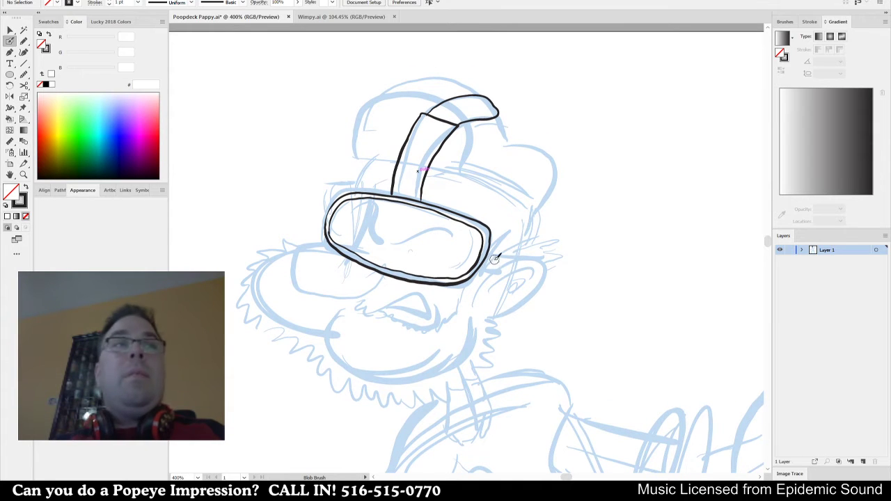
{"action": "mouse_move", "coordinate": [486, 291]}
{"action": "left_mouse_down"}
{"action": "mouse_move", "coordinate": [501, 271]}
{"action": "mouse_move", "coordinate": [545, 258]}
{"action": "mouse_move", "coordinate": [532, 298]}
{"action": "mouse_move", "coordinate": [515, 259]}
{"action": "mouse_move", "coordinate": [534, 291]}
{"action": "mouse_move", "coordinate": [487, 285]}
{"action": "mouse_move", "coordinate": [521, 258]}
{"action": "mouse_move", "coordinate": [543, 289]}
{"action": "mouse_move", "coordinate": [487, 306]}
{"action": "left_mouse_up"}
{"action": "key", "text": "ctrl+z"}
{"action": "key", "text": "ctrl+z"}
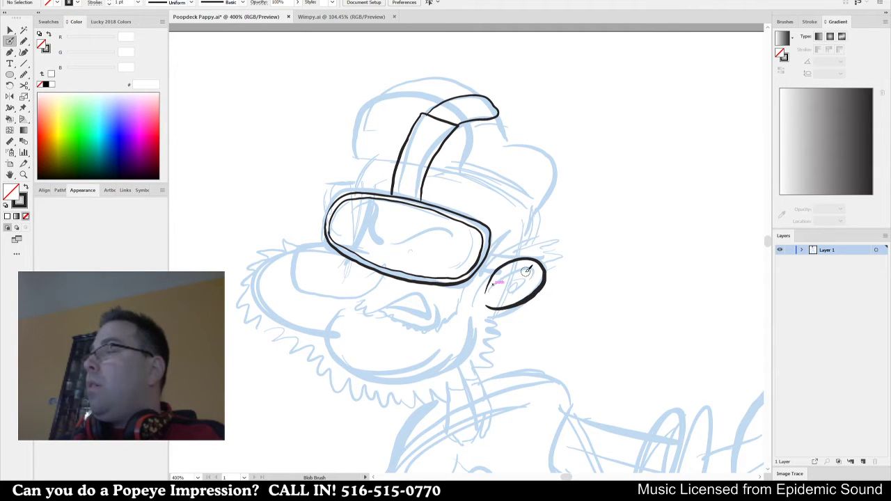
{"action": "mouse_move", "coordinate": [522, 272]}
{"action": "left_mouse_down"}
{"action": "mouse_move", "coordinate": [498, 287]}
{"action": "mouse_move", "coordinate": [521, 270]}
{"action": "mouse_move", "coordinate": [520, 283]}
{"action": "left_mouse_up"}
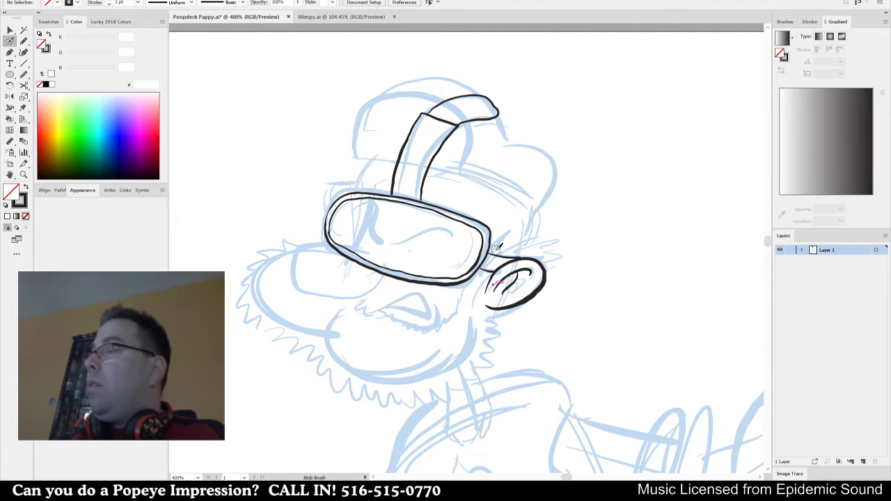
Ink the pointed tufts of hair above the ear, undoing unwanted strokes along the way.
{"action": "mouse_move", "coordinate": [492, 253]}
{"action": "left_mouse_down"}
{"action": "mouse_move", "coordinate": [522, 224]}
{"action": "mouse_move", "coordinate": [513, 243]}
{"action": "mouse_move", "coordinate": [513, 232]}
{"action": "mouse_move", "coordinate": [490, 249]}
{"action": "mouse_move", "coordinate": [512, 240]}
{"action": "mouse_move", "coordinate": [516, 250]}
{"action": "left_mouse_up"}
{"action": "mouse_move", "coordinate": [552, 228]}
{"action": "left_mouse_down"}
{"action": "mouse_move", "coordinate": [530, 245]}
{"action": "mouse_move", "coordinate": [533, 256]}
{"action": "mouse_move", "coordinate": [547, 263]}
{"action": "mouse_move", "coordinate": [537, 255]}
{"action": "mouse_move", "coordinate": [558, 254]}
{"action": "mouse_move", "coordinate": [578, 293]}
{"action": "left_mouse_up"}
{"action": "key", "text": "ctrl+z"}
{"action": "key", "text": "ctrl+z"}
Ink the bulbous nose below the goggles, with a curved nostril and small crease lines.
{"action": "key", "text": "space"}
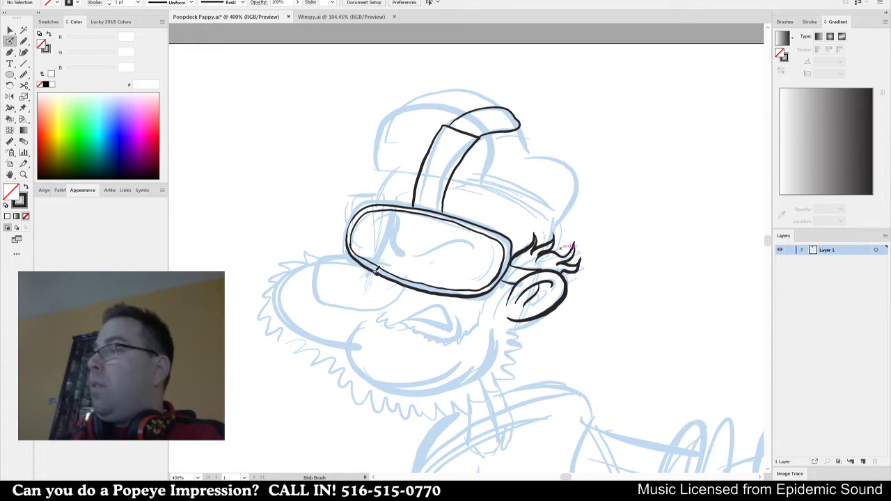
{"action": "mouse_move", "coordinate": [376, 270]}
{"action": "left_mouse_down"}
{"action": "mouse_move", "coordinate": [326, 260]}
{"action": "mouse_move", "coordinate": [310, 284]}
{"action": "mouse_move", "coordinate": [332, 306]}
{"action": "mouse_move", "coordinate": [369, 310]}
{"action": "left_mouse_up"}
{"action": "key", "text": "ctrl+z"}
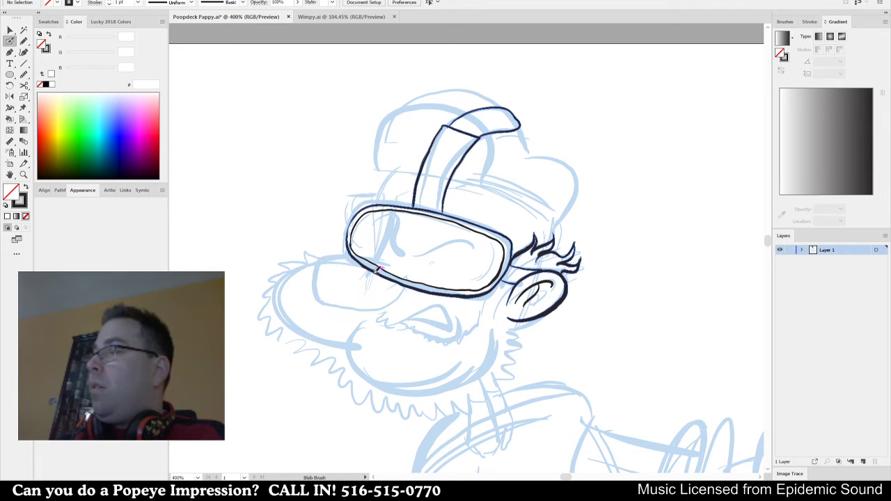
{"action": "mouse_move", "coordinate": [379, 269]}
{"action": "left_mouse_down"}
{"action": "mouse_move", "coordinate": [331, 259]}
{"action": "mouse_move", "coordinate": [318, 284]}
{"action": "mouse_move", "coordinate": [322, 301]}
{"action": "mouse_move", "coordinate": [335, 311]}
{"action": "mouse_move", "coordinate": [382, 308]}
{"action": "mouse_move", "coordinate": [402, 301]}
{"action": "mouse_move", "coordinate": [410, 285]}
{"action": "mouse_move", "coordinate": [387, 294]}
{"action": "left_mouse_up"}
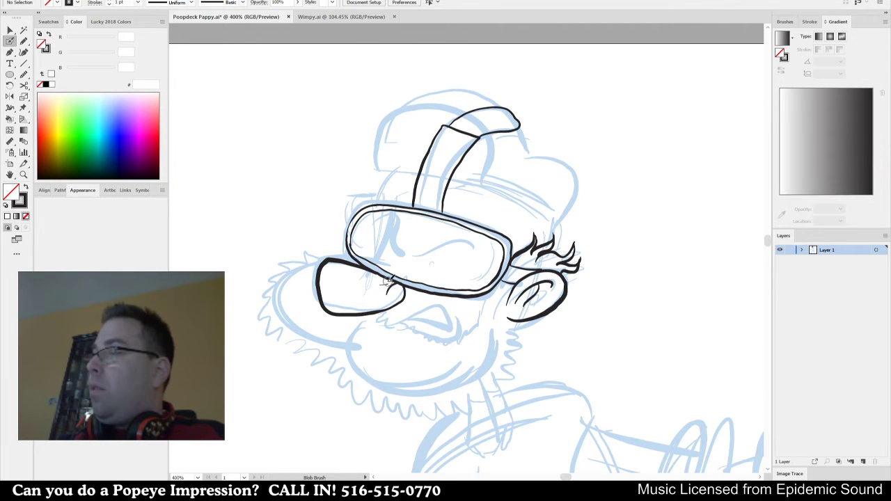
{"action": "left_click_drag", "start_coordinate": [380, 282], "coordinate": [389, 280]}
Ink the open snarling mouth with its lower lip and uneven teeth.
{"action": "left_click_drag", "start_coordinate": [495, 316], "coordinate": [485, 310]}
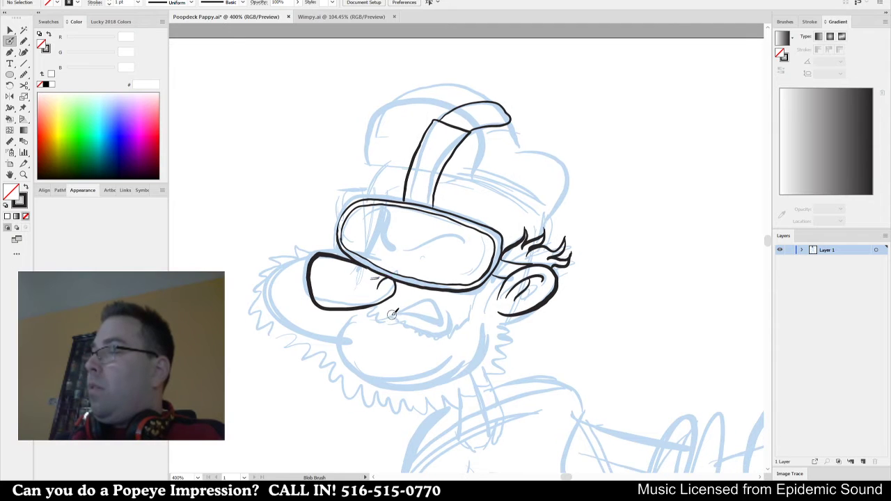
{"action": "mouse_move", "coordinate": [392, 315]}
{"action": "left_mouse_down"}
{"action": "mouse_move", "coordinate": [444, 293]}
{"action": "mouse_move", "coordinate": [443, 319]}
{"action": "mouse_move", "coordinate": [393, 314]}
{"action": "mouse_move", "coordinate": [443, 322]}
{"action": "left_mouse_up"}
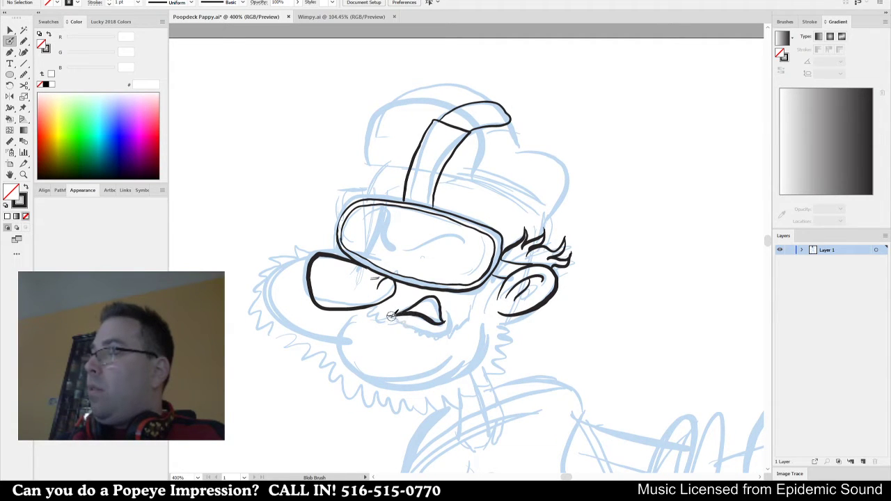
{"action": "mouse_move", "coordinate": [417, 323]}
{"action": "left_mouse_down"}
{"action": "mouse_move", "coordinate": [441, 331]}
{"action": "mouse_move", "coordinate": [432, 298]}
{"action": "mouse_move", "coordinate": [424, 302]}
{"action": "left_mouse_up"}
{"action": "key", "text": "ctrl+z"}
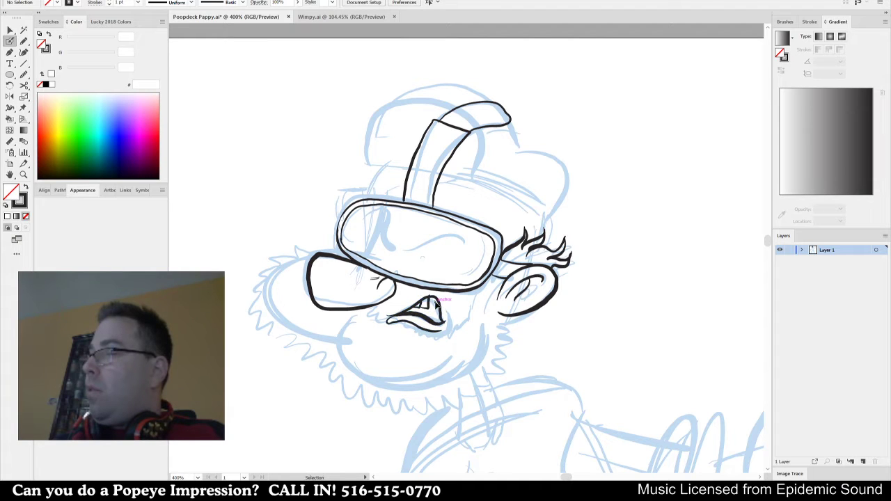
{"action": "key", "text": "ctrl+z"}
{"action": "left_click_drag", "start_coordinate": [429, 302], "coordinate": [434, 321]}
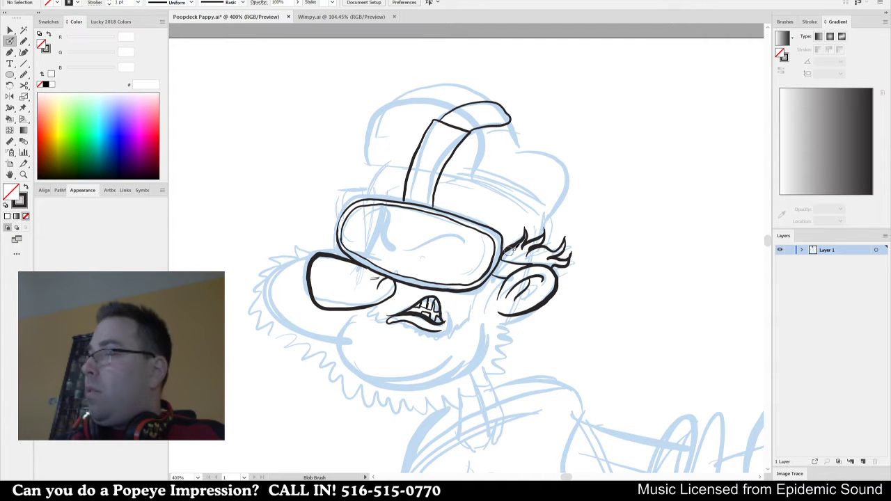
Ink the ragged inner beard edge from the nose, beneath the mouth and up to the goggles near the ear, undoing rough tufts.
{"action": "left_click_drag", "start_coordinate": [450, 346], "coordinate": [441, 348]}
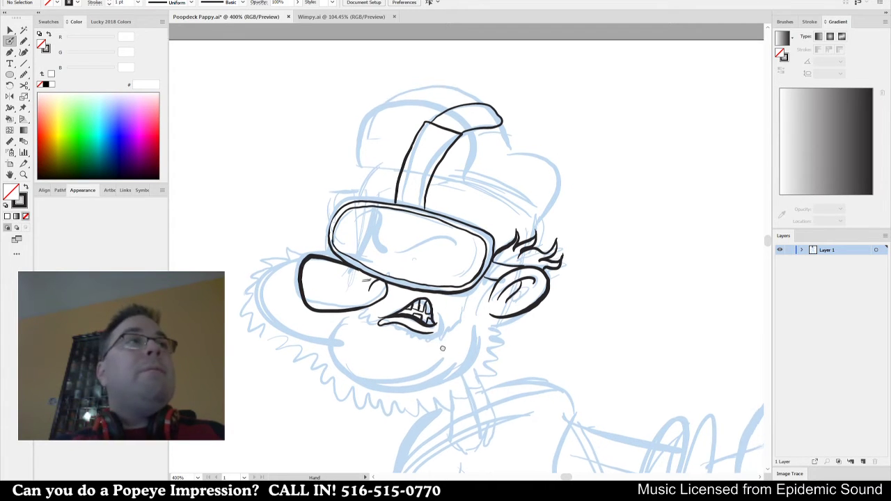
{"action": "left_click_drag", "start_coordinate": [364, 307], "coordinate": [369, 313]}
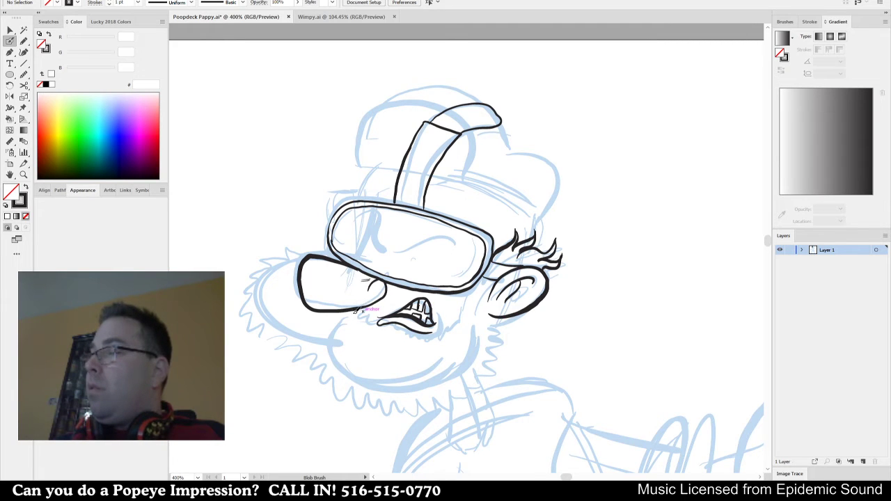
{"action": "left_click_drag", "start_coordinate": [364, 313], "coordinate": [369, 321]}
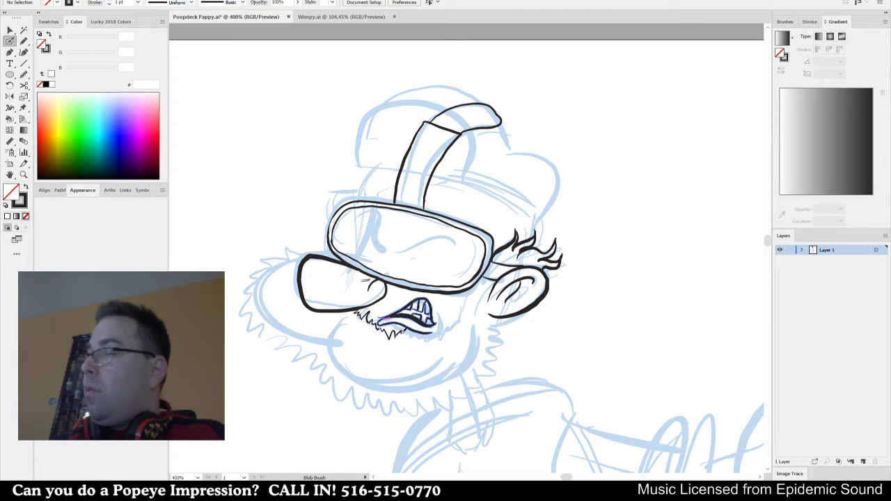
{"action": "mouse_move", "coordinate": [430, 332]}
{"action": "left_mouse_down"}
{"action": "mouse_move", "coordinate": [418, 346]}
{"action": "mouse_move", "coordinate": [436, 337]}
{"action": "left_mouse_up"}
{"action": "key", "text": "ctrl+z"}
{"action": "key", "text": "ctrl+z"}
{"action": "key", "text": "ctrl+z"}
{"action": "key", "text": "ctrl+z"}
{"action": "key", "text": "ctrl+z"}
{"action": "key", "text": "ctrl+z"}
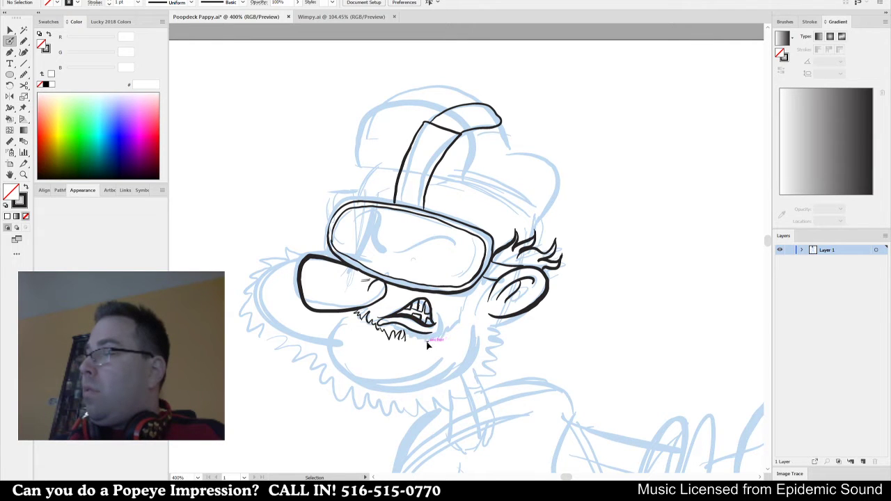
{"action": "key", "text": "shift+b"}
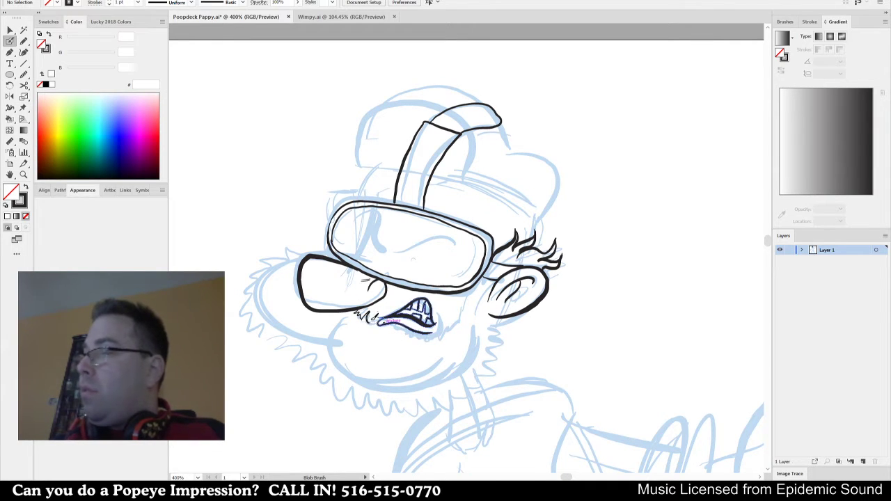
{"action": "mouse_move", "coordinate": [365, 313]}
{"action": "left_mouse_down"}
{"action": "mouse_move", "coordinate": [382, 337]}
{"action": "mouse_move", "coordinate": [391, 325]}
{"action": "mouse_move", "coordinate": [402, 331]}
{"action": "mouse_move", "coordinate": [405, 348]}
{"action": "mouse_move", "coordinate": [414, 335]}
{"action": "mouse_move", "coordinate": [419, 347]}
{"action": "mouse_move", "coordinate": [430, 335]}
{"action": "mouse_move", "coordinate": [427, 348]}
{"action": "mouse_move", "coordinate": [439, 327]}
{"action": "mouse_move", "coordinate": [447, 339]}
{"action": "mouse_move", "coordinate": [449, 324]}
{"action": "mouse_move", "coordinate": [438, 347]}
{"action": "mouse_move", "coordinate": [479, 281]}
{"action": "left_mouse_up"}
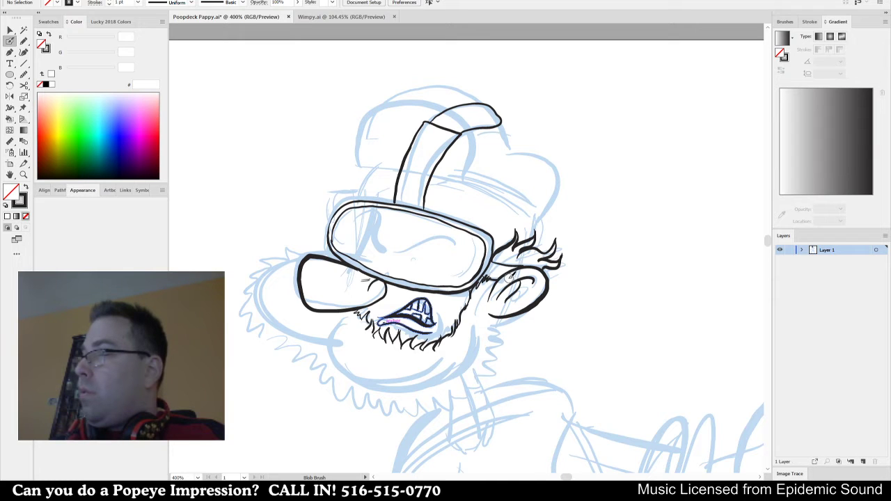
Ink the shaggy outer beard with short hair strokes from below the ear, along the jaw and under the chin.
{"action": "mouse_move", "coordinate": [499, 291]}
{"action": "left_mouse_down"}
{"action": "mouse_move", "coordinate": [490, 311]}
{"action": "mouse_move", "coordinate": [504, 337]}
{"action": "mouse_move", "coordinate": [474, 376]}
{"action": "left_mouse_up"}
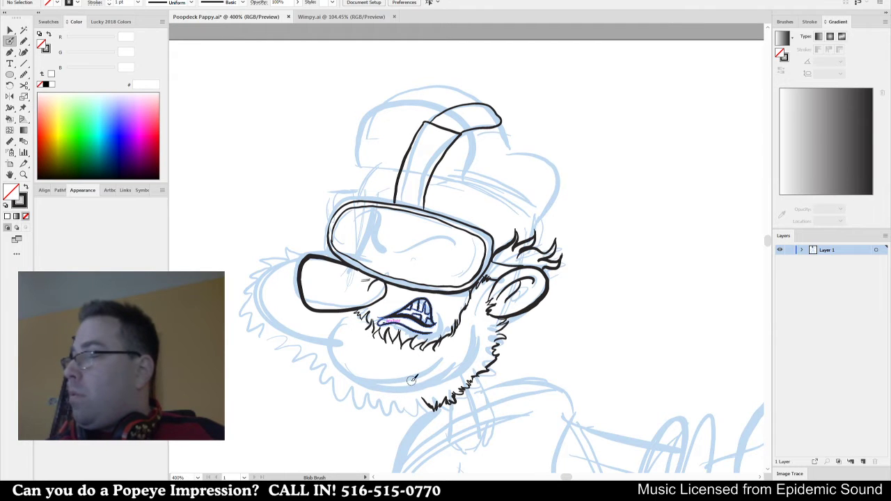
{"action": "left_click_drag", "start_coordinate": [430, 392], "coordinate": [462, 382]}
{"action": "mouse_move", "coordinate": [423, 405]}
{"action": "left_mouse_down"}
{"action": "mouse_move", "coordinate": [444, 388]}
{"action": "mouse_move", "coordinate": [439, 403]}
{"action": "mouse_move", "coordinate": [453, 372]}
{"action": "mouse_move", "coordinate": [424, 400]}
{"action": "mouse_move", "coordinate": [406, 400]}
{"action": "mouse_move", "coordinate": [407, 391]}
{"action": "mouse_move", "coordinate": [421, 411]}
{"action": "left_mouse_up"}
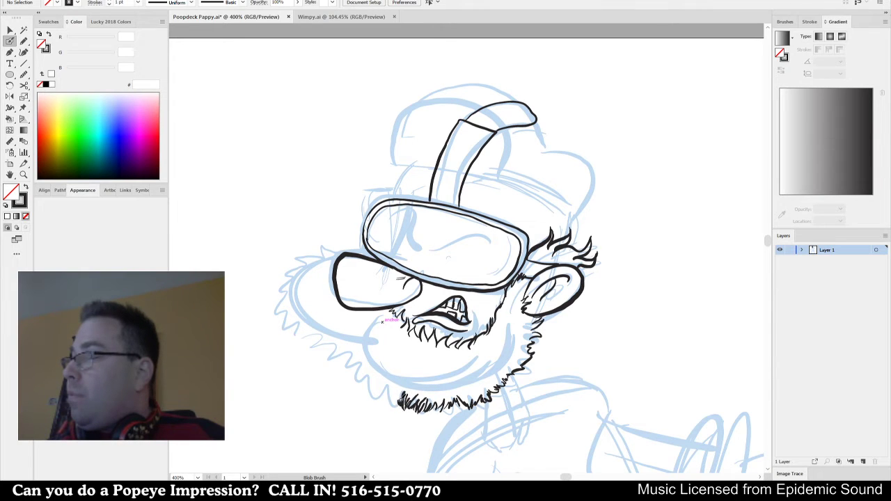
{"action": "mouse_move", "coordinate": [400, 383]}
{"action": "left_mouse_down"}
{"action": "mouse_move", "coordinate": [397, 405]}
{"action": "mouse_move", "coordinate": [381, 404]}
{"action": "left_mouse_up"}
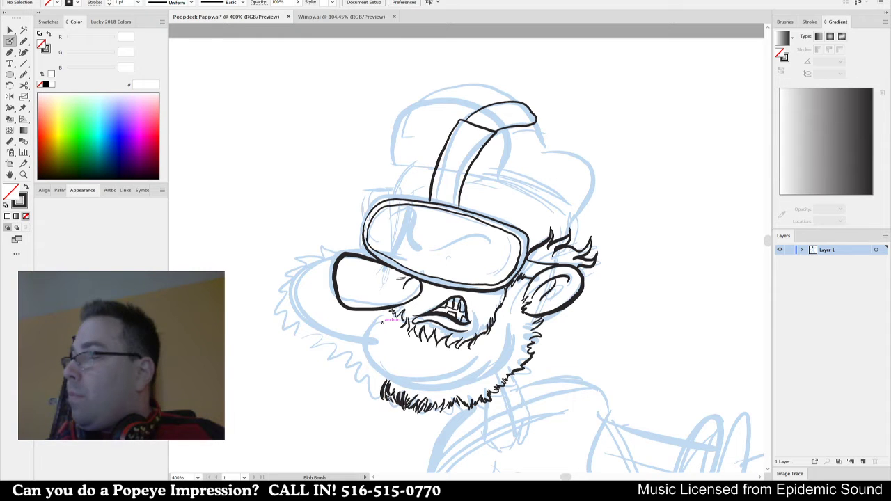
{"action": "left_click_drag", "start_coordinate": [383, 375], "coordinate": [379, 400]}
{"action": "mouse_move", "coordinate": [366, 362]}
{"action": "left_mouse_down"}
{"action": "mouse_move", "coordinate": [371, 389]}
{"action": "mouse_move", "coordinate": [350, 376]}
{"action": "left_mouse_up"}
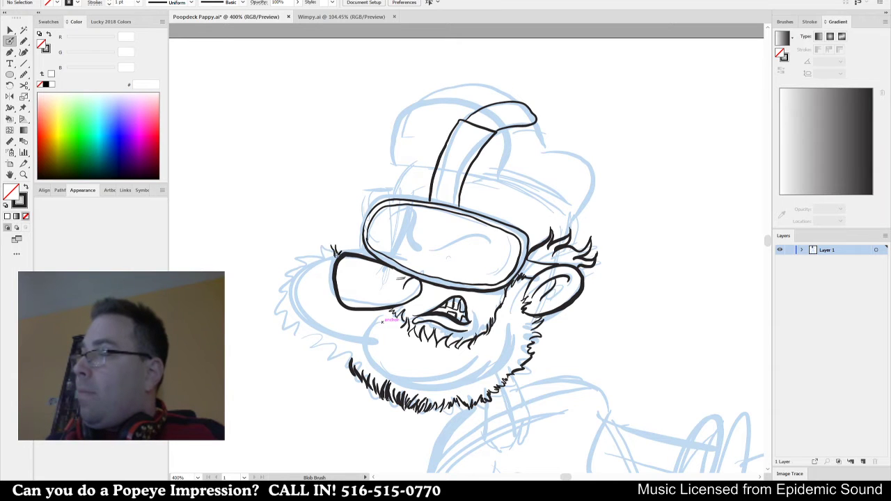
{"action": "key", "text": "ctrl+0"}
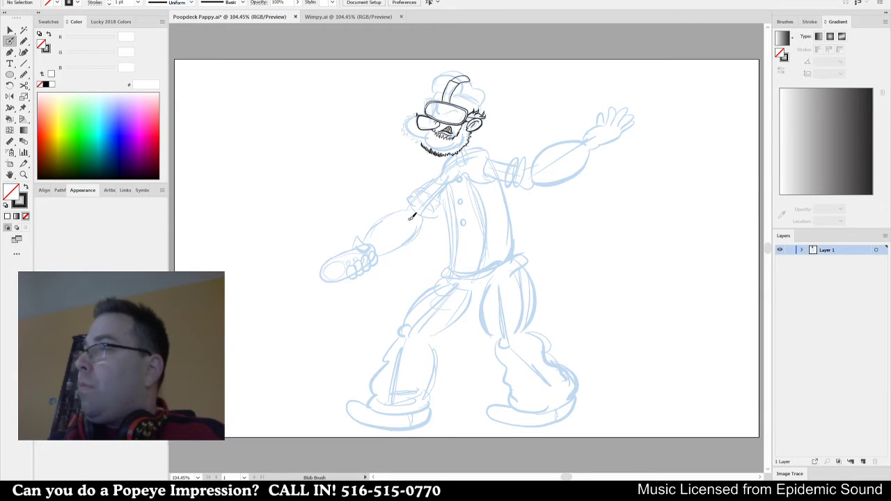
Ink the front of the beard with dense hair tufts, curving around the protruding cheek up to the top of the nose.
{"action": "scroll", "coordinate": [423, 77], "scroll_direction": "up", "scroll_amount": 6}
{"action": "scroll", "coordinate": [409, 125], "scroll_direction": "down", "scroll_amount": 2}
{"action": "left_click_drag", "start_coordinate": [437, 201], "coordinate": [397, 182]}
{"action": "mouse_move", "coordinate": [368, 222]}
{"action": "left_mouse_down"}
{"action": "mouse_move", "coordinate": [334, 231]}
{"action": "mouse_move", "coordinate": [354, 291]}
{"action": "mouse_move", "coordinate": [345, 307]}
{"action": "mouse_move", "coordinate": [359, 298]}
{"action": "mouse_move", "coordinate": [353, 312]}
{"action": "mouse_move", "coordinate": [368, 301]}
{"action": "mouse_move", "coordinate": [354, 318]}
{"action": "mouse_move", "coordinate": [379, 312]}
{"action": "mouse_move", "coordinate": [374, 328]}
{"action": "mouse_move", "coordinate": [397, 315]}
{"action": "left_mouse_up"}
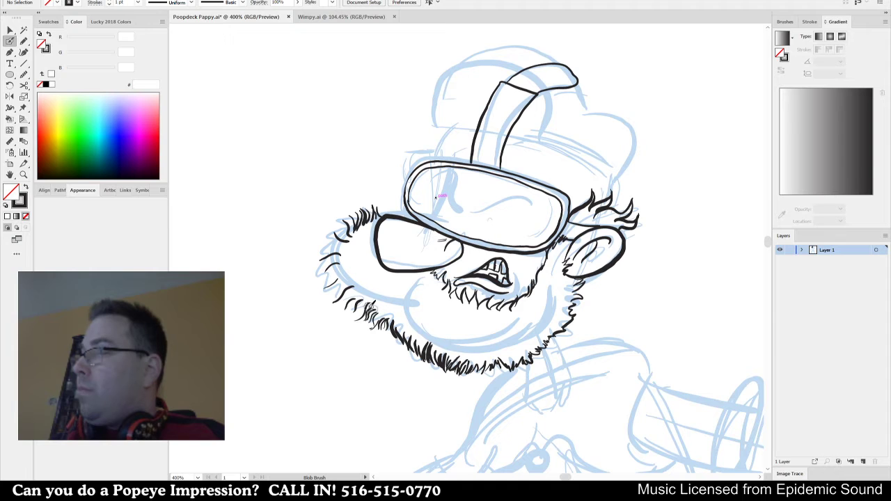
{"action": "mouse_move", "coordinate": [356, 313]}
{"action": "left_mouse_down"}
{"action": "mouse_move", "coordinate": [367, 288]}
{"action": "mouse_move", "coordinate": [351, 308]}
{"action": "left_mouse_up"}
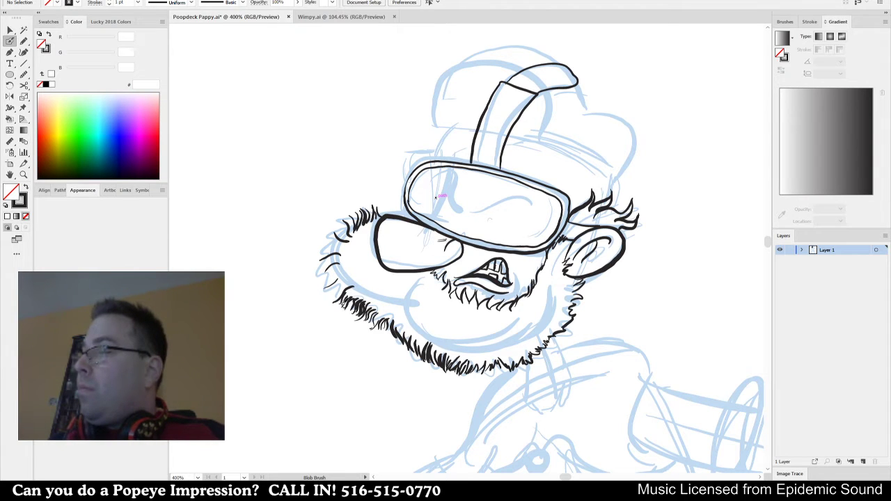
{"action": "left_click_drag", "start_coordinate": [345, 306], "coordinate": [353, 295]}
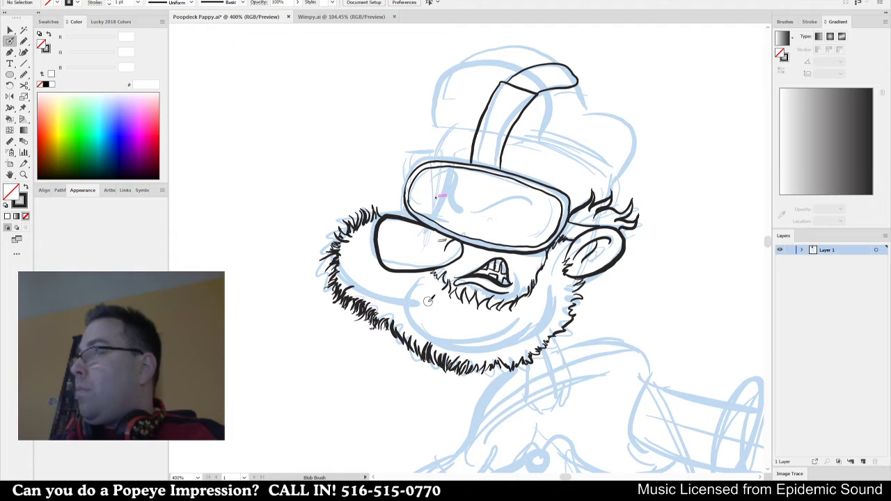
Stipple small black dots on the far end of the goggles' head strap and on the short strap by the ear.
{"action": "left_click_drag", "start_coordinate": [435, 197], "coordinate": [397, 224]}
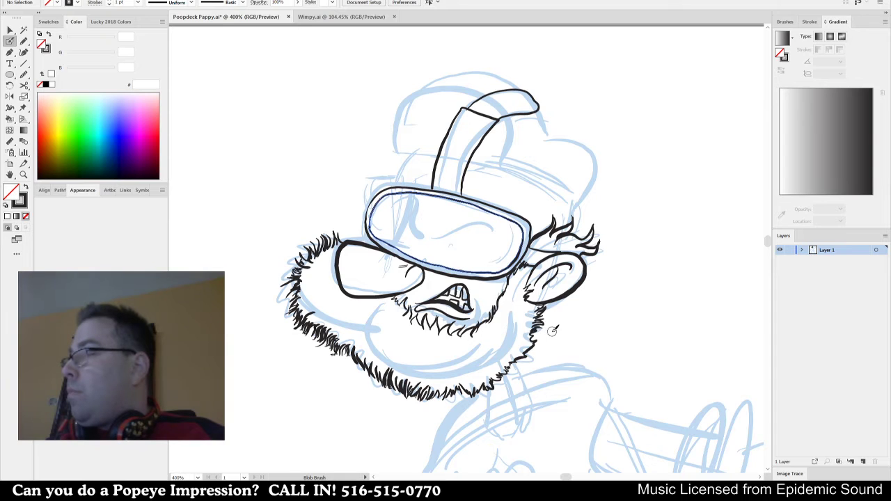
{"action": "left_click_drag", "start_coordinate": [402, 266], "coordinate": [391, 290]}
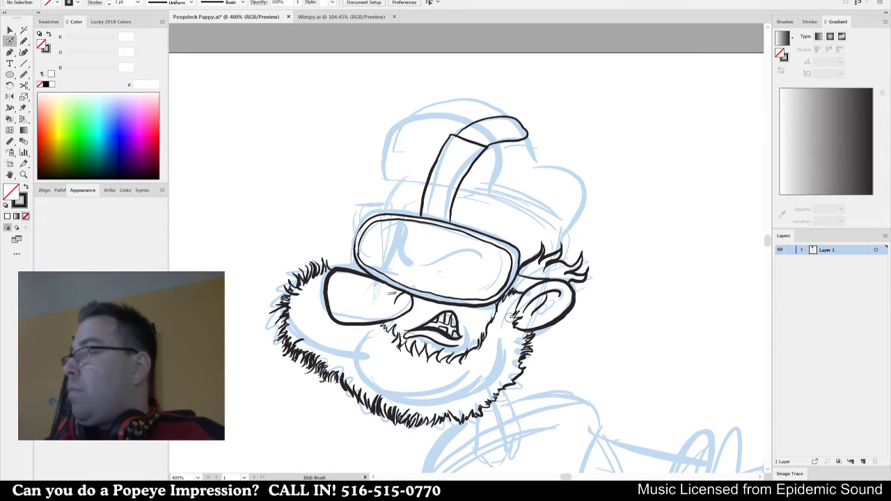
{"action": "left_click_drag", "start_coordinate": [510, 318], "coordinate": [503, 356]}
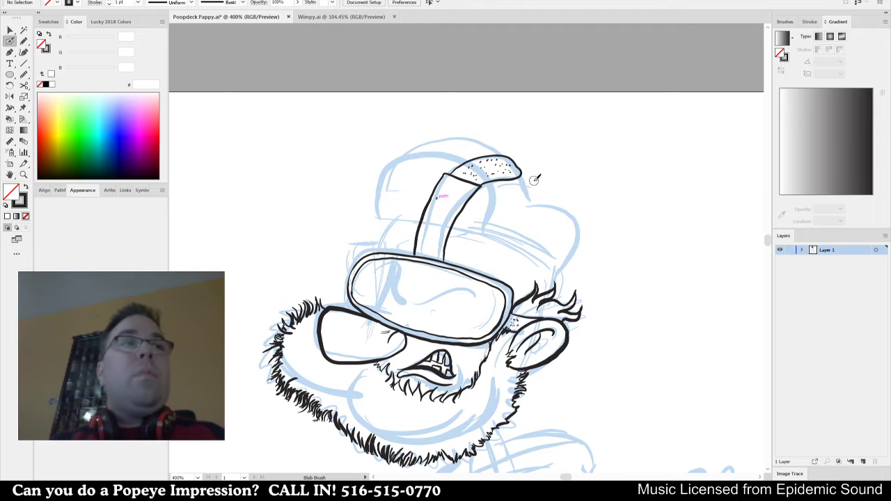
{"action": "left_click_drag", "start_coordinate": [523, 217], "coordinate": [491, 189]}
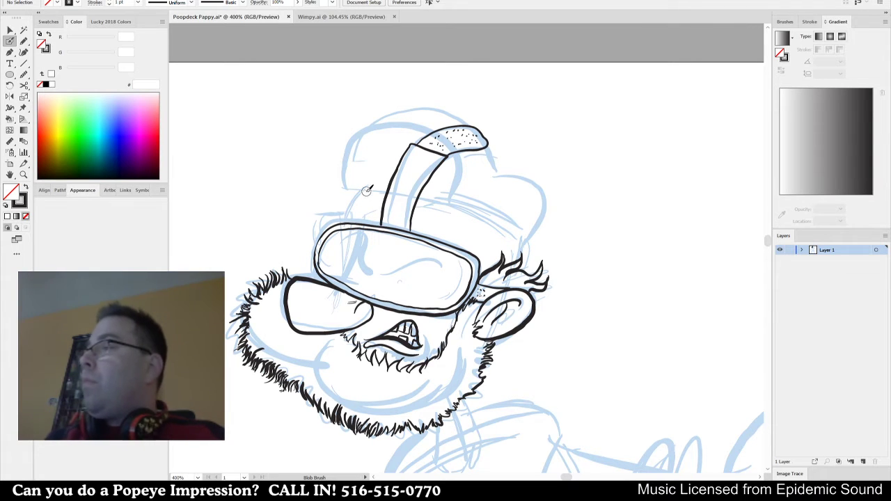
Ink the front section of the hat's crown on both sides of the head strap, redoing the first outline closer to the rough.
{"action": "mouse_move", "coordinate": [360, 189]}
{"action": "left_mouse_down"}
{"action": "mouse_move", "coordinate": [353, 146]}
{"action": "mouse_move", "coordinate": [379, 119]}
{"action": "mouse_move", "coordinate": [420, 123]}
{"action": "left_mouse_up"}
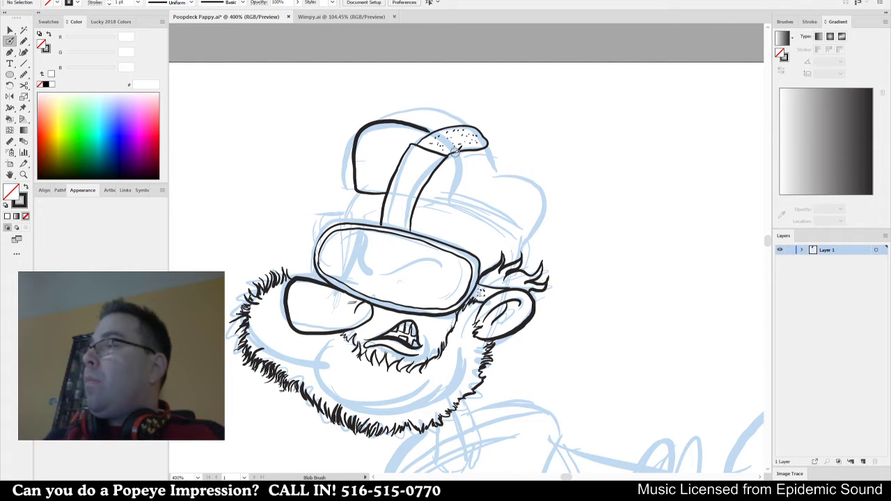
{"action": "key", "text": "ctrl+z"}
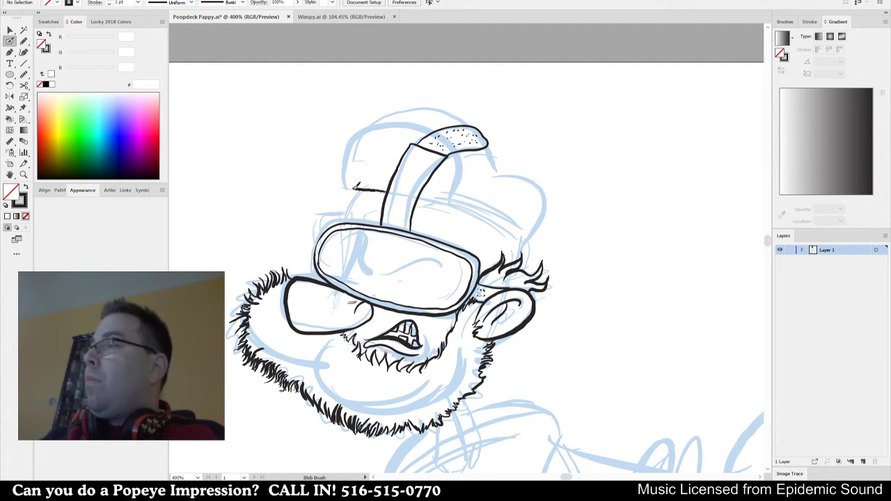
{"action": "mouse_move", "coordinate": [355, 186]}
{"action": "left_mouse_down"}
{"action": "mouse_move", "coordinate": [349, 136]}
{"action": "mouse_move", "coordinate": [418, 123]}
{"action": "mouse_move", "coordinate": [440, 128]}
{"action": "mouse_move", "coordinate": [436, 135]}
{"action": "left_mouse_up"}
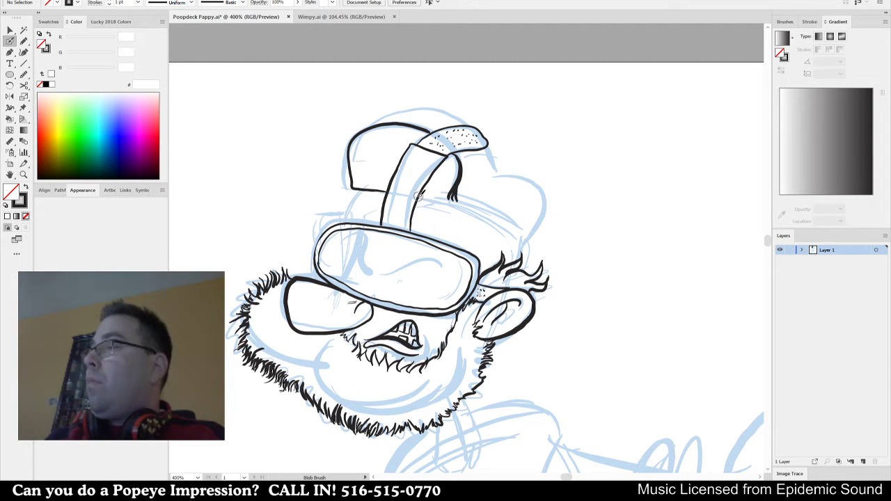
Ink the hat band's curved double top edge and its sides, adding short crease lines beside the strap above the goggles.
{"action": "mouse_move", "coordinate": [420, 195]}
{"action": "left_mouse_down"}
{"action": "mouse_move", "coordinate": [475, 205]}
{"action": "mouse_move", "coordinate": [520, 241]}
{"action": "left_mouse_up"}
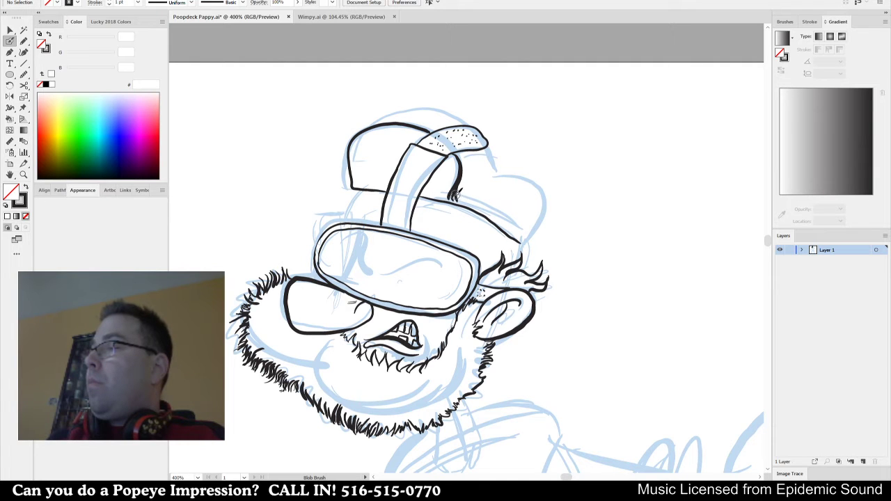
{"action": "left_click_drag", "start_coordinate": [456, 195], "coordinate": [527, 235]}
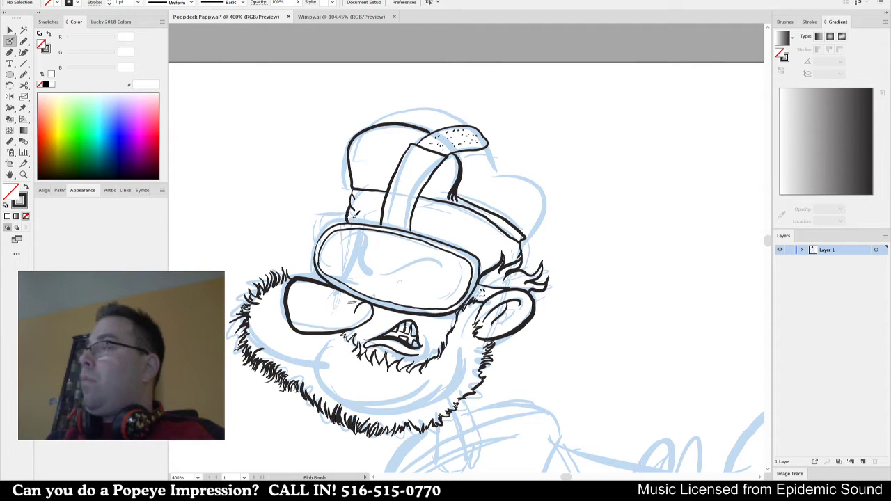
{"action": "mouse_move", "coordinate": [362, 217]}
{"action": "left_mouse_down"}
{"action": "mouse_move", "coordinate": [391, 212]}
{"action": "mouse_move", "coordinate": [437, 227]}
{"action": "left_mouse_up"}
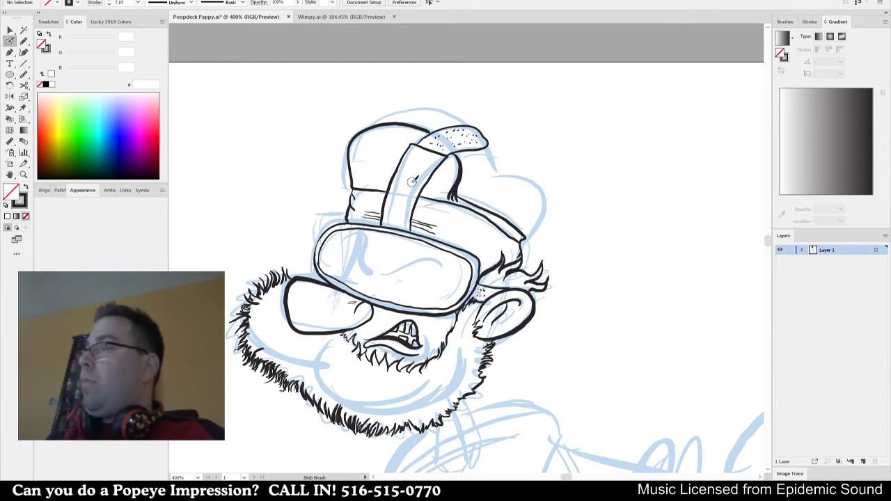
Ink the back of the hat's crown, with a shaded fold behind the strap and a rounded lobe overhanging the band.
{"action": "left_click_drag", "start_coordinate": [577, 208], "coordinate": [568, 218]}
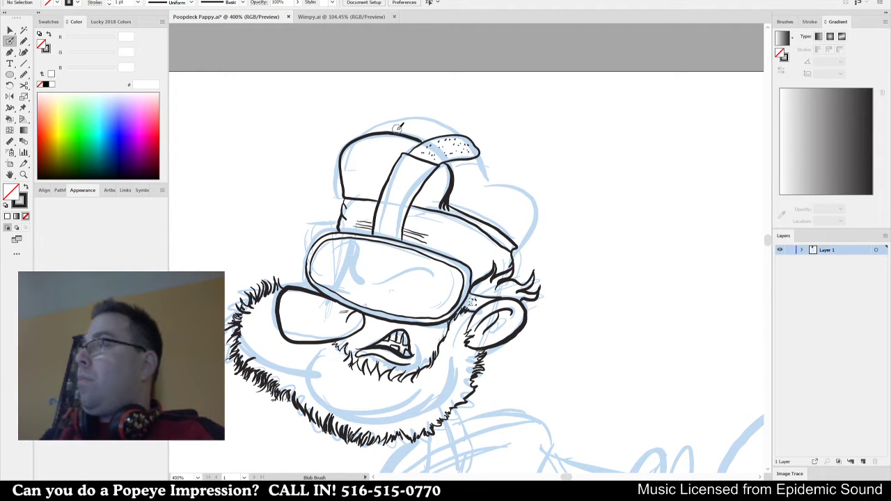
{"action": "key", "text": "v"}
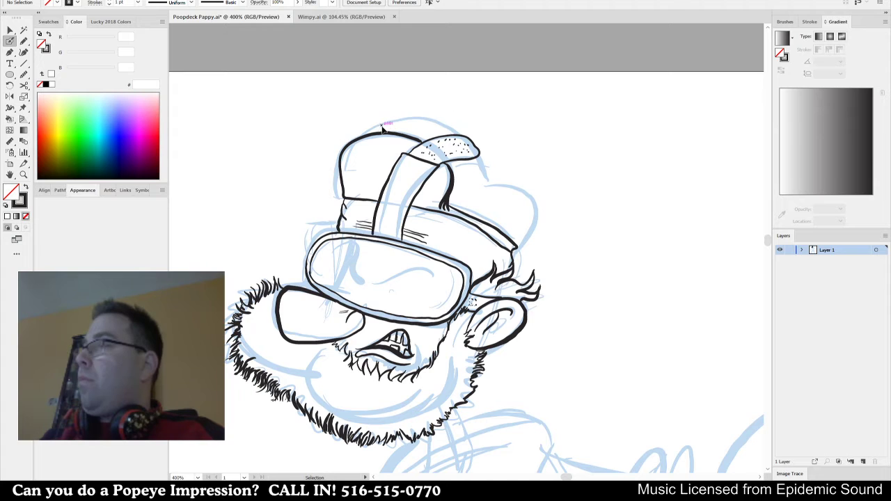
{"action": "key", "text": "shift+b"}
{"action": "mouse_move", "coordinate": [376, 129]}
{"action": "left_mouse_down"}
{"action": "mouse_move", "coordinate": [449, 120]}
{"action": "mouse_move", "coordinate": [460, 131]}
{"action": "left_mouse_up"}
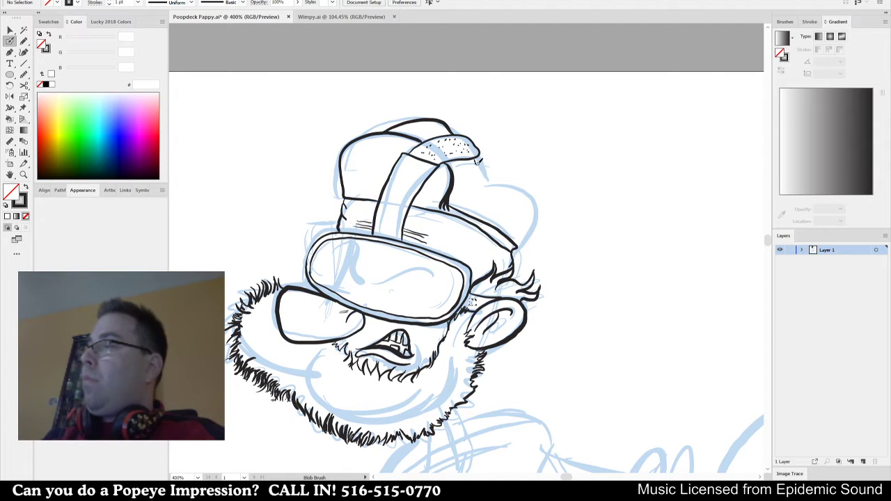
{"action": "left_click_drag", "start_coordinate": [478, 160], "coordinate": [488, 184]}
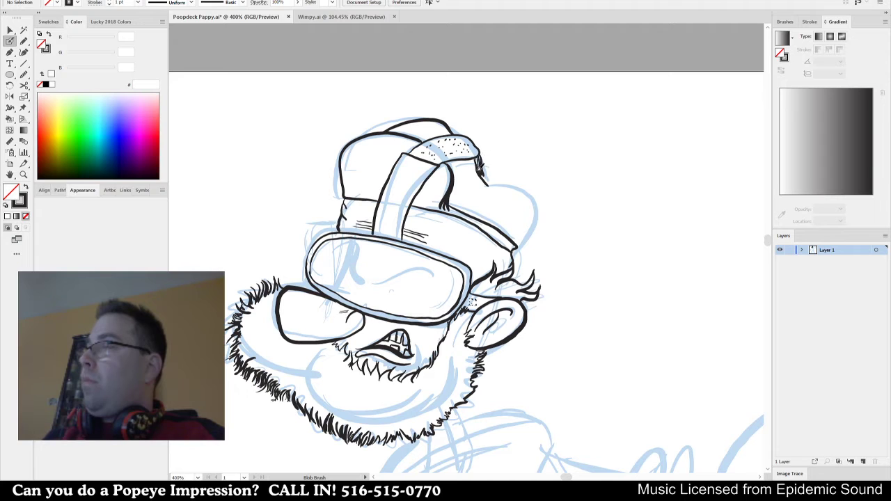
{"action": "mouse_move", "coordinate": [489, 184]}
{"action": "left_mouse_down"}
{"action": "mouse_move", "coordinate": [528, 188]}
{"action": "mouse_move", "coordinate": [539, 200]}
{"action": "mouse_move", "coordinate": [523, 236]}
{"action": "mouse_move", "coordinate": [538, 234]}
{"action": "mouse_move", "coordinate": [546, 205]}
{"action": "mouse_move", "coordinate": [524, 183]}
{"action": "mouse_move", "coordinate": [488, 182]}
{"action": "left_mouse_up"}
{"action": "key", "text": "ctrl+z"}
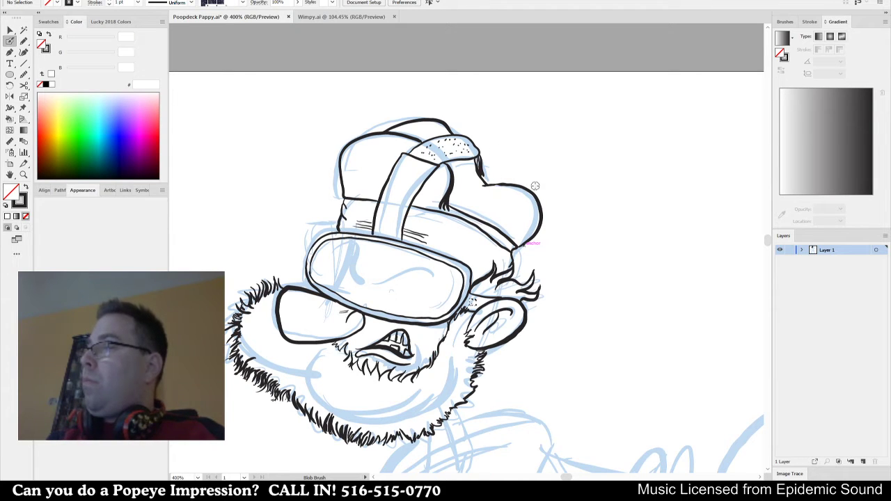
{"action": "left_click_drag", "start_coordinate": [486, 174], "coordinate": [479, 187]}
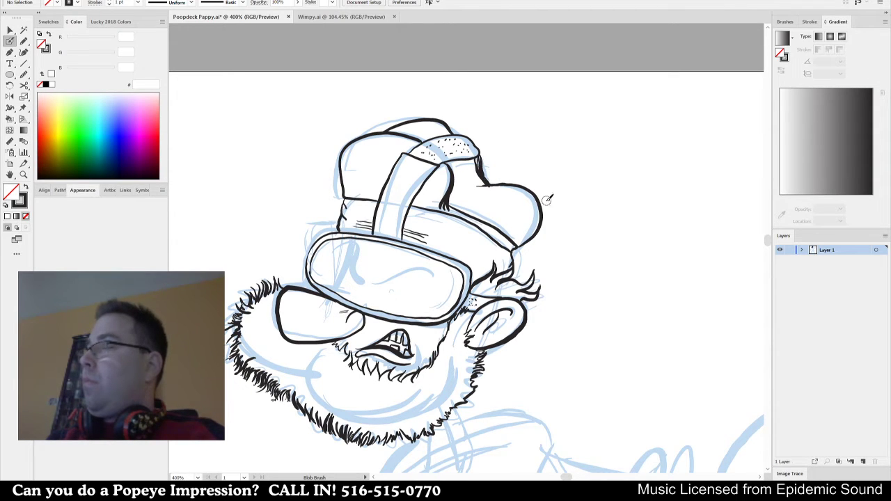
{"action": "key", "text": "space"}
{"action": "left_click_drag", "start_coordinate": [541, 310], "coordinate": [554, 271]}
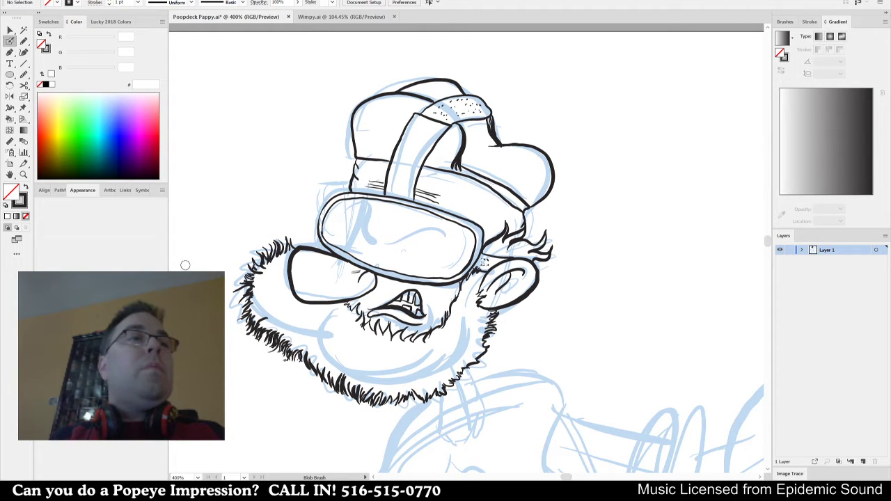
{"action": "scroll", "coordinate": [520, 246], "scroll_direction": "up", "scroll_amount": 1}
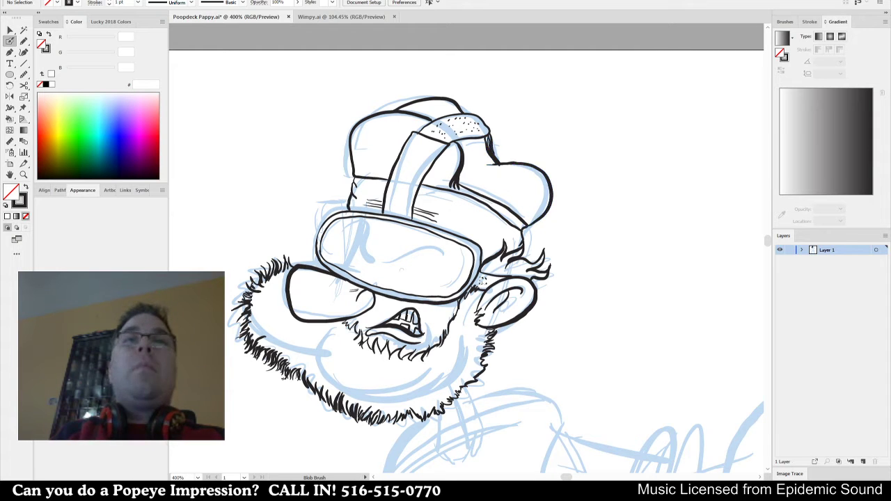
{"action": "mouse_move", "coordinate": [444, 319]}
{"action": "left_mouse_down"}
{"action": "mouse_move", "coordinate": [465, 296]}
{"action": "mouse_move", "coordinate": [443, 331]}
{"action": "left_mouse_up"}
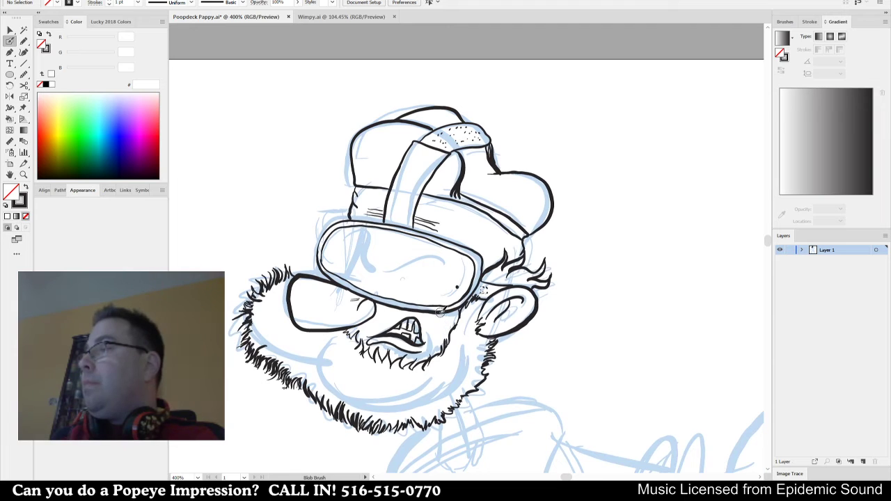
{"action": "scroll", "coordinate": [457, 298], "scroll_direction": "down", "scroll_amount": 2}
{"action": "left_click_drag", "start_coordinate": [463, 333], "coordinate": [470, 181]}
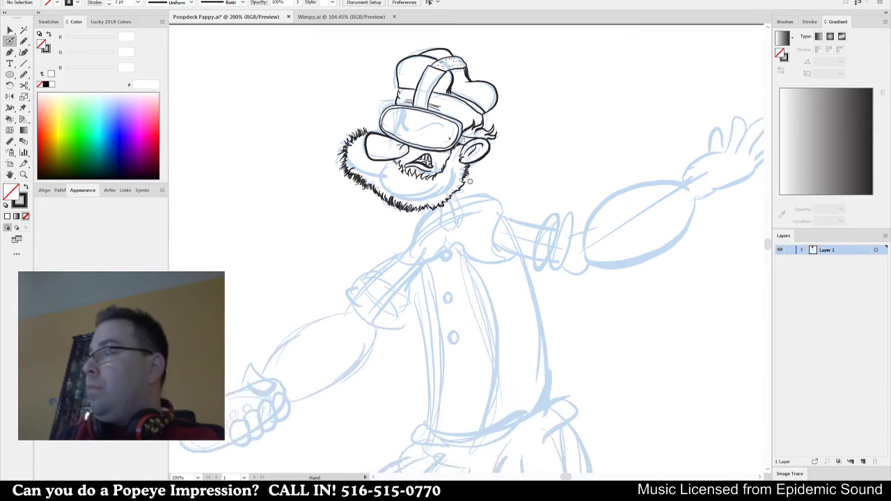
{"action": "mouse_move", "coordinate": [419, 307]}
{"action": "left_mouse_down"}
{"action": "mouse_move", "coordinate": [419, 298]}
{"action": "mouse_move", "coordinate": [431, 310]}
{"action": "left_mouse_up"}
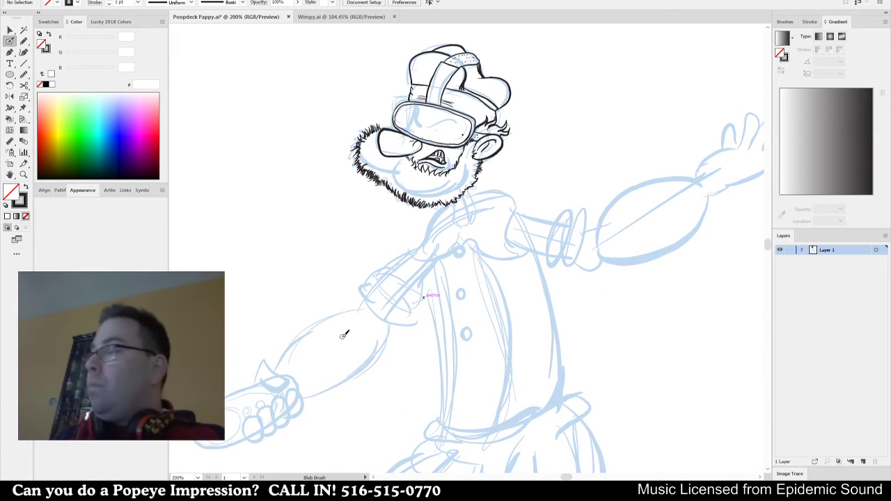
Ink the oval pad on the end of the handheld controller, replacing the thin first outline with a heavier one.
{"action": "key", "text": "ctrl+plus"}
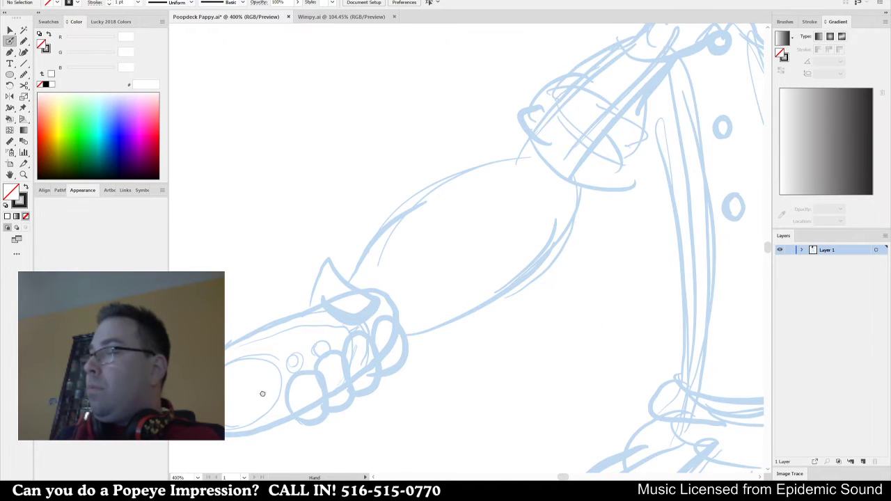
{"action": "left_click_drag", "start_coordinate": [259, 392], "coordinate": [280, 338]}
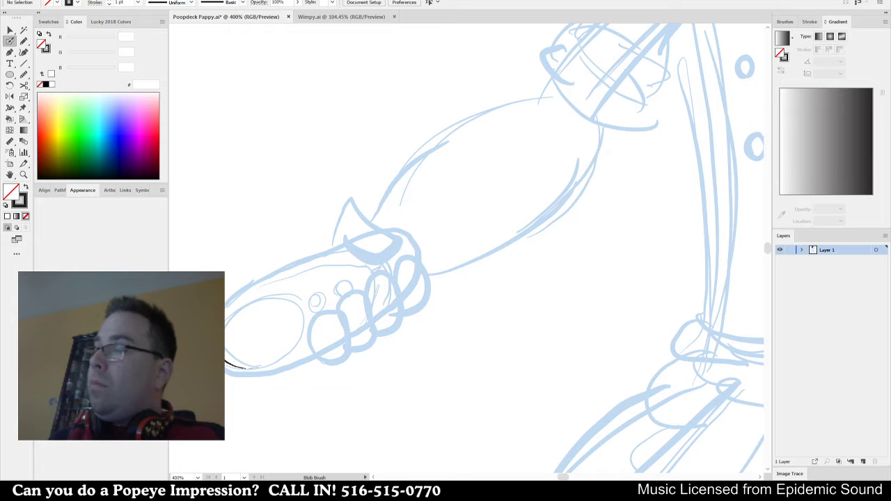
{"action": "left_click_drag", "start_coordinate": [248, 303], "coordinate": [296, 298]}
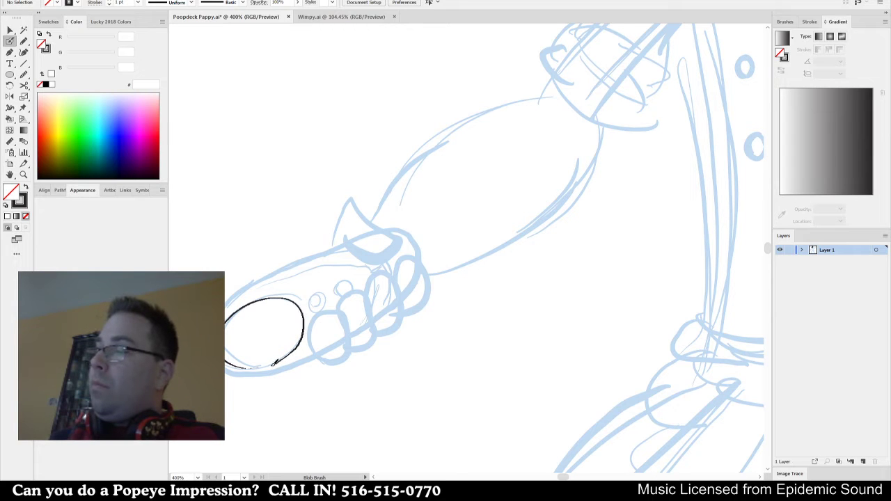
{"action": "key", "text": "ctrl+z"}
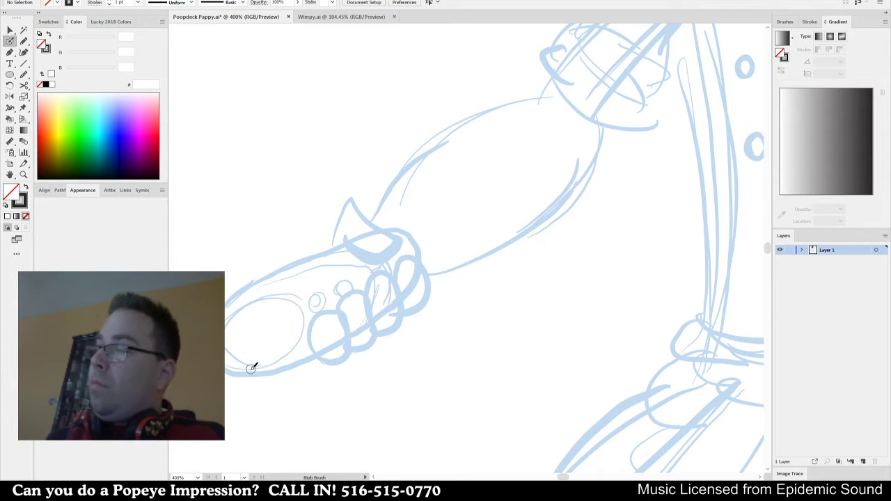
{"action": "mouse_move", "coordinate": [251, 368]}
{"action": "left_mouse_down"}
{"action": "mouse_move", "coordinate": [227, 356]}
{"action": "mouse_move", "coordinate": [226, 332]}
{"action": "mouse_move", "coordinate": [248, 305]}
{"action": "mouse_move", "coordinate": [283, 292]}
{"action": "mouse_move", "coordinate": [305, 303]}
{"action": "left_mouse_up"}
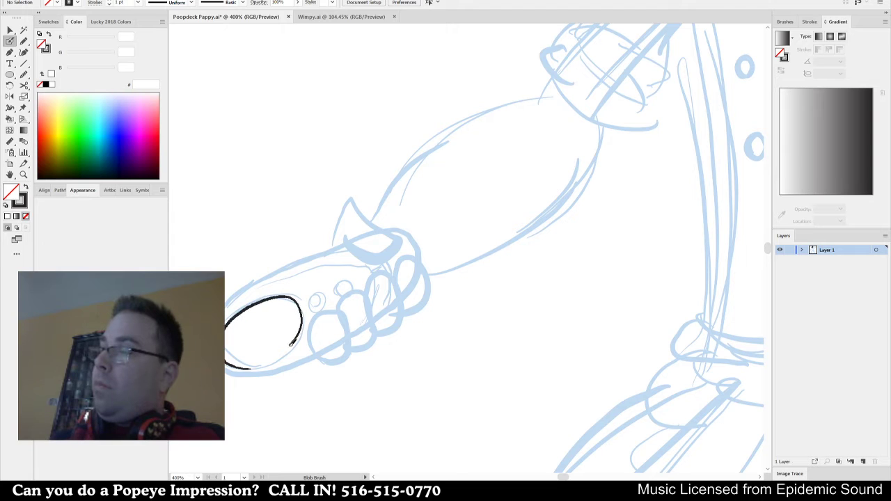
{"action": "left_click_drag", "start_coordinate": [252, 366], "coordinate": [255, 369]}
Ink the controller's upper edge and the pointed thumb with its nail resting over it.
{"action": "mouse_move", "coordinate": [226, 308]}
{"action": "left_mouse_down"}
{"action": "mouse_move", "coordinate": [276, 272]}
{"action": "mouse_move", "coordinate": [350, 242]}
{"action": "mouse_move", "coordinate": [339, 231]}
{"action": "mouse_move", "coordinate": [351, 199]}
{"action": "mouse_move", "coordinate": [396, 236]}
{"action": "mouse_move", "coordinate": [378, 257]}
{"action": "mouse_move", "coordinate": [358, 257]}
{"action": "mouse_move", "coordinate": [386, 237]}
{"action": "left_mouse_up"}
{"action": "left_click_drag", "start_coordinate": [428, 297], "coordinate": [419, 283]}
Ink the first two rounded fingers gripping the controller, with their nails, redoing the irregular first finger outline.
{"action": "mouse_move", "coordinate": [318, 345]}
{"action": "left_mouse_down"}
{"action": "mouse_move", "coordinate": [302, 323]}
{"action": "mouse_move", "coordinate": [318, 274]}
{"action": "mouse_move", "coordinate": [330, 284]}
{"action": "mouse_move", "coordinate": [323, 345]}
{"action": "left_mouse_up"}
{"action": "key", "text": "v"}
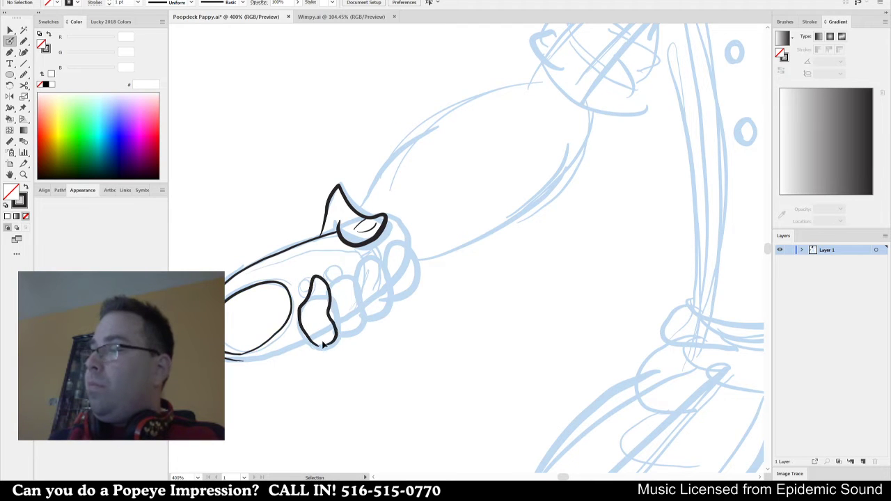
{"action": "key", "text": "ctrl+z"}
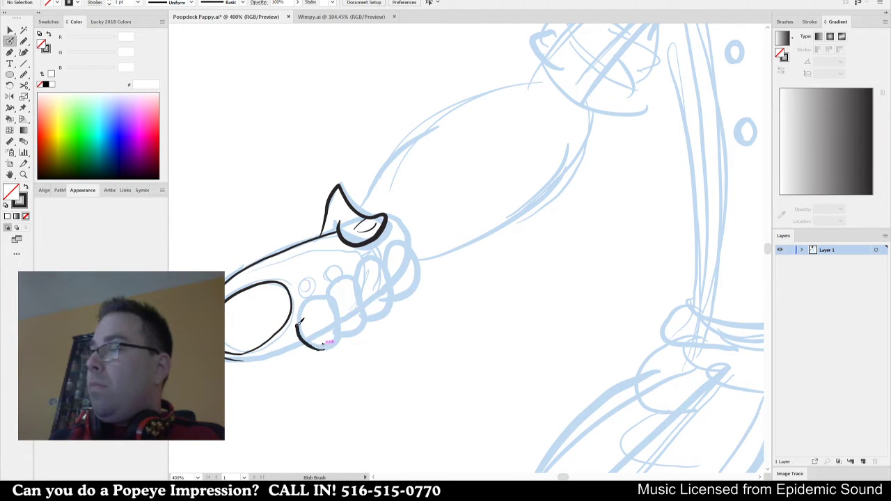
{"action": "mouse_move", "coordinate": [301, 322]}
{"action": "left_mouse_down"}
{"action": "mouse_move", "coordinate": [320, 290]}
{"action": "mouse_move", "coordinate": [333, 295]}
{"action": "mouse_move", "coordinate": [337, 339]}
{"action": "mouse_move", "coordinate": [324, 346]}
{"action": "mouse_move", "coordinate": [319, 297]}
{"action": "mouse_move", "coordinate": [329, 308]}
{"action": "mouse_move", "coordinate": [337, 274]}
{"action": "mouse_move", "coordinate": [361, 274]}
{"action": "mouse_move", "coordinate": [369, 324]}
{"action": "left_mouse_up"}
{"action": "key", "text": "ctrl+z"}
{"action": "mouse_move", "coordinate": [334, 299]}
{"action": "left_mouse_down"}
{"action": "mouse_move", "coordinate": [339, 273]}
{"action": "mouse_move", "coordinate": [359, 268]}
{"action": "mouse_move", "coordinate": [364, 325]}
{"action": "mouse_move", "coordinate": [347, 337]}
{"action": "mouse_move", "coordinate": [362, 298]}
{"action": "mouse_move", "coordinate": [341, 282]}
{"action": "left_mouse_up"}
{"action": "key", "text": "ctrl+z"}
{"action": "key", "text": "ctrl+z"}
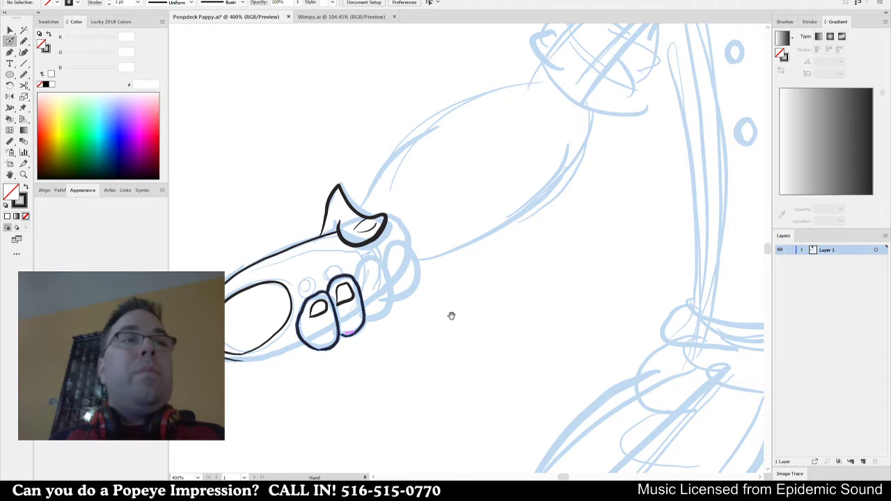
Ink the remaining two fingers with their nails, up to the wrist end of the gripping hand.
{"action": "left_click_drag", "start_coordinate": [451, 316], "coordinate": [430, 319]}
{"action": "mouse_move", "coordinate": [335, 286]}
{"action": "left_mouse_down"}
{"action": "mouse_move", "coordinate": [352, 259]}
{"action": "mouse_move", "coordinate": [365, 268]}
{"action": "mouse_move", "coordinate": [368, 302]}
{"action": "left_mouse_up"}
{"action": "key", "text": "ctrl+z"}
{"action": "mouse_move", "coordinate": [367, 260]}
{"action": "left_mouse_down"}
{"action": "mouse_move", "coordinate": [368, 309]}
{"action": "mouse_move", "coordinate": [356, 320]}
{"action": "mouse_move", "coordinate": [344, 318]}
{"action": "mouse_move", "coordinate": [342, 284]}
{"action": "left_mouse_up"}
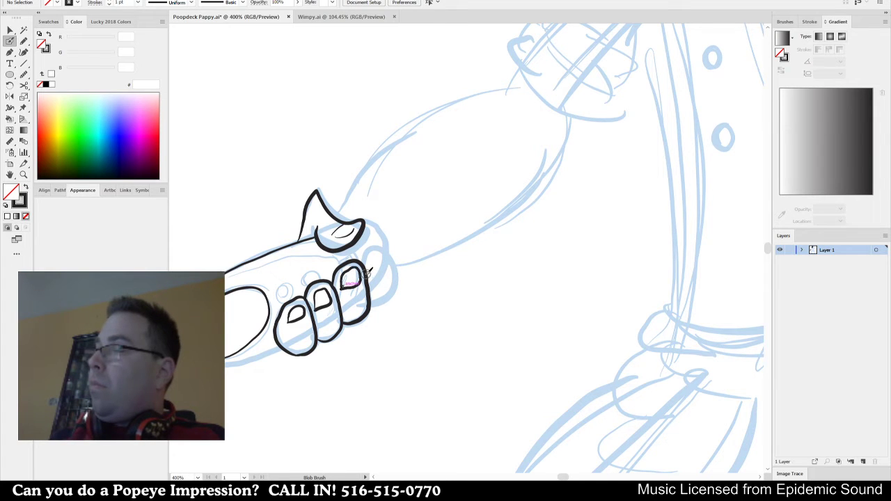
{"action": "mouse_move", "coordinate": [381, 243]}
{"action": "left_mouse_down"}
{"action": "mouse_move", "coordinate": [397, 286]}
{"action": "mouse_move", "coordinate": [387, 301]}
{"action": "mouse_move", "coordinate": [367, 298]}
{"action": "mouse_move", "coordinate": [366, 258]}
{"action": "left_mouse_up"}
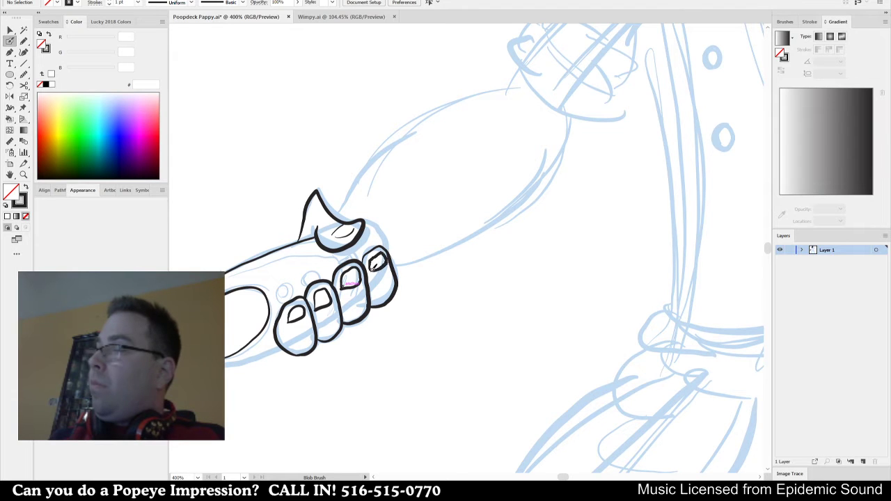
Ink the controller's lower edge and the two small round buttons above the fingers.
{"action": "left_click_drag", "start_coordinate": [353, 319], "coordinate": [394, 313]}
{"action": "left_click_drag", "start_coordinate": [257, 359], "coordinate": [324, 333]}
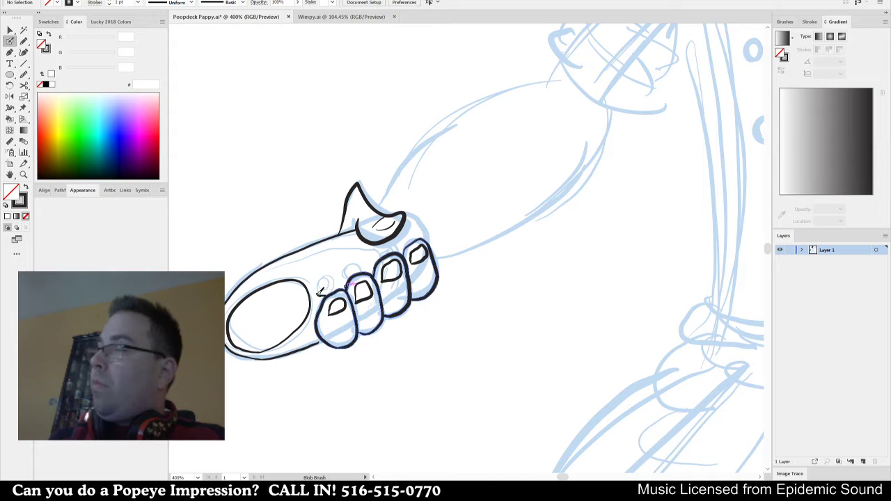
{"action": "mouse_move", "coordinate": [334, 282]}
{"action": "left_mouse_down"}
{"action": "mouse_move", "coordinate": [327, 293]}
{"action": "mouse_move", "coordinate": [353, 263]}
{"action": "left_mouse_up"}
{"action": "key", "text": "ctrl+z"}
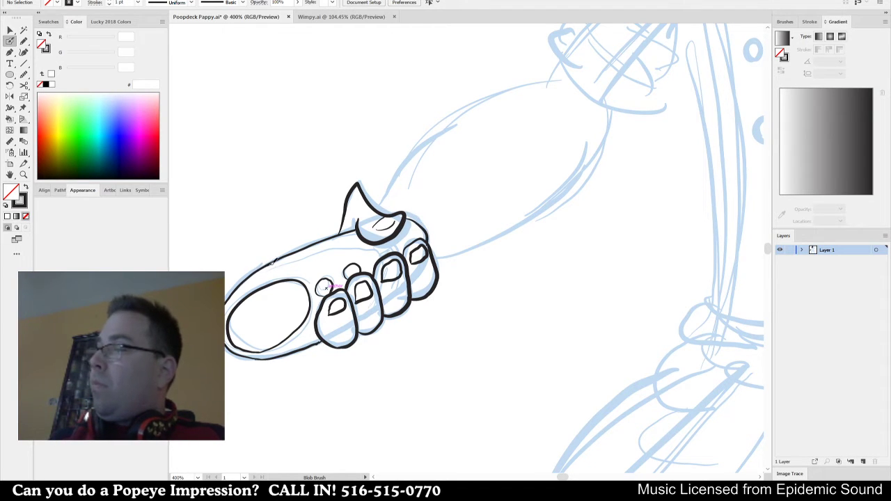
Ink the bulging forearm's upper and lower contours from the controller hand, with a few thin muscle creases inside.
{"action": "mouse_move", "coordinate": [491, 277]}
{"action": "left_mouse_down"}
{"action": "mouse_move", "coordinate": [451, 319]}
{"action": "mouse_move", "coordinate": [332, 362]}
{"action": "mouse_move", "coordinate": [279, 355]}
{"action": "left_mouse_up"}
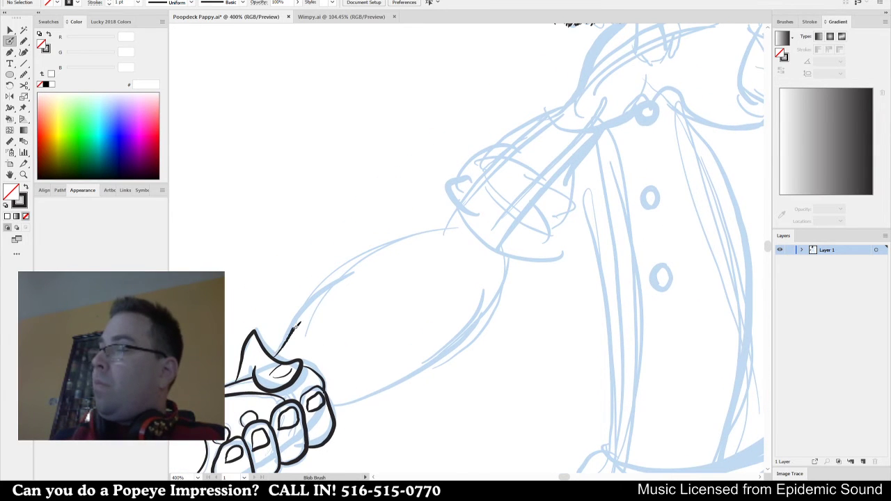
{"action": "mouse_move", "coordinate": [295, 325]}
{"action": "left_mouse_down"}
{"action": "mouse_move", "coordinate": [314, 295]}
{"action": "mouse_move", "coordinate": [377, 249]}
{"action": "mouse_move", "coordinate": [458, 234]}
{"action": "left_mouse_up"}
{"action": "mouse_move", "coordinate": [430, 285]}
{"action": "left_mouse_down"}
{"action": "mouse_move", "coordinate": [371, 348]}
{"action": "mouse_move", "coordinate": [428, 332]}
{"action": "left_mouse_up"}
{"action": "mouse_move", "coordinate": [379, 346]}
{"action": "left_mouse_down"}
{"action": "mouse_move", "coordinate": [423, 330]}
{"action": "mouse_move", "coordinate": [411, 317]}
{"action": "left_mouse_up"}
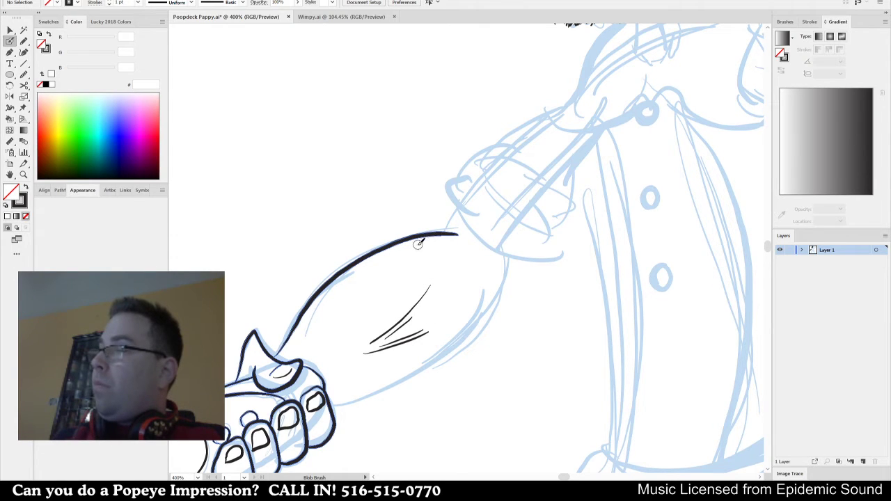
{"action": "scroll", "coordinate": [336, 376], "scroll_direction": "down", "scroll_amount": 1}
{"action": "mouse_move", "coordinate": [325, 377]}
{"action": "left_mouse_down"}
{"action": "mouse_move", "coordinate": [418, 338]}
{"action": "mouse_move", "coordinate": [490, 252]}
{"action": "left_mouse_up"}
Ink the two short elbow lines joining the forearm to the rolled sleeve.
{"action": "scroll", "coordinate": [494, 204], "scroll_direction": "up", "scroll_amount": 3}
{"action": "left_click_drag", "start_coordinate": [395, 277], "coordinate": [411, 258]}
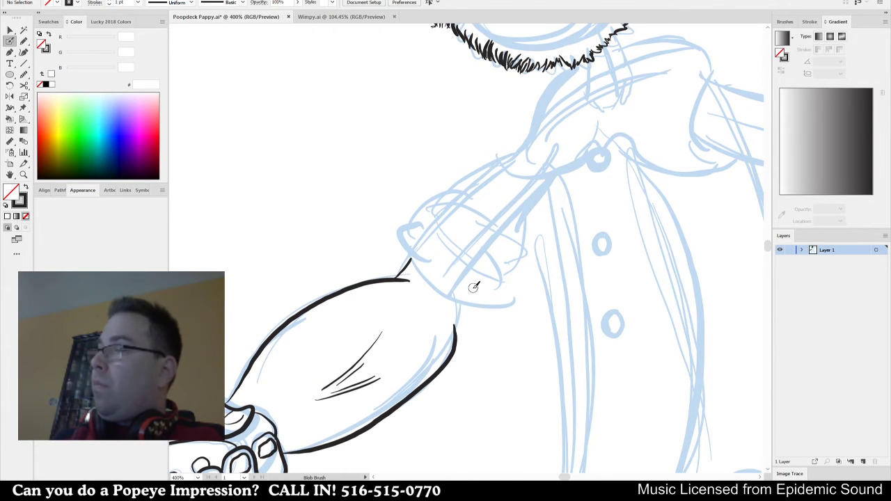
{"action": "left_click_drag", "start_coordinate": [456, 325], "coordinate": [466, 301]}
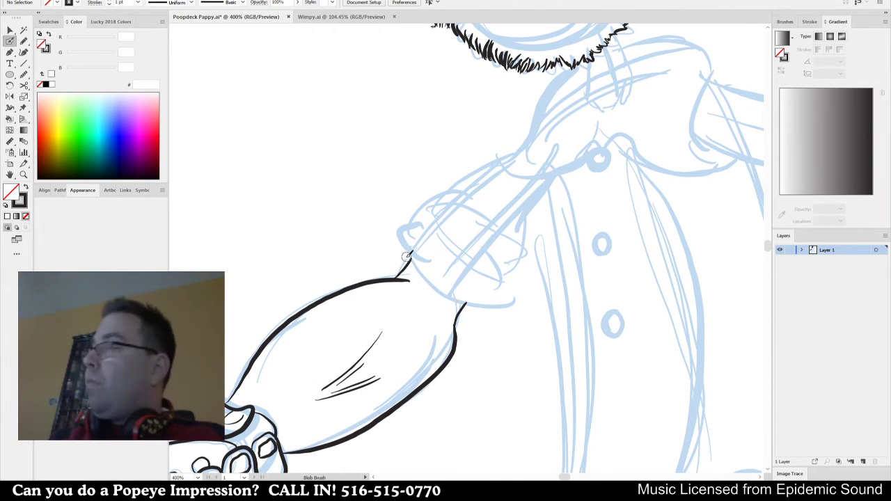
Ink the rolled sleeve cuff with rounded folds at both ends, a dark fold shadow and a thick upper edge.
{"action": "left_click_drag", "start_coordinate": [430, 262], "coordinate": [471, 310]}
{"action": "mouse_move", "coordinate": [405, 264]}
{"action": "left_mouse_down"}
{"action": "mouse_move", "coordinate": [394, 243]}
{"action": "mouse_move", "coordinate": [423, 241]}
{"action": "mouse_move", "coordinate": [447, 225]}
{"action": "mouse_move", "coordinate": [419, 208]}
{"action": "mouse_move", "coordinate": [457, 241]}
{"action": "left_mouse_up"}
{"action": "key", "text": "ctrl+z"}
{"action": "mouse_move", "coordinate": [458, 312]}
{"action": "left_mouse_down"}
{"action": "mouse_move", "coordinate": [489, 321]}
{"action": "mouse_move", "coordinate": [496, 301]}
{"action": "left_mouse_up"}
{"action": "left_click_drag", "start_coordinate": [509, 211], "coordinate": [478, 278]}
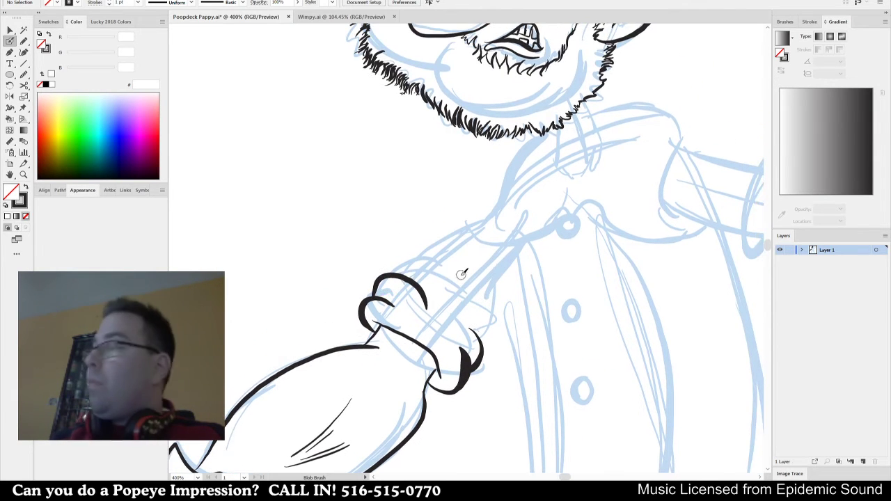
{"action": "left_click_drag", "start_coordinate": [417, 283], "coordinate": [478, 326]}
{"action": "key", "text": "ctrl+z"}
{"action": "mouse_move", "coordinate": [419, 285]}
{"action": "left_mouse_down"}
{"action": "mouse_move", "coordinate": [453, 298]}
{"action": "mouse_move", "coordinate": [478, 329]}
{"action": "left_mouse_up"}
Ink the upper and lower contours of the sleeve between the rolled cuff and the shoulder, redoing the upper line with a bend.
{"action": "left_click_drag", "start_coordinate": [407, 275], "coordinate": [495, 209]}
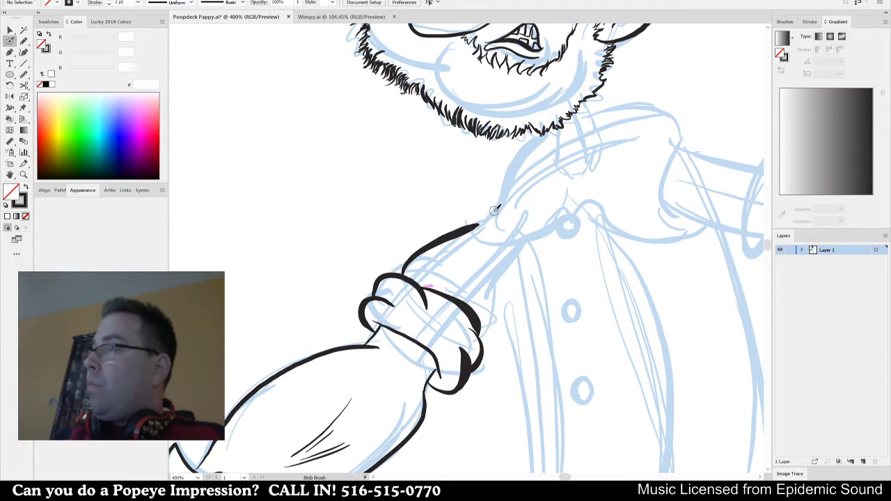
{"action": "key", "text": "ctrl+z"}
{"action": "left_click_drag", "start_coordinate": [407, 273], "coordinate": [487, 217]}
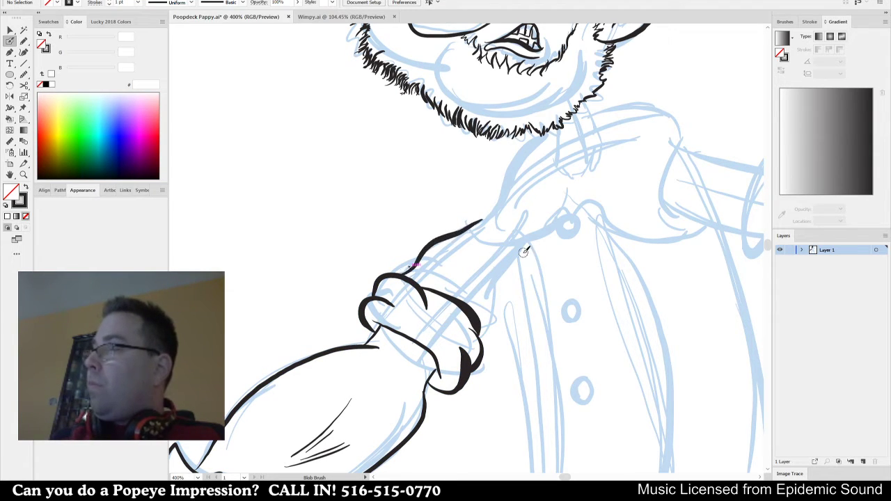
{"action": "mouse_move", "coordinate": [530, 257]}
{"action": "left_mouse_down"}
{"action": "mouse_move", "coordinate": [481, 227]}
{"action": "mouse_move", "coordinate": [453, 231]}
{"action": "mouse_move", "coordinate": [431, 299]}
{"action": "left_mouse_up"}
Ink the shirt's side below the controller arm from armpit to waist, redoing the line with a deeper inward curve.
{"action": "mouse_move", "coordinate": [526, 306]}
{"action": "left_mouse_down"}
{"action": "mouse_move", "coordinate": [414, 255]}
{"action": "mouse_move", "coordinate": [404, 259]}
{"action": "left_mouse_up"}
{"action": "left_click_drag", "start_coordinate": [471, 243], "coordinate": [459, 213]}
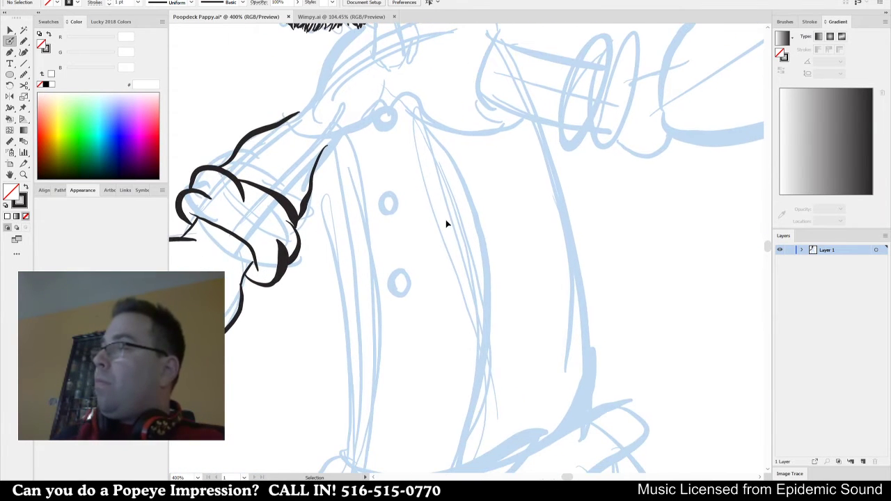
{"action": "key", "text": "ctrl+minus"}
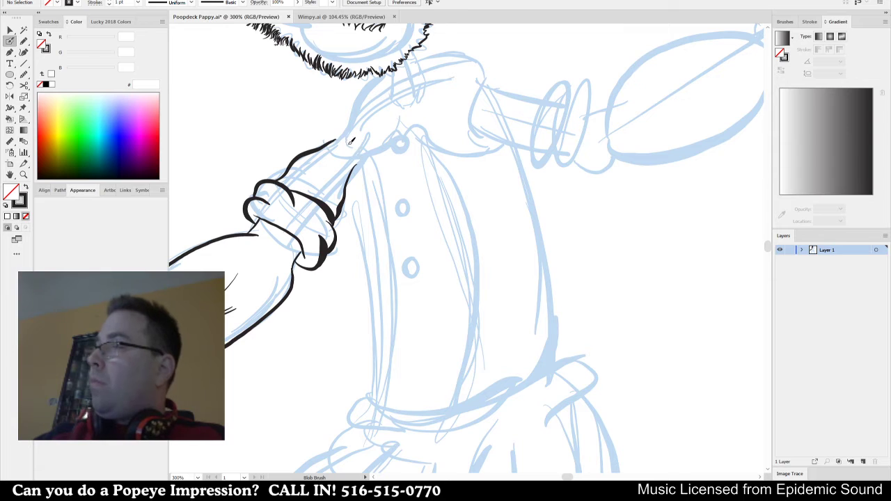
{"action": "mouse_move", "coordinate": [349, 143]}
{"action": "left_mouse_down"}
{"action": "mouse_move", "coordinate": [374, 281]}
{"action": "mouse_move", "coordinate": [373, 400]}
{"action": "left_mouse_up"}
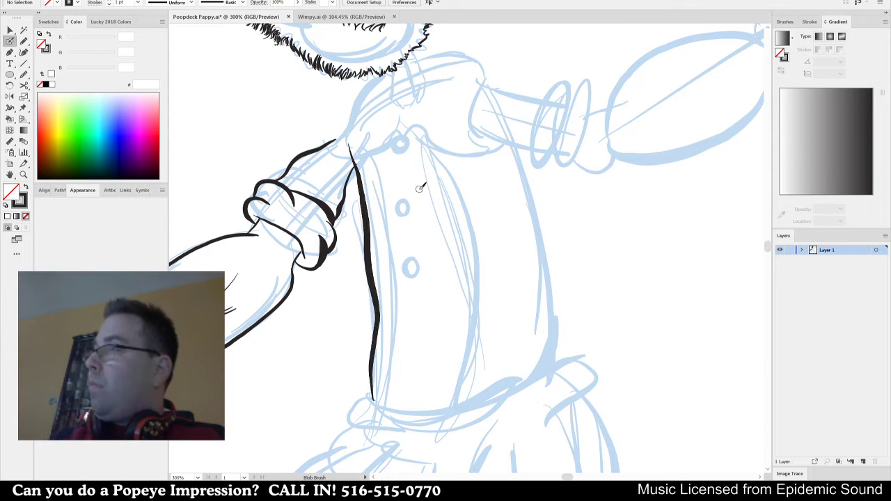
{"action": "key", "text": "ctrl+z"}
{"action": "mouse_move", "coordinate": [353, 146]}
{"action": "left_mouse_down"}
{"action": "mouse_move", "coordinate": [375, 228]}
{"action": "mouse_move", "coordinate": [383, 349]}
{"action": "mouse_move", "coordinate": [370, 398]}
{"action": "left_mouse_up"}
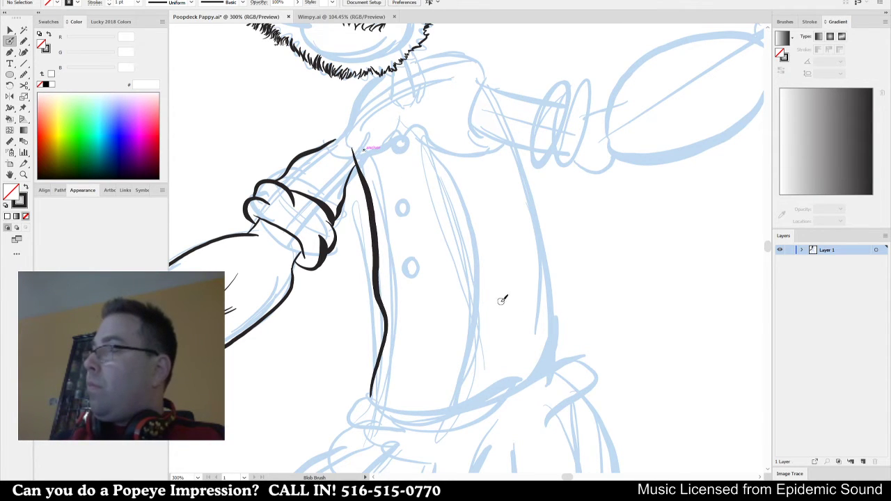
Ink the shirt's sagging bottom hem, redoing it lower than the rough, and its opposite side from the outstretched arm down.
{"action": "scroll", "coordinate": [527, 174], "scroll_direction": "down", "scroll_amount": 5}
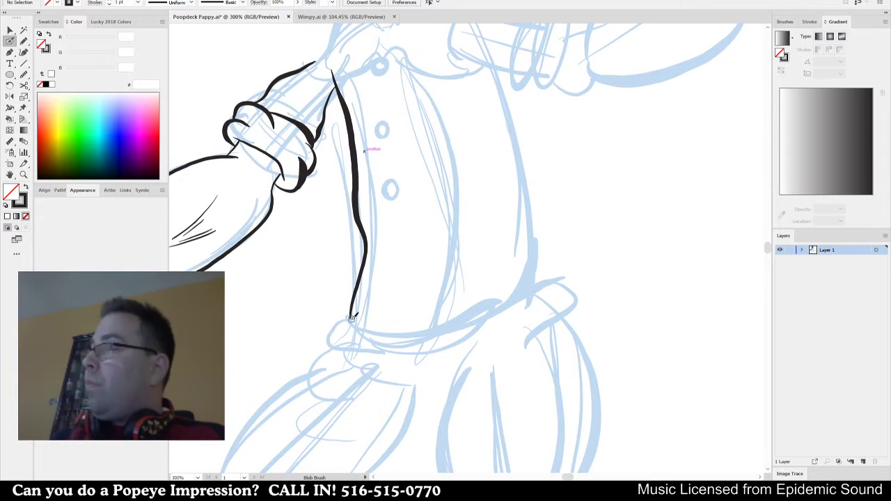
{"action": "mouse_move", "coordinate": [352, 318]}
{"action": "left_mouse_down"}
{"action": "mouse_move", "coordinate": [389, 347]}
{"action": "mouse_move", "coordinate": [442, 350]}
{"action": "mouse_move", "coordinate": [515, 295]}
{"action": "left_mouse_up"}
{"action": "key", "text": "ctrl+z"}
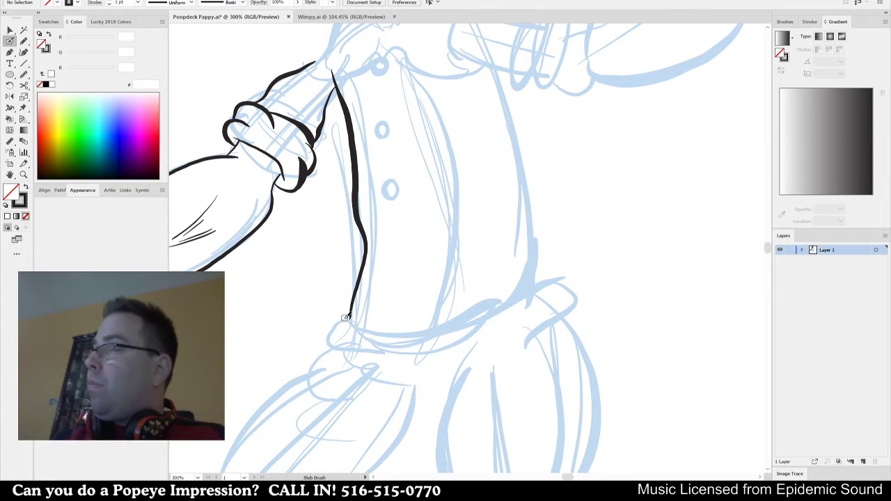
{"action": "mouse_move", "coordinate": [346, 317]}
{"action": "left_mouse_down"}
{"action": "mouse_move", "coordinate": [398, 348]}
{"action": "mouse_move", "coordinate": [452, 344]}
{"action": "mouse_move", "coordinate": [544, 269]}
{"action": "left_mouse_up"}
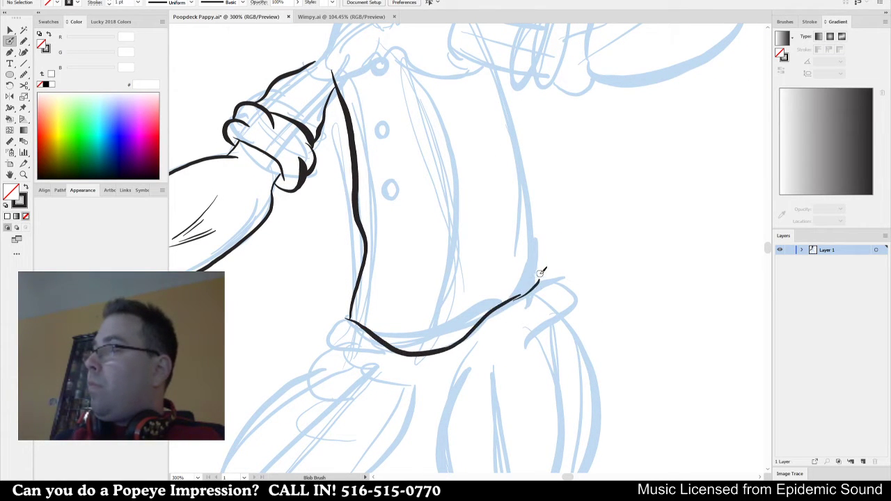
{"action": "key", "text": "ctrl+z"}
{"action": "left_click_drag", "start_coordinate": [515, 298], "coordinate": [540, 277]}
{"action": "left_click_drag", "start_coordinate": [519, 234], "coordinate": [515, 297]}
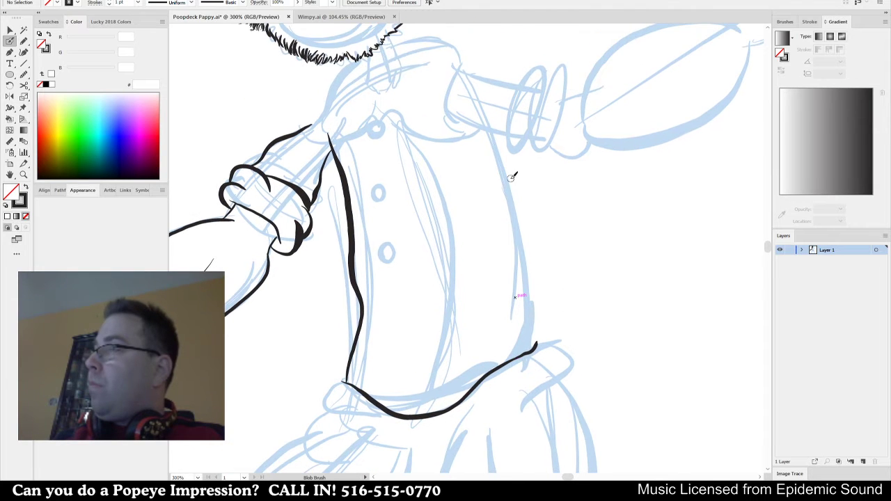
{"action": "left_click_drag", "start_coordinate": [489, 132], "coordinate": [535, 345]}
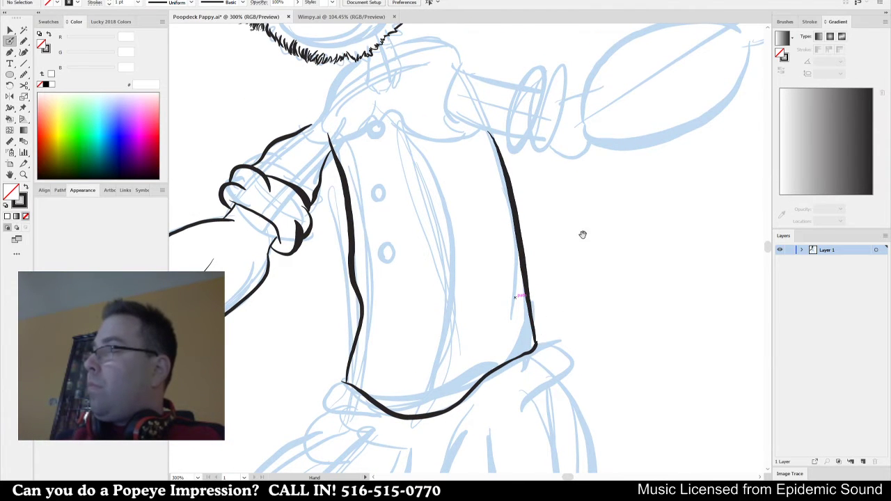
Ink the round top button at the shirt's collar, redoing the outline until it is a clean oval.
{"action": "left_click_drag", "start_coordinate": [583, 234], "coordinate": [627, 350]}
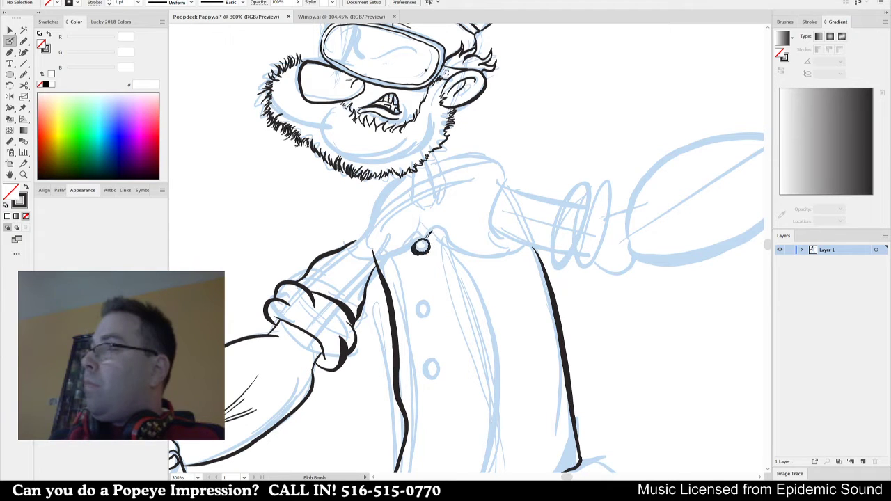
{"action": "key", "text": "ctrl+z"}
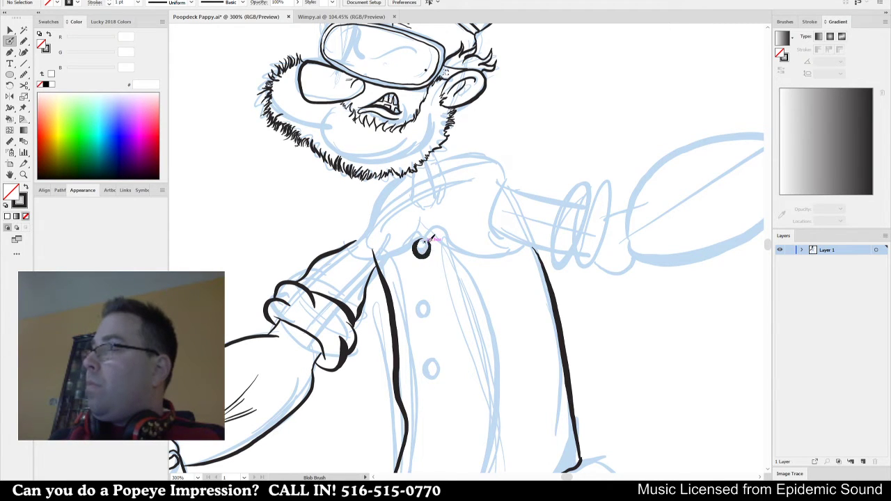
{"action": "key", "text": "ctrl+z"}
{"action": "key", "text": "ctrl+z"}
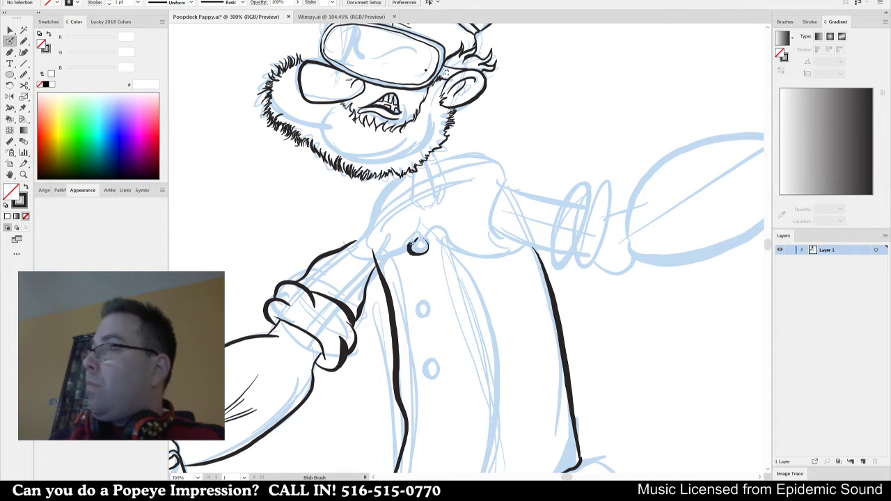
{"action": "left_click_drag", "start_coordinate": [426, 238], "coordinate": [432, 239]}
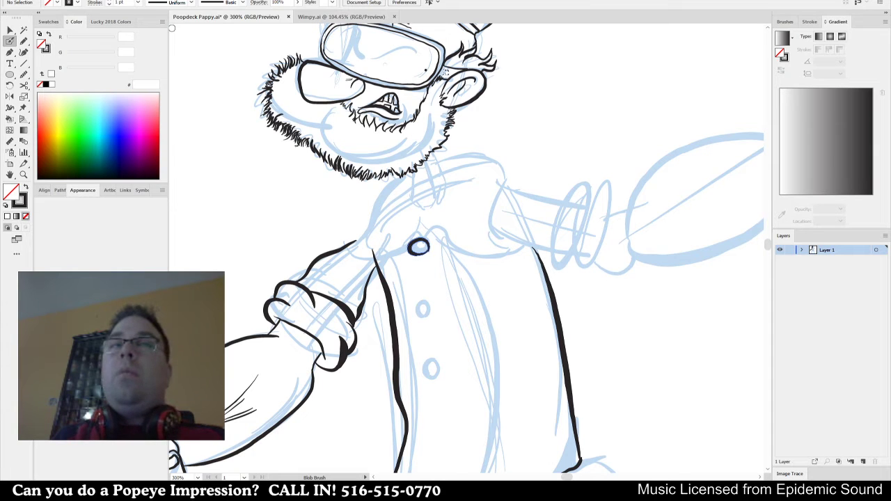
{"action": "scroll", "coordinate": [480, 301], "scroll_direction": "down", "scroll_amount": 1}
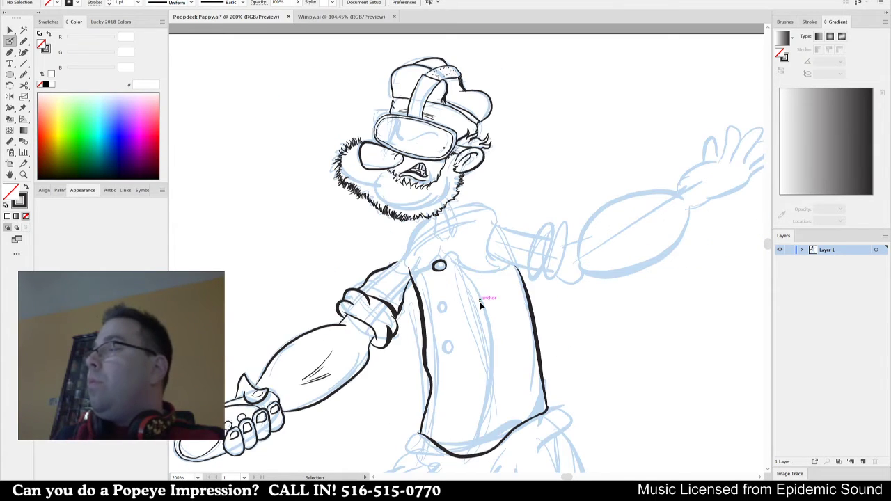
{"action": "key", "text": "v"}
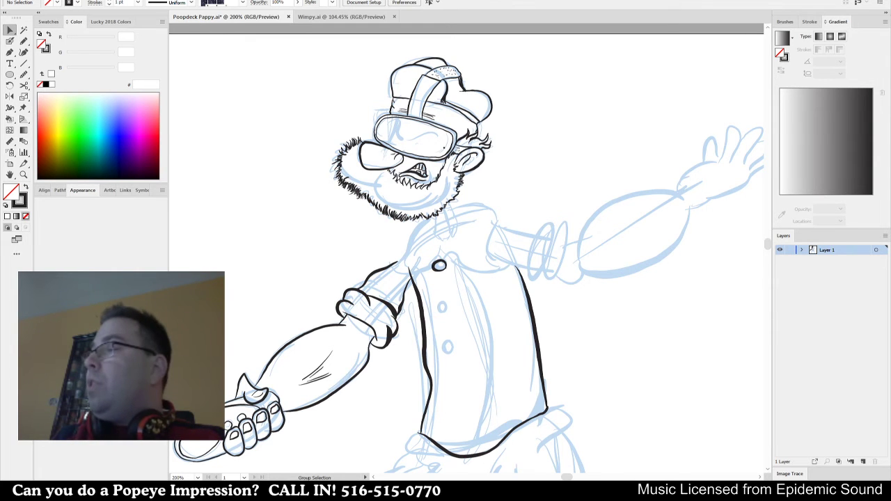
{"action": "scroll", "coordinate": [443, 270], "scroll_direction": "up", "scroll_amount": 1}
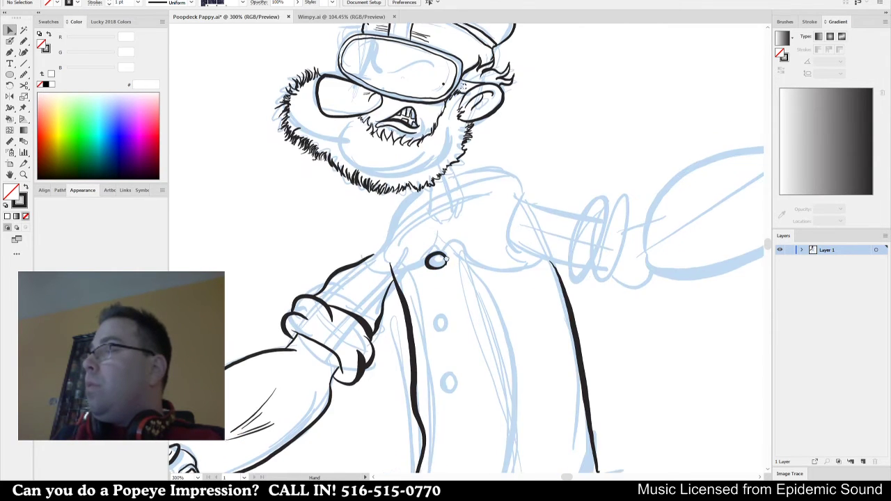
Duplicate the top shirt button onto the two lower button positions of the rough.
{"action": "mouse_move", "coordinate": [428, 229]}
{"action": "left_mouse_down"}
{"action": "mouse_move", "coordinate": [438, 342]}
{"action": "mouse_move", "coordinate": [457, 362]}
{"action": "left_mouse_up"}
{"action": "left_click", "coordinate": [451, 312]}
{"action": "left_click", "coordinate": [469, 348]}
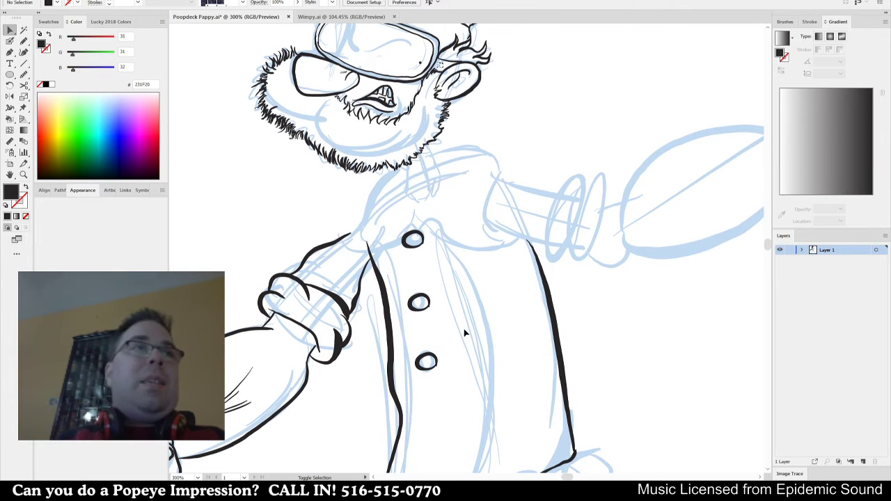
Try to ink the collar flap on the controller arm's side and the neck below the beard.
{"action": "key", "text": "shift+b"}
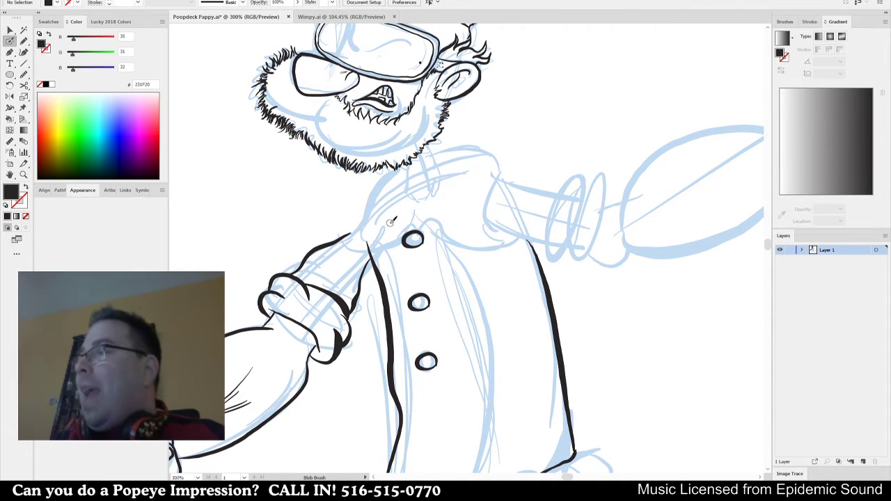
{"action": "left_click_drag", "start_coordinate": [351, 224], "coordinate": [375, 240]}
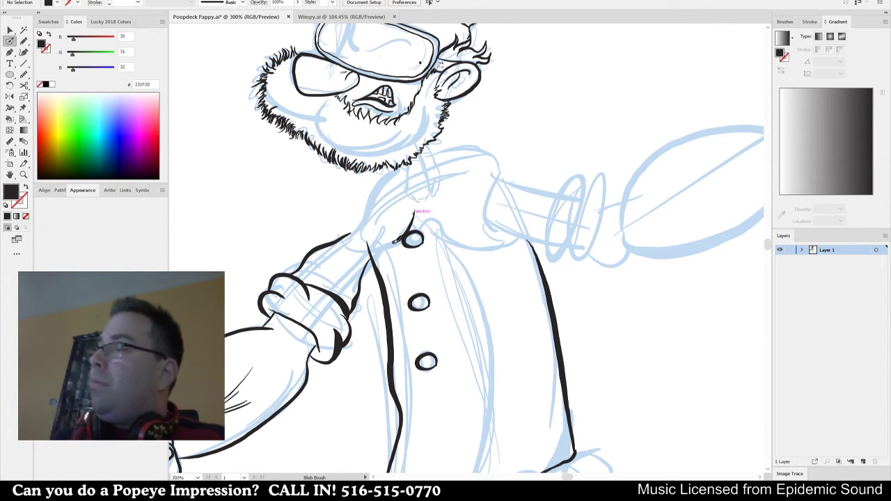
{"action": "left_click_drag", "start_coordinate": [398, 241], "coordinate": [341, 232]}
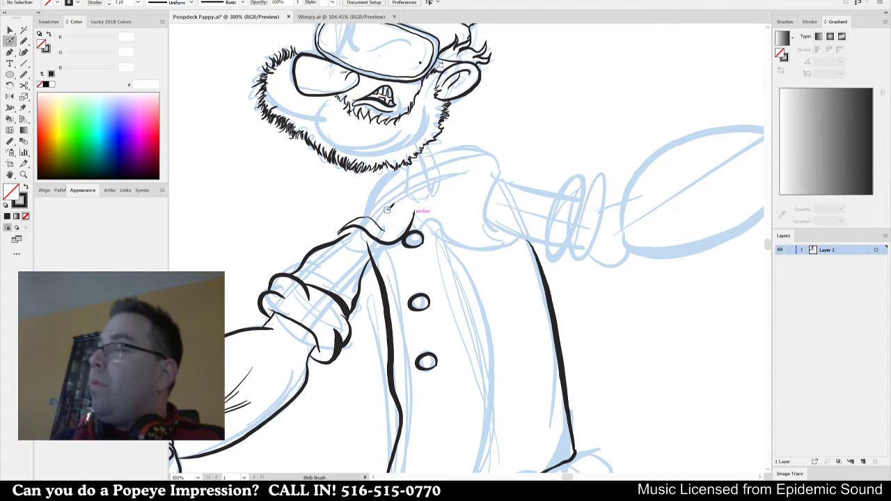
{"action": "mouse_move", "coordinate": [376, 216]}
{"action": "left_mouse_down"}
{"action": "mouse_move", "coordinate": [392, 177]}
{"action": "mouse_move", "coordinate": [415, 162]}
{"action": "left_mouse_up"}
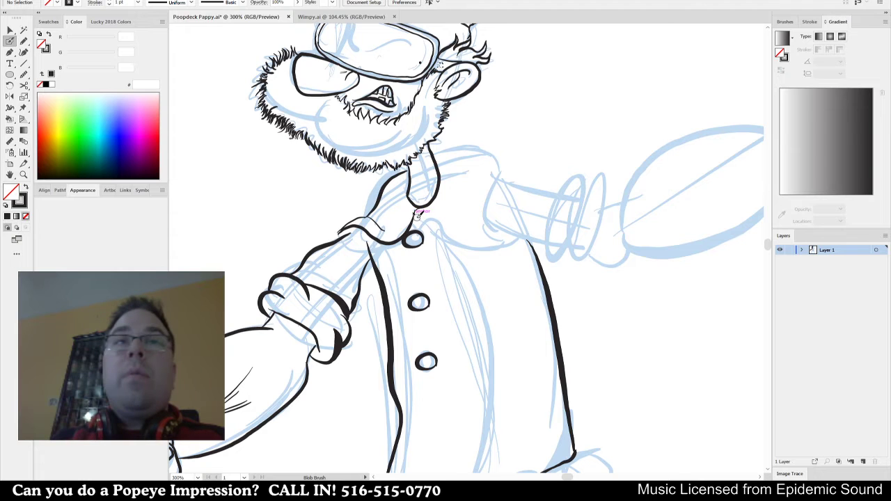
{"action": "key", "text": "v"}
{"action": "mouse_move", "coordinate": [419, 247]}
{"action": "left_mouse_down"}
{"action": "mouse_move", "coordinate": [427, 234]}
{"action": "mouse_move", "coordinate": [429, 248]}
{"action": "left_mouse_up"}
{"action": "key", "text": "ctrl+z"}
{"action": "key", "text": "ctrl+z"}
{"action": "key", "text": "ctrl+z"}
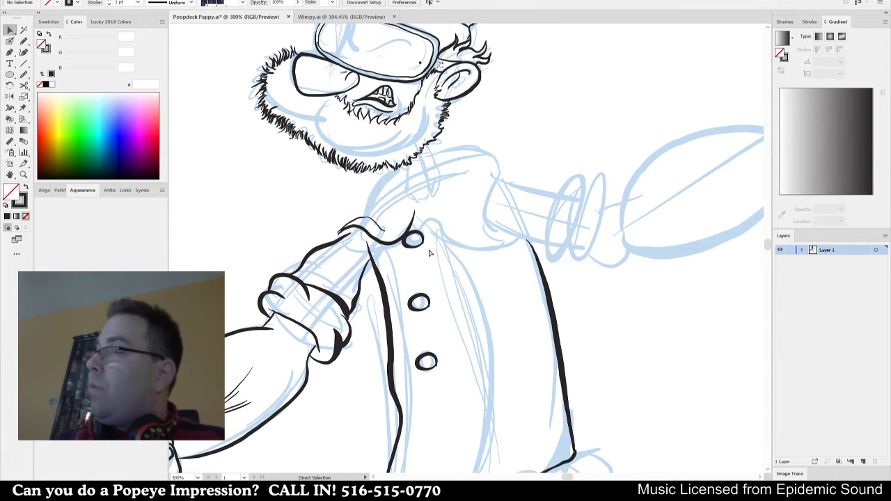
{"action": "key", "text": "ctrl+z"}
{"action": "key", "text": "ctrl+z"}
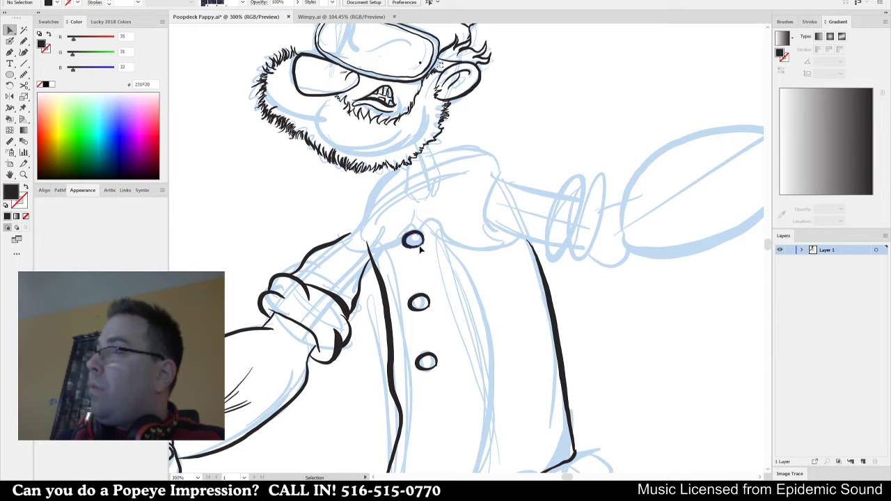
Shift the top button slightly and ink the wavy collar flap beside it on the controller arm's side, with the neck below the beard.
{"action": "mouse_move", "coordinate": [419, 247]}
{"action": "left_mouse_down"}
{"action": "mouse_move", "coordinate": [400, 231]}
{"action": "mouse_move", "coordinate": [379, 241]}
{"action": "mouse_move", "coordinate": [348, 223]}
{"action": "mouse_move", "coordinate": [364, 209]}
{"action": "left_mouse_up"}
{"action": "key", "text": "shift+b"}
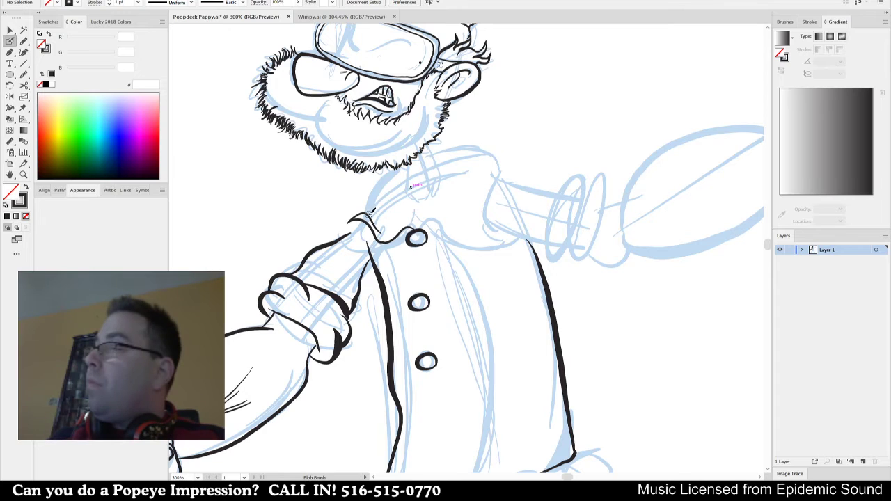
{"action": "mouse_move", "coordinate": [390, 200]}
{"action": "left_mouse_down"}
{"action": "mouse_move", "coordinate": [395, 178]}
{"action": "mouse_move", "coordinate": [416, 169]}
{"action": "left_mouse_up"}
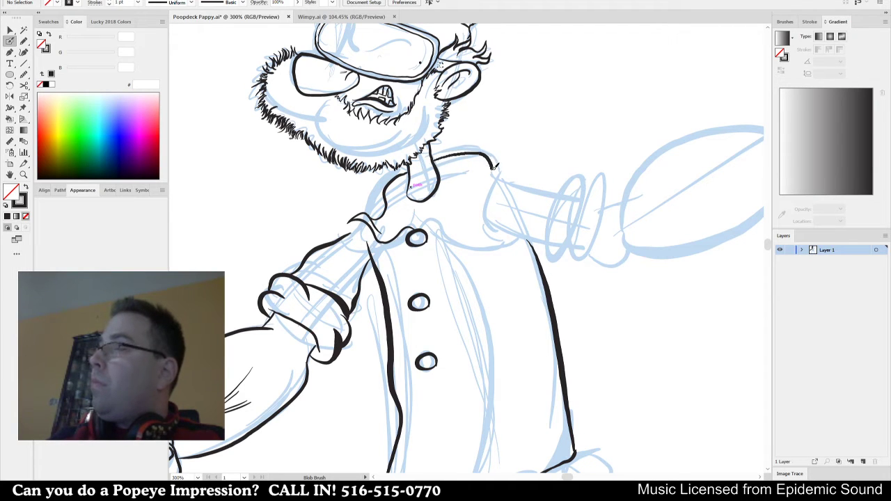
Ink the opposite collar flap from the neck to a curled tip and back to the top button, redoing its upper curve lower.
{"action": "left_click_drag", "start_coordinate": [494, 167], "coordinate": [484, 198]}
{"action": "key", "text": "ctrl+z"}
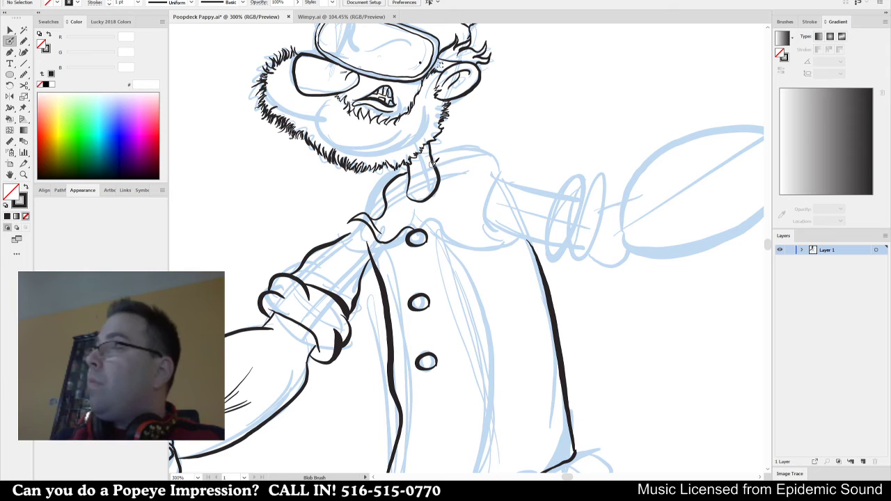
{"action": "mouse_move", "coordinate": [432, 161]}
{"action": "left_mouse_down"}
{"action": "mouse_move", "coordinate": [473, 161]}
{"action": "mouse_move", "coordinate": [486, 194]}
{"action": "left_mouse_up"}
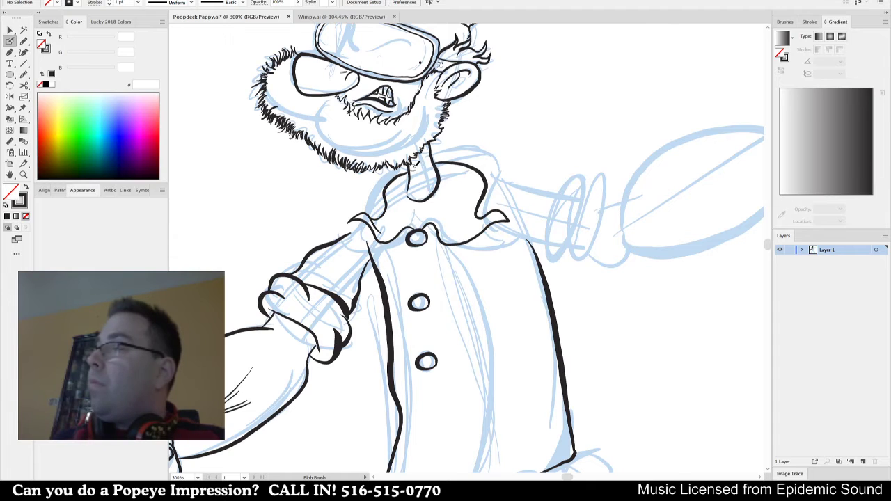
Erase the rounded lower end of the neck outline inside the collar, keeping the two neck lines under the beard.
{"action": "key", "text": "shift+e"}
{"action": "left_click_drag", "start_coordinate": [408, 202], "coordinate": [439, 185]}
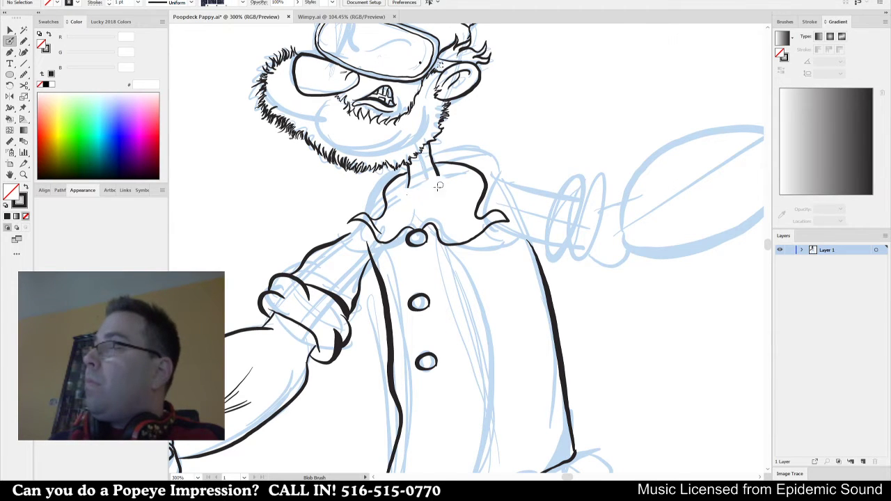
{"action": "key", "text": "ctrl+z"}
Ink the shirt's open neckline down to the top button and add short crease lines on the exposed chest.
{"action": "key", "text": "ctrl+0"}
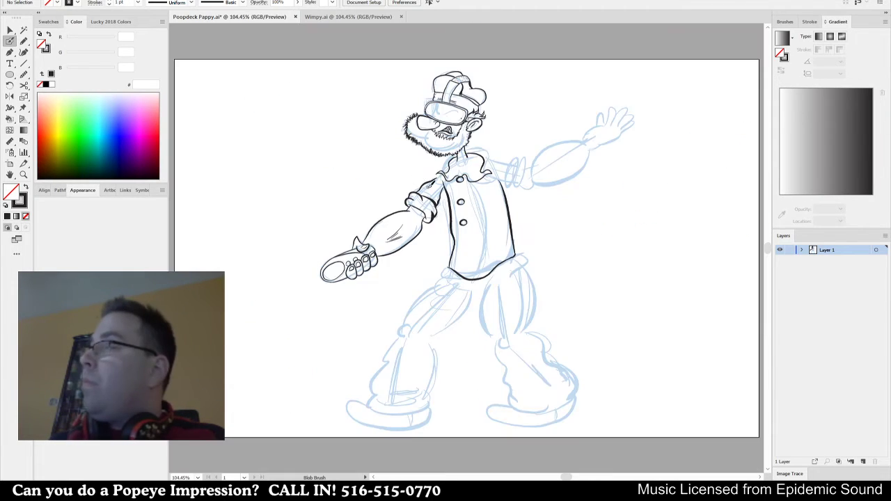
{"action": "scroll", "coordinate": [473, 147], "scroll_direction": "up", "scroll_amount": 5}
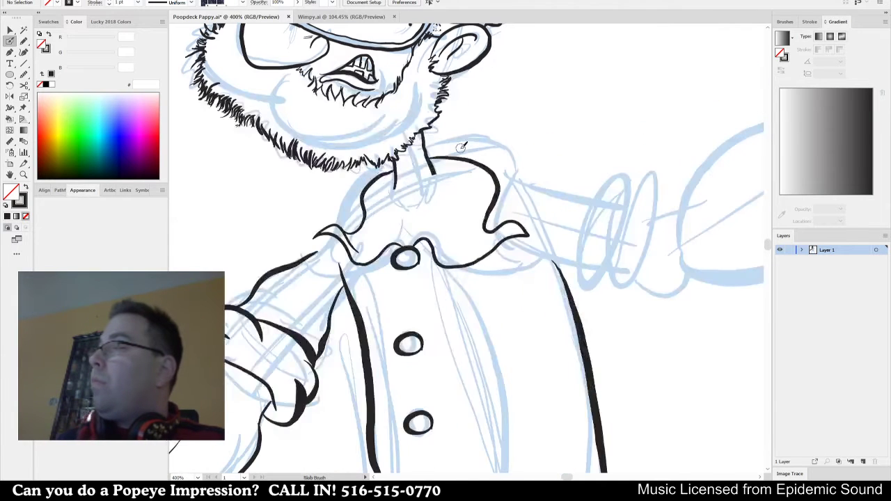
{"action": "mouse_move", "coordinate": [396, 167]}
{"action": "left_mouse_down"}
{"action": "mouse_move", "coordinate": [394, 198]}
{"action": "mouse_move", "coordinate": [382, 206]}
{"action": "mouse_move", "coordinate": [400, 244]}
{"action": "mouse_move", "coordinate": [454, 188]}
{"action": "left_mouse_up"}
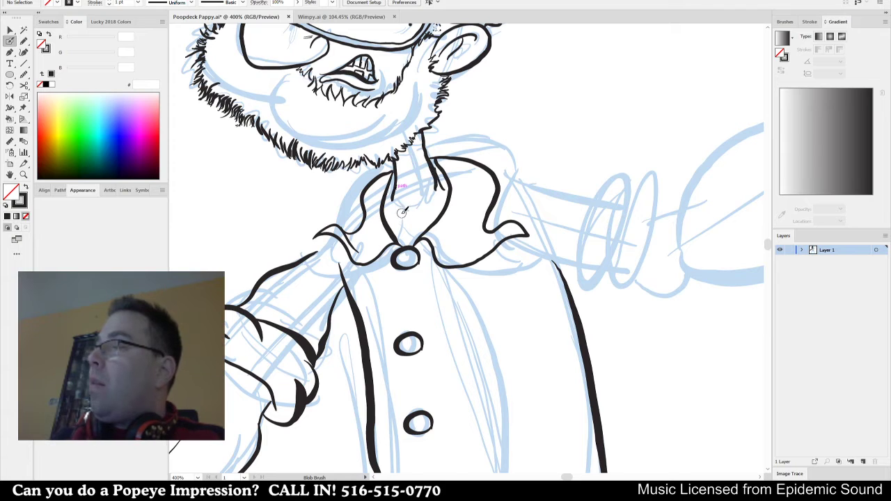
{"action": "left_click_drag", "start_coordinate": [404, 216], "coordinate": [409, 232]}
{"action": "mouse_move", "coordinate": [420, 222]}
{"action": "left_mouse_down"}
{"action": "mouse_move", "coordinate": [415, 233]}
{"action": "mouse_move", "coordinate": [434, 203]}
{"action": "left_mouse_up"}
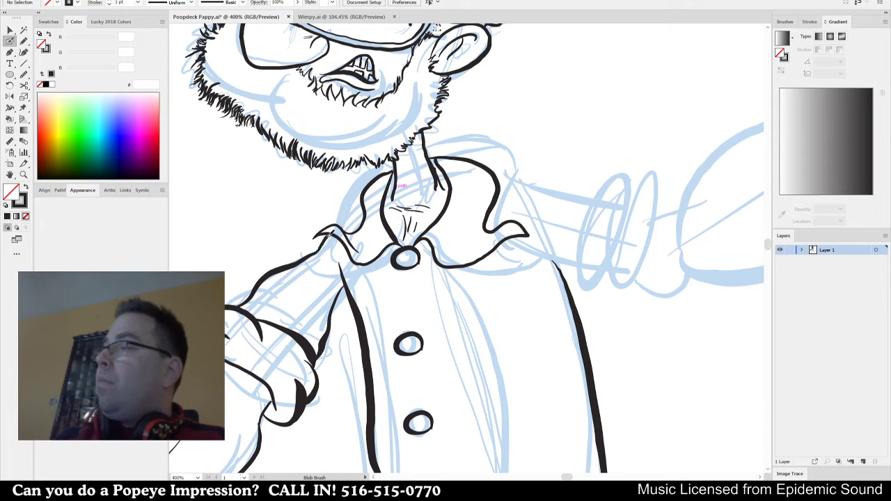
Ink the shoulder lines behind both collar flaps and the upper edge of the outstretched arm's sleeve, redoing the shoulder's top.
{"action": "left_click_drag", "start_coordinate": [325, 236], "coordinate": [375, 169]}
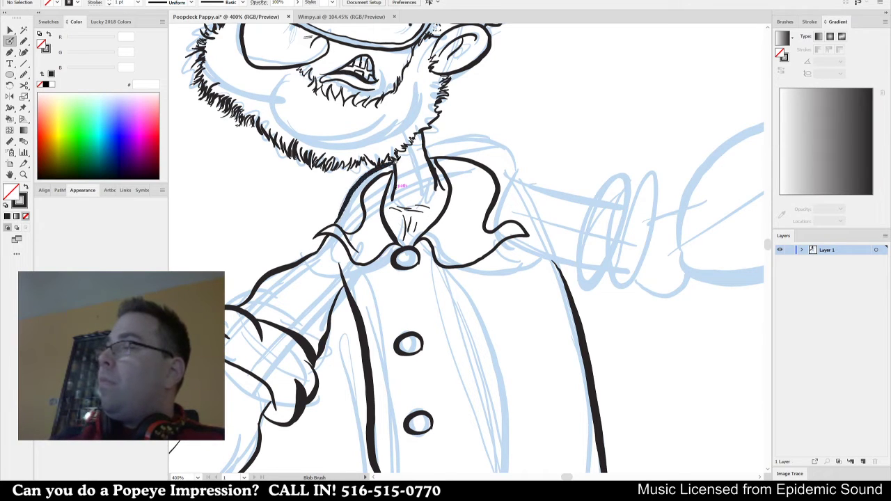
{"action": "mouse_move", "coordinate": [420, 151]}
{"action": "left_mouse_down"}
{"action": "mouse_move", "coordinate": [485, 145]}
{"action": "mouse_move", "coordinate": [559, 168]}
{"action": "mouse_move", "coordinate": [567, 215]}
{"action": "left_mouse_up"}
{"action": "left_click_drag", "start_coordinate": [623, 315], "coordinate": [481, 272]}
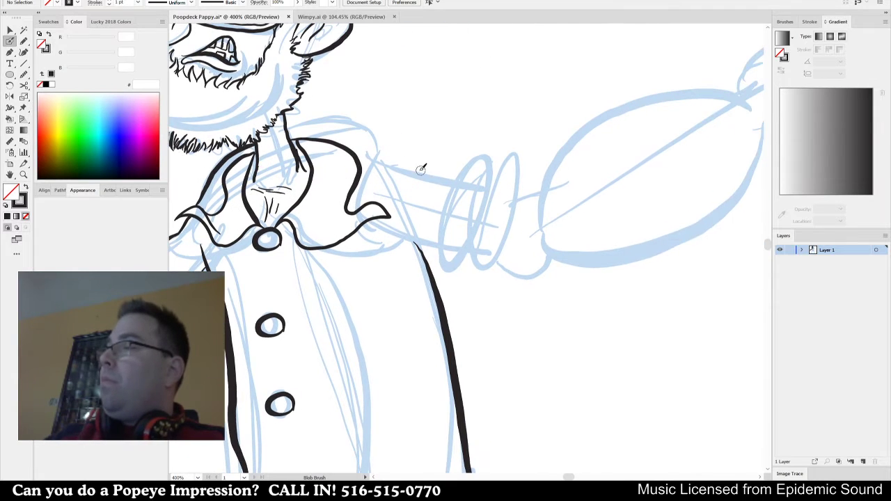
{"action": "left_click_drag", "start_coordinate": [377, 145], "coordinate": [458, 169]}
{"action": "left_click_drag", "start_coordinate": [392, 149], "coordinate": [369, 131]}
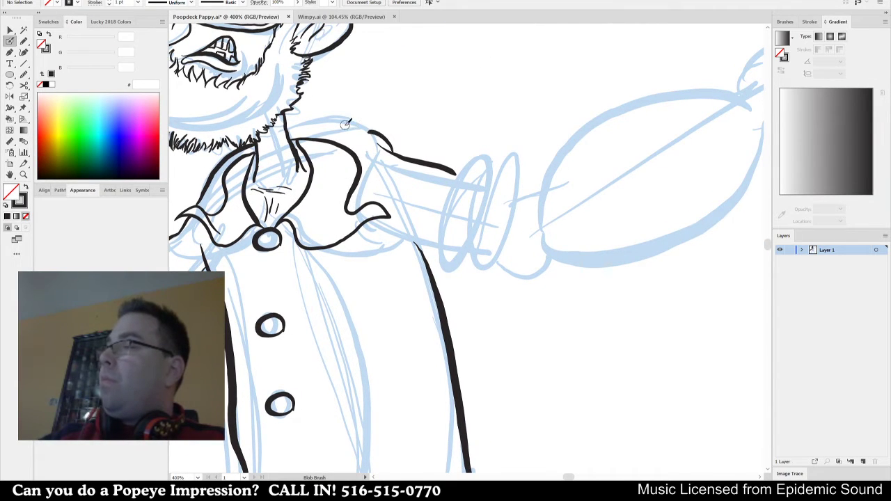
{"action": "mouse_move", "coordinate": [286, 128]}
{"action": "left_mouse_down"}
{"action": "mouse_move", "coordinate": [355, 117]}
{"action": "mouse_move", "coordinate": [381, 131]}
{"action": "left_mouse_up"}
{"action": "key", "text": "ctrl+z"}
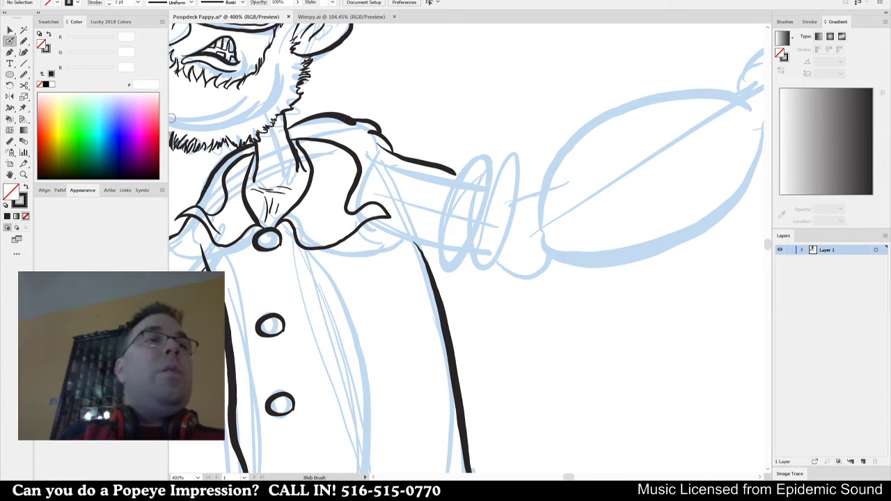
Ink the outstretched sleeve's lower edge and its cuff as two thick rolled folds, redoing the second fold.
{"action": "mouse_move", "coordinate": [504, 275]}
{"action": "left_mouse_down"}
{"action": "mouse_move", "coordinate": [491, 280]}
{"action": "mouse_move", "coordinate": [501, 263]}
{"action": "mouse_move", "coordinate": [491, 279]}
{"action": "mouse_move", "coordinate": [473, 274]}
{"action": "left_mouse_up"}
{"action": "mouse_move", "coordinate": [380, 229]}
{"action": "left_mouse_down"}
{"action": "mouse_move", "coordinate": [401, 235]}
{"action": "mouse_move", "coordinate": [433, 227]}
{"action": "left_mouse_up"}
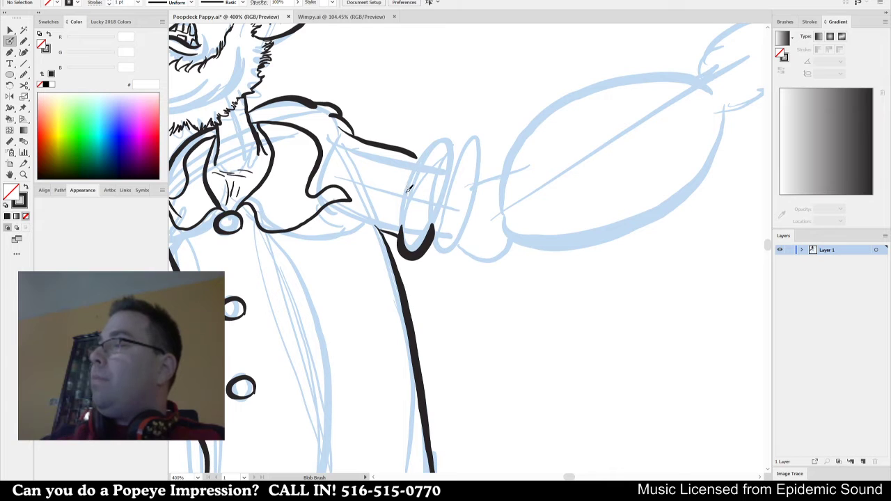
{"action": "left_click_drag", "start_coordinate": [407, 192], "coordinate": [451, 156]}
{"action": "left_click_drag", "start_coordinate": [438, 188], "coordinate": [474, 149]}
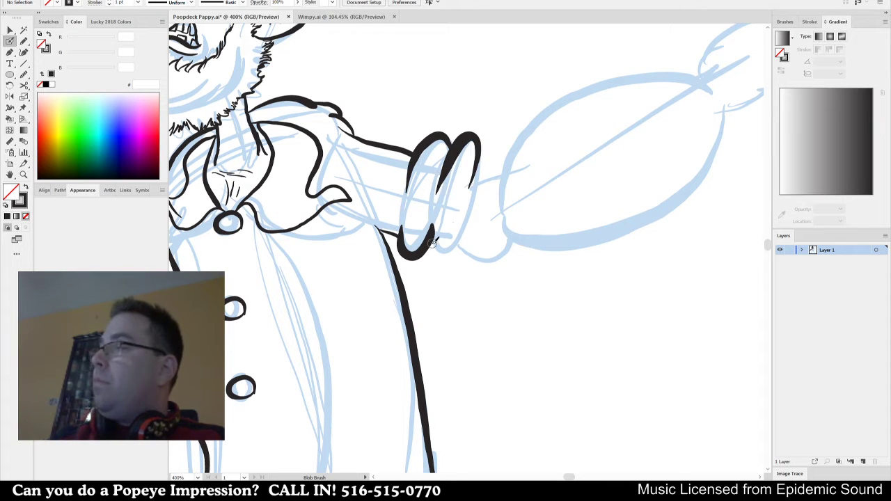
{"action": "mouse_move", "coordinate": [433, 242]}
{"action": "left_mouse_down"}
{"action": "mouse_move", "coordinate": [460, 240]}
{"action": "mouse_move", "coordinate": [482, 162]}
{"action": "mouse_move", "coordinate": [439, 244]}
{"action": "mouse_move", "coordinate": [451, 264]}
{"action": "mouse_move", "coordinate": [466, 223]}
{"action": "mouse_move", "coordinate": [458, 262]}
{"action": "mouse_move", "coordinate": [461, 231]}
{"action": "left_mouse_up"}
{"action": "key", "text": "ctrl+z"}
{"action": "key", "text": "ctrl+z"}
{"action": "left_click_drag", "start_coordinate": [532, 274], "coordinate": [439, 341]}
{"action": "left_click_drag", "start_coordinate": [478, 314], "coordinate": [483, 330]}
Ink the outstretched arm's elbow and the bulging upper and lower contours of its forearm up to the wrist.
{"action": "left_click_drag", "start_coordinate": [369, 337], "coordinate": [402, 342]}
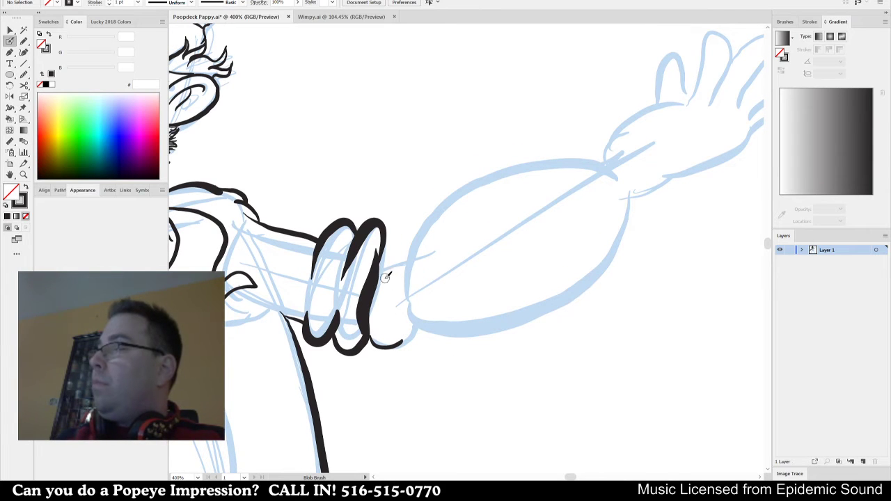
{"action": "mouse_move", "coordinate": [380, 270]}
{"action": "left_mouse_down"}
{"action": "mouse_move", "coordinate": [407, 263]}
{"action": "mouse_move", "coordinate": [416, 334]}
{"action": "mouse_move", "coordinate": [379, 320]}
{"action": "mouse_move", "coordinate": [366, 327]}
{"action": "mouse_move", "coordinate": [378, 306]}
{"action": "mouse_move", "coordinate": [496, 225]}
{"action": "mouse_move", "coordinate": [582, 206]}
{"action": "left_mouse_up"}
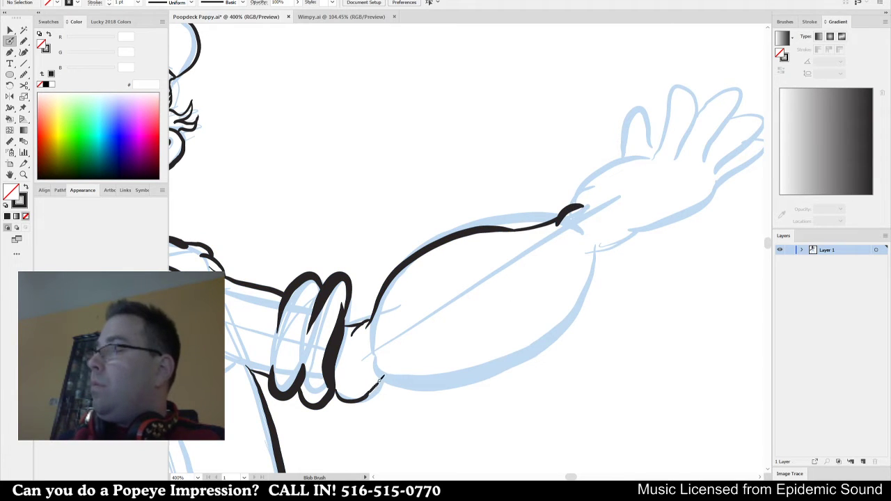
{"action": "mouse_move", "coordinate": [345, 387]}
{"action": "left_mouse_down"}
{"action": "mouse_move", "coordinate": [499, 366]}
{"action": "mouse_move", "coordinate": [582, 297]}
{"action": "mouse_move", "coordinate": [597, 256]}
{"action": "mouse_move", "coordinate": [554, 345]}
{"action": "mouse_move", "coordinate": [506, 372]}
{"action": "mouse_move", "coordinate": [445, 388]}
{"action": "mouse_move", "coordinate": [358, 369]}
{"action": "left_mouse_up"}
{"action": "key", "text": "ctrl+z"}
{"action": "left_click_drag", "start_coordinate": [582, 334], "coordinate": [450, 418]}
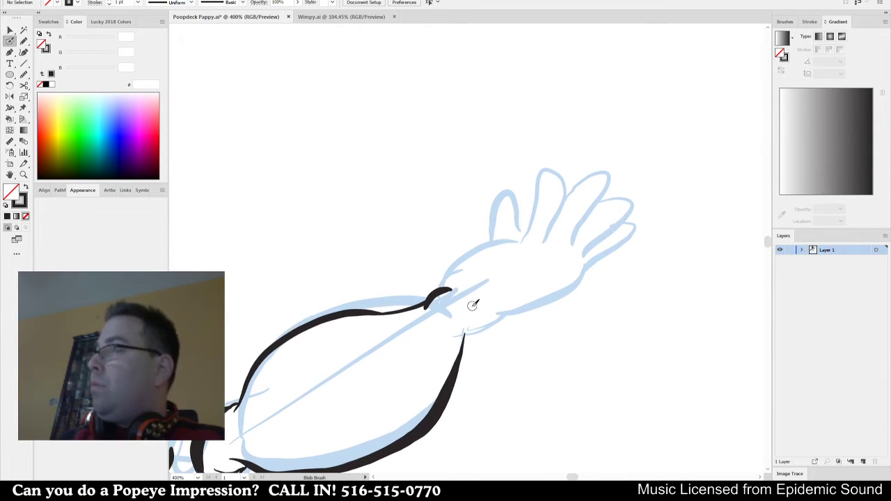
Ink the open hand's lower wrist line and the rounded base of its thumb, redoing the thumb side's curve.
{"action": "left_click_drag", "start_coordinate": [462, 339], "coordinate": [508, 316]}
{"action": "mouse_move", "coordinate": [447, 288]}
{"action": "left_mouse_down"}
{"action": "mouse_move", "coordinate": [453, 271]}
{"action": "mouse_move", "coordinate": [505, 243]}
{"action": "left_mouse_up"}
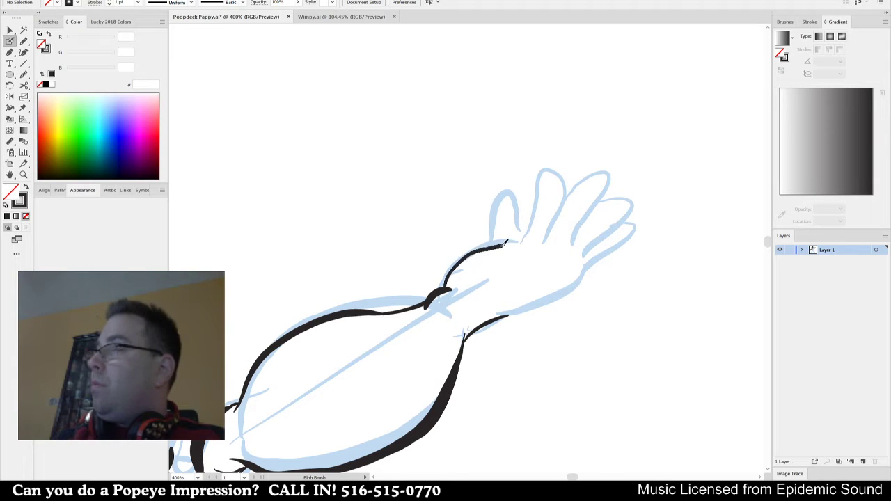
{"action": "key", "text": "ctrl+z"}
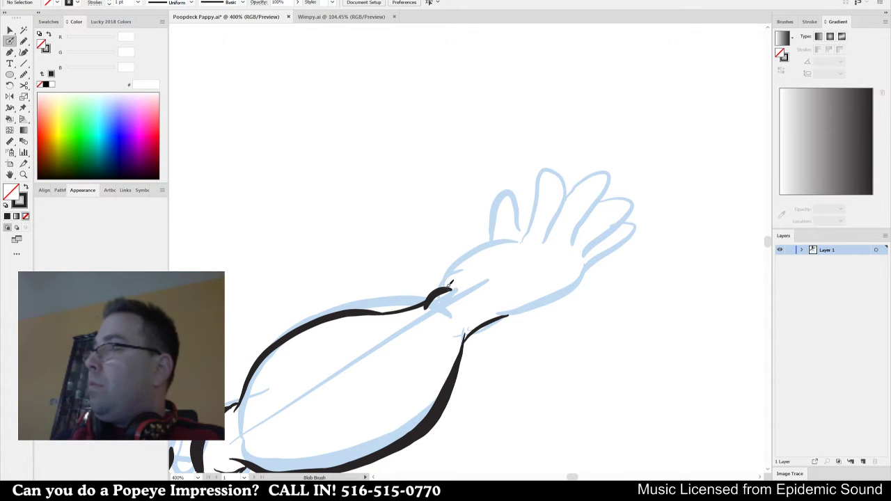
{"action": "mouse_move", "coordinate": [450, 285]}
{"action": "left_mouse_down"}
{"action": "mouse_move", "coordinate": [469, 254]}
{"action": "mouse_move", "coordinate": [496, 247]}
{"action": "left_mouse_up"}
Ink the open hand's four fingers and its outer edge back to the wrist, redoing one finger.
{"action": "mouse_move", "coordinate": [536, 227]}
{"action": "left_mouse_down"}
{"action": "mouse_move", "coordinate": [554, 170]}
{"action": "mouse_move", "coordinate": [556, 231]}
{"action": "mouse_move", "coordinate": [537, 248]}
{"action": "left_mouse_up"}
{"action": "mouse_move", "coordinate": [557, 212]}
{"action": "left_mouse_down"}
{"action": "mouse_move", "coordinate": [600, 164]}
{"action": "mouse_move", "coordinate": [600, 191]}
{"action": "mouse_move", "coordinate": [569, 244]}
{"action": "left_mouse_up"}
{"action": "key", "text": "ctrl+z"}
{"action": "mouse_move", "coordinate": [565, 213]}
{"action": "left_mouse_down"}
{"action": "mouse_move", "coordinate": [577, 164]}
{"action": "mouse_move", "coordinate": [592, 161]}
{"action": "mouse_move", "coordinate": [582, 229]}
{"action": "mouse_move", "coordinate": [603, 181]}
{"action": "mouse_move", "coordinate": [625, 187]}
{"action": "mouse_move", "coordinate": [582, 248]}
{"action": "left_mouse_up"}
{"action": "mouse_move", "coordinate": [614, 196]}
{"action": "left_mouse_down"}
{"action": "mouse_move", "coordinate": [612, 239]}
{"action": "mouse_move", "coordinate": [566, 285]}
{"action": "mouse_move", "coordinate": [497, 316]}
{"action": "left_mouse_up"}
Ink the open hand's thumb closer to the wrist than in the rough, redoing its outline and adding small crease lines.
{"action": "mouse_move", "coordinate": [492, 252]}
{"action": "left_mouse_down"}
{"action": "mouse_move", "coordinate": [495, 224]}
{"action": "mouse_move", "coordinate": [518, 209]}
{"action": "left_mouse_up"}
{"action": "key", "text": "ctrl+z"}
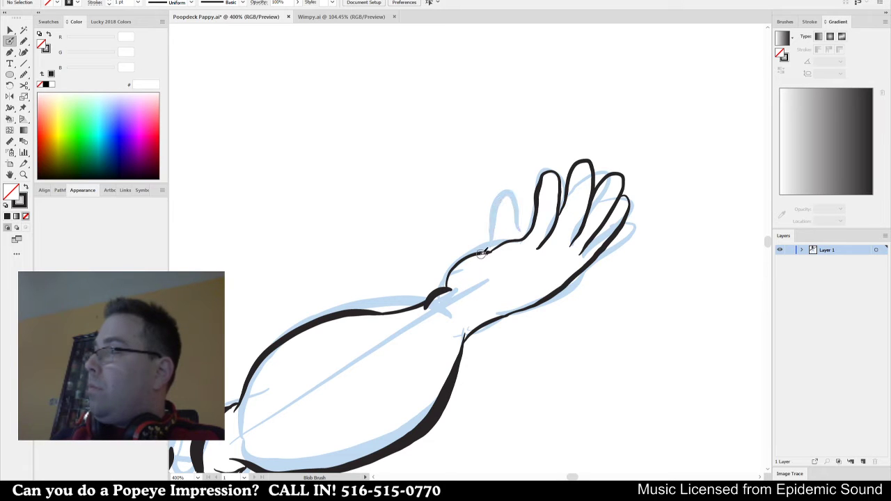
{"action": "mouse_move", "coordinate": [478, 253]}
{"action": "left_mouse_down"}
{"action": "mouse_move", "coordinate": [507, 206]}
{"action": "mouse_move", "coordinate": [515, 230]}
{"action": "mouse_move", "coordinate": [508, 241]}
{"action": "mouse_move", "coordinate": [489, 204]}
{"action": "mouse_move", "coordinate": [478, 210]}
{"action": "mouse_move", "coordinate": [466, 257]}
{"action": "left_mouse_up"}
{"action": "key", "text": "ctrl+z"}
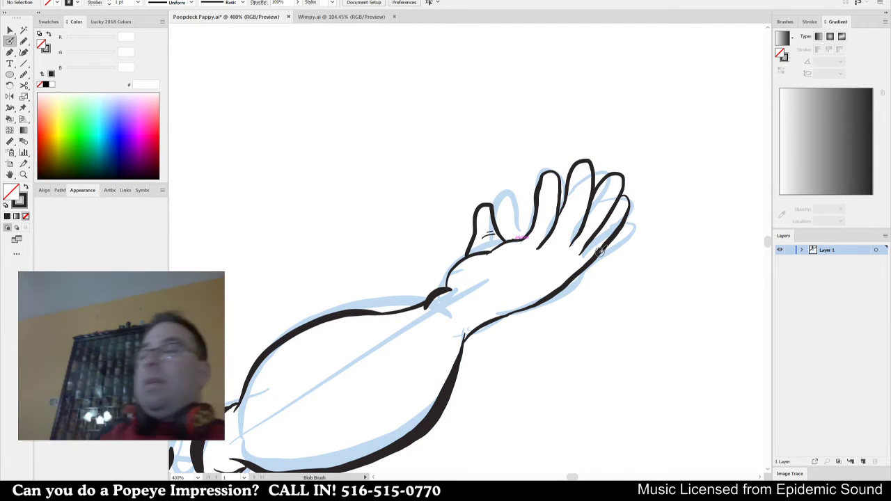
{"action": "key", "text": "ctrl+0"}
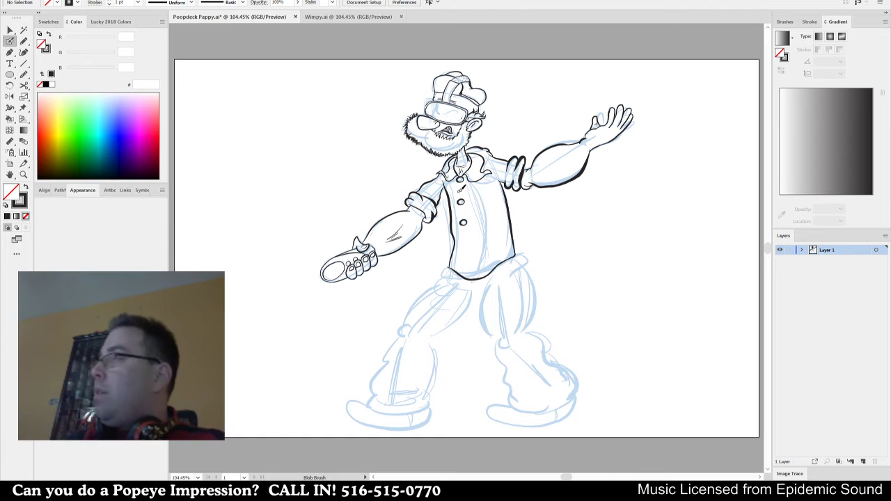
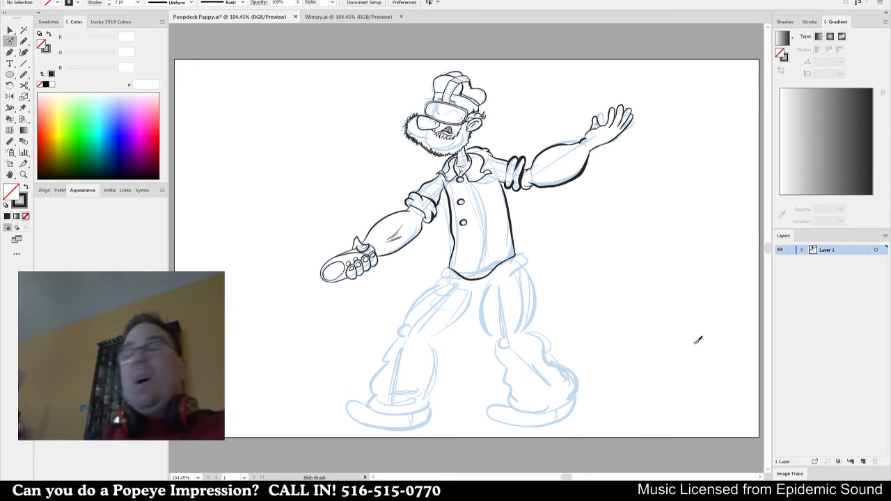
Ink the trousers' waistband below the shirt hem, with its rounded end and lower edge, redoing the first stroke.
{"action": "scroll", "coordinate": [453, 300], "scroll_direction": "up", "scroll_amount": 3}
{"action": "scroll", "coordinate": [454, 298], "scroll_direction": "down", "scroll_amount": 2}
{"action": "key", "text": "ctrl"}
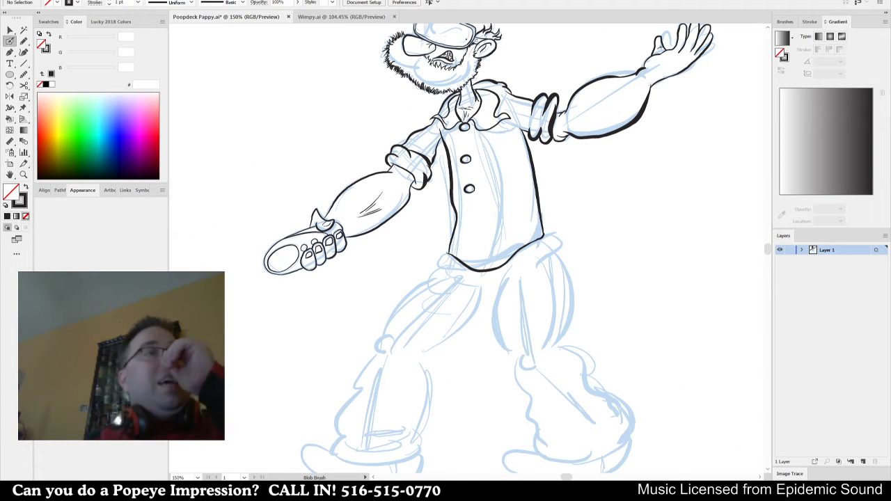
{"action": "scroll", "coordinate": [499, 323], "scroll_direction": "down", "scroll_amount": 2}
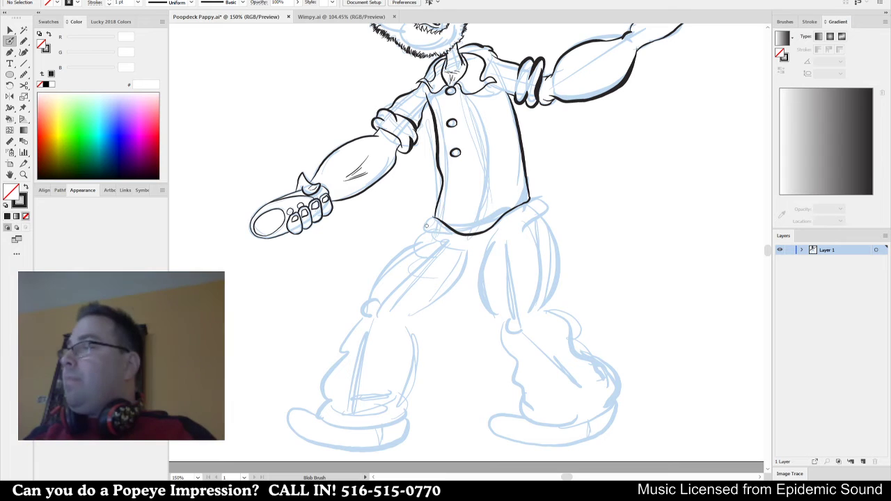
{"action": "left_click_drag", "start_coordinate": [426, 215], "coordinate": [445, 230]}
{"action": "key", "text": "ctrl+z"}
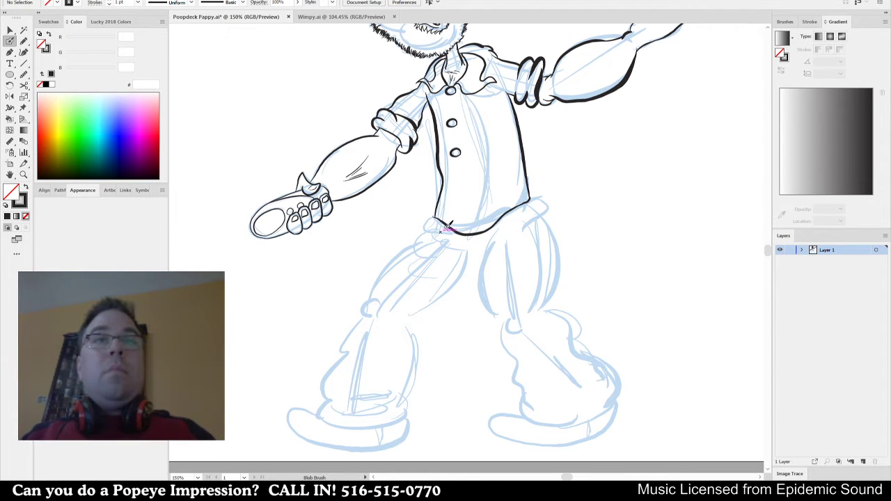
{"action": "mouse_move", "coordinate": [437, 216]}
{"action": "left_mouse_down"}
{"action": "mouse_move", "coordinate": [455, 234]}
{"action": "mouse_move", "coordinate": [446, 218]}
{"action": "mouse_move", "coordinate": [456, 241]}
{"action": "mouse_move", "coordinate": [450, 234]}
{"action": "mouse_move", "coordinate": [491, 228]}
{"action": "left_mouse_up"}
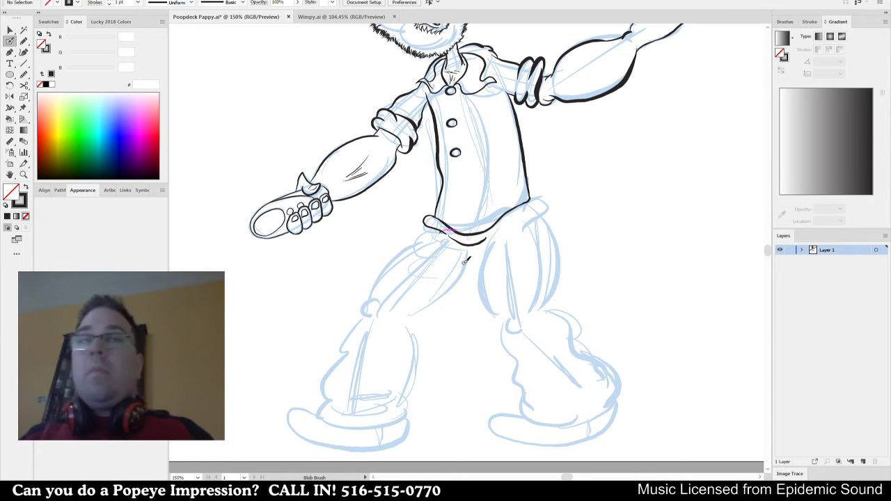
Ink the inner contour and bunched cuff of the trouser leg below the outstretched arm, redoing the inner thigh and adding cuff fold lines.
{"action": "mouse_move", "coordinate": [475, 252]}
{"action": "left_mouse_down"}
{"action": "mouse_move", "coordinate": [470, 273]}
{"action": "mouse_move", "coordinate": [503, 327]}
{"action": "left_mouse_up"}
{"action": "key", "text": "ctrl+z"}
{"action": "mouse_move", "coordinate": [475, 252]}
{"action": "left_mouse_down"}
{"action": "mouse_move", "coordinate": [478, 291]}
{"action": "mouse_move", "coordinate": [502, 320]}
{"action": "mouse_move", "coordinate": [490, 306]}
{"action": "mouse_move", "coordinate": [498, 340]}
{"action": "mouse_move", "coordinate": [516, 358]}
{"action": "mouse_move", "coordinate": [505, 325]}
{"action": "mouse_move", "coordinate": [507, 370]}
{"action": "mouse_move", "coordinate": [518, 397]}
{"action": "mouse_move", "coordinate": [522, 389]}
{"action": "mouse_move", "coordinate": [517, 419]}
{"action": "mouse_move", "coordinate": [525, 419]}
{"action": "mouse_move", "coordinate": [517, 420]}
{"action": "mouse_move", "coordinate": [541, 406]}
{"action": "mouse_move", "coordinate": [525, 400]}
{"action": "mouse_move", "coordinate": [572, 402]}
{"action": "left_mouse_up"}
{"action": "mouse_move", "coordinate": [575, 359]}
{"action": "left_mouse_down"}
{"action": "mouse_move", "coordinate": [615, 376]}
{"action": "mouse_move", "coordinate": [610, 369]}
{"action": "mouse_move", "coordinate": [619, 369]}
{"action": "mouse_move", "coordinate": [621, 394]}
{"action": "mouse_move", "coordinate": [605, 406]}
{"action": "left_mouse_up"}
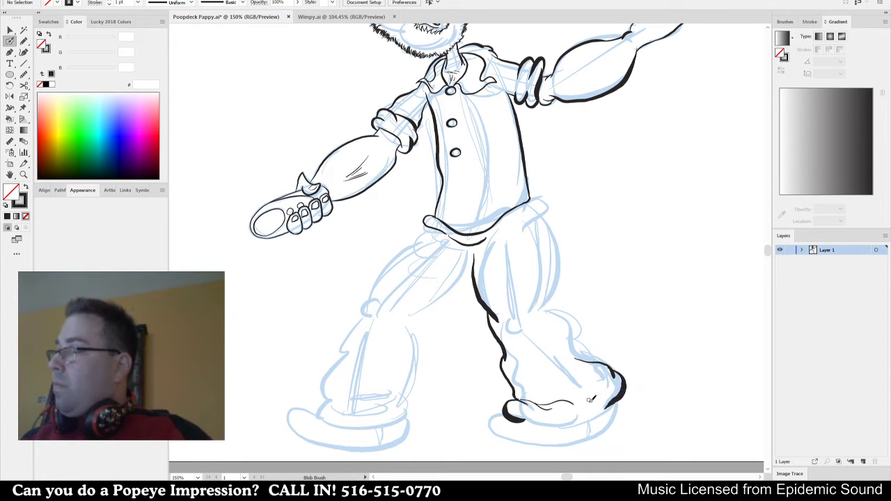
{"action": "mouse_move", "coordinate": [522, 416]}
{"action": "left_mouse_down"}
{"action": "mouse_move", "coordinate": [550, 426]}
{"action": "mouse_move", "coordinate": [589, 416]}
{"action": "mouse_move", "coordinate": [608, 398]}
{"action": "left_mouse_up"}
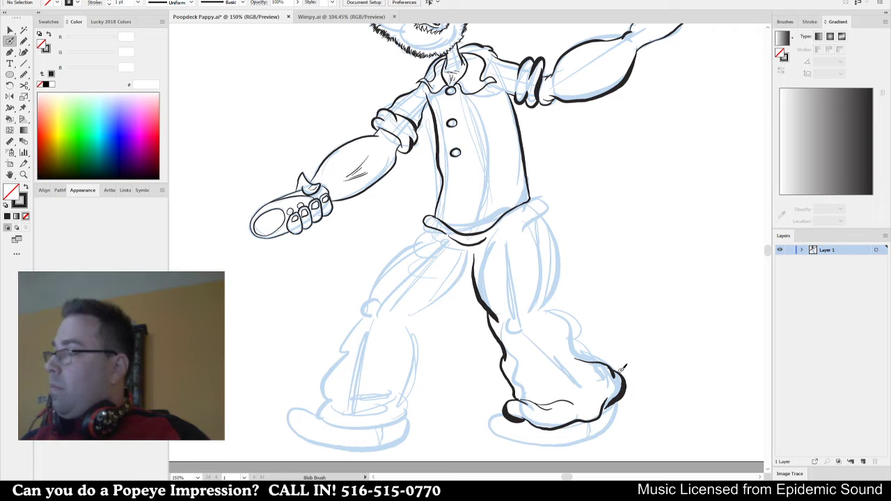
{"action": "mouse_move", "coordinate": [517, 412]}
{"action": "left_mouse_down"}
{"action": "mouse_move", "coordinate": [567, 427]}
{"action": "mouse_move", "coordinate": [600, 412]}
{"action": "mouse_move", "coordinate": [610, 392]}
{"action": "mouse_move", "coordinate": [605, 410]}
{"action": "mouse_move", "coordinate": [608, 396]}
{"action": "mouse_move", "coordinate": [560, 430]}
{"action": "left_mouse_up"}
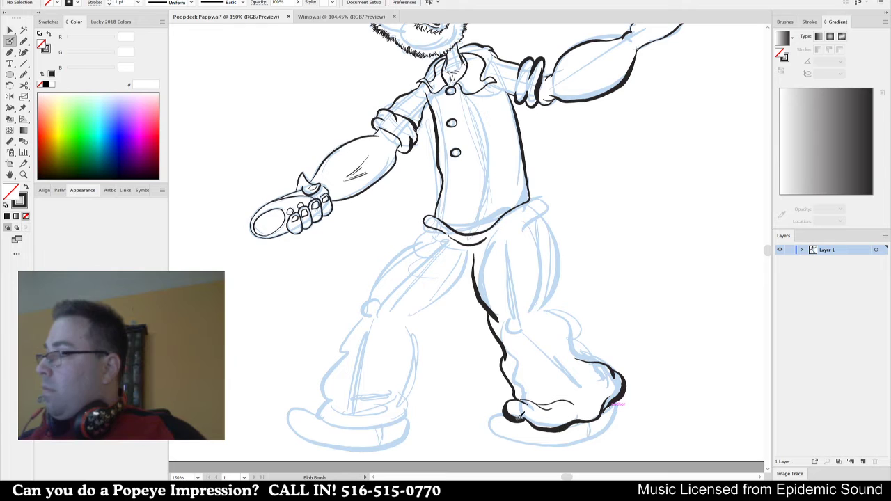
{"action": "left_click_drag", "start_coordinate": [556, 389], "coordinate": [589, 380]}
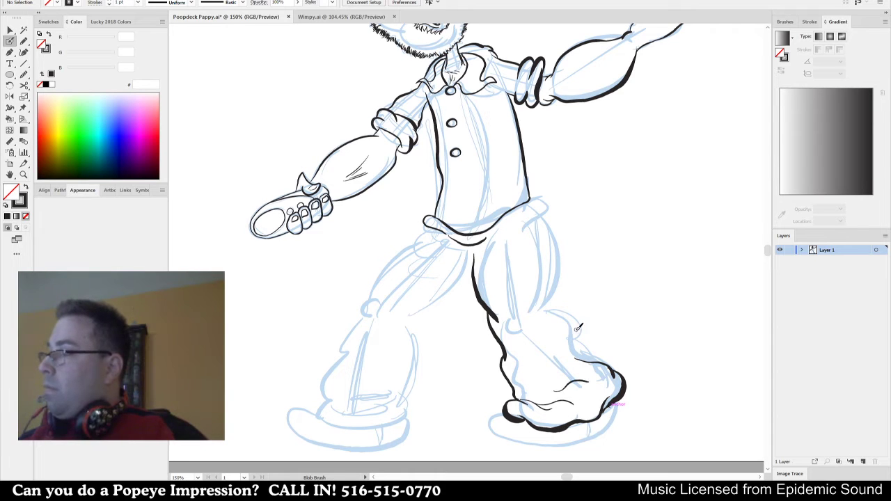
Ink the same leg's outer contour along the thigh and from the knee down to the cuff, redoing the thigh curve.
{"action": "mouse_move", "coordinate": [554, 304]}
{"action": "left_mouse_down"}
{"action": "mouse_move", "coordinate": [566, 311]}
{"action": "mouse_move", "coordinate": [579, 358]}
{"action": "left_mouse_up"}
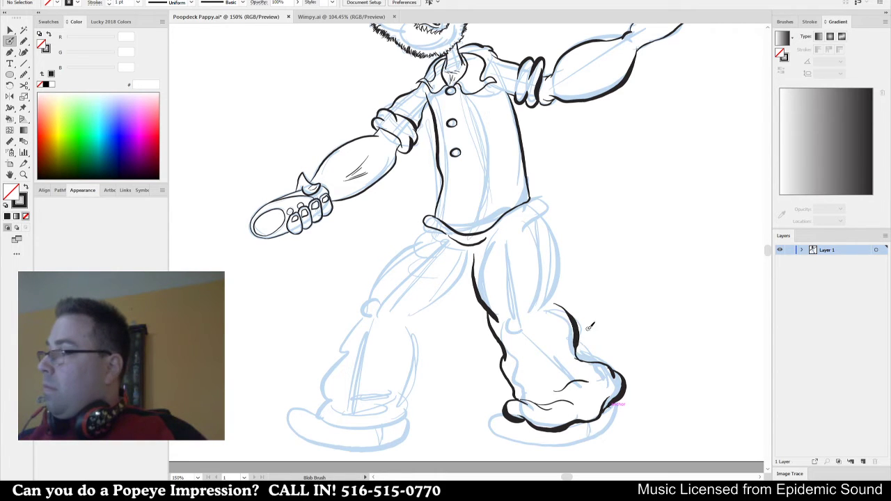
{"action": "mouse_move", "coordinate": [538, 214]}
{"action": "left_mouse_down"}
{"action": "mouse_move", "coordinate": [556, 238]}
{"action": "mouse_move", "coordinate": [560, 288]}
{"action": "mouse_move", "coordinate": [551, 303]}
{"action": "mouse_move", "coordinate": [564, 282]}
{"action": "mouse_move", "coordinate": [555, 241]}
{"action": "left_mouse_up"}
{"action": "key", "text": "ctrl+z"}
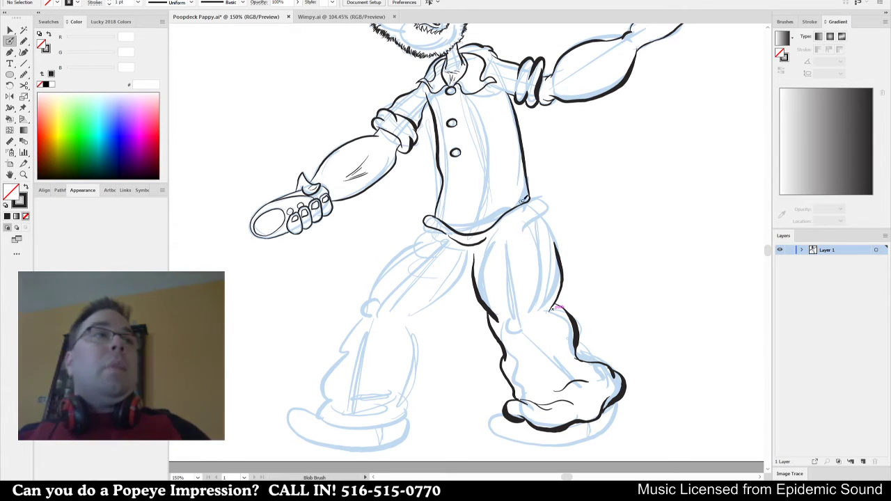
Ink the waistband's end and the gathered folds at the hip below the outstretched arm, redoing the lower folds.
{"action": "left_click_drag", "start_coordinate": [514, 237], "coordinate": [544, 197]}
{"action": "left_click_drag", "start_coordinate": [523, 232], "coordinate": [545, 206]}
{"action": "left_click_drag", "start_coordinate": [522, 241], "coordinate": [547, 207]}
{"action": "left_click_drag", "start_coordinate": [528, 244], "coordinate": [543, 232]}
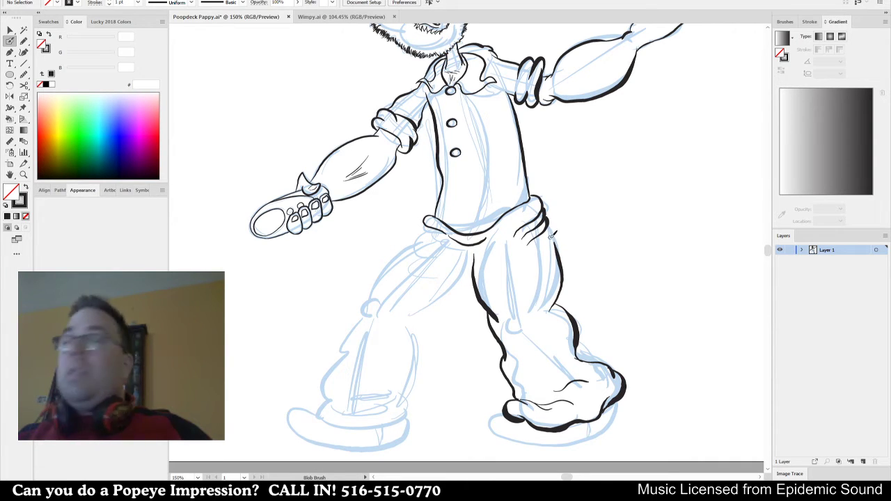
{"action": "key", "text": "ctrl+z"}
{"action": "key", "text": "ctrl+z"}
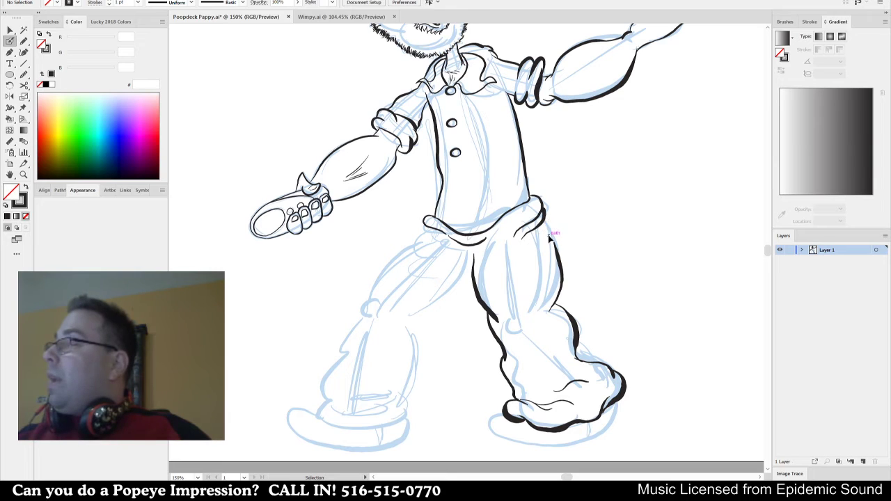
{"action": "left_click_drag", "start_coordinate": [542, 200], "coordinate": [543, 256]}
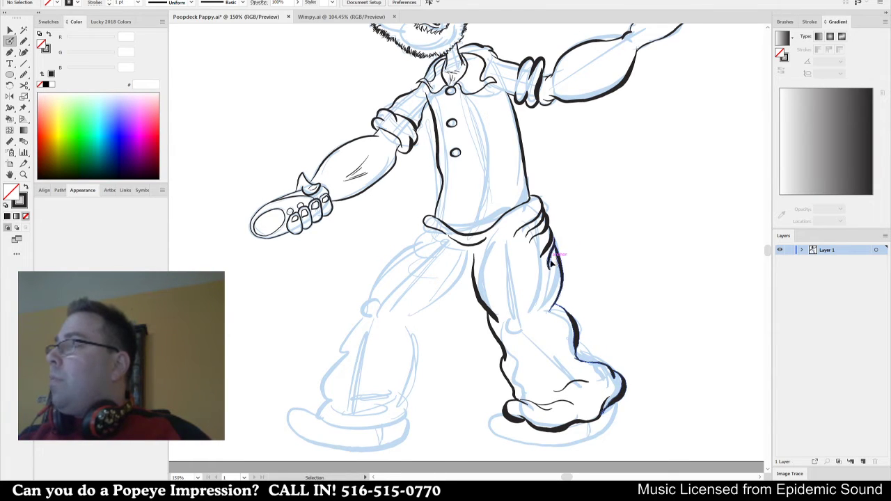
Ink the gathered folds at the opposite hip, that leg's inner thigh line, and a crease at the first leg's knee.
{"action": "left_click_drag", "start_coordinate": [556, 256], "coordinate": [582, 248]}
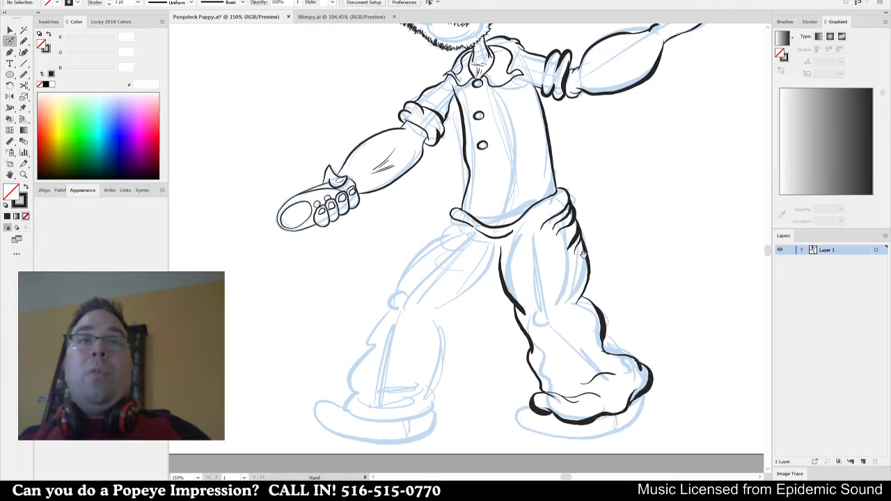
{"action": "mouse_move", "coordinate": [454, 217]}
{"action": "left_mouse_down"}
{"action": "mouse_move", "coordinate": [453, 254]}
{"action": "mouse_move", "coordinate": [485, 276]}
{"action": "left_mouse_up"}
{"action": "left_click_drag", "start_coordinate": [440, 313], "coordinate": [496, 273]}
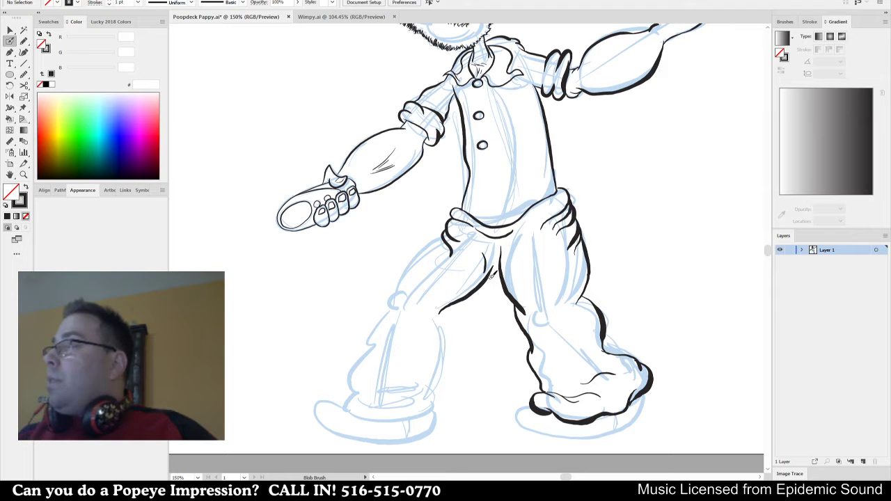
{"action": "mouse_move", "coordinate": [503, 304]}
{"action": "left_mouse_down"}
{"action": "mouse_move", "coordinate": [540, 267]}
{"action": "mouse_move", "coordinate": [595, 288]}
{"action": "left_mouse_up"}
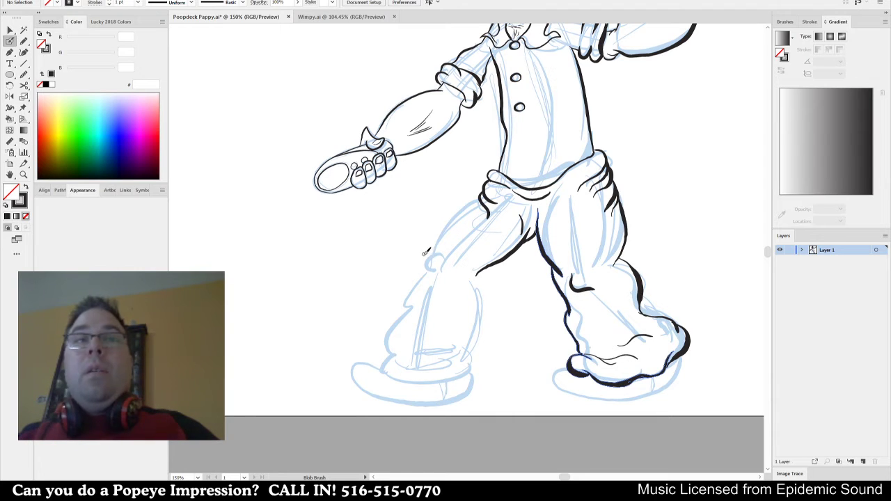
Ink the second leg's bulging knee and the front contour of its thigh up to the hip folds, redoing the knee.
{"action": "left_click_drag", "start_coordinate": [432, 257], "coordinate": [431, 277]}
{"action": "key", "text": "ctrl+z"}
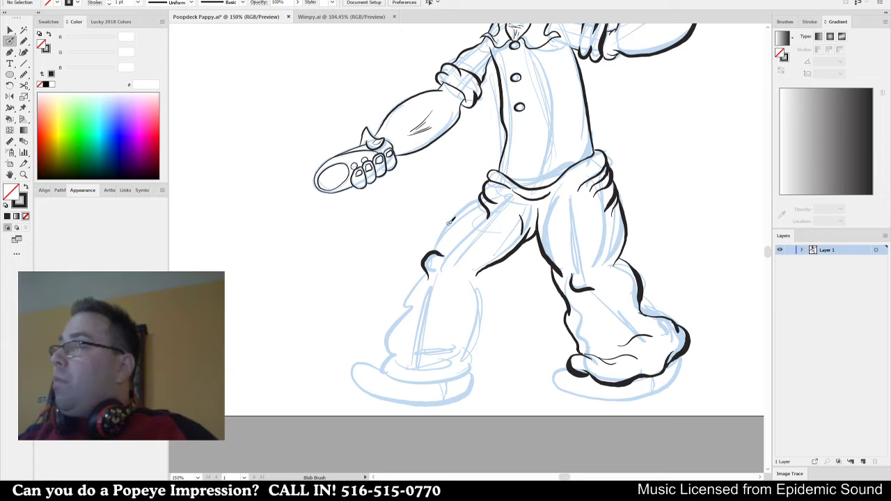
{"action": "mouse_move", "coordinate": [435, 256]}
{"action": "left_mouse_down"}
{"action": "mouse_move", "coordinate": [439, 234]}
{"action": "mouse_move", "coordinate": [472, 215]}
{"action": "left_mouse_up"}
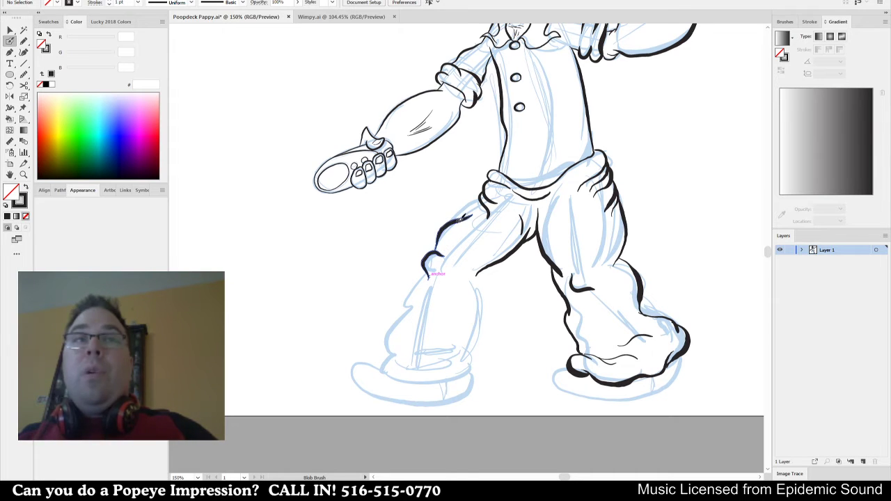
{"action": "left_click_drag", "start_coordinate": [470, 211], "coordinate": [487, 198]}
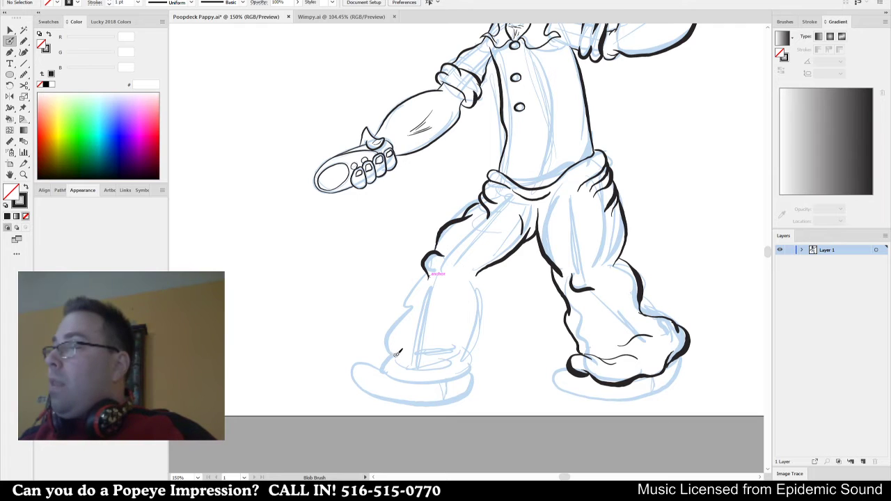
Ink the second leg's rolled cuff and both sides of its lower leg, and close the contour gap at the first leg's knee.
{"action": "mouse_move", "coordinate": [403, 355]}
{"action": "left_mouse_down"}
{"action": "mouse_move", "coordinate": [400, 364]}
{"action": "mouse_move", "coordinate": [439, 378]}
{"action": "mouse_move", "coordinate": [470, 353]}
{"action": "mouse_move", "coordinate": [463, 349]}
{"action": "left_mouse_up"}
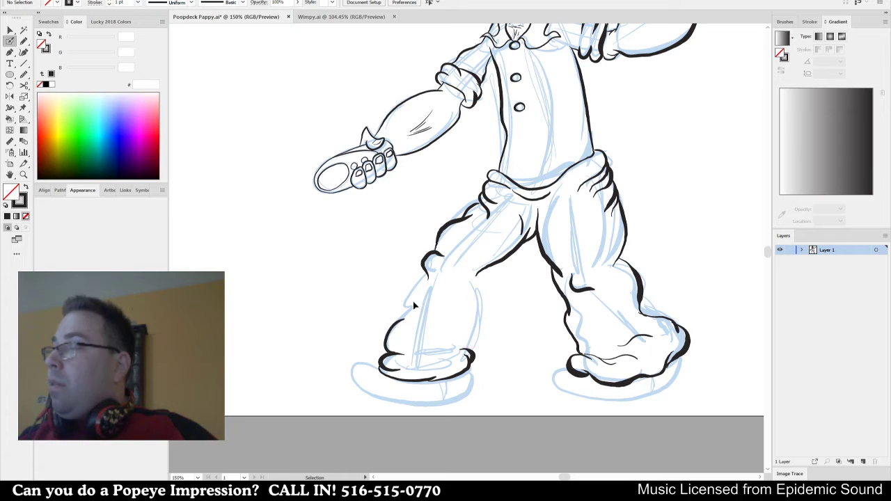
{"action": "mouse_move", "coordinate": [424, 274]}
{"action": "left_mouse_down"}
{"action": "mouse_move", "coordinate": [401, 332]}
{"action": "mouse_move", "coordinate": [414, 364]}
{"action": "mouse_move", "coordinate": [458, 341]}
{"action": "mouse_move", "coordinate": [451, 357]}
{"action": "mouse_move", "coordinate": [475, 332]}
{"action": "mouse_move", "coordinate": [478, 269]}
{"action": "mouse_move", "coordinate": [478, 313]}
{"action": "left_mouse_up"}
{"action": "left_click_drag", "start_coordinate": [481, 272], "coordinate": [478, 315]}
{"action": "left_click_drag", "start_coordinate": [678, 300], "coordinate": [652, 288]}
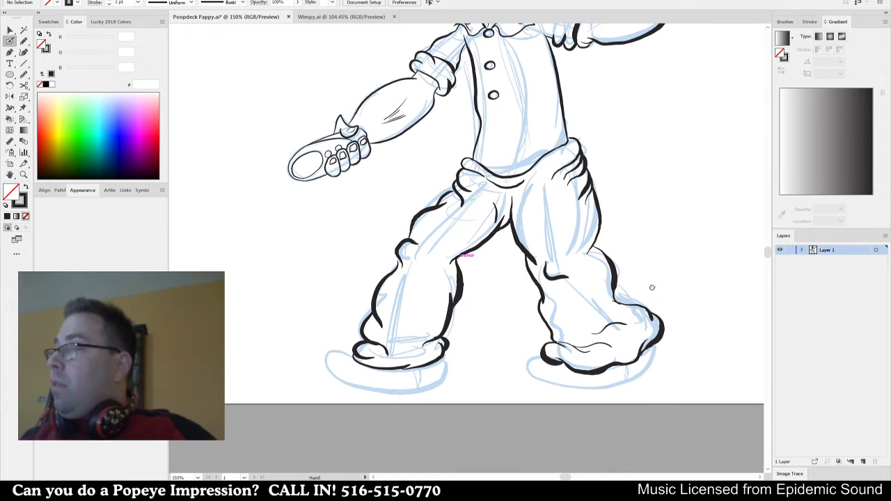
{"action": "left_click_drag", "start_coordinate": [592, 247], "coordinate": [608, 254]}
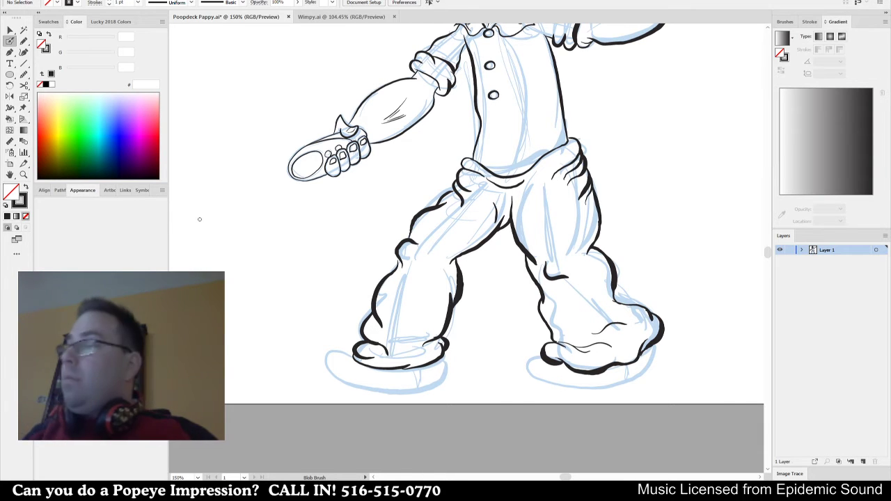
Ink the outline of the shoe under the second leg, redoing it once, and add a line across its heel.
{"action": "left_click_drag", "start_coordinate": [537, 353], "coordinate": [574, 350]}
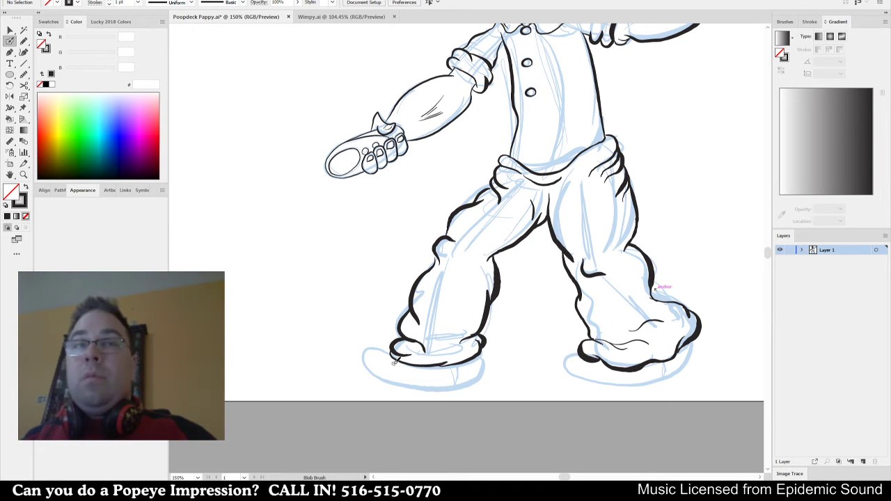
{"action": "mouse_move", "coordinate": [374, 346]}
{"action": "left_mouse_down"}
{"action": "mouse_move", "coordinate": [381, 376]}
{"action": "mouse_move", "coordinate": [436, 387]}
{"action": "left_mouse_up"}
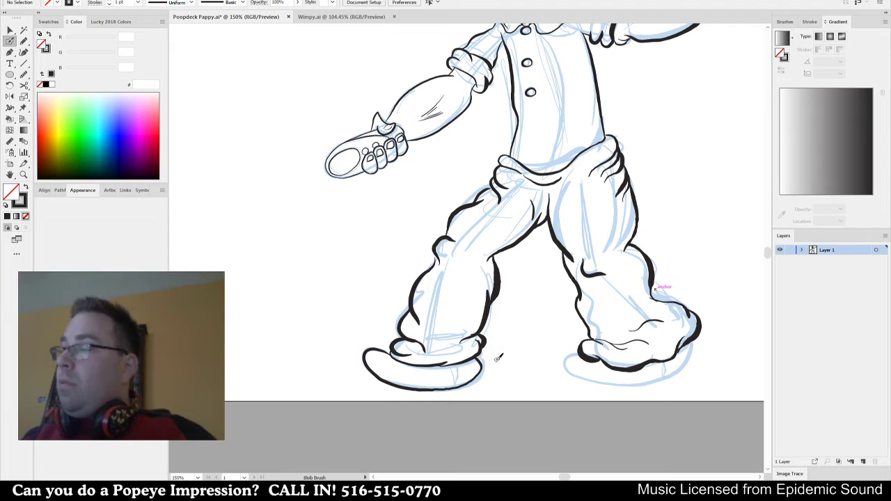
{"action": "key", "text": "ctrl+z"}
{"action": "mouse_move", "coordinate": [397, 356]}
{"action": "left_mouse_down"}
{"action": "mouse_move", "coordinate": [368, 350]}
{"action": "mouse_move", "coordinate": [366, 363]}
{"action": "mouse_move", "coordinate": [426, 384]}
{"action": "mouse_move", "coordinate": [460, 384]}
{"action": "mouse_move", "coordinate": [483, 353]}
{"action": "left_mouse_up"}
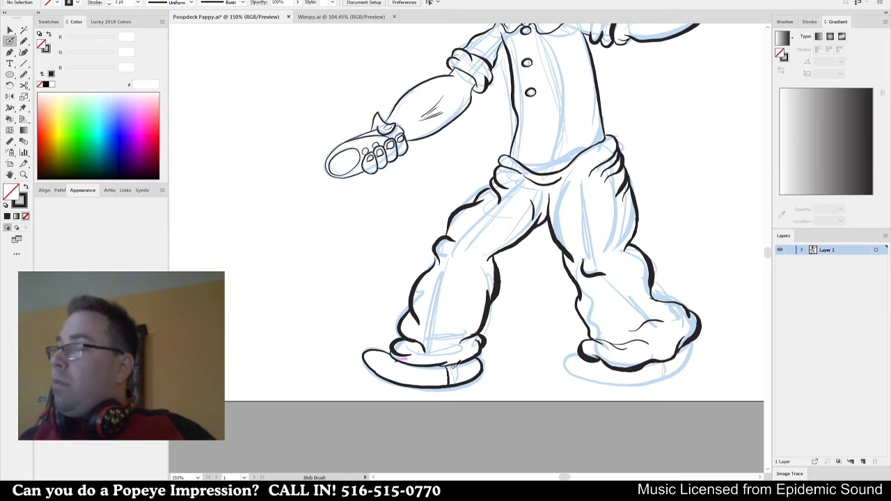
Undo the double line across the shoe's heel and ink it nearer the toe instead.
{"action": "left_click_drag", "start_coordinate": [631, 377], "coordinate": [549, 384]}
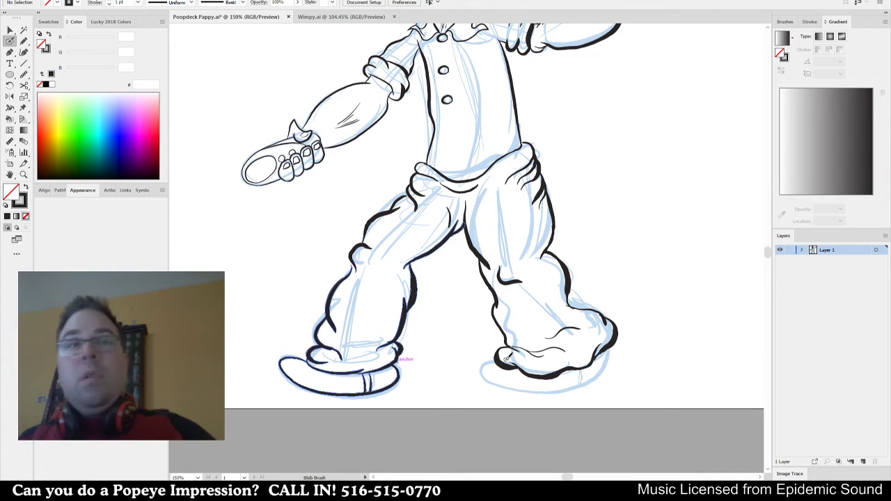
{"action": "key", "text": "ctrl+z"}
{"action": "key", "text": "ctrl+z"}
{"action": "key", "text": "ctrl+z"}
{"action": "key", "text": "ctrl+z"}
{"action": "key", "text": "ctrl+z"}
{"action": "key", "text": "ctrl+z"}
{"action": "key", "text": "ctrl+z"}
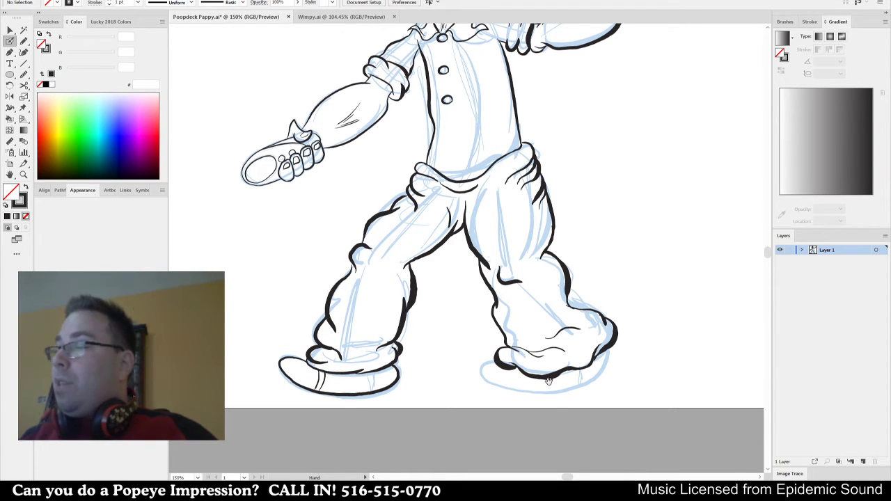
Ink the outline of the other shoe below its bunched cuff and add a double line across it near the toe.
{"action": "left_click_drag", "start_coordinate": [556, 383], "coordinate": [539, 382]}
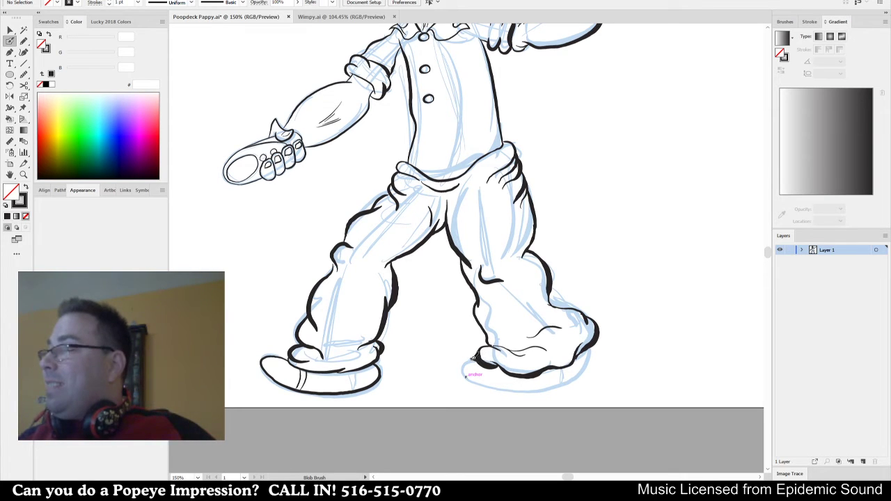
{"action": "mouse_move", "coordinate": [464, 374]}
{"action": "left_mouse_down"}
{"action": "mouse_move", "coordinate": [503, 393]}
{"action": "mouse_move", "coordinate": [549, 391]}
{"action": "mouse_move", "coordinate": [583, 371]}
{"action": "mouse_move", "coordinate": [589, 345]}
{"action": "left_mouse_up"}
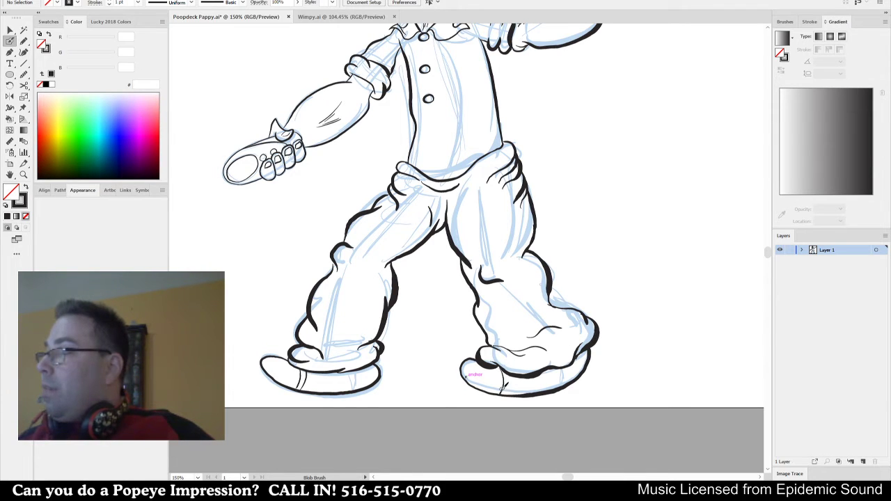
{"action": "mouse_move", "coordinate": [631, 334]}
{"action": "left_mouse_down"}
{"action": "mouse_move", "coordinate": [641, 375]}
{"action": "mouse_move", "coordinate": [637, 360]}
{"action": "left_mouse_up"}
Add thin motion lines beside both hands, plus a scribble and a wavy line above the face next to the cap.
{"action": "scroll", "coordinate": [638, 365], "scroll_direction": "up", "scroll_amount": 5}
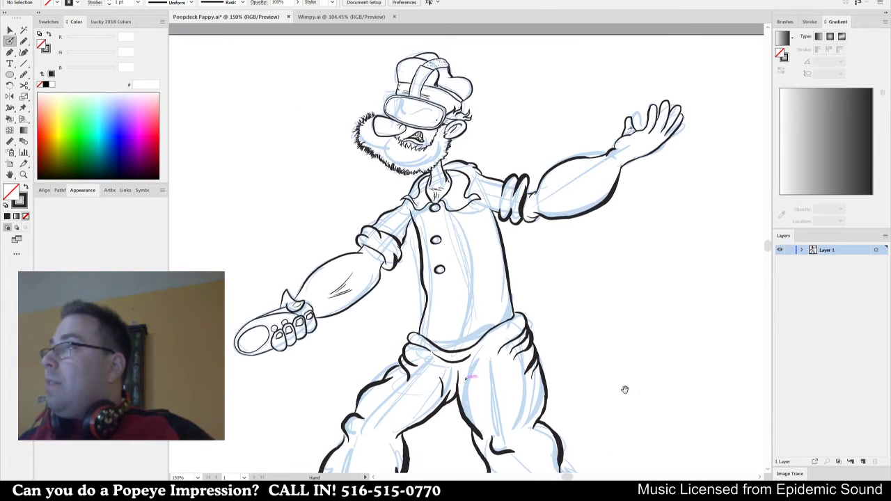
{"action": "key", "text": "ctrl+0"}
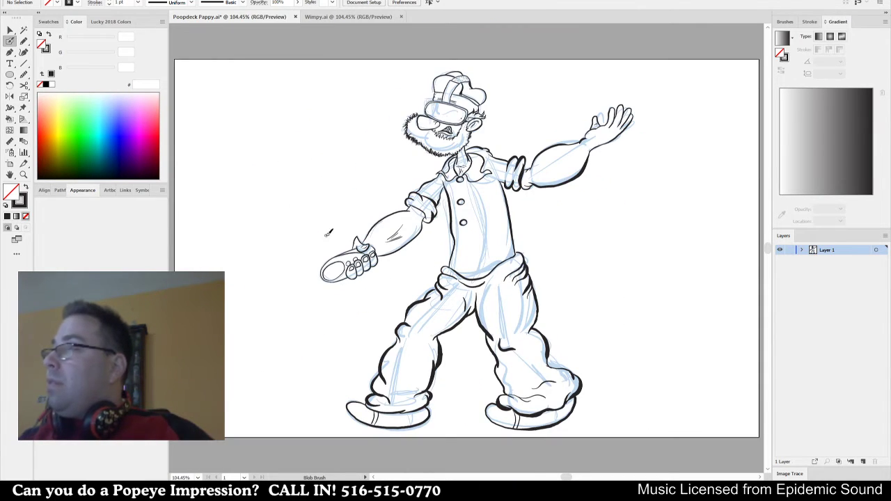
{"action": "left_click_drag", "start_coordinate": [340, 184], "coordinate": [328, 243]}
{"action": "left_click_drag", "start_coordinate": [351, 174], "coordinate": [328, 241]}
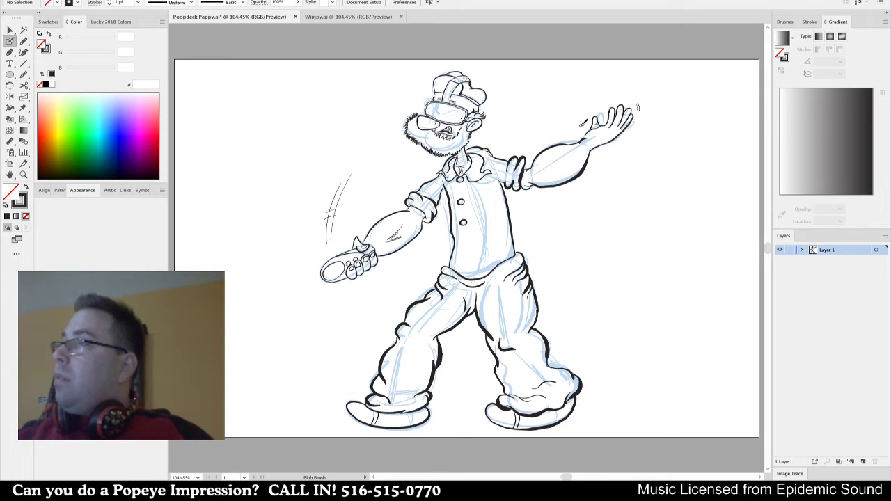
{"action": "mouse_move", "coordinate": [415, 87]}
{"action": "left_mouse_down"}
{"action": "mouse_move", "coordinate": [395, 102]}
{"action": "mouse_move", "coordinate": [399, 68]}
{"action": "left_mouse_up"}
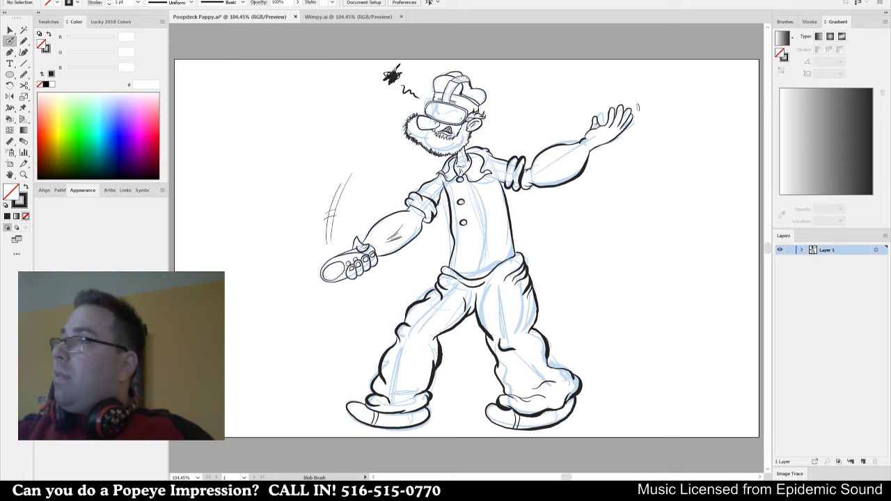
Group all the inked line art, including the motion lines, as a Live Paint group and save the drawing.
{"action": "key", "text": "v"}
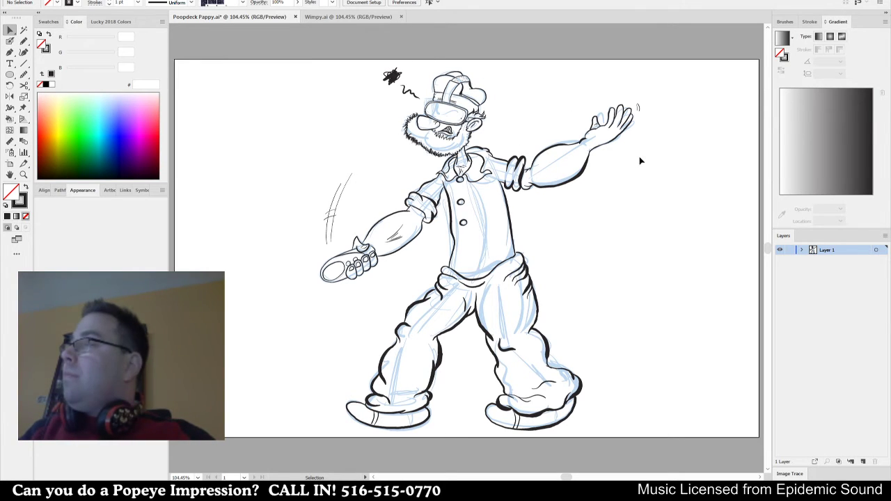
{"action": "left_click_drag", "start_coordinate": [684, 55], "coordinate": [278, 455]}
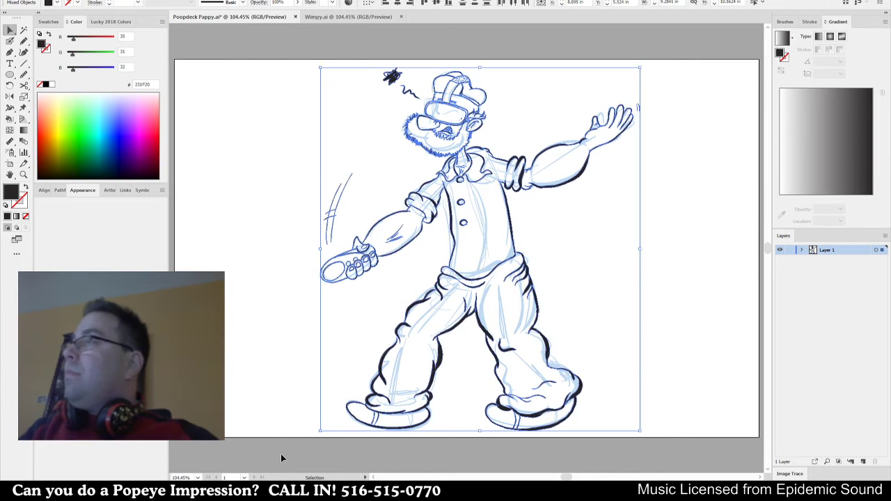
{"action": "key", "text": "ctrl+g"}
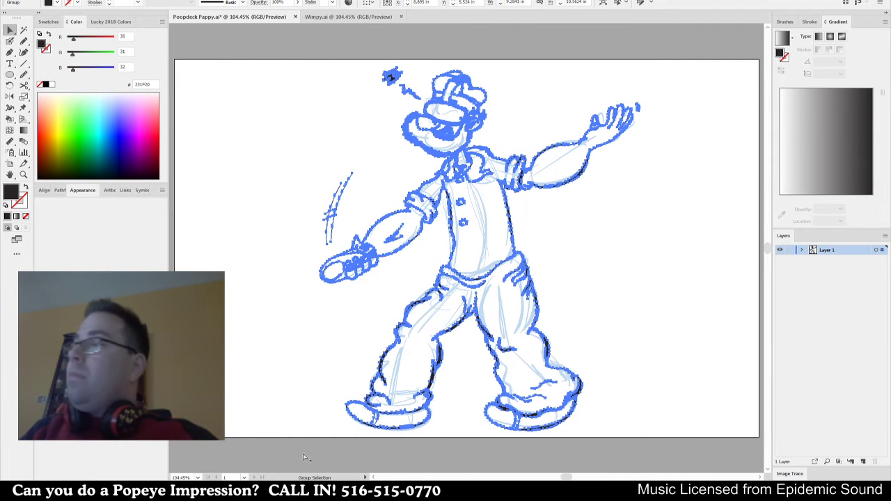
{"action": "key", "text": "ctrl+alt+x"}
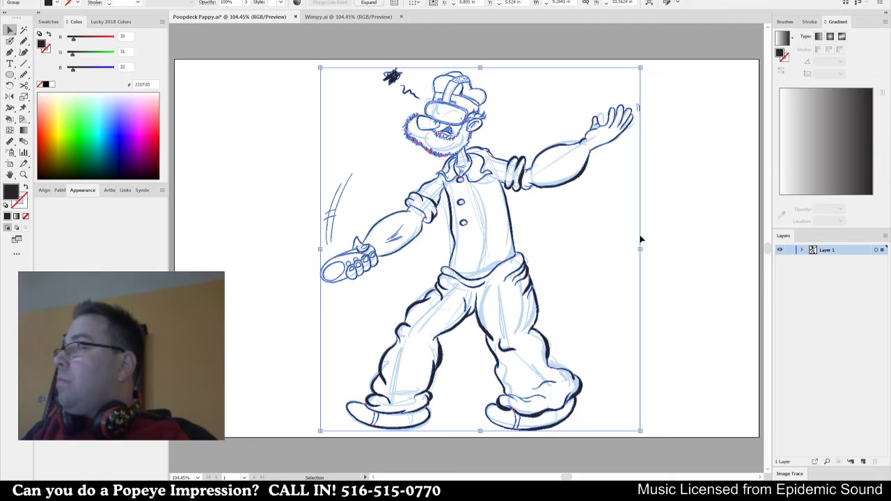
{"action": "left_click", "coordinate": [672, 237]}
{"action": "key", "text": "ctrl+s"}
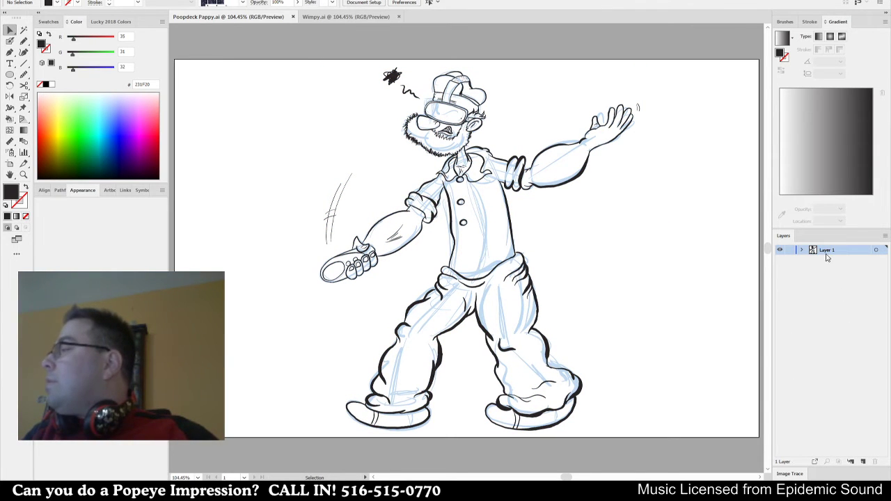
Delete the locked group holding the light-blue rough sketch from Layer 1.
{"action": "left_click", "coordinate": [803, 250]}
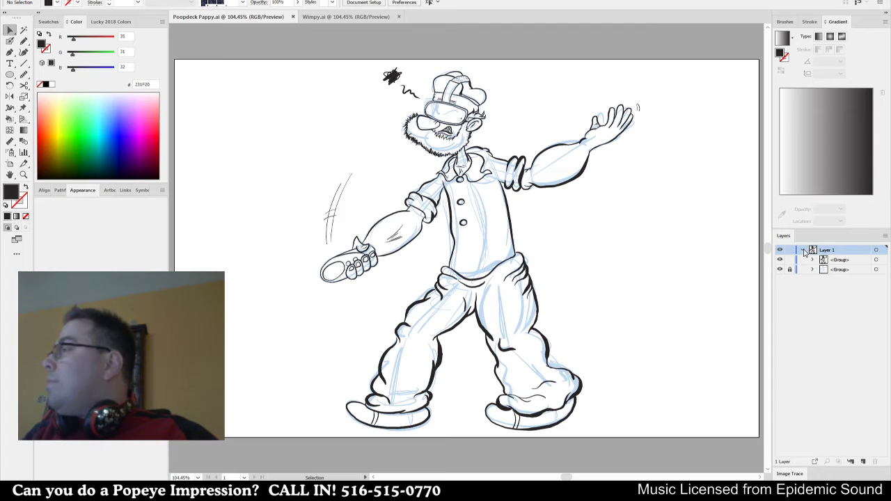
{"action": "left_click", "coordinate": [838, 270]}
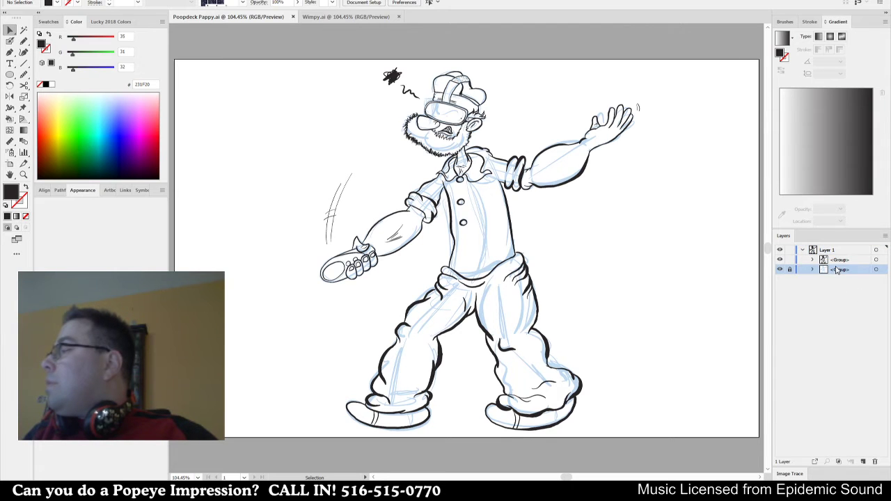
{"action": "left_click", "coordinate": [875, 463]}
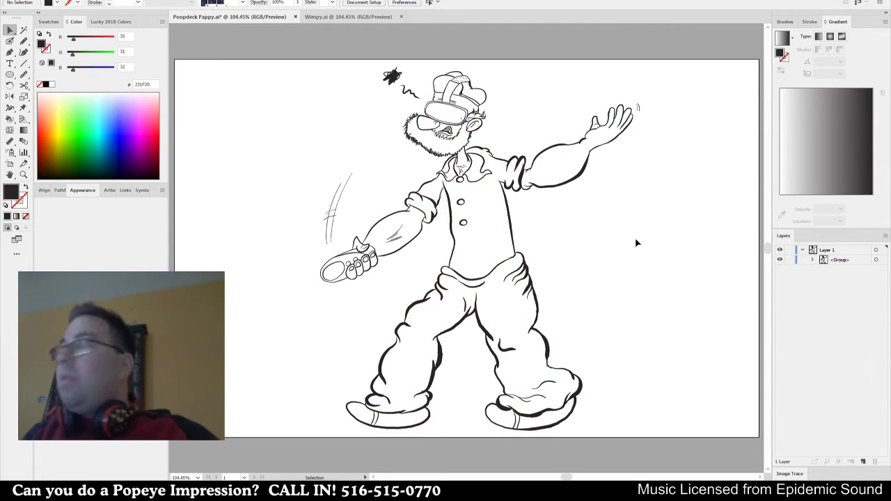
Fill the shirt and trousers with the Lucky Jeans blue from the Lucky 2018 Colors library using Live Paint Bucket.
{"action": "key", "text": "k"}
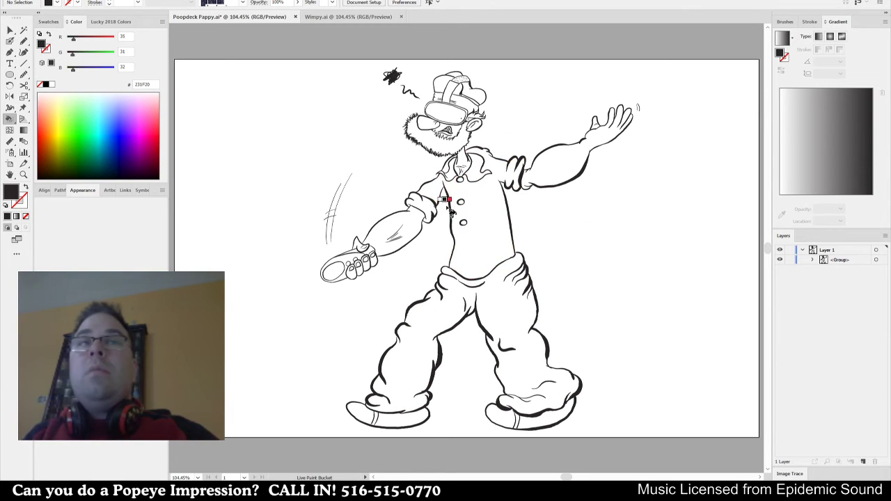
{"action": "left_click", "coordinate": [110, 22]}
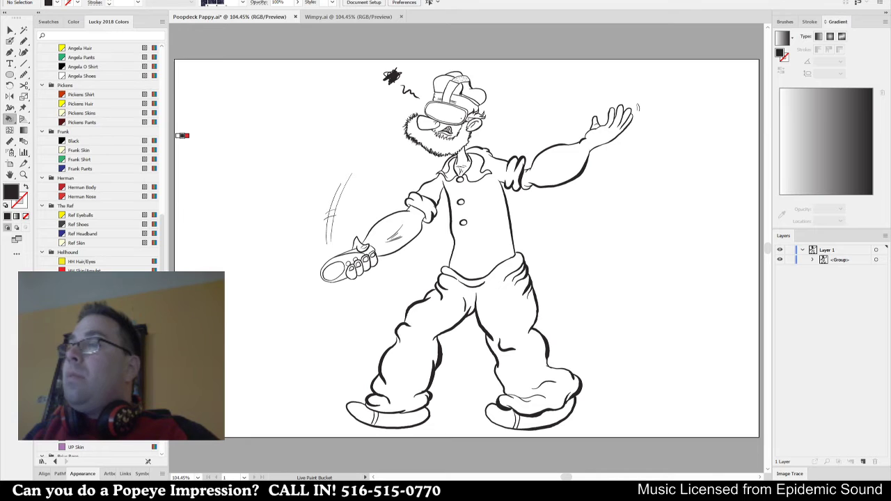
{"action": "scroll", "coordinate": [98, 153], "scroll_direction": "up", "scroll_amount": 10}
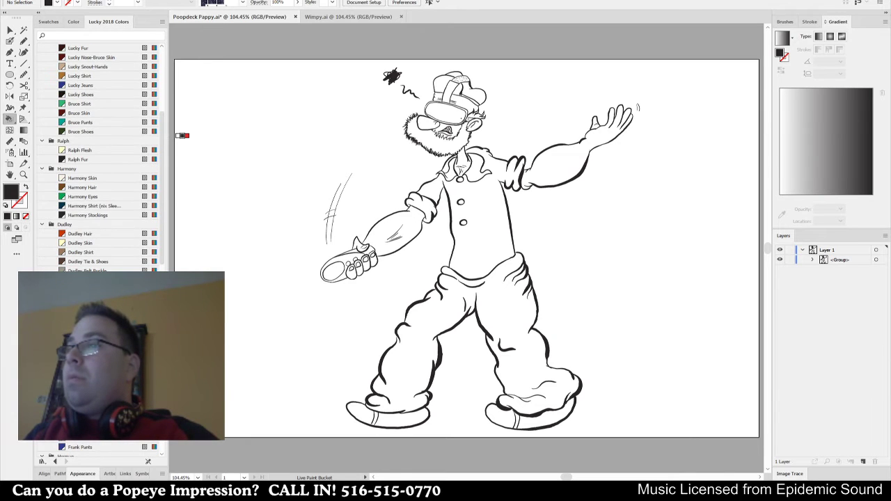
{"action": "key", "text": "Left"}
{"action": "left_click", "coordinate": [498, 224]}
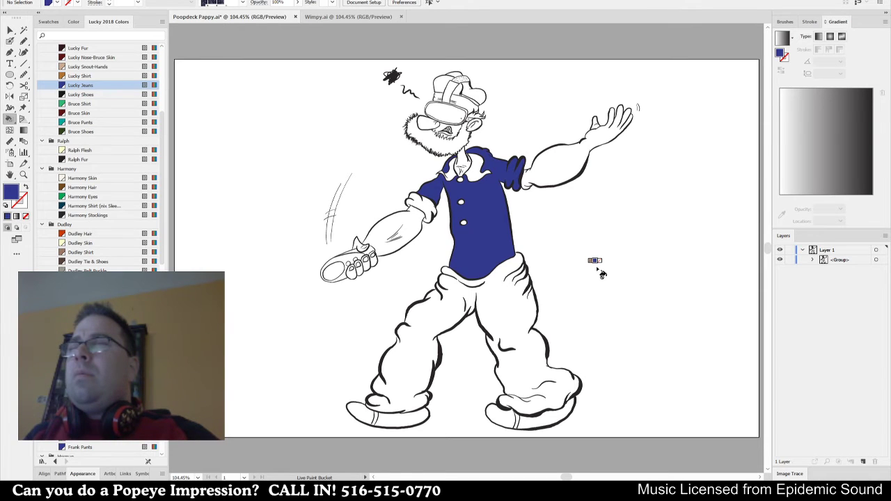
{"action": "left_click", "coordinate": [535, 312]}
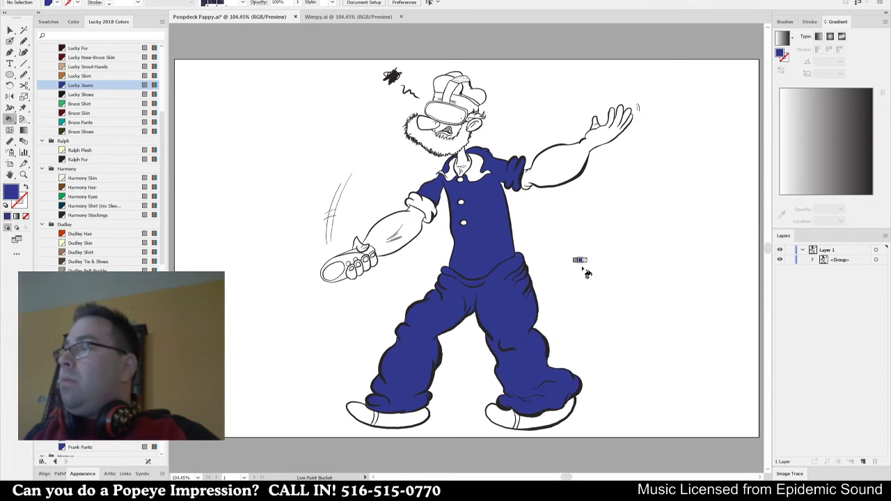
Sample the black of the line art and recolour the shirt's body and sleeves with it.
{"action": "left_click", "coordinate": [508, 218], "text": "alt"}
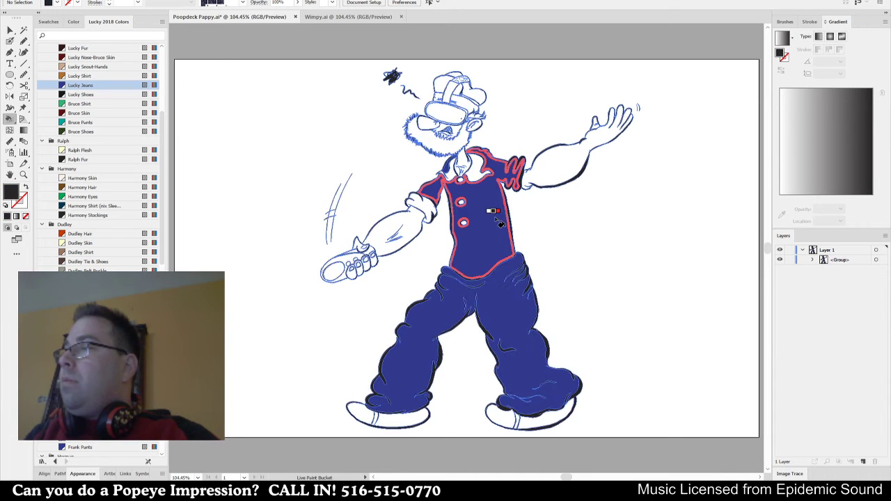
{"action": "left_click", "coordinate": [496, 219]}
{"action": "scroll", "coordinate": [457, 147], "scroll_direction": "up", "scroll_amount": 4}
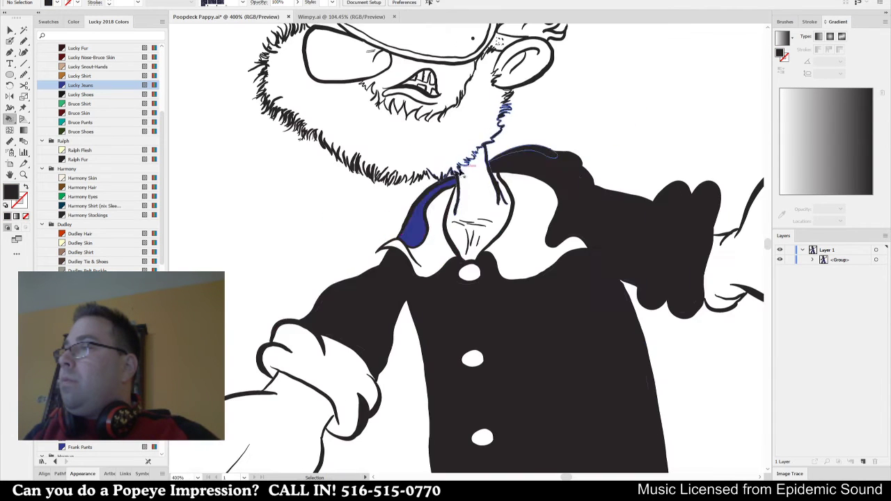
Fill the blue outer collar patch black, and fill the inner collar flaps and the lowered arm's rolled cuff with R=255 G=0 B=0.
{"action": "left_click", "coordinate": [416, 212]}
{"action": "scroll", "coordinate": [103, 106], "scroll_direction": "up", "scroll_amount": 3}
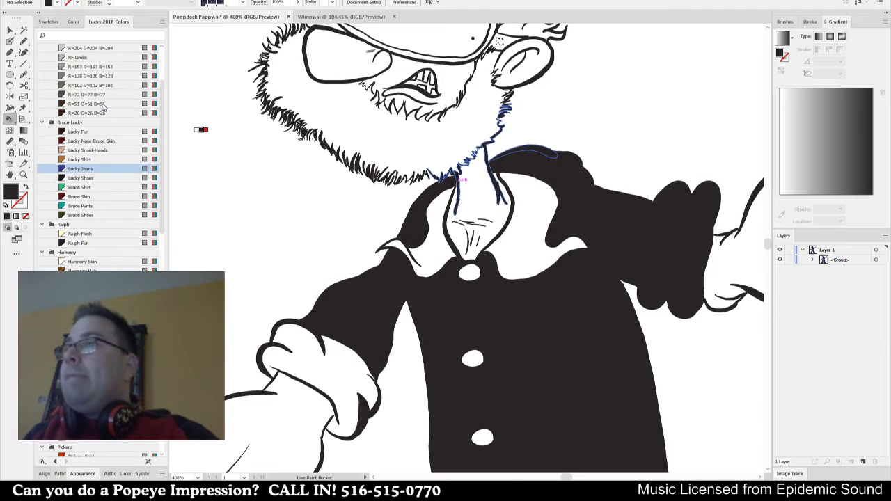
{"action": "scroll", "coordinate": [87, 163], "scroll_direction": "up", "scroll_amount": 3}
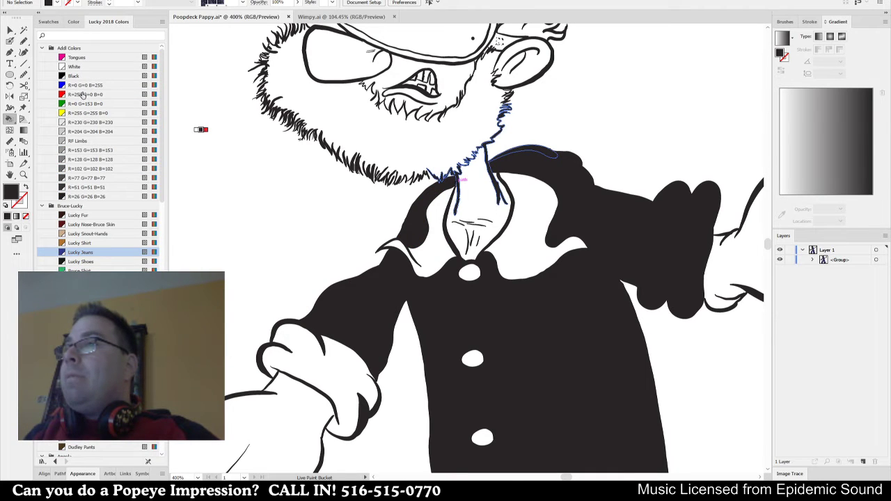
{"action": "left_click", "coordinate": [83, 94]}
{"action": "left_click", "coordinate": [421, 230]}
{"action": "left_click", "coordinate": [515, 230]}
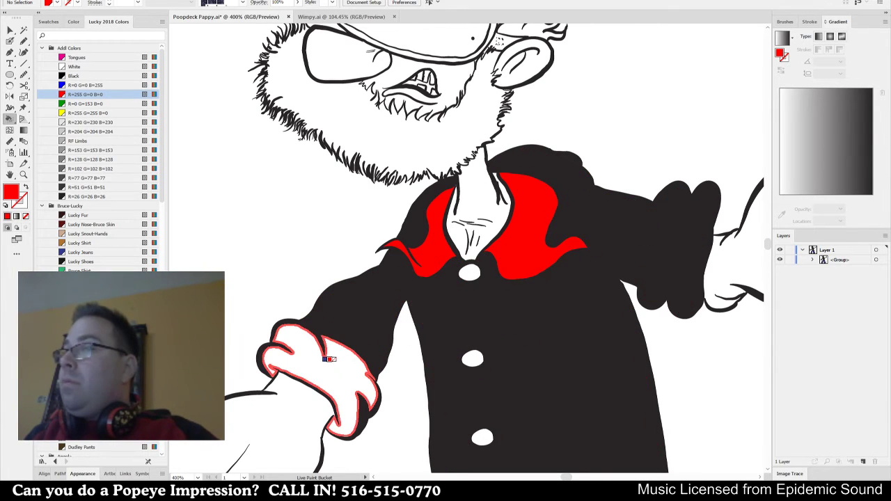
{"action": "left_click", "coordinate": [306, 361]}
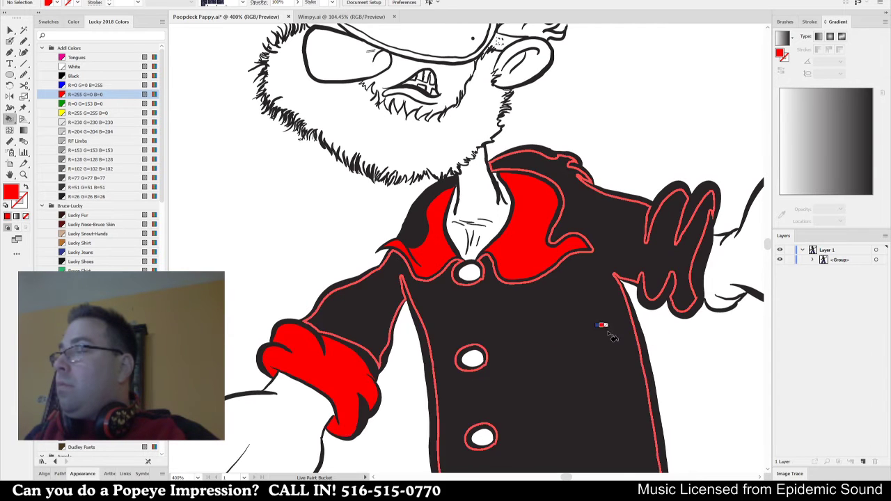
Draw two Black Blob Brush strokes down the raised arm's dark cuff to mark its edge and fold.
{"action": "scroll", "coordinate": [705, 348], "scroll_direction": "down", "scroll_amount": 3}
{"action": "left_click_drag", "start_coordinate": [712, 354], "coordinate": [513, 160]}
{"action": "key", "text": "ctrl+minus"}
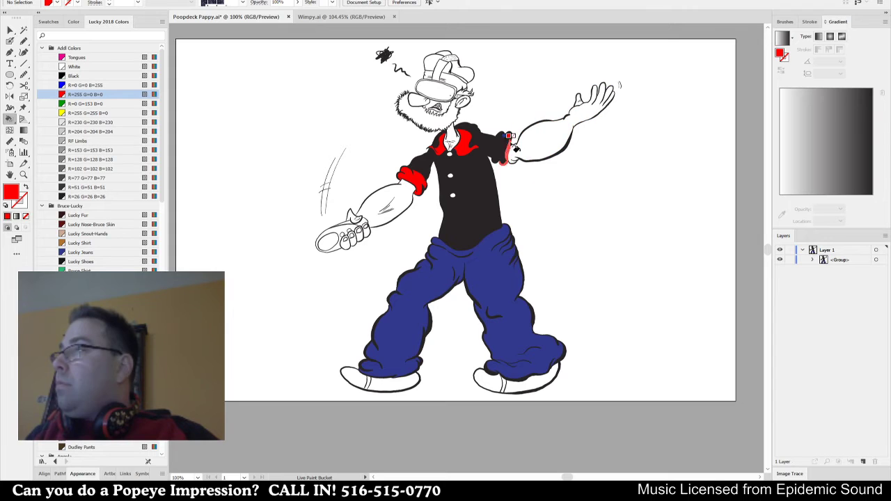
{"action": "key", "text": "ctrl+plus"}
{"action": "key", "text": "ctrl+plus"}
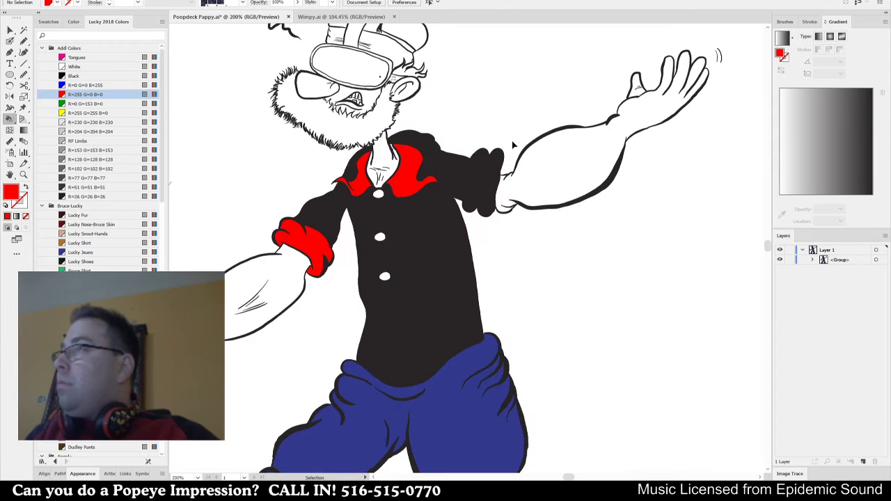
{"action": "key", "text": "ctrl+plus"}
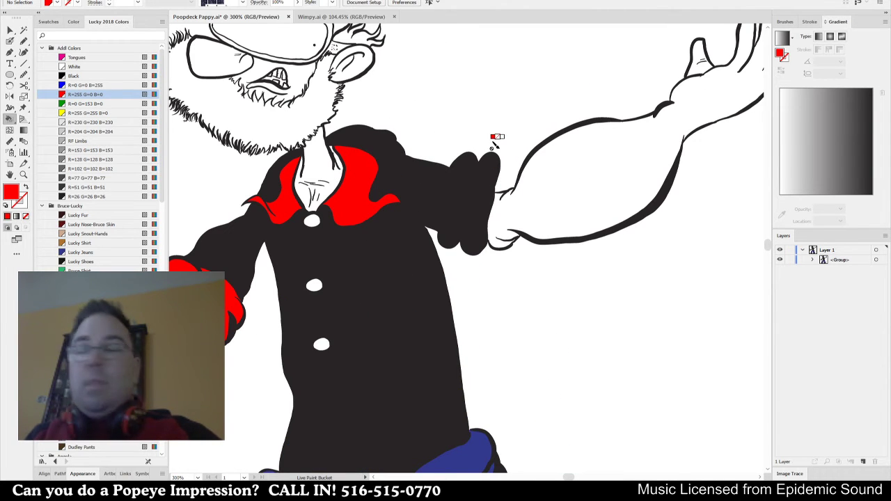
{"action": "key", "text": "shift+b"}
{"action": "left_click", "coordinate": [89, 75]}
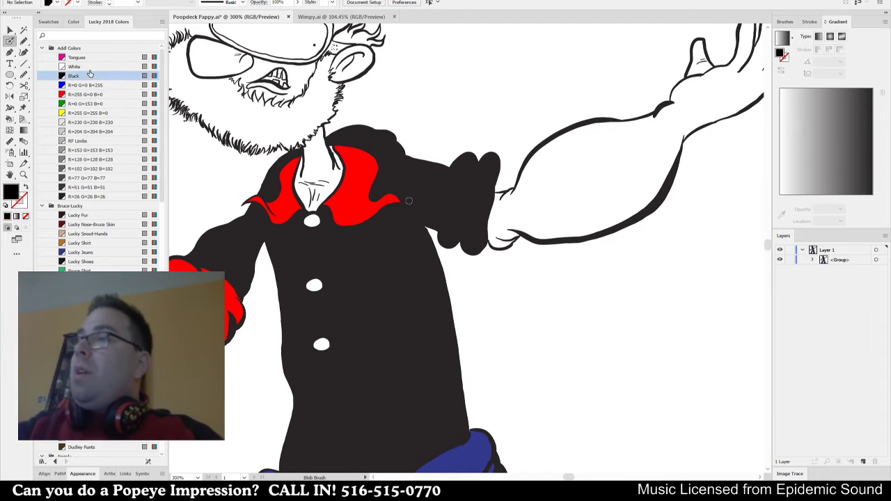
{"action": "mouse_move", "coordinate": [459, 174]}
{"action": "left_mouse_down"}
{"action": "mouse_move", "coordinate": [451, 162]}
{"action": "mouse_move", "coordinate": [440, 240]}
{"action": "left_mouse_up"}
{"action": "mouse_move", "coordinate": [477, 159]}
{"action": "left_mouse_down"}
{"action": "mouse_move", "coordinate": [464, 193]}
{"action": "mouse_move", "coordinate": [474, 176]}
{"action": "mouse_move", "coordinate": [474, 218]}
{"action": "left_mouse_up"}
{"action": "key", "text": "v"}
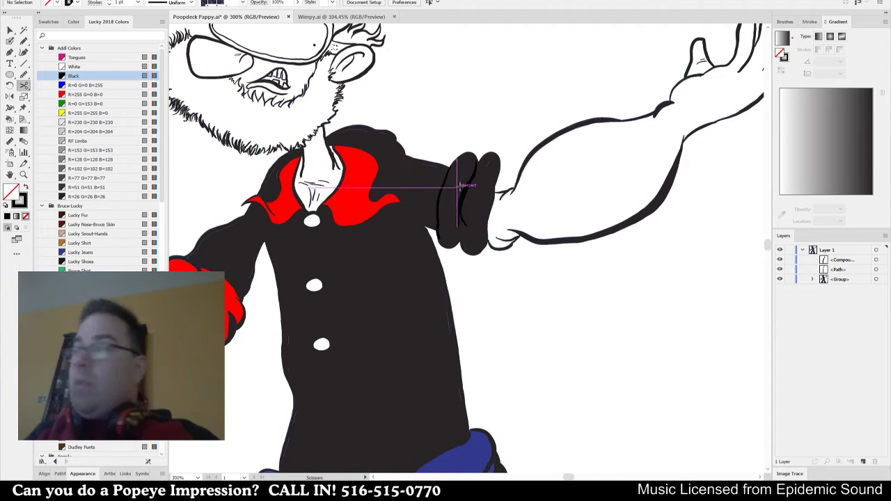
{"action": "key", "text": "ctrl+1"}
{"action": "left_click_drag", "start_coordinate": [660, 309], "coordinate": [586, 214]}
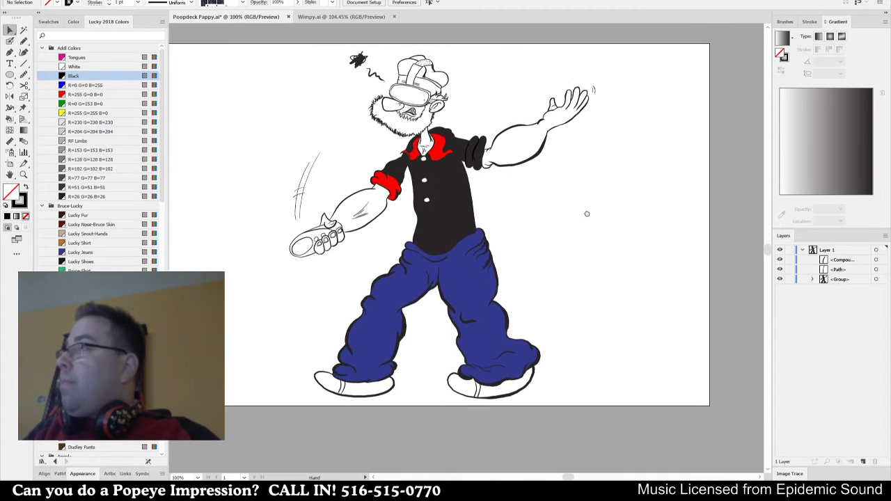
{"action": "left_click_drag", "start_coordinate": [624, 59], "coordinate": [260, 425]}
{"action": "left_click", "coordinate": [418, 272]}
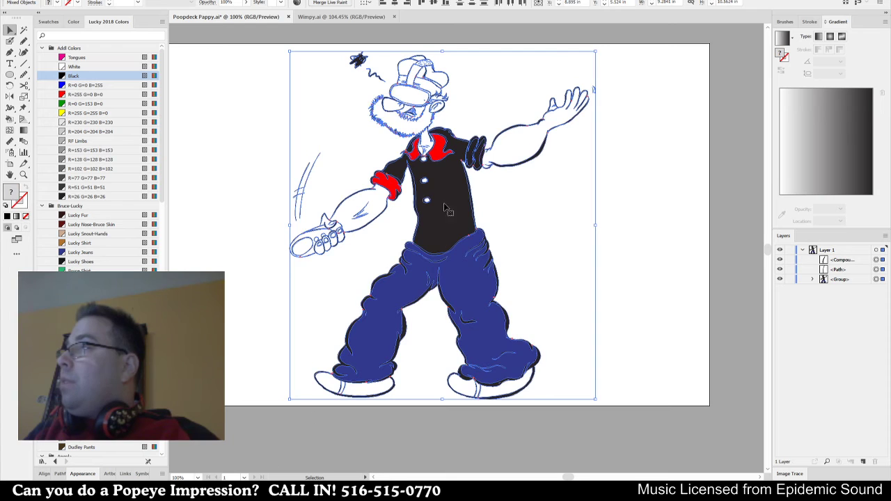
{"action": "left_click", "coordinate": [484, 100]}
{"action": "scroll", "coordinate": [451, 90], "scroll_direction": "up", "scroll_amount": 5}
{"action": "left_click", "coordinate": [282, 151]}
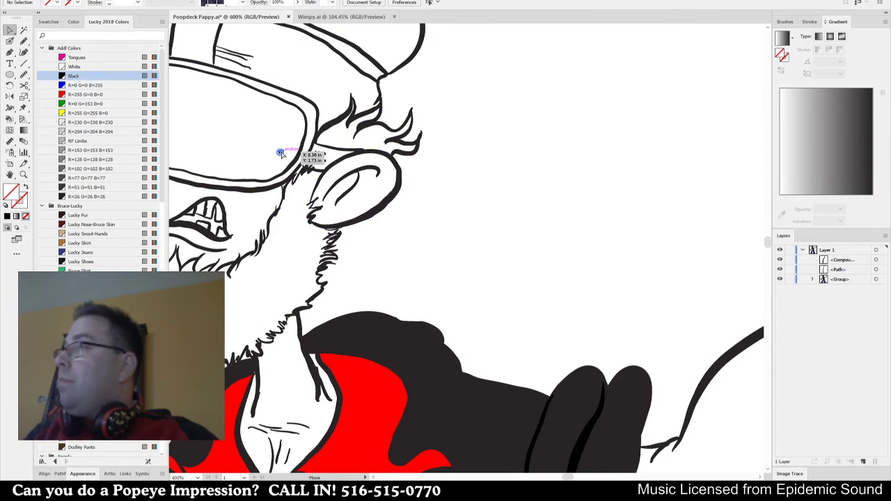
{"action": "key", "text": "ctrl+minus"}
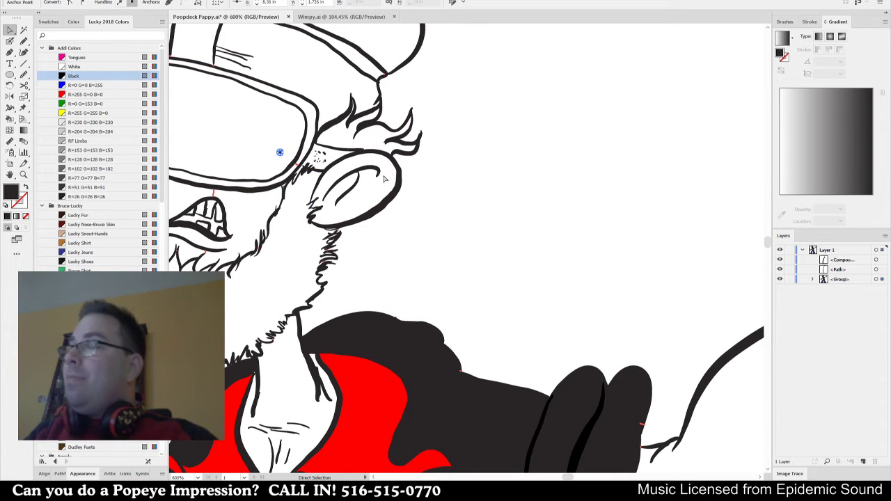
{"action": "key", "text": "ctrl+minus"}
{"action": "scroll", "coordinate": [455, 197], "scroll_direction": "down", "scroll_amount": 2}
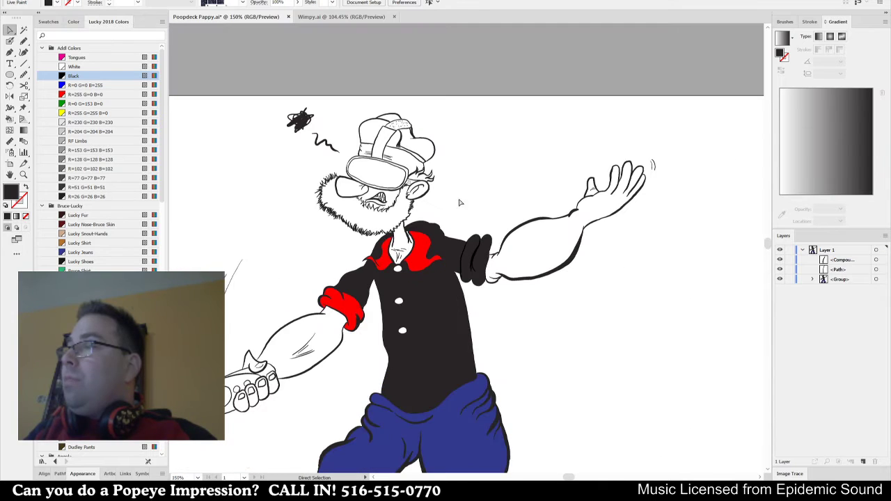
Paint a tiny Paintbrush stroke on the dark shirt and group it with all the artwork.
{"action": "key", "text": "b"}
{"action": "left_click_drag", "start_coordinate": [436, 303], "coordinate": [431, 307]}
{"action": "key", "text": "v"}
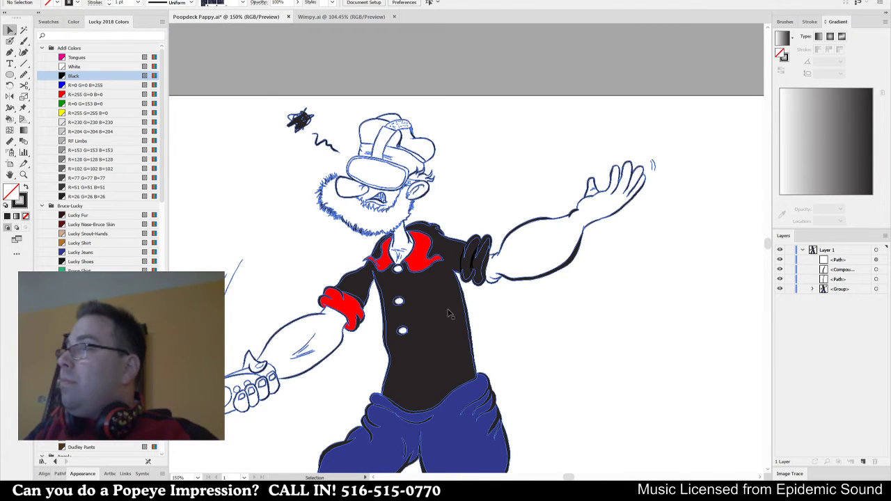
{"action": "key", "text": "ctrl+minus"}
{"action": "left_click_drag", "start_coordinate": [594, 334], "coordinate": [583, 225]}
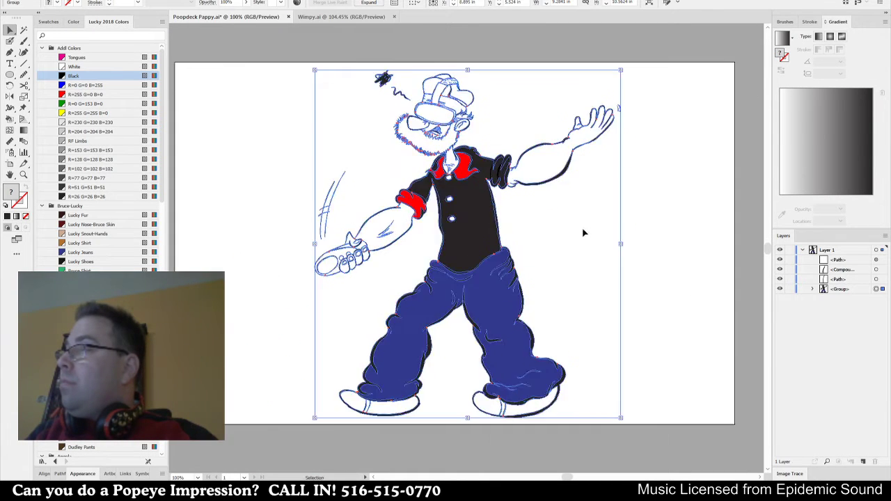
{"action": "left_click", "coordinate": [89, 0]}
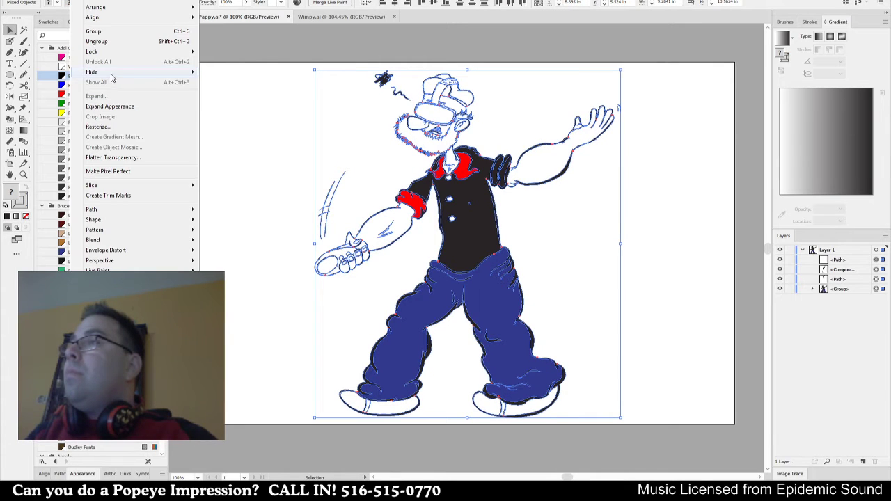
{"action": "left_click", "coordinate": [96, 30]}
Expand the grouped artwork's appearance, object, fill and stroke, and combine its shapes with Pathfinder Merge.
{"action": "left_click", "coordinate": [89, 0]}
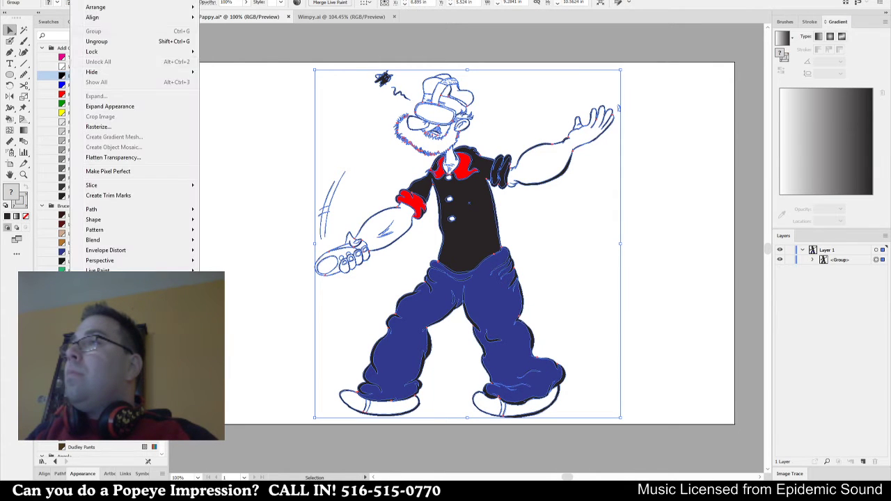
{"action": "left_click", "coordinate": [105, 105]}
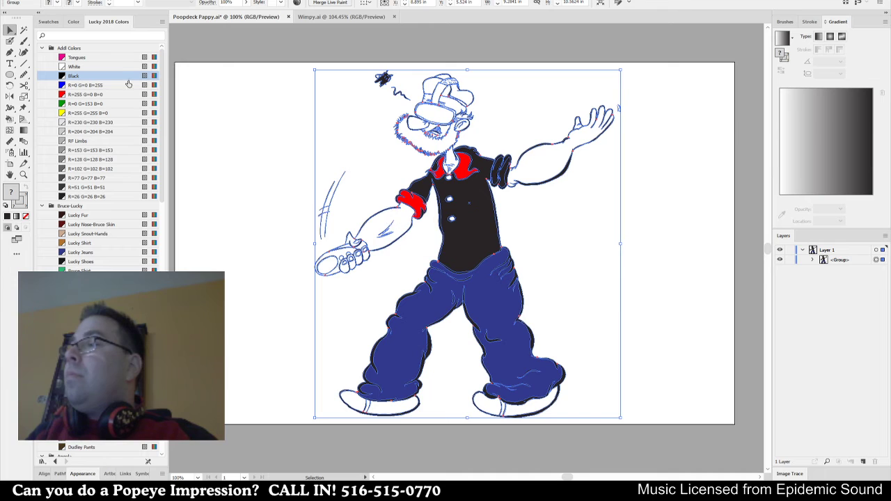
{"action": "left_click", "coordinate": [89, 0]}
{"action": "left_click", "coordinate": [102, 95]}
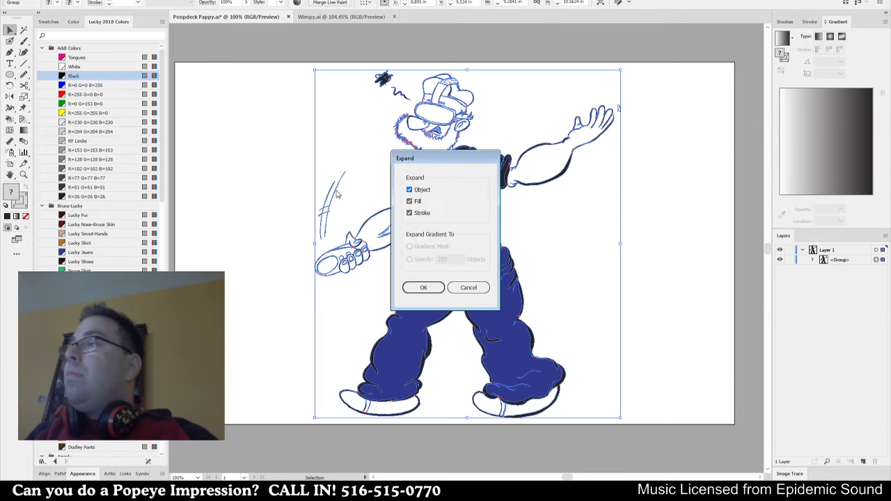
{"action": "left_click", "coordinate": [424, 288]}
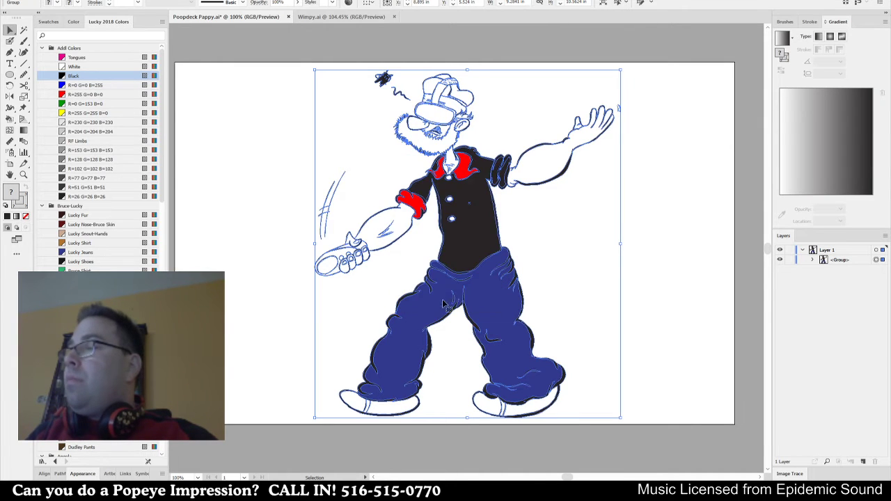
{"action": "left_click", "coordinate": [61, 473]}
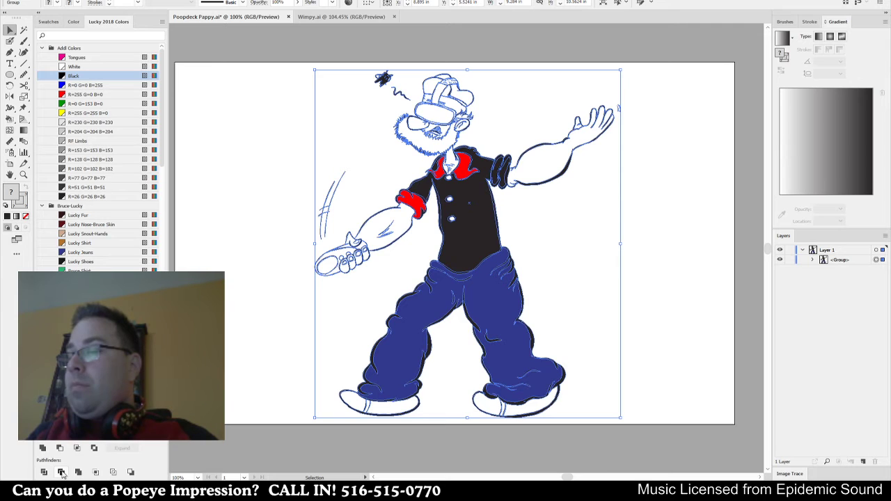
{"action": "left_click", "coordinate": [77, 472]}
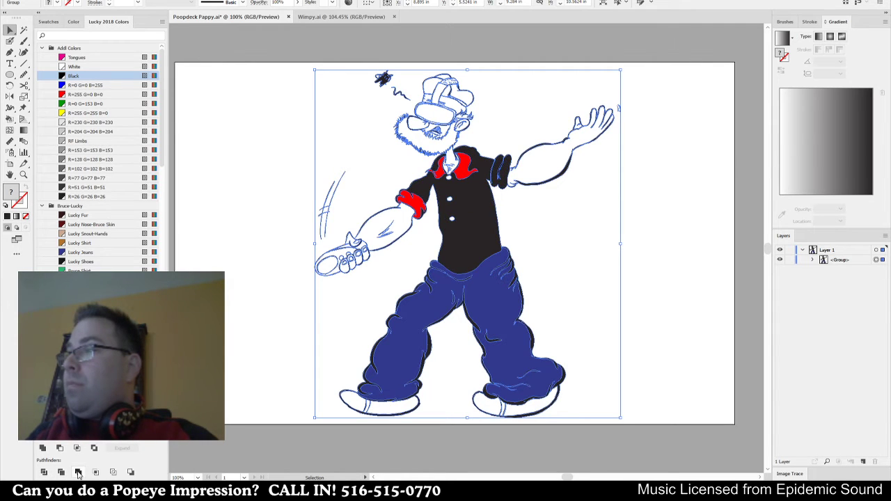
Select every shape with the same fill color as the dark shirt and recolor them with the Black swatch.
{"action": "key", "text": "a"}
{"action": "left_click", "coordinate": [379, 271]}
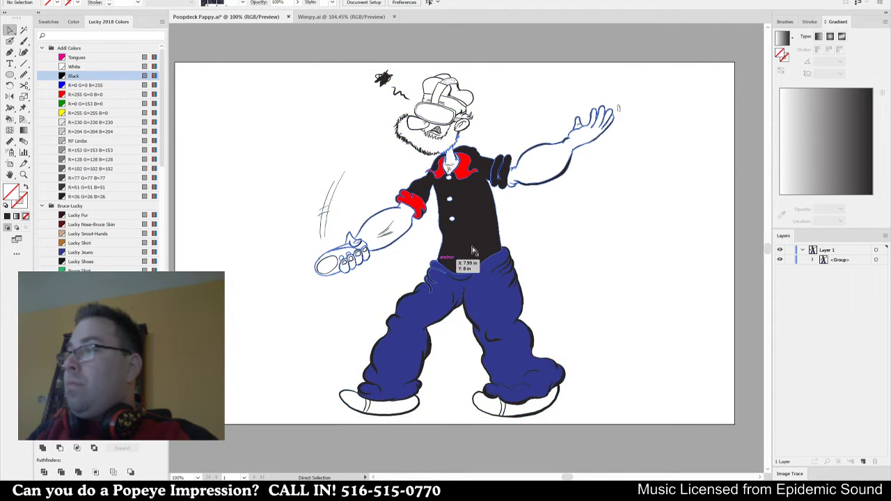
{"action": "left_click", "coordinate": [472, 249]}
{"action": "left_click", "coordinate": [125, 0]}
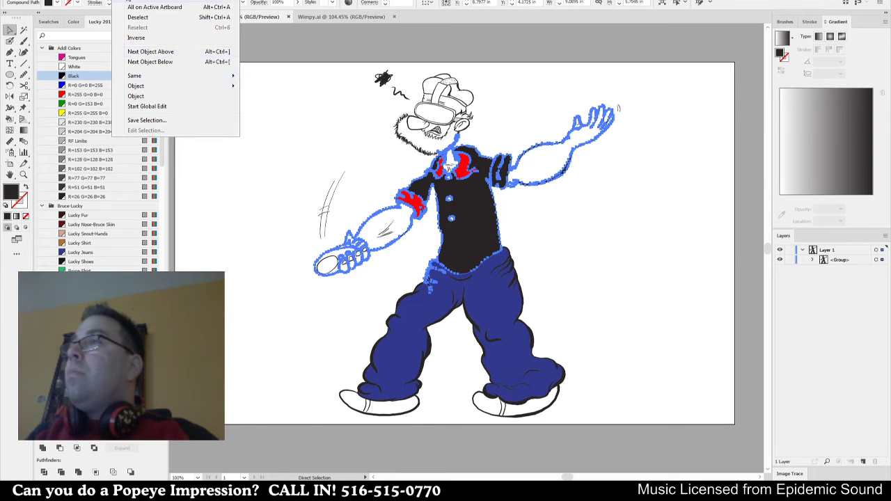
{"action": "mouse_move", "coordinate": [149, 77]}
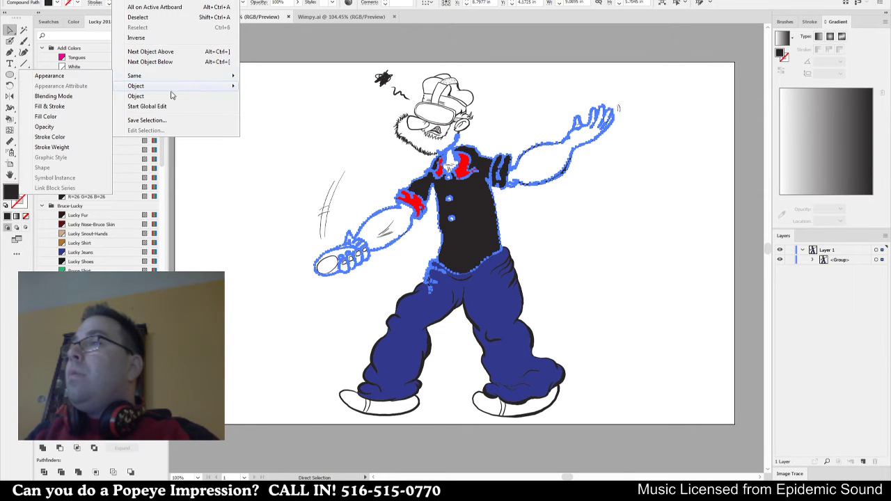
{"action": "left_click", "coordinate": [65, 117]}
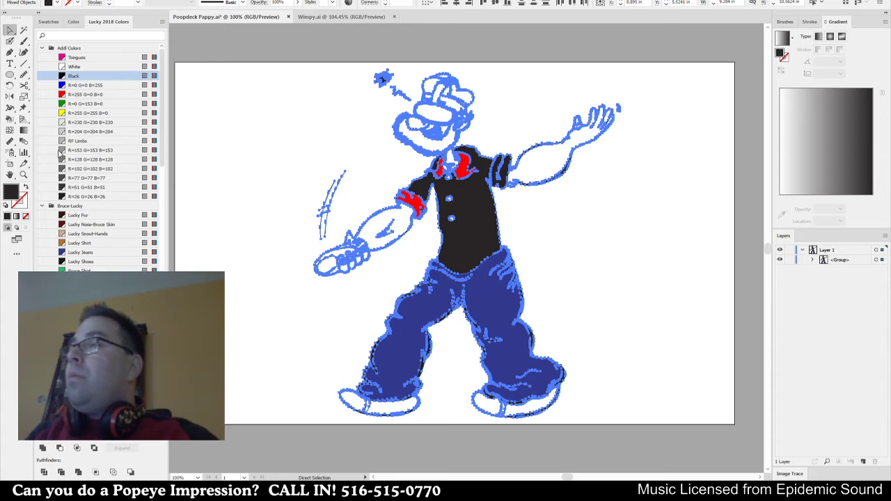
{"action": "left_click", "coordinate": [72, 77]}
{"action": "left_click", "coordinate": [253, 308]}
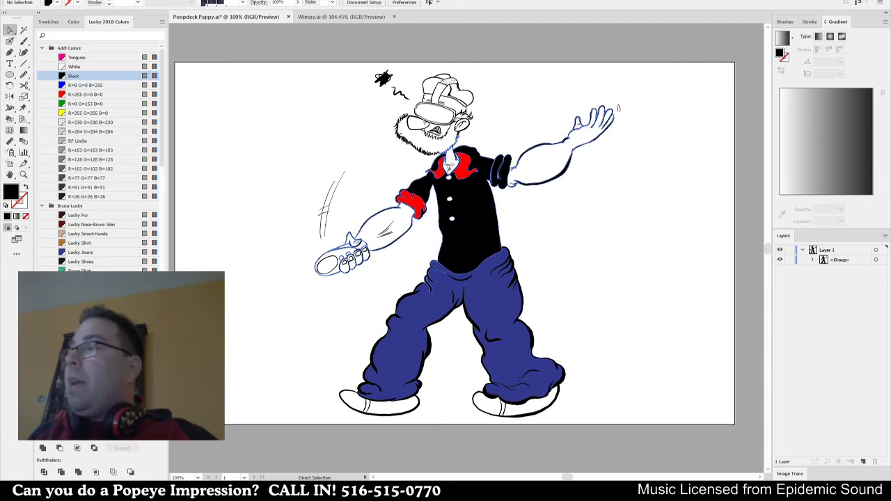
Sample the collar's red with the Live Paint Bucket and make the whole artwork a Live Paint group.
{"action": "scroll", "coordinate": [559, 207], "scroll_direction": "up", "scroll_amount": 4}
{"action": "scroll", "coordinate": [372, 175], "scroll_direction": "down", "scroll_amount": 3}
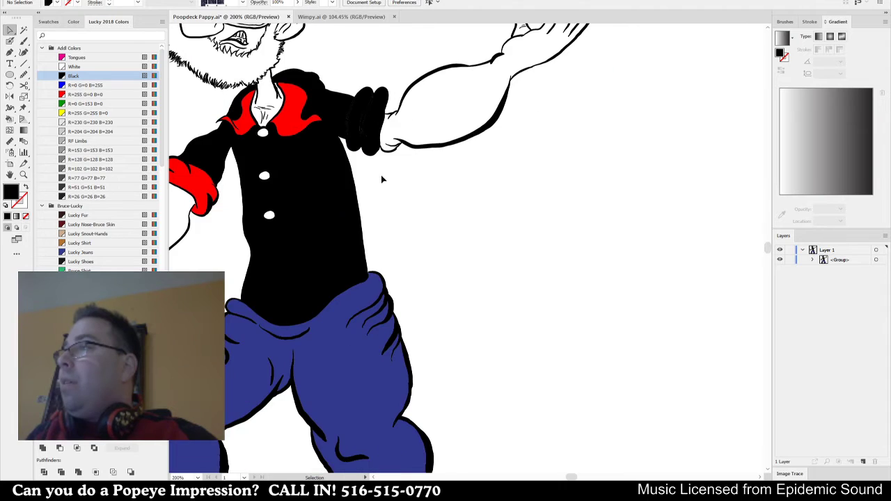
{"action": "key", "text": "k"}
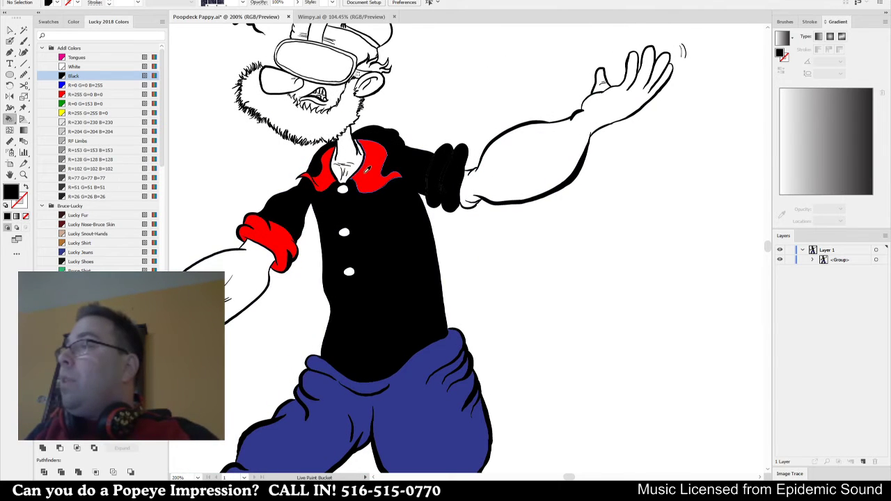
{"action": "left_click", "coordinate": [367, 171], "text": "alt"}
{"action": "key", "text": "v"}
{"action": "left_click", "coordinate": [470, 196]}
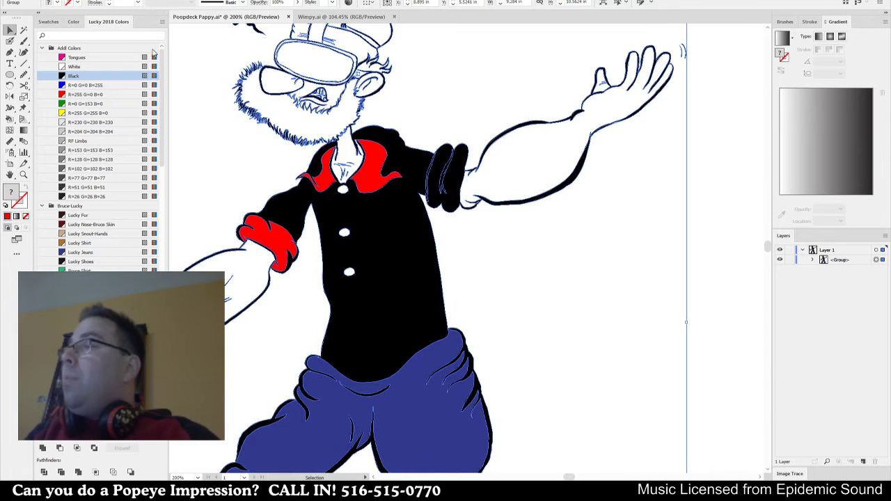
{"action": "left_click", "coordinate": [84, 1]}
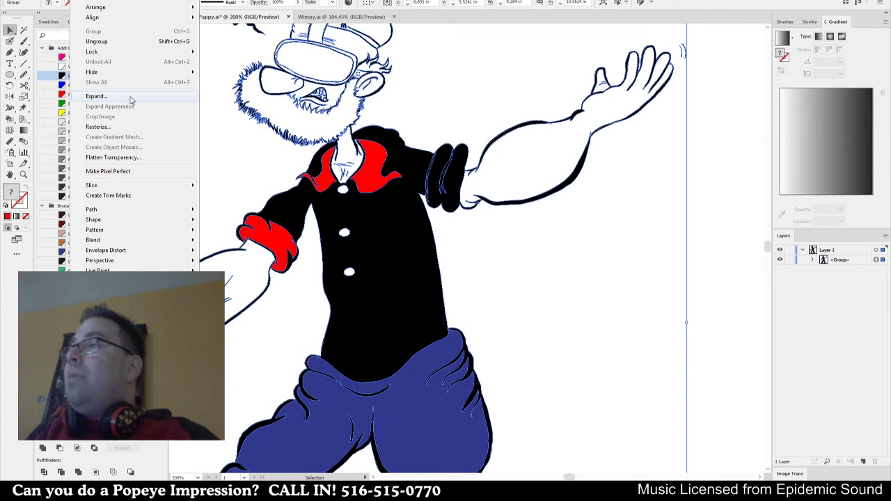
{"action": "left_click", "coordinate": [131, 100]}
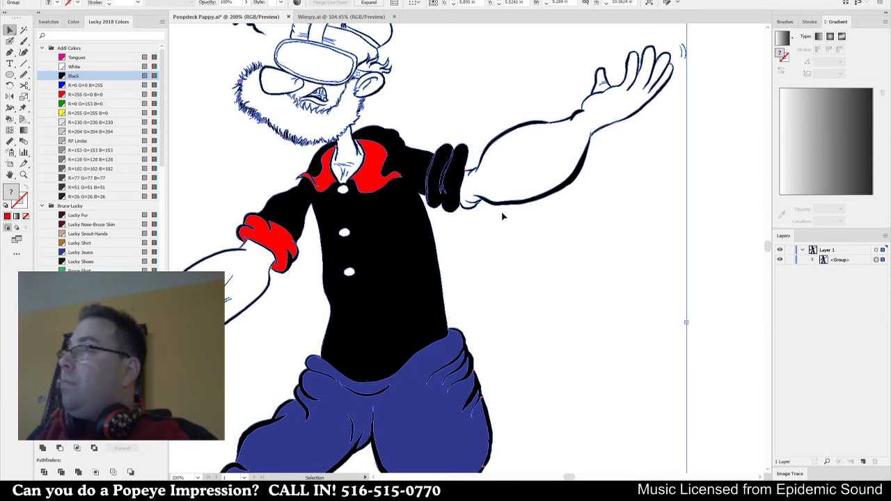
Fill the raised arm's black cuff with the sampled red using the Live Paint Bucket.
{"action": "left_click", "coordinate": [571, 299]}
{"action": "key", "text": "k"}
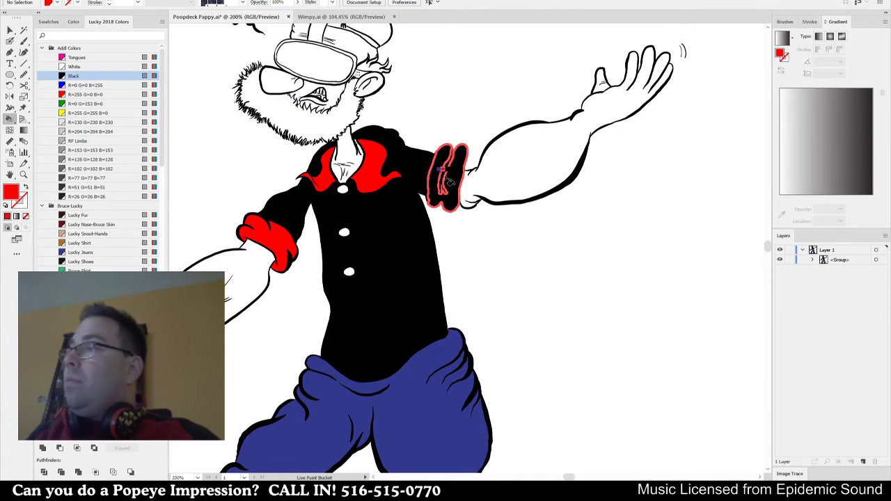
{"action": "left_click", "coordinate": [448, 185]}
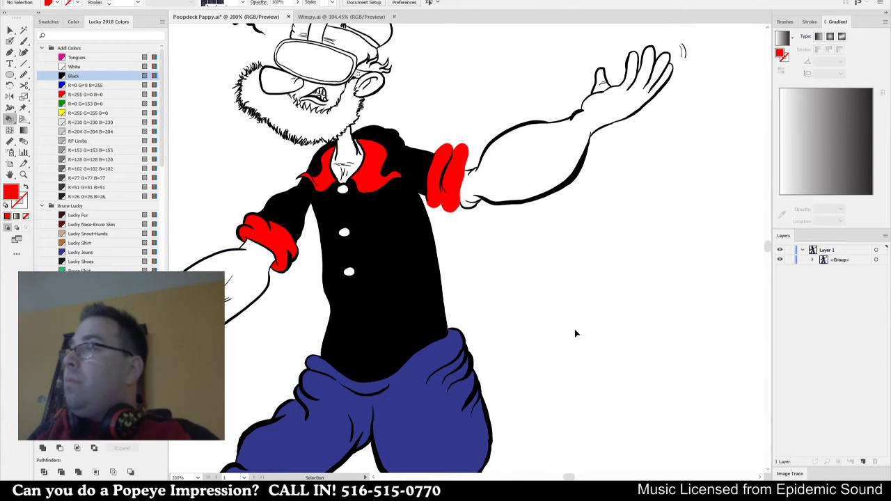
Undo the last cuff fill, sample the shirt's black and outline the raised arm's inner cuff fold with the Blob Brush.
{"action": "key", "text": "ctrl+z"}
{"action": "left_click", "coordinate": [440, 184]}
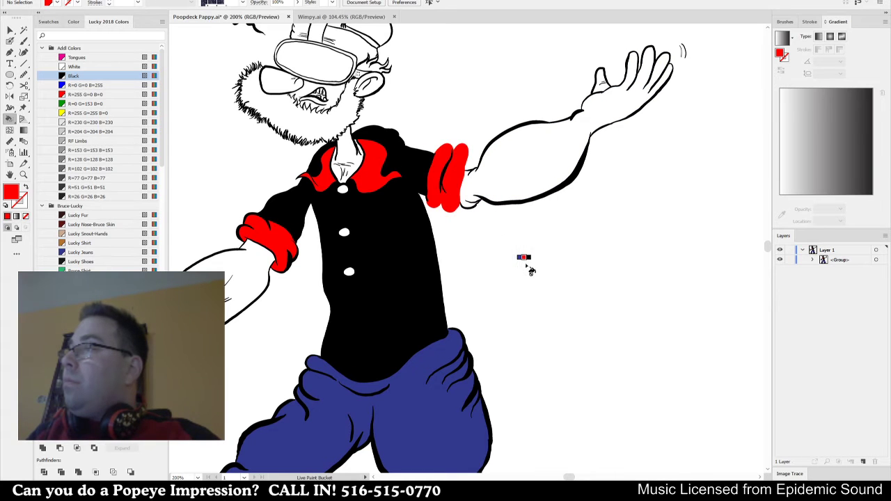
{"action": "key", "text": "i"}
{"action": "left_click", "coordinate": [415, 227]}
{"action": "key", "text": "shift+b"}
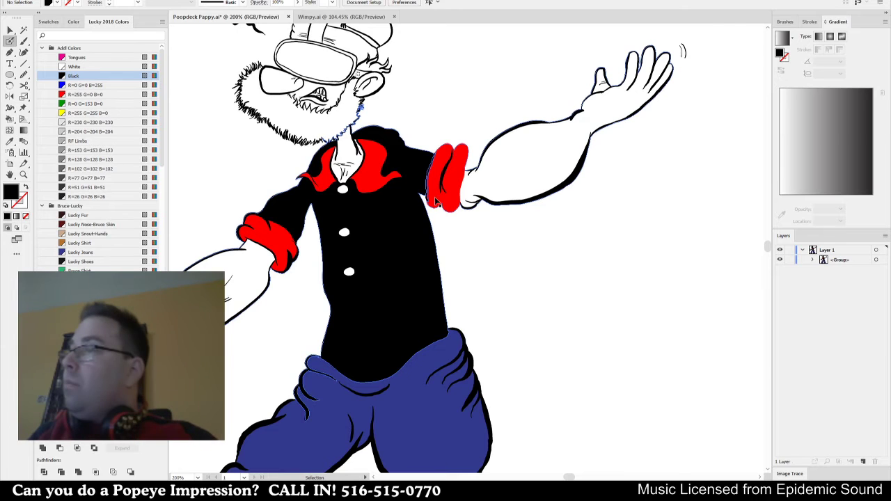
{"action": "scroll", "coordinate": [440, 191], "scroll_direction": "up", "scroll_amount": 3}
{"action": "left_click_drag", "start_coordinate": [436, 230], "coordinate": [395, 318]}
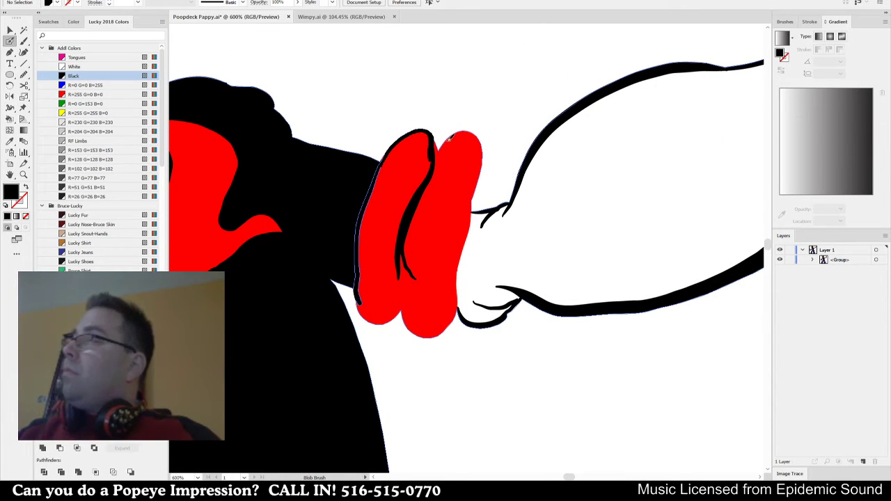
Undo the last brush stroke and outline the outer fold and lower edge of the raised arm's cuff in black.
{"action": "key", "text": "ctrl+z"}
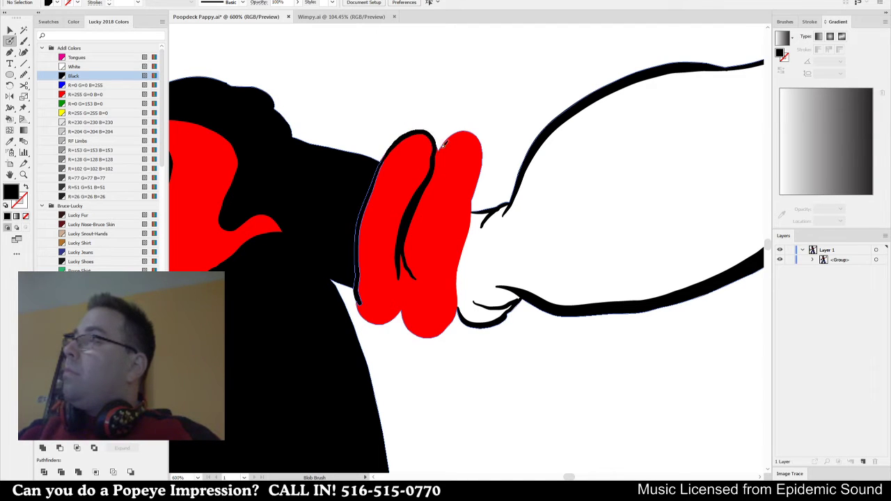
{"action": "left_click_drag", "start_coordinate": [440, 151], "coordinate": [437, 153]}
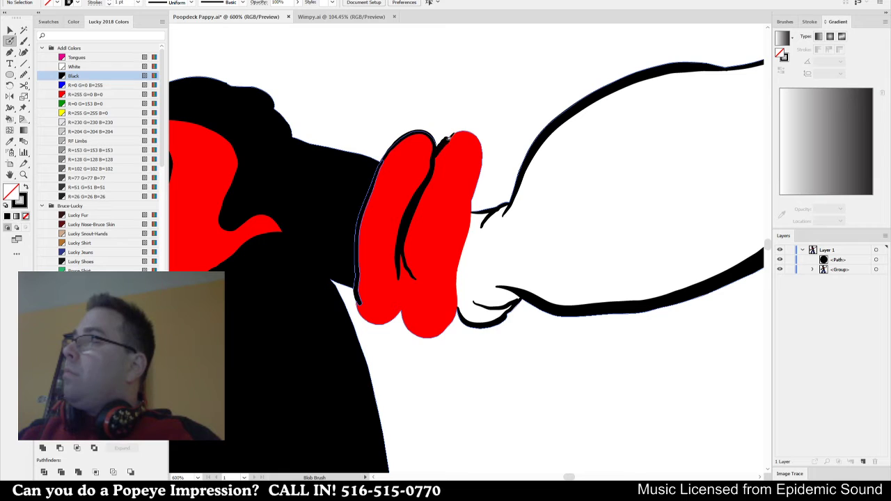
{"action": "left_click_drag", "start_coordinate": [479, 132], "coordinate": [475, 201]}
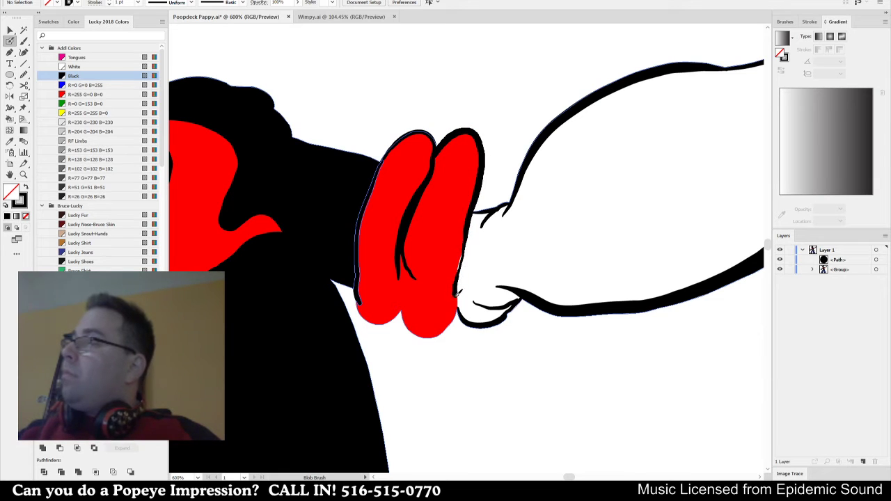
{"action": "left_click_drag", "start_coordinate": [416, 331], "coordinate": [411, 277]}
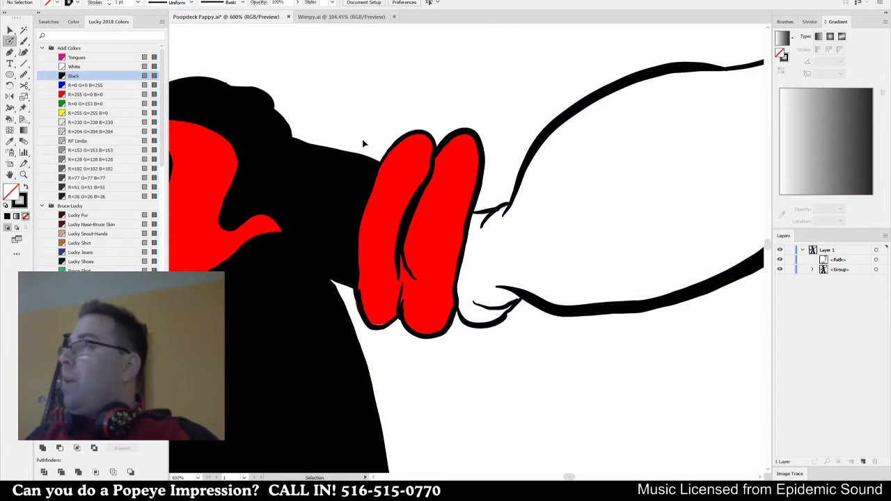
Fill the VR headset's rim with the R=153 G=153 B=153 gray using the Live Paint Bucket.
{"action": "scroll", "coordinate": [359, 163], "scroll_direction": "down", "scroll_amount": 4}
{"action": "left_click_drag", "start_coordinate": [375, 93], "coordinate": [444, 139]}
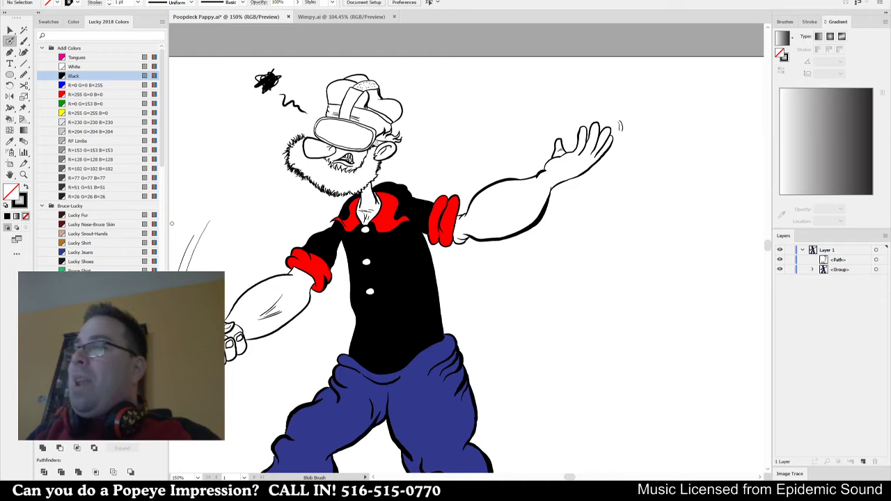
{"action": "left_click", "coordinate": [25, 187]}
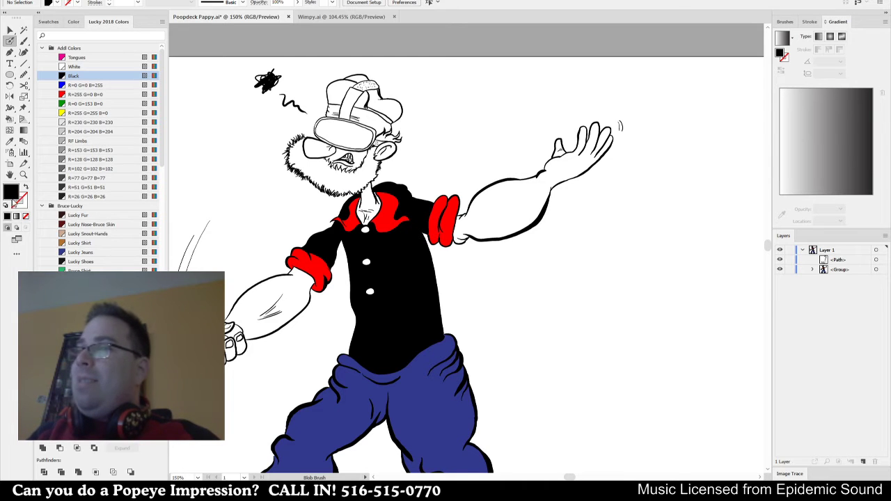
{"action": "left_click", "coordinate": [91, 150]}
{"action": "key", "text": "k"}
{"action": "scroll", "coordinate": [360, 120], "scroll_direction": "up", "scroll_amount": 3}
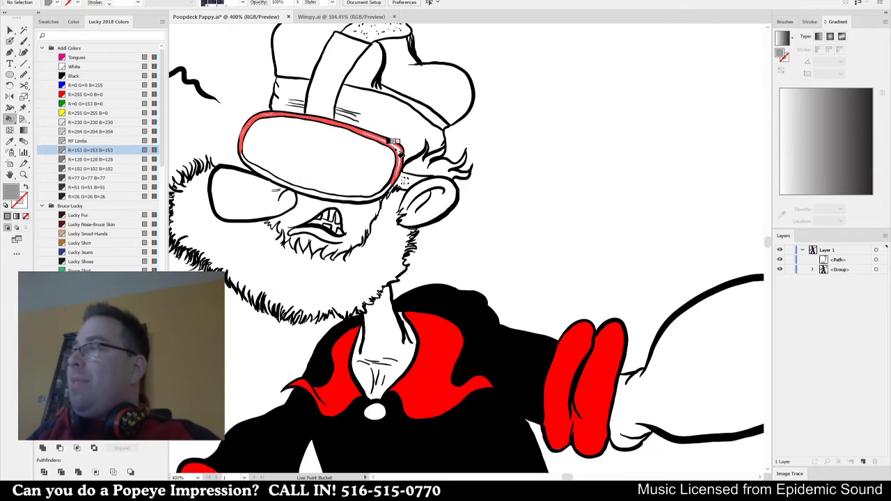
{"action": "left_click", "coordinate": [395, 142]}
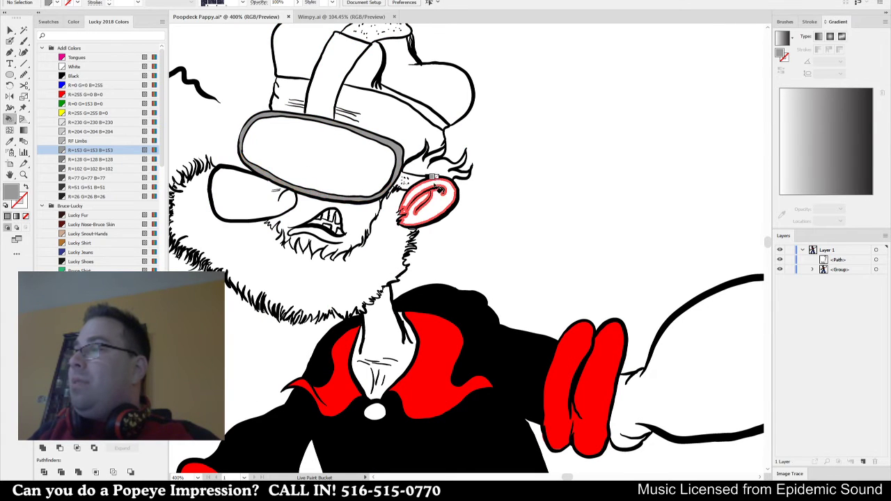
Fill the headset's side strap in front of the ear with the R=153 G=153 B=153 gray.
{"action": "scroll", "coordinate": [414, 180], "scroll_direction": "up", "scroll_amount": 3}
{"action": "key", "text": "v"}
{"action": "scroll", "coordinate": [369, 203], "scroll_direction": "up", "scroll_amount": 4}
{"action": "key", "text": "a"}
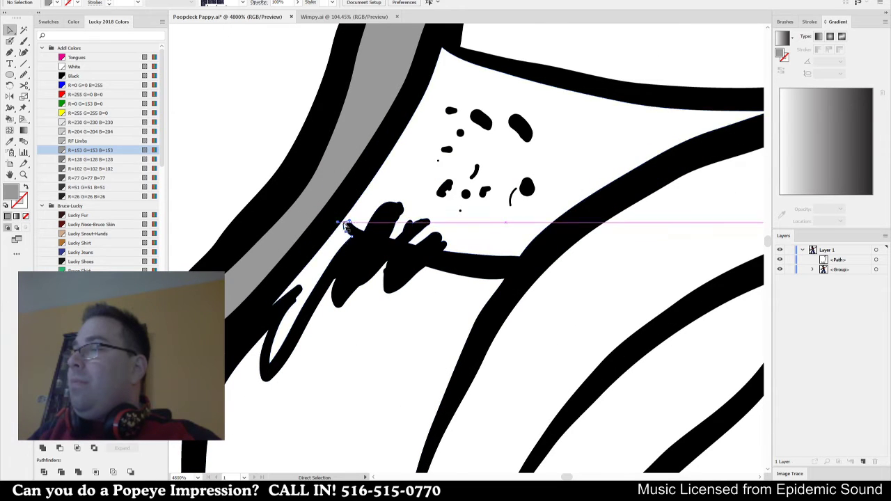
{"action": "left_click", "coordinate": [375, 203]}
{"action": "key", "text": "ctrl+shift+a"}
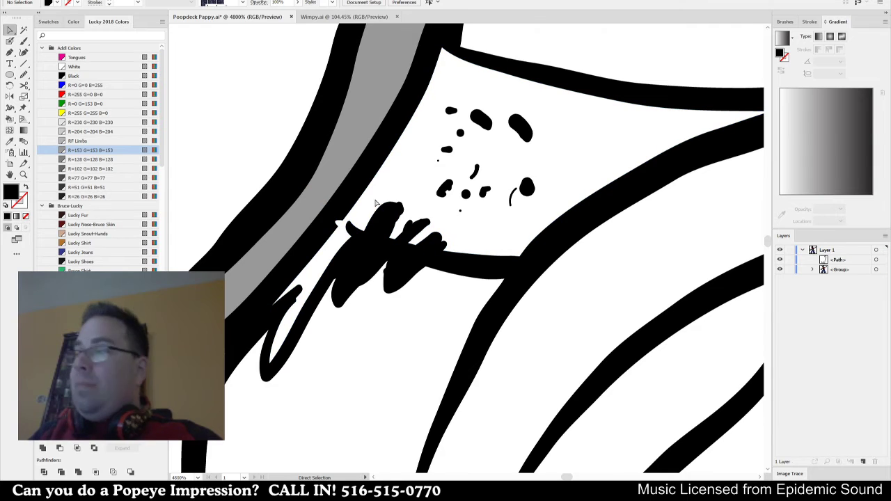
{"action": "key", "text": "k"}
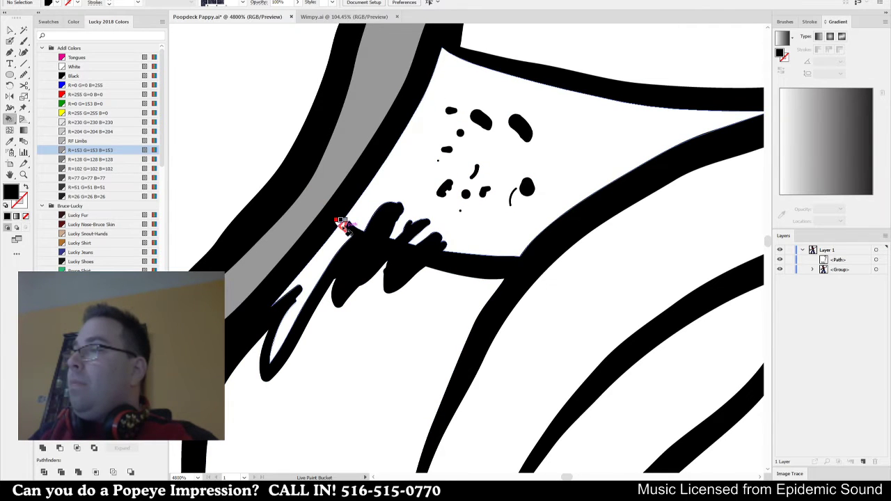
{"action": "left_click", "coordinate": [418, 179]}
{"action": "scroll", "coordinate": [564, 227], "scroll_direction": "down", "scroll_amount": 3}
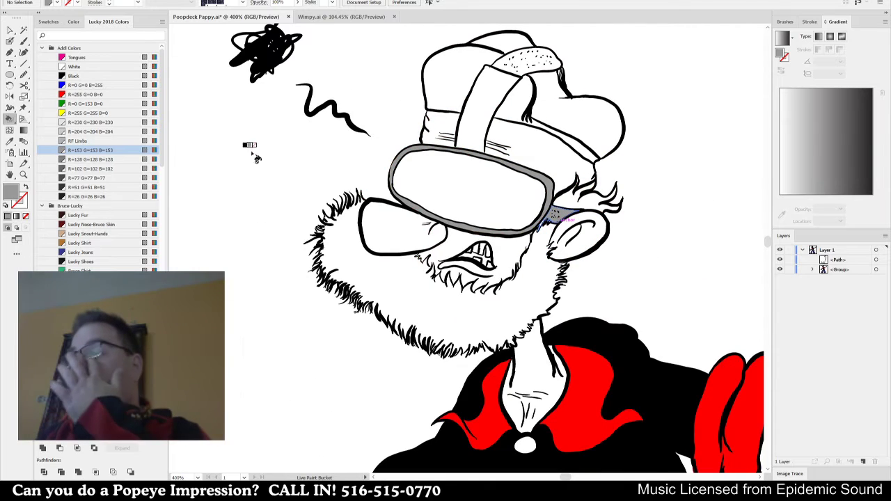
Fill the headset's front face and top strap with RF Limbs gray and the dotted pad with the darker gray.
{"action": "left_click", "coordinate": [104, 140]}
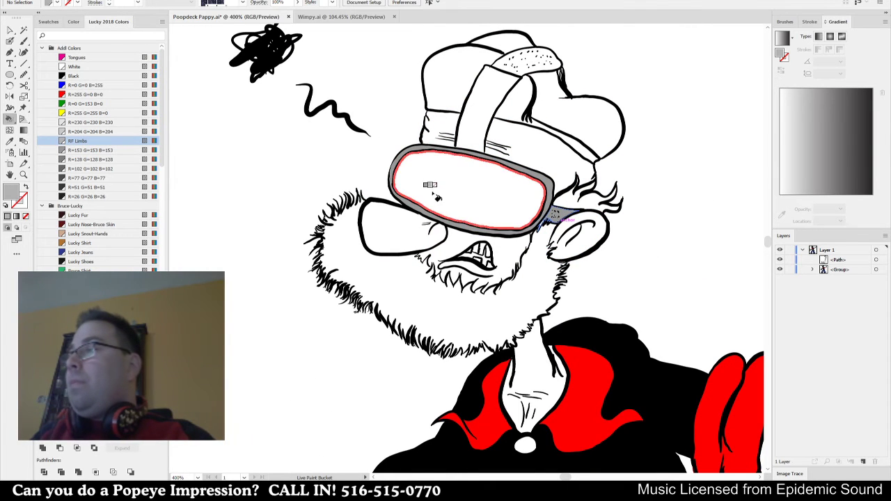
{"action": "left_click", "coordinate": [431, 189]}
{"action": "key", "text": "space"}
{"action": "left_click_drag", "start_coordinate": [701, 211], "coordinate": [647, 241]}
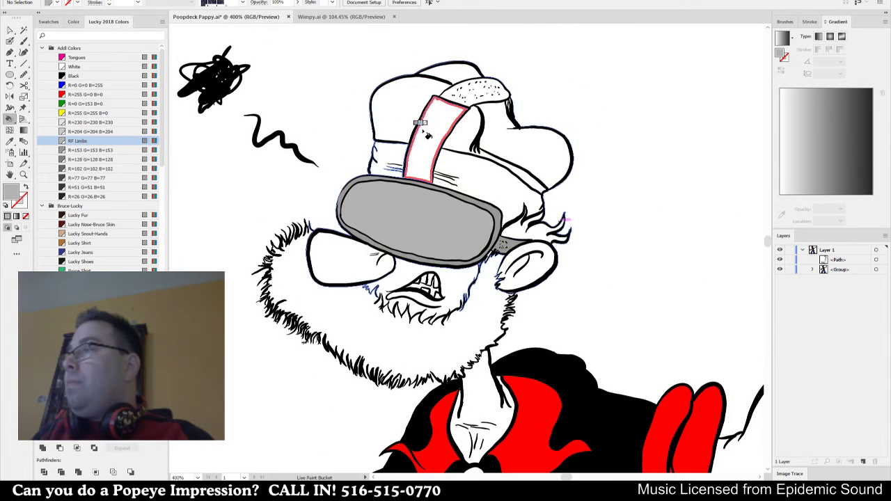
{"action": "left_click", "coordinate": [426, 134]}
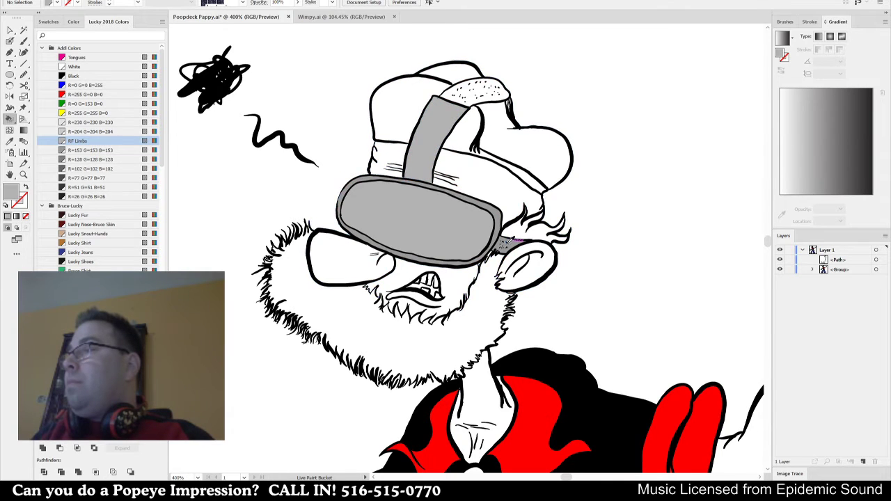
{"action": "left_click", "coordinate": [471, 86]}
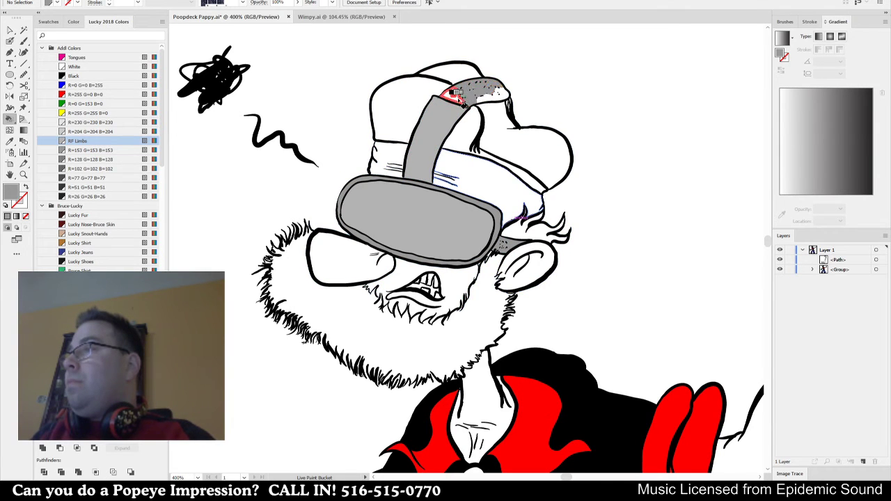
Fill the small gaps between the lines at the dotted pad's end with the darker gray, undoing the stray outline fill.
{"action": "scroll", "coordinate": [494, 92], "scroll_direction": "up", "scroll_amount": 5}
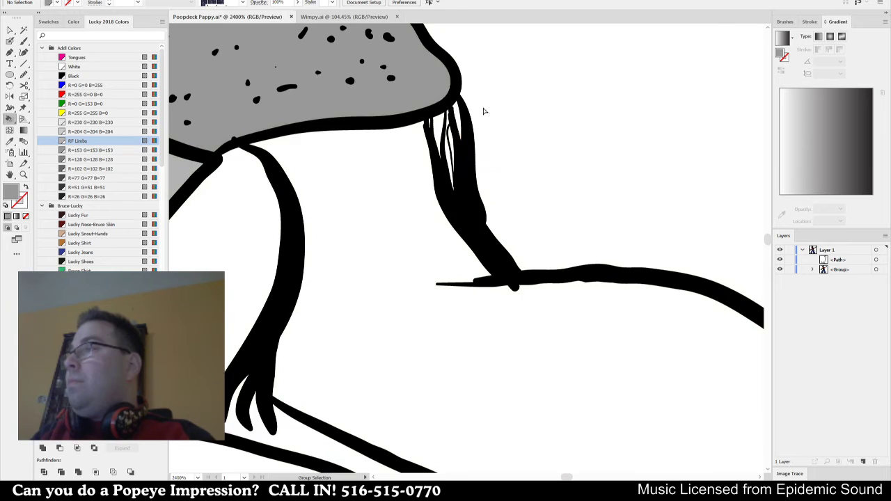
{"action": "left_click", "coordinate": [449, 140]}
{"action": "key", "text": "a"}
{"action": "key", "text": "k"}
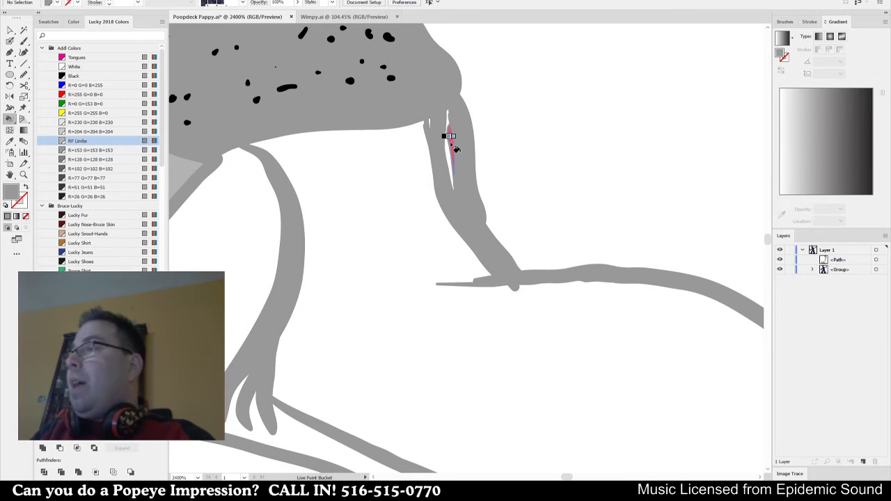
{"action": "key", "text": "ctrl+z"}
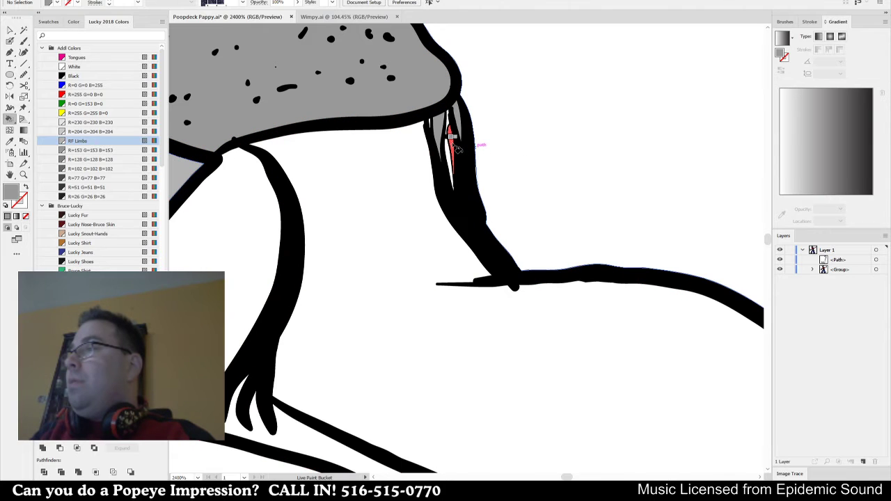
{"action": "left_click", "coordinate": [451, 146]}
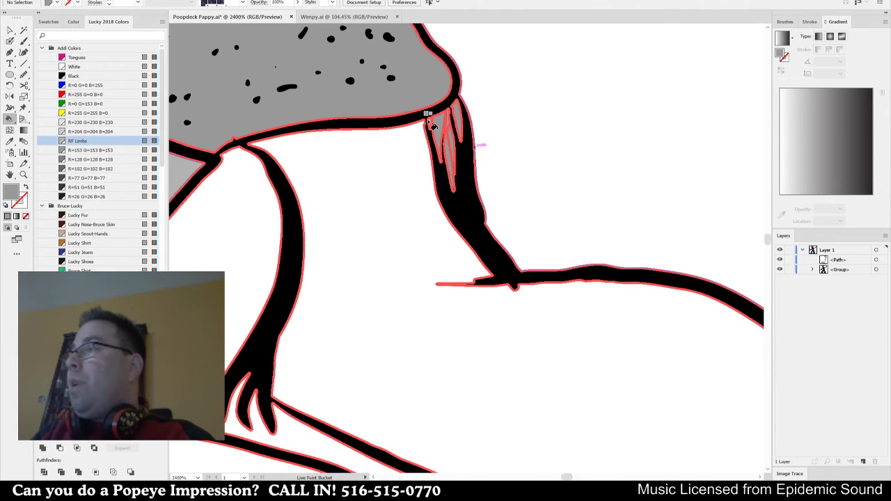
{"action": "key", "text": "ctrl+0"}
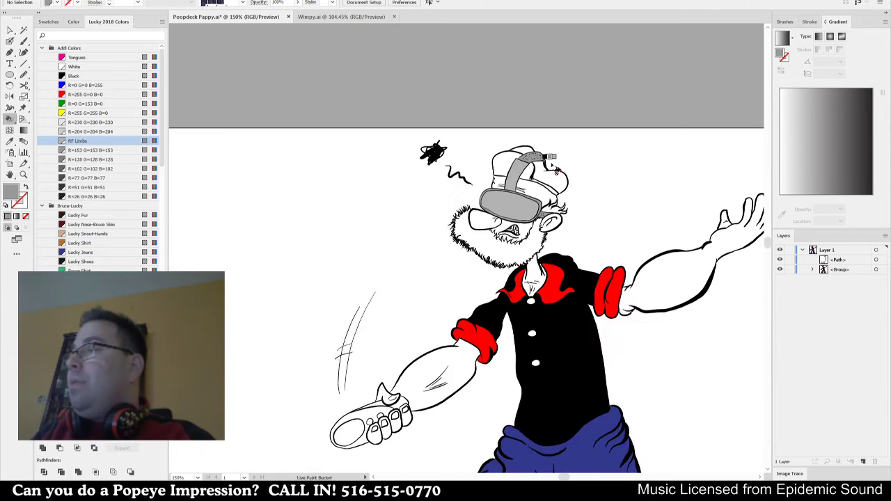
{"action": "left_click_drag", "start_coordinate": [547, 193], "coordinate": [524, 192]}
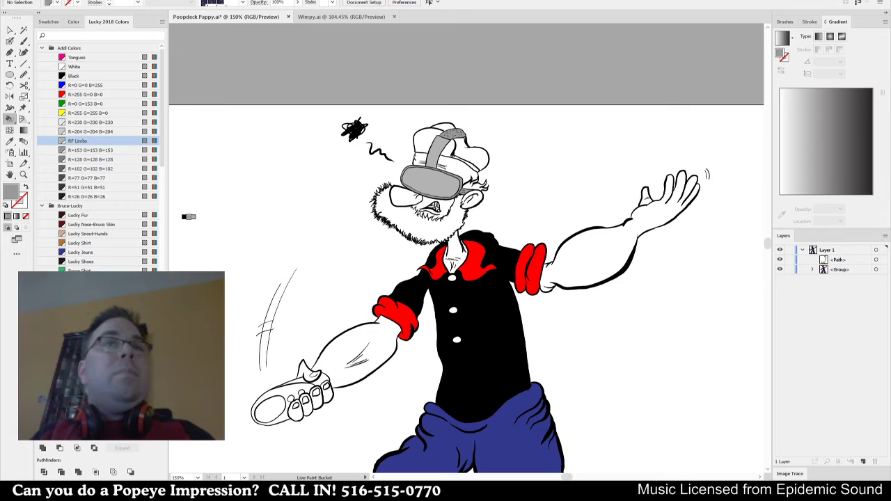
{"action": "left_click", "coordinate": [474, 152]}
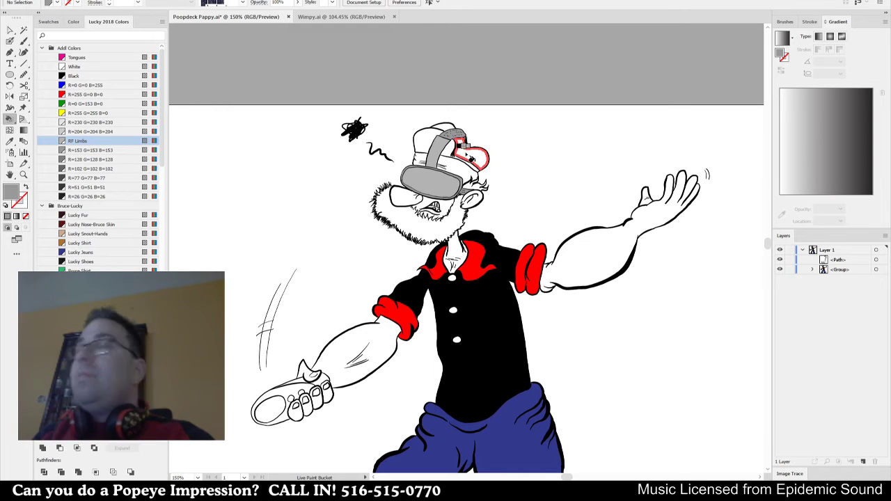
{"action": "left_click", "coordinate": [423, 144]}
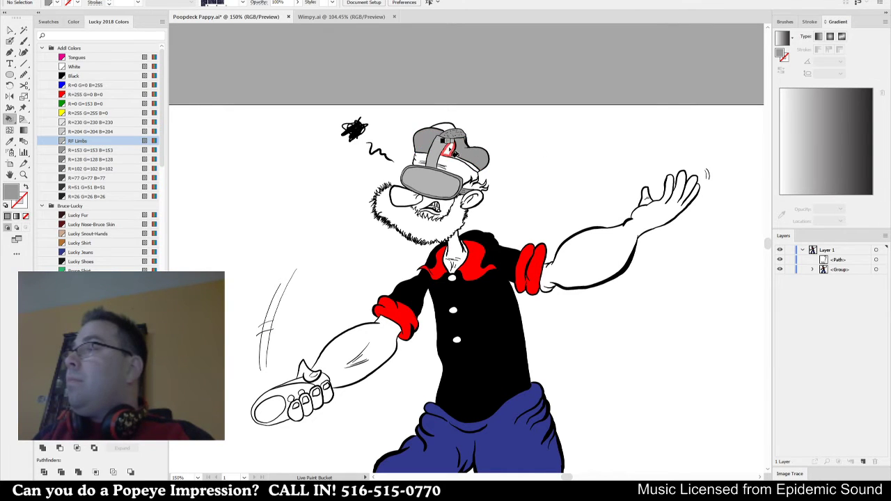
{"action": "key", "text": "ctrl+z"}
{"action": "key", "text": "ctrl+z"}
{"action": "key", "text": "ctrl+z"}
Sample white and black from the artwork and fill the shadow band under the hat's puffy top with black.
{"action": "left_click", "coordinate": [514, 155], "text": "alt"}
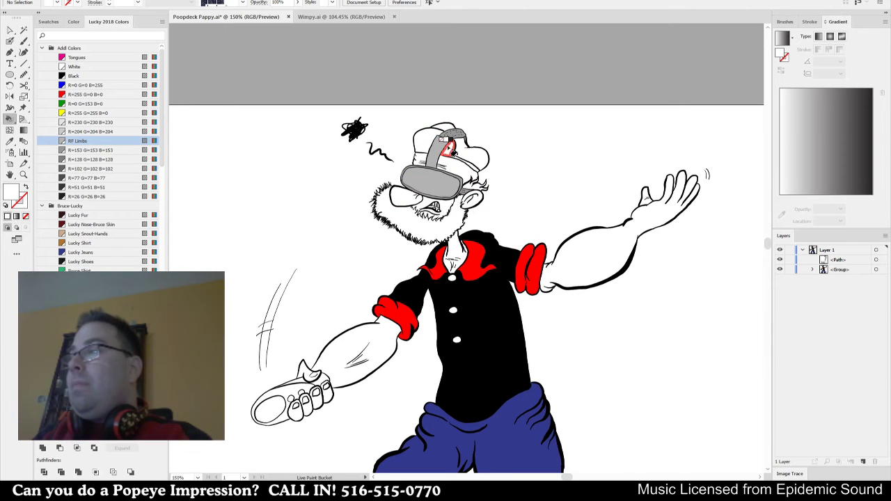
{"action": "left_click", "coordinate": [476, 165], "text": "alt"}
{"action": "left_click", "coordinate": [477, 167]}
{"action": "scroll", "coordinate": [410, 217], "scroll_direction": "up", "scroll_amount": 3}
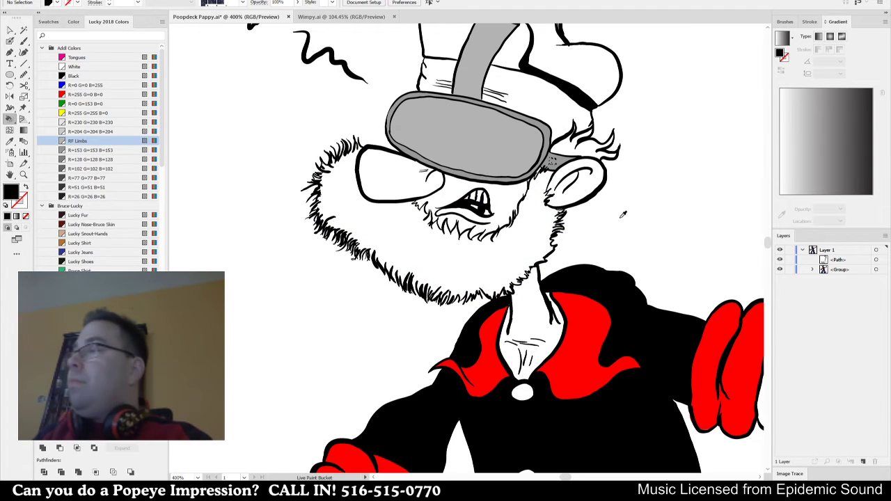
{"action": "left_click", "coordinate": [497, 252], "text": "alt"}
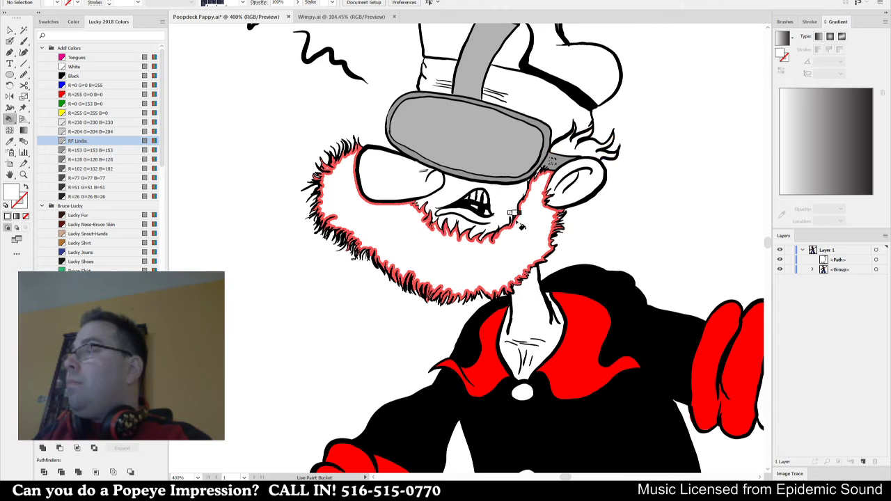
{"action": "scroll", "coordinate": [548, 363], "scroll_direction": "down", "scroll_amount": 1}
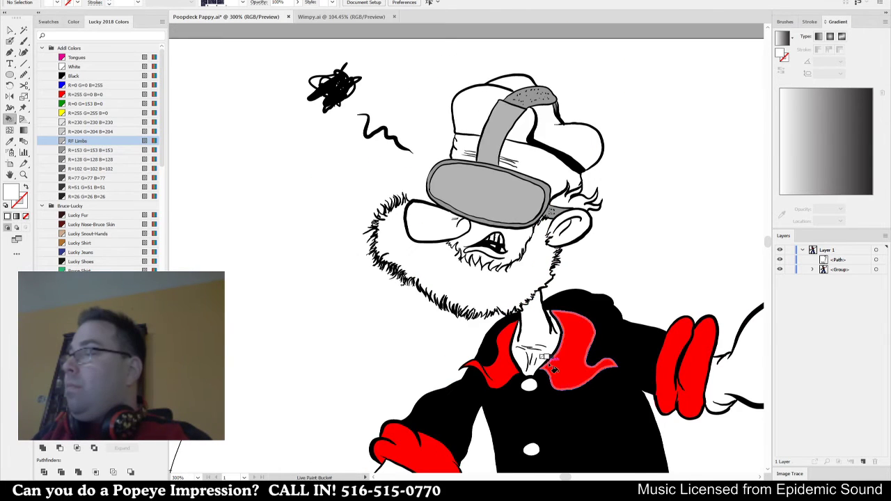
Fill the body and upper side of the controller in the lowered hand with RF Limbs gray.
{"action": "left_click_drag", "start_coordinate": [548, 363], "coordinate": [453, 97]}
{"action": "scroll", "coordinate": [253, 359], "scroll_direction": "down", "scroll_amount": 2}
{"action": "left_click_drag", "start_coordinate": [250, 364], "coordinate": [484, 277]}
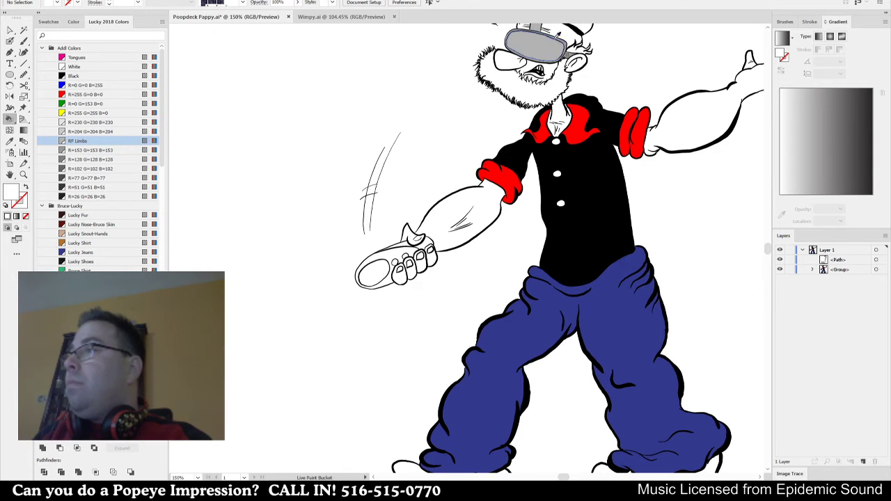
{"action": "scroll", "coordinate": [419, 254], "scroll_direction": "up", "scroll_amount": 1}
{"action": "left_click", "coordinate": [361, 259]}
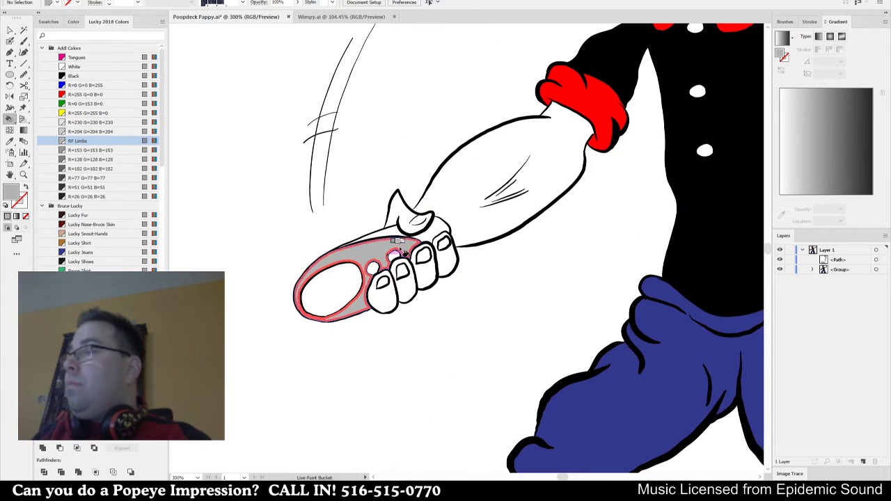
{"action": "left_click", "coordinate": [400, 235]}
{"action": "left_click", "coordinate": [422, 229]}
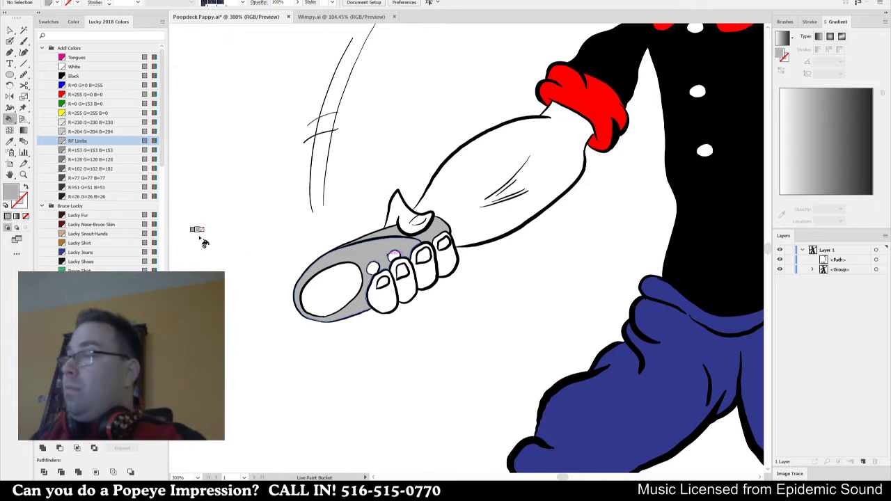
Fill the controller's oval pad and its two small round buttons with R=153 G=153 B=153 gray.
{"action": "left_click", "coordinate": [100, 150]}
{"action": "left_click", "coordinate": [321, 290]}
{"action": "left_click", "coordinate": [371, 268]}
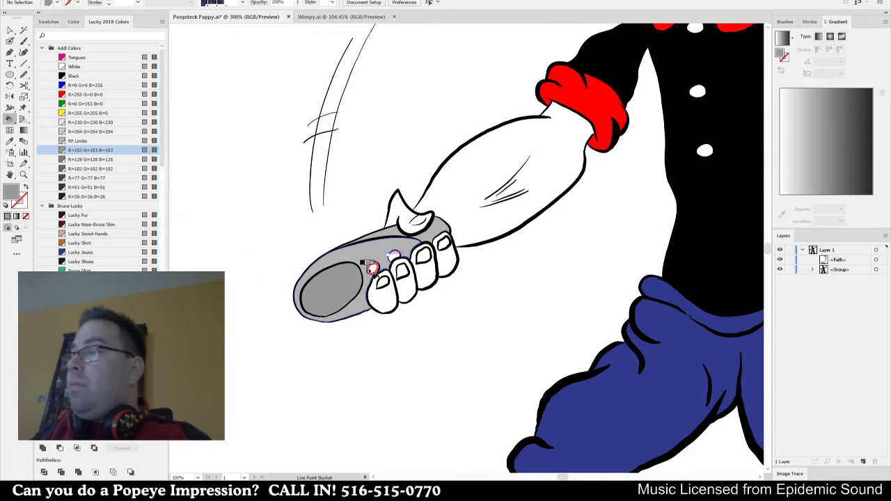
{"action": "left_click", "coordinate": [395, 257]}
Fill the three shirt buttons with the R=255 G=255 B=0 yellow swatch.
{"action": "scroll", "coordinate": [483, 276], "scroll_direction": "down", "scroll_amount": 1}
{"action": "left_click_drag", "start_coordinate": [505, 283], "coordinate": [342, 264]}
{"action": "left_click", "coordinate": [87, 113]}
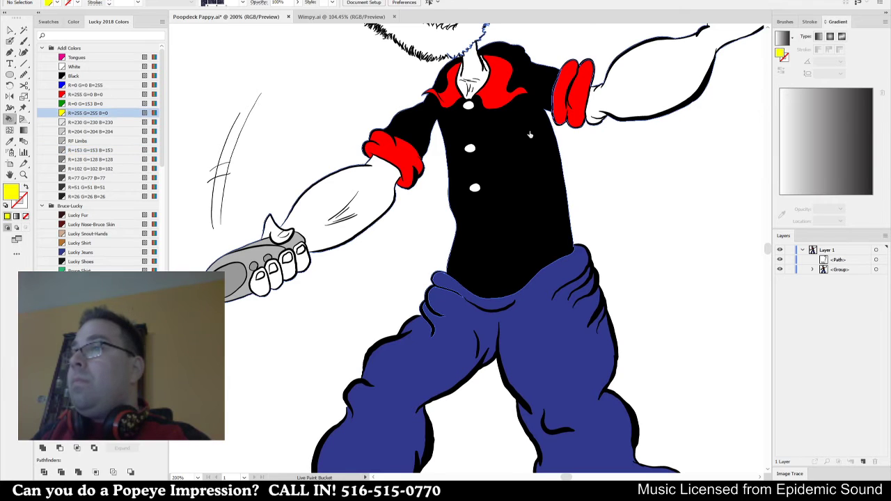
{"action": "left_click", "coordinate": [468, 105]}
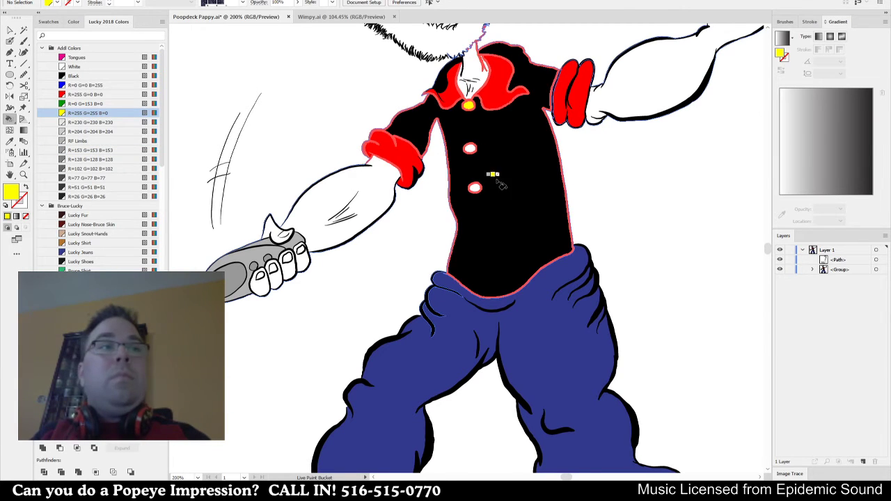
{"action": "left_click", "coordinate": [472, 146]}
{"action": "left_click", "coordinate": [475, 189]}
Fill the individual teeth in the open mouth with the same yellow, undoing the stray fill.
{"action": "left_click_drag", "start_coordinate": [656, 210], "coordinate": [456, 366]}
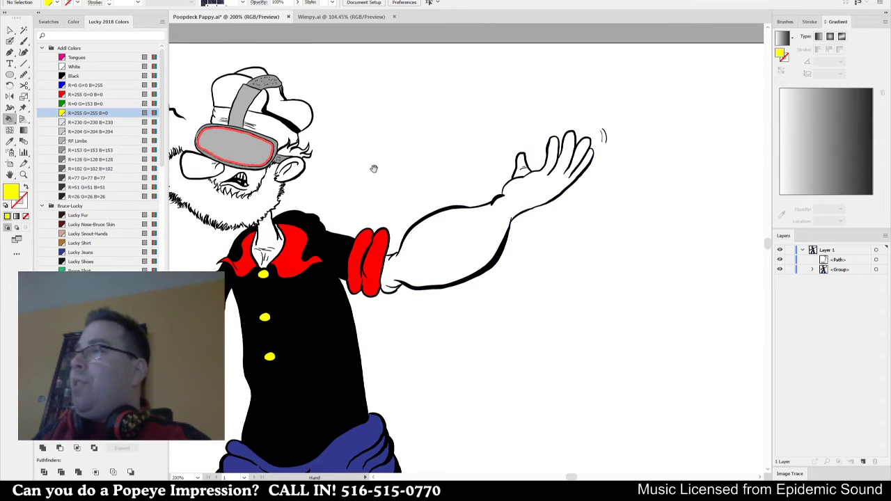
{"action": "left_click_drag", "start_coordinate": [315, 167], "coordinate": [392, 175]}
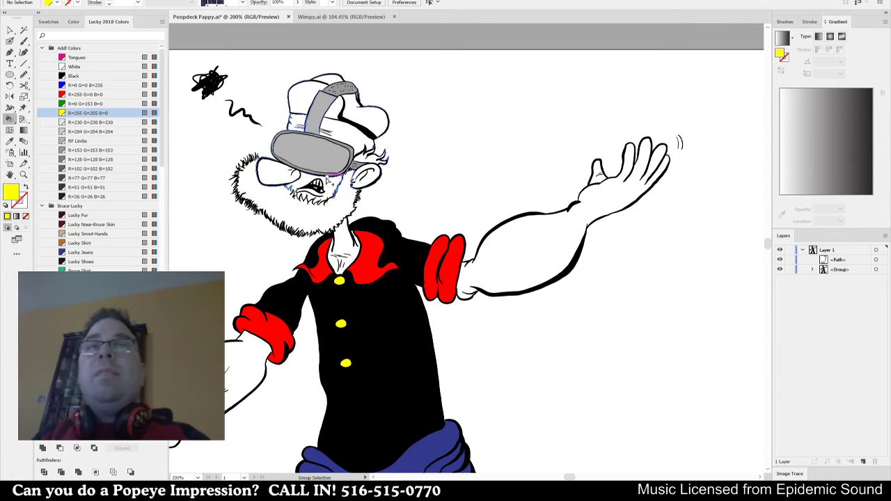
{"action": "scroll", "coordinate": [327, 179], "scroll_direction": "up", "scroll_amount": 5}
{"action": "left_click", "coordinate": [277, 208]}
{"action": "left_click", "coordinate": [296, 203]}
{"action": "left_click", "coordinate": [307, 204]}
{"action": "key", "text": "ctrl+z"}
{"action": "left_click", "coordinate": [313, 202]}
{"action": "left_click", "coordinate": [326, 202]}
{"action": "left_click", "coordinate": [336, 207]}
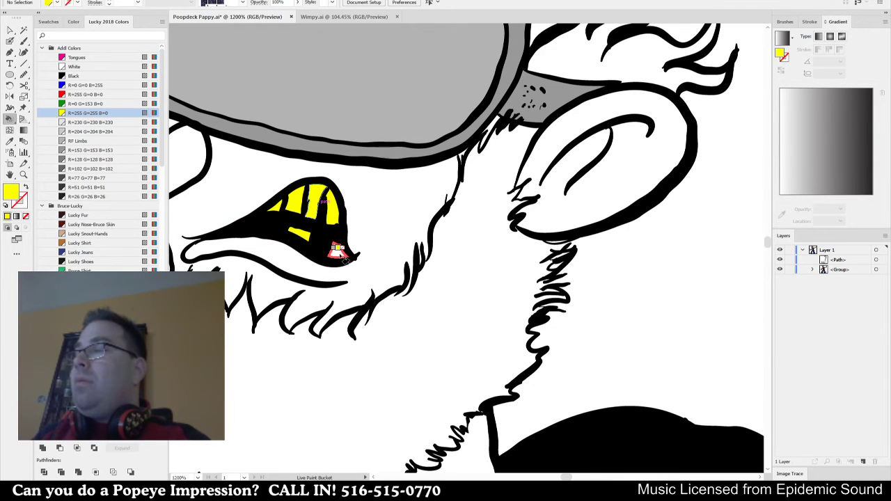
Sample white from the artwork and fill the beard with it.
{"action": "scroll", "coordinate": [369, 247], "scroll_direction": "down", "scroll_amount": 4}
{"action": "left_click", "coordinate": [487, 262], "text": "alt"}
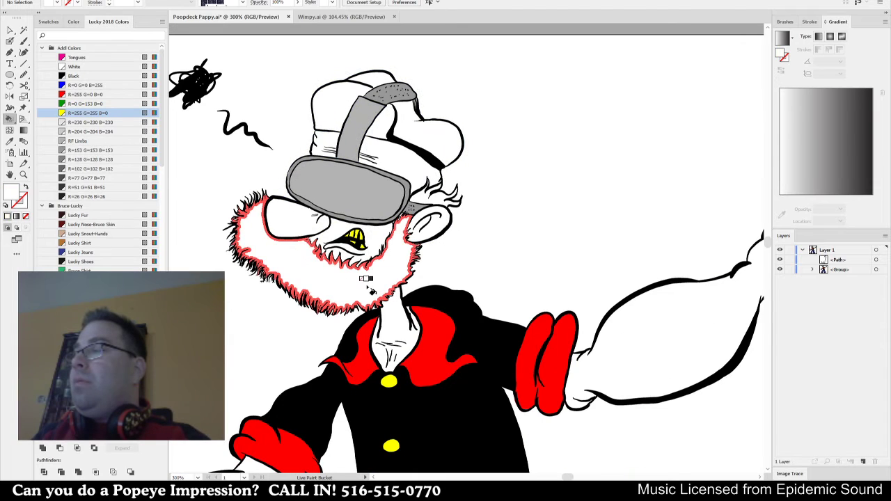
{"action": "left_click", "coordinate": [369, 289]}
Fill the lowered forearm, the neck and the raised arm and hand with Ralph Flesh.
{"action": "left_click_drag", "start_coordinate": [516, 293], "coordinate": [490, 185]}
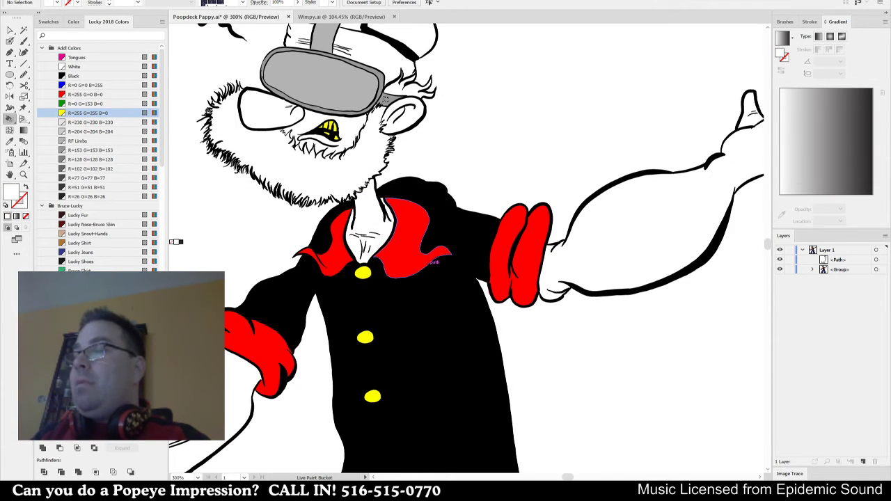
{"action": "left_click", "coordinate": [91, 299]}
{"action": "left_click", "coordinate": [228, 404]}
{"action": "left_click", "coordinate": [362, 222]}
{"action": "left_click", "coordinate": [560, 254]}
{"action": "left_click_drag", "start_coordinate": [620, 177], "coordinate": [332, 218]}
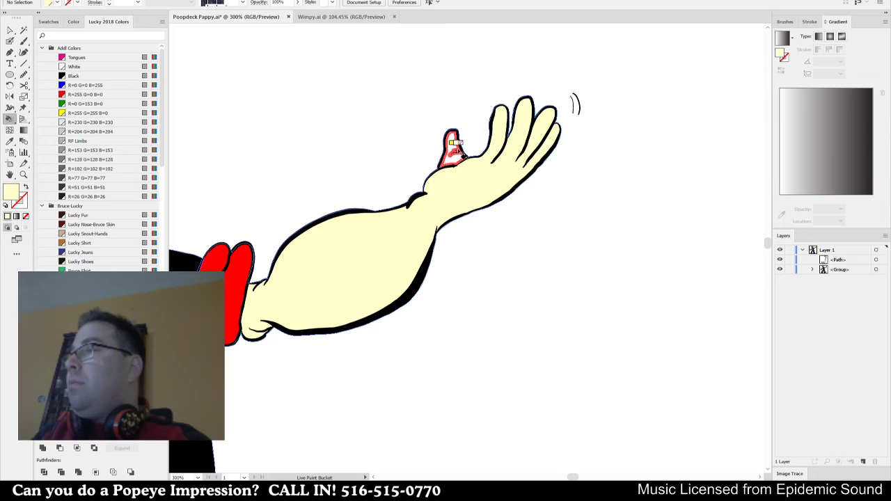
Fill the fingers, thumb and thumbnail of the hand holding the controller with Ralph Flesh.
{"action": "left_click_drag", "start_coordinate": [235, 232], "coordinate": [601, 151]}
{"action": "left_click_drag", "start_coordinate": [315, 349], "coordinate": [529, 174]}
{"action": "scroll", "coordinate": [336, 334], "scroll_direction": "up", "scroll_amount": 2}
{"action": "left_click", "coordinate": [341, 334]}
{"action": "left_click", "coordinate": [378, 306]}
{"action": "left_click", "coordinate": [421, 254]}
{"action": "left_click", "coordinate": [461, 238]}
{"action": "left_click", "coordinate": [388, 171]}
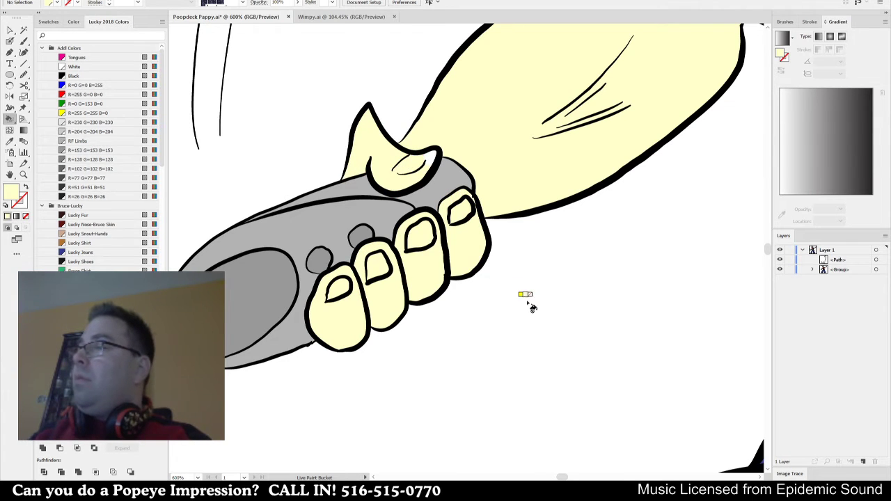
{"action": "left_click", "coordinate": [421, 165]}
Fill the face around the mouth, the nose, the ear and the forehead above the headset with Ralph Flesh.
{"action": "scroll", "coordinate": [448, 204], "scroll_direction": "down", "scroll_amount": 3}
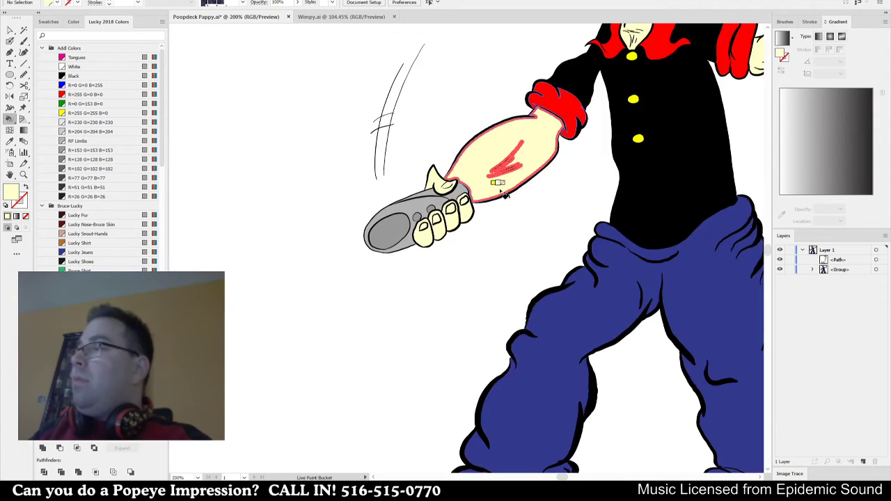
{"action": "left_click_drag", "start_coordinate": [488, 203], "coordinate": [255, 423]}
{"action": "key", "text": "ctrl+plus"}
{"action": "key", "text": "ctrl+plus"}
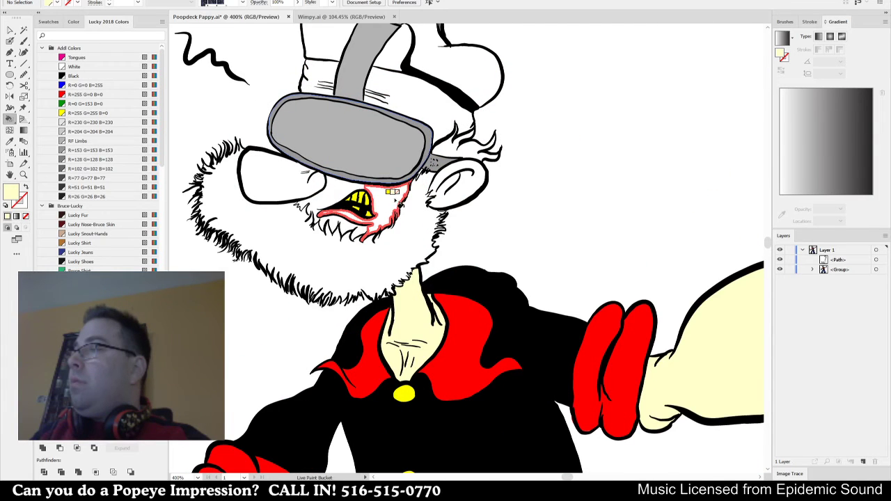
{"action": "left_click", "coordinate": [371, 238]}
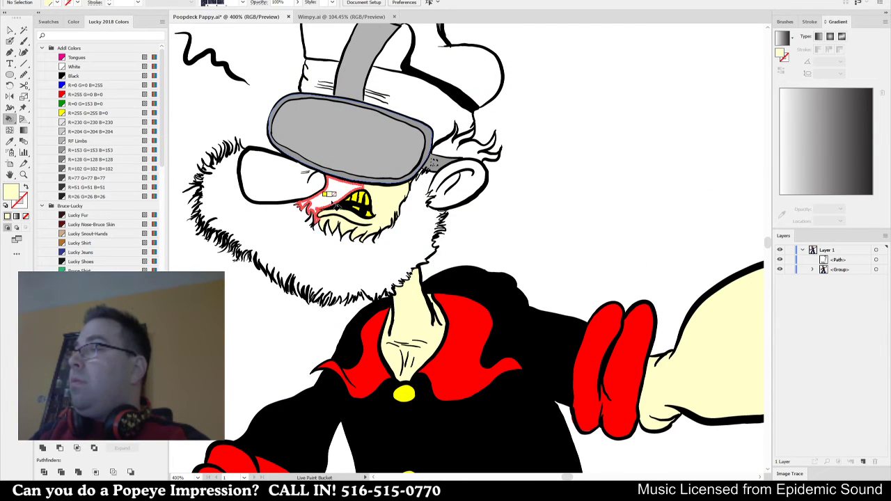
{"action": "left_click", "coordinate": [285, 179]}
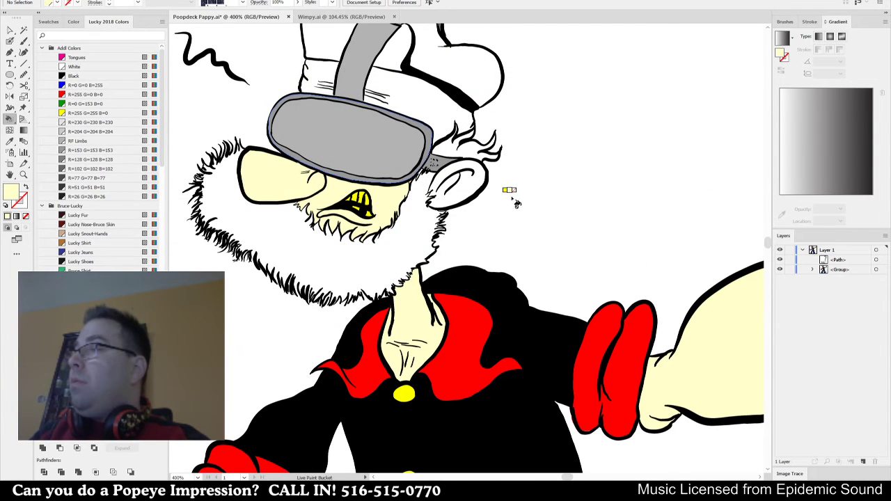
{"action": "left_click", "coordinate": [460, 184]}
{"action": "left_click", "coordinate": [387, 85]}
{"action": "scroll", "coordinate": [428, 164], "scroll_direction": "up", "scroll_amount": 3}
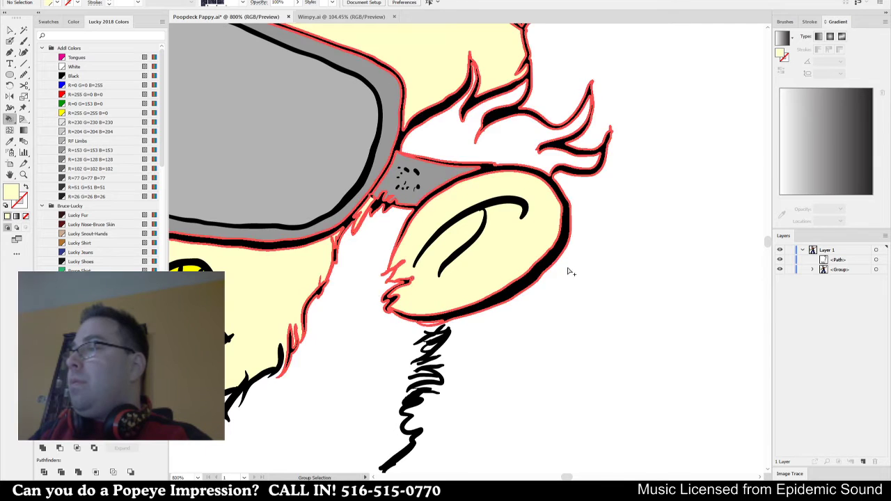
Fill the heel and sole sections of both shoes with the brown swatch.
{"action": "scroll", "coordinate": [571, 273], "scroll_direction": "down", "scroll_amount": 6}
{"action": "left_click_drag", "start_coordinate": [631, 282], "coordinate": [510, 116]}
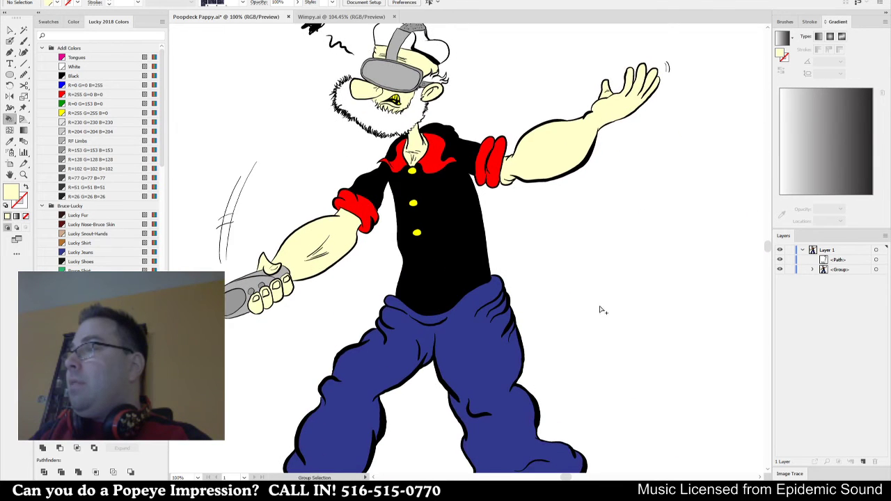
{"action": "scroll", "coordinate": [605, 320], "scroll_direction": "down", "scroll_amount": 2}
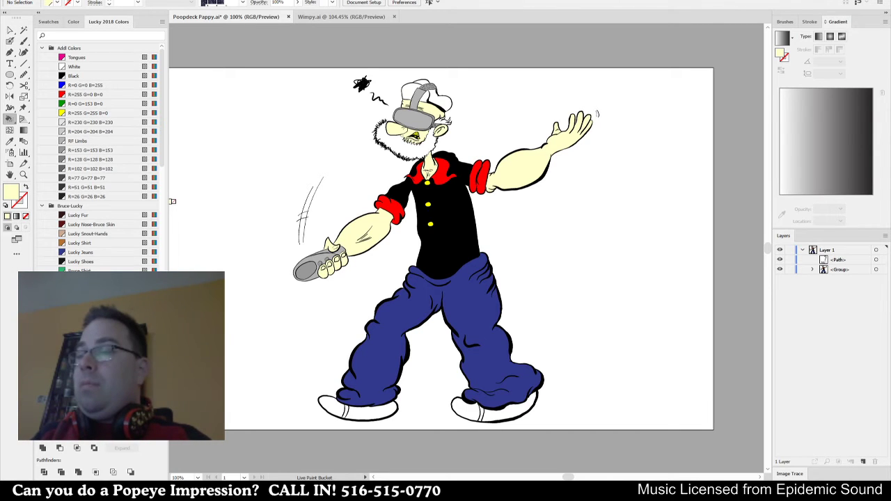
{"action": "scroll", "coordinate": [172, 202], "scroll_direction": "down", "scroll_amount": 3}
{"action": "scroll", "coordinate": [97, 153], "scroll_direction": "down", "scroll_amount": 4}
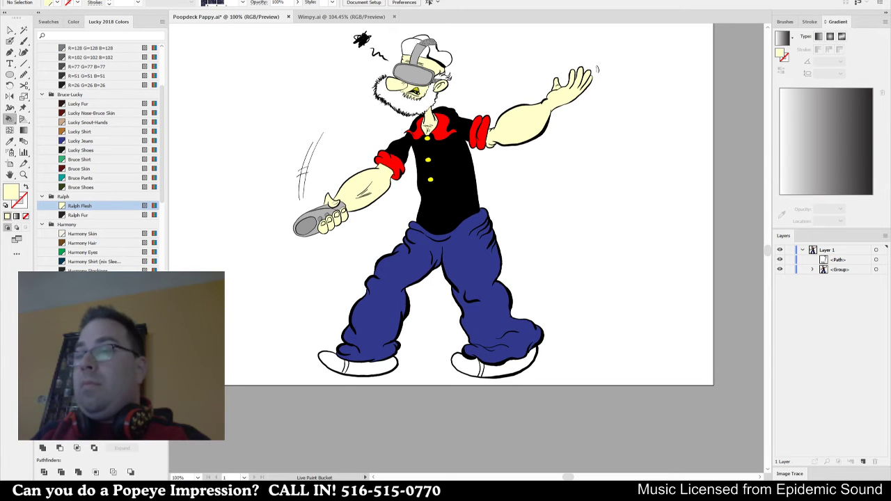
{"action": "left_click", "coordinate": [94, 298]}
{"action": "left_click", "coordinate": [369, 370]}
{"action": "left_click", "coordinate": [332, 360]}
{"action": "left_click", "coordinate": [466, 365]}
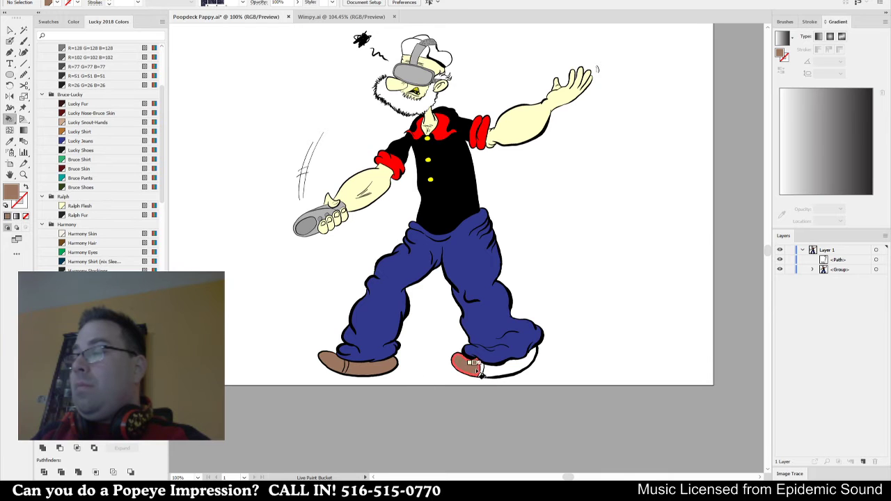
{"action": "left_click", "coordinate": [487, 372]}
Select the entire figure with its motion marks, group it and expand the Live Paint artwork.
{"action": "scroll", "coordinate": [557, 233], "scroll_direction": "up", "scroll_amount": 1}
{"action": "scroll", "coordinate": [561, 237], "scroll_direction": "up", "scroll_amount": 1}
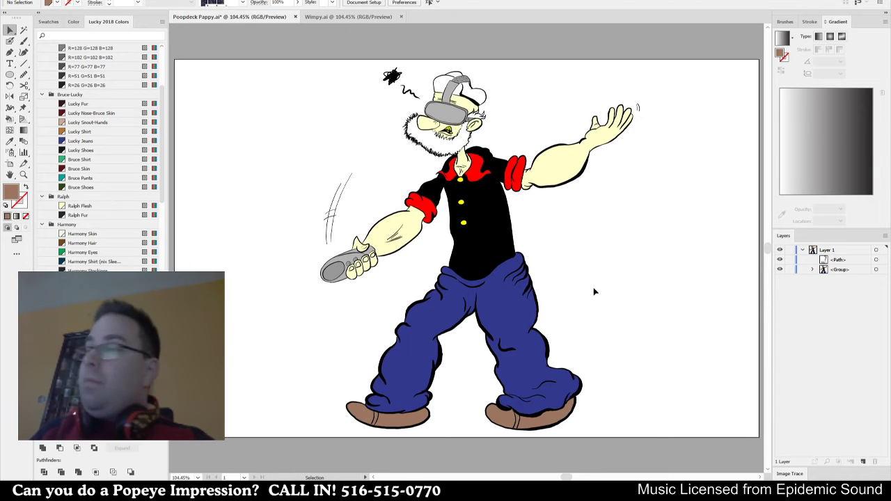
{"action": "scroll", "coordinate": [592, 291], "scroll_direction": "down", "scroll_amount": 2}
{"action": "scroll", "coordinate": [591, 293], "scroll_direction": "down", "scroll_amount": 1}
{"action": "left_click_drag", "start_coordinate": [662, 151], "coordinate": [303, 477]}
{"action": "key", "text": "a"}
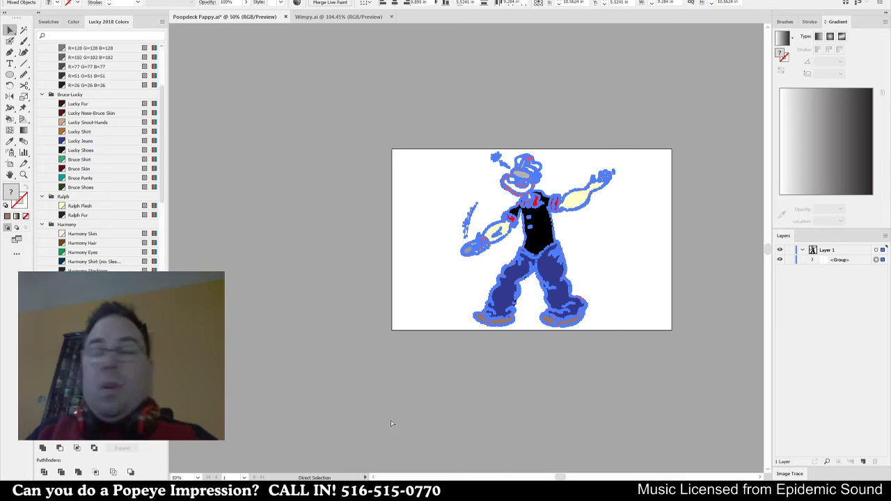
{"action": "key", "text": "ctrl+g"}
{"action": "left_click", "coordinate": [82, 0]}
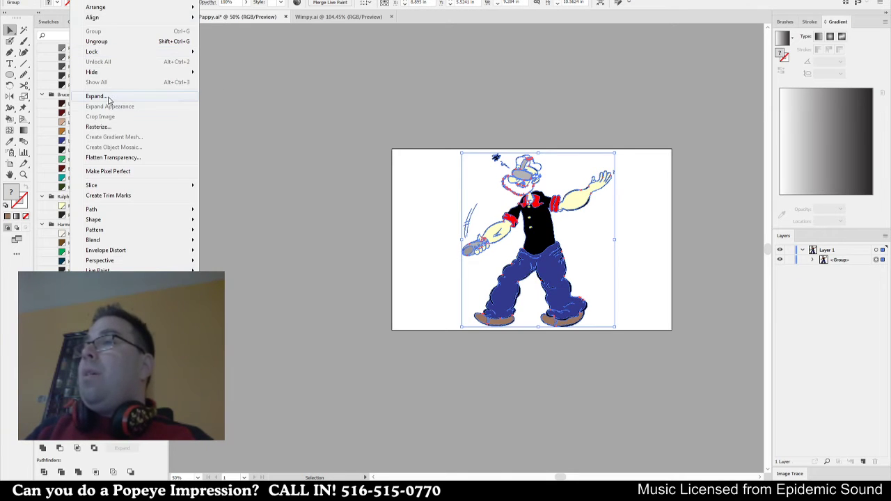
{"action": "left_click", "coordinate": [109, 97]}
{"action": "left_click", "coordinate": [421, 287]}
Move the figure off the artboard and check its fills against the gray pasteboard.
{"action": "left_click_drag", "start_coordinate": [495, 270], "coordinate": [237, 245]}
{"action": "left_click", "coordinate": [325, 368]}
{"action": "left_click_drag", "start_coordinate": [267, 94], "coordinate": [414, 83]}
{"action": "scroll", "coordinate": [333, 167], "scroll_direction": "up", "scroll_amount": 3}
{"action": "scroll", "coordinate": [546, 154], "scroll_direction": "up", "scroll_amount": 3}
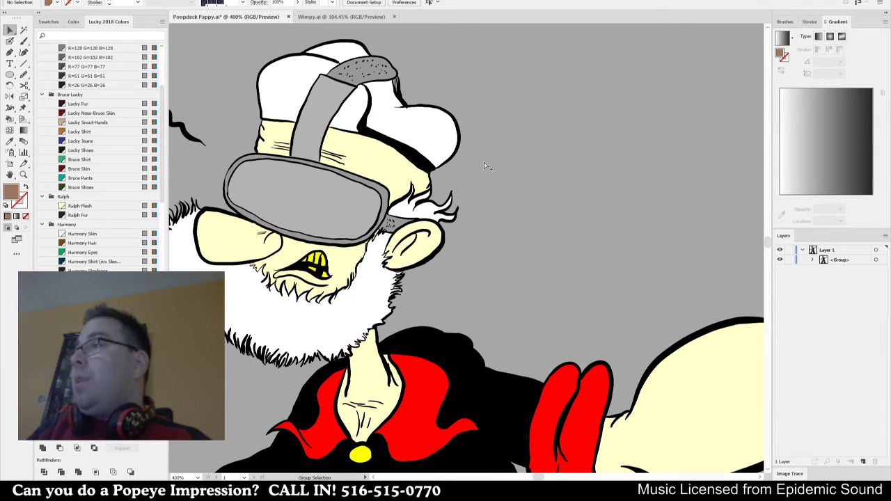
{"action": "scroll", "coordinate": [485, 165], "scroll_direction": "down", "scroll_amount": 5}
{"action": "left_click_drag", "start_coordinate": [610, 300], "coordinate": [522, 315]}
Draw a Lucky Shirt brown rectangle about 15.06 by 13.58 in around the figure and send it to the back.
{"action": "left_click_drag", "start_coordinate": [10, 75], "coordinate": [56, 125]}
{"action": "left_click", "coordinate": [84, 133]}
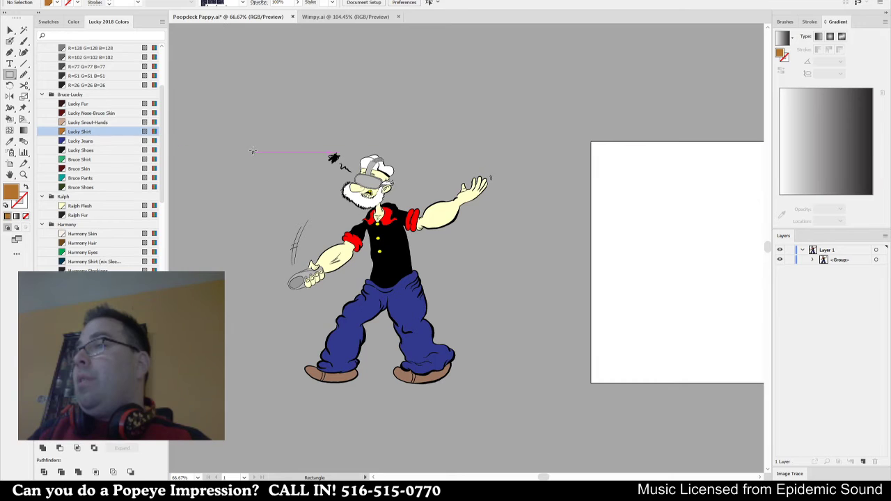
{"action": "left_click_drag", "start_coordinate": [251, 135], "coordinate": [581, 432]}
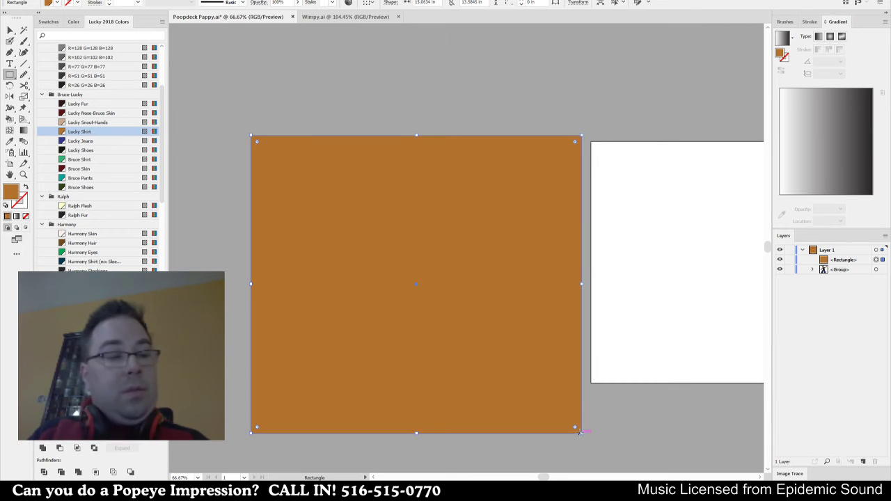
{"action": "key", "text": "ctrl+shift+bracketleft"}
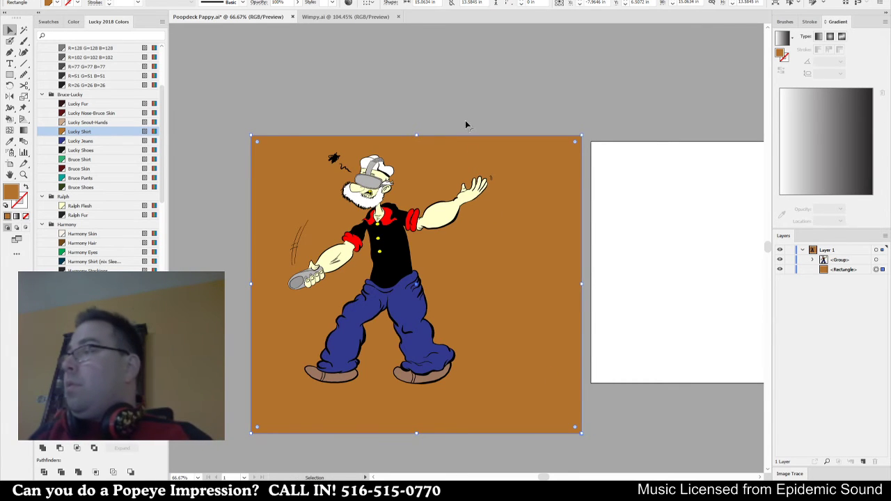
Check the figure's fills against the brown backdrop and delete the rectangle.
{"action": "scroll", "coordinate": [290, 271], "scroll_direction": "up", "scroll_amount": 3}
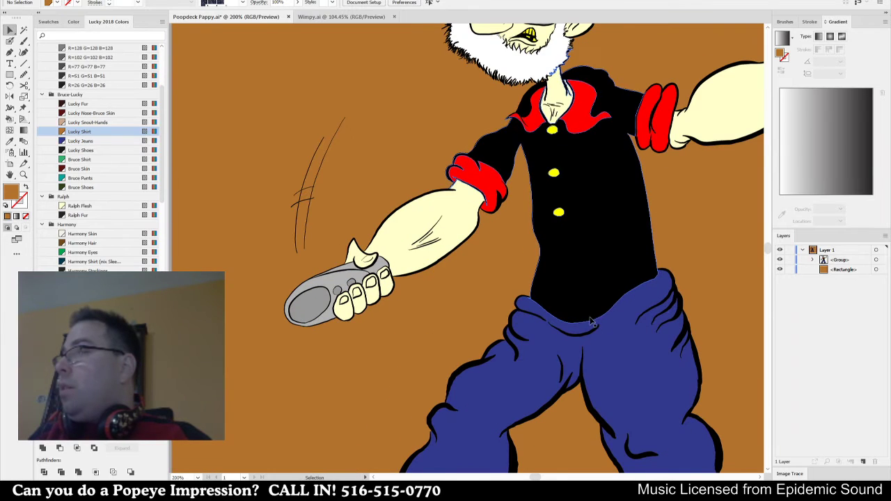
{"action": "left_click_drag", "start_coordinate": [752, 379], "coordinate": [575, 379]}
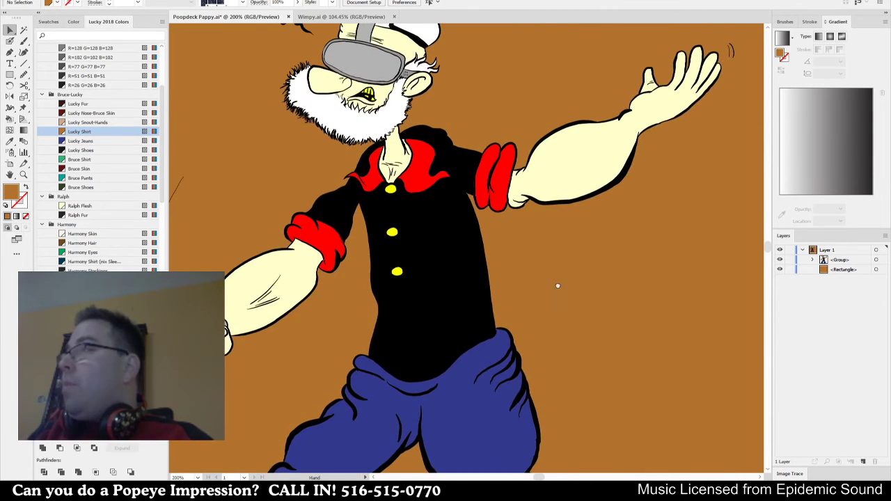
{"action": "left_click_drag", "start_coordinate": [558, 278], "coordinate": [568, 371]}
{"action": "left_click", "coordinate": [541, 172]}
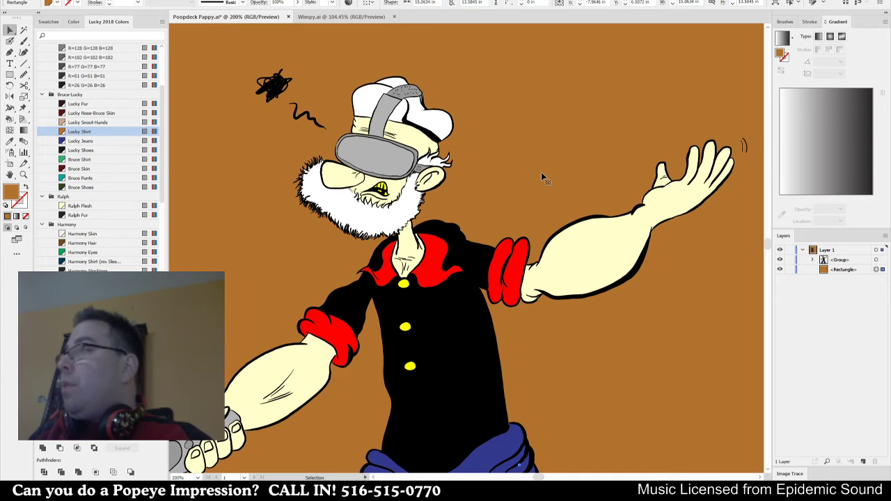
{"action": "key", "text": "Delete"}
Move the figure back onto the white artboard.
{"action": "scroll", "coordinate": [540, 172], "scroll_direction": "down", "scroll_amount": 4}
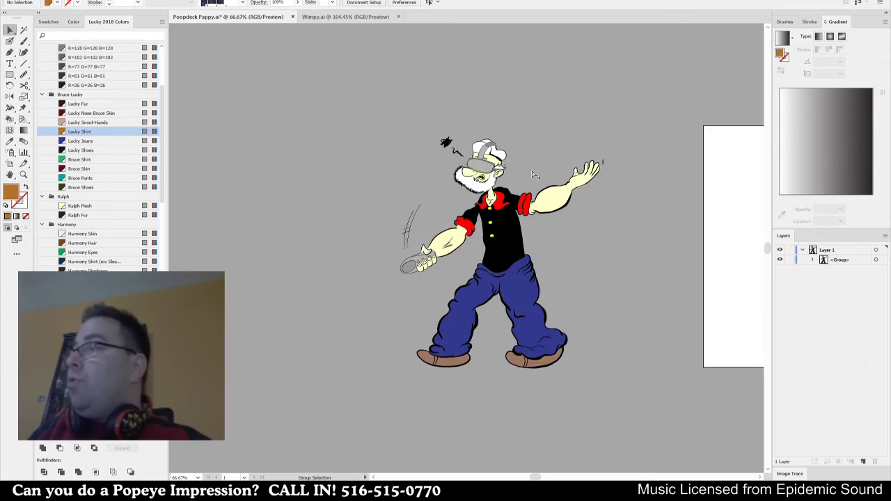
{"action": "left_click_drag", "start_coordinate": [618, 268], "coordinate": [420, 276]}
{"action": "left_click_drag", "start_coordinate": [321, 284], "coordinate": [620, 284]}
{"action": "left_click_drag", "start_coordinate": [696, 367], "coordinate": [557, 392]}
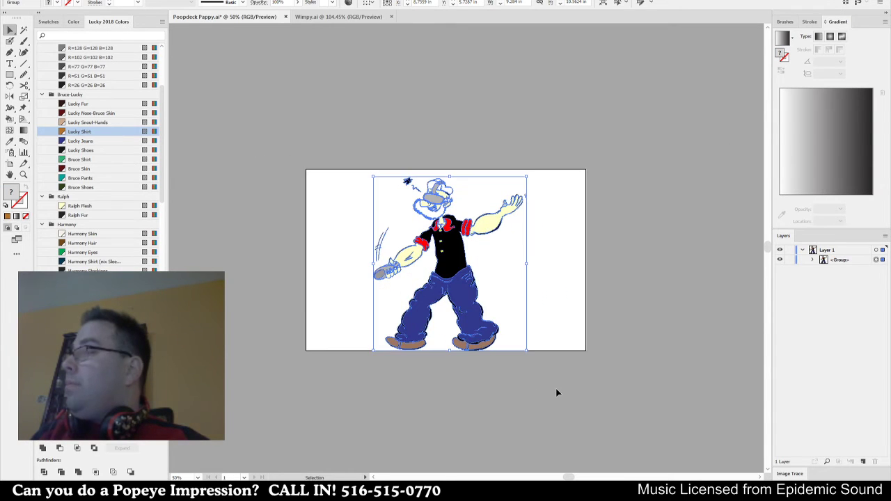
Nudge the figure in large increments until it sits centered on the artboard, and deselect it.
{"action": "key", "text": "shift+Right"}
{"action": "key", "text": "shift+Right"}
{"action": "key", "text": "shift+Right"}
{"action": "key", "text": "shift+Right"}
{"action": "key", "text": "shift+Up"}
{"action": "key", "text": "shift+Up"}
{"action": "key", "text": "shift+Up"}
{"action": "key", "text": "shift+Down"}
{"action": "key", "text": "shift+Down"}
{"action": "key", "text": "shift+Left"}
{"action": "key", "text": "shift+Left"}
{"action": "key", "text": "shift+Left"}
{"action": "key", "text": "shift+Left"}
{"action": "key", "text": "shift+Left"}
{"action": "key", "text": "shift+Left"}
{"action": "key", "text": "shift+Up"}
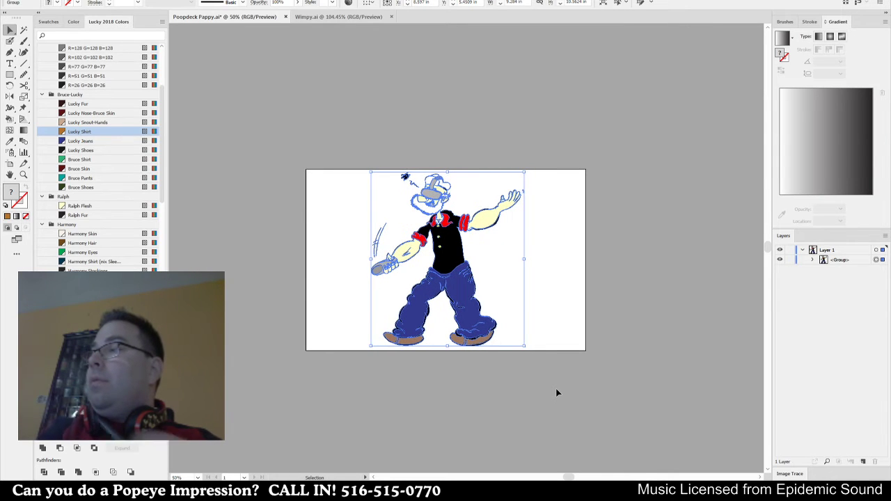
{"action": "left_click", "coordinate": [564, 316]}
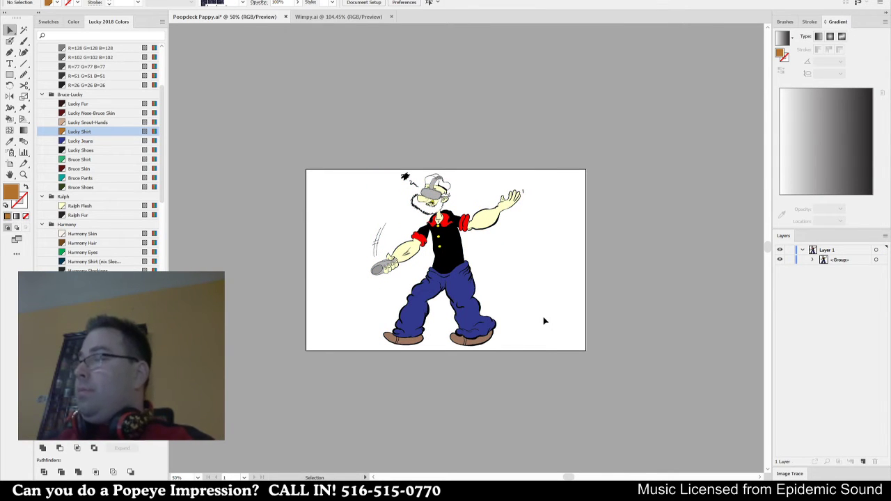
Sign the artwork in black with the Blob Brush beside the figure's left shoe, undoing the faulty strokes.
{"action": "key", "text": "ctrl+1"}
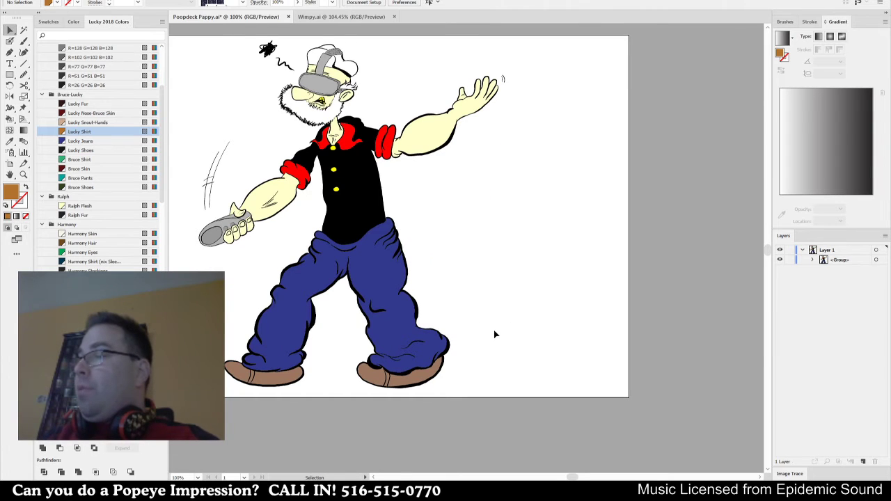
{"action": "key", "text": "ctrl+0"}
{"action": "key", "text": "shift+b"}
{"action": "scroll", "coordinate": [161, 118], "scroll_direction": "up", "scroll_amount": 4}
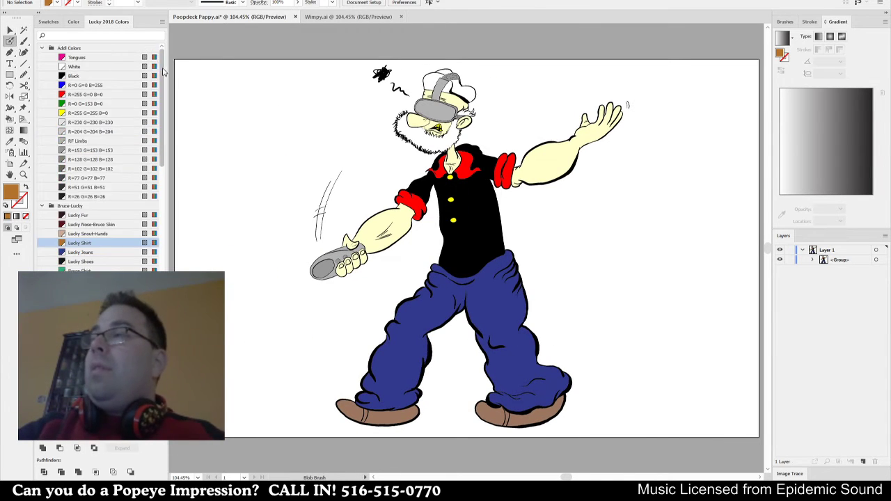
{"action": "left_click", "coordinate": [117, 75]}
{"action": "mouse_move", "coordinate": [265, 376]}
{"action": "left_mouse_down"}
{"action": "mouse_move", "coordinate": [254, 398]}
{"action": "mouse_move", "coordinate": [279, 386]}
{"action": "mouse_move", "coordinate": [249, 406]}
{"action": "mouse_move", "coordinate": [270, 391]}
{"action": "left_mouse_up"}
{"action": "left_click", "coordinate": [268, 381]}
{"action": "key", "text": "ctrl+z"}
{"action": "key", "text": "ctrl+z"}
{"action": "left_click", "coordinate": [268, 387]}
{"action": "key", "text": "ctrl+z"}
{"action": "key", "text": "ctrl+z"}
{"action": "mouse_move", "coordinate": [271, 385]}
{"action": "left_mouse_down"}
{"action": "mouse_move", "coordinate": [260, 404]}
{"action": "mouse_move", "coordinate": [289, 386]}
{"action": "left_mouse_up"}
{"action": "mouse_move", "coordinate": [291, 384]}
{"action": "left_mouse_down"}
{"action": "mouse_move", "coordinate": [319, 368]}
{"action": "mouse_move", "coordinate": [277, 410]}
{"action": "mouse_move", "coordinate": [306, 384]}
{"action": "left_mouse_up"}
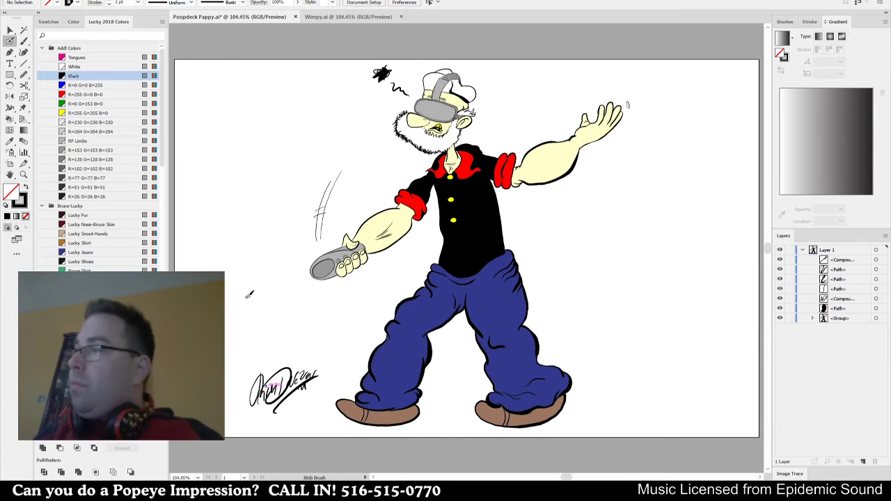
Save the Poopdeck Pappy document and close it, leaving the blank Wimpy document open.
{"action": "key", "text": "v"}
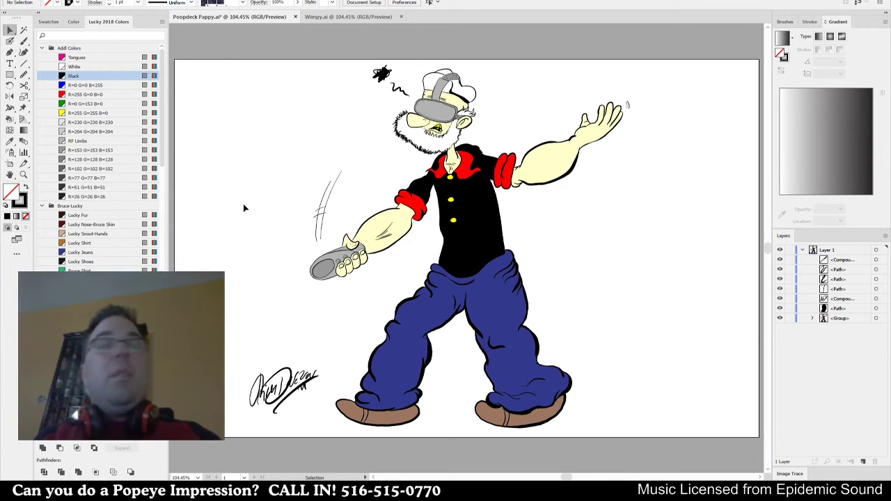
{"action": "key", "text": "ctrl+s"}
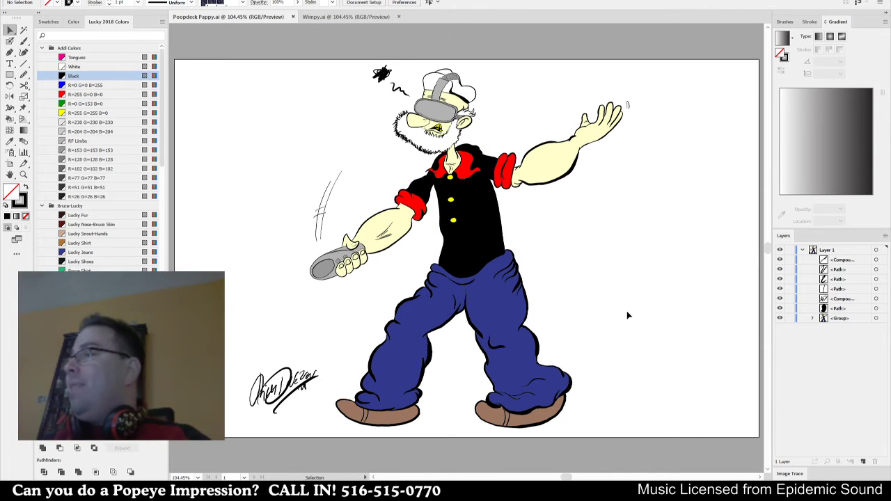
{"action": "key", "text": "ctrl+w"}
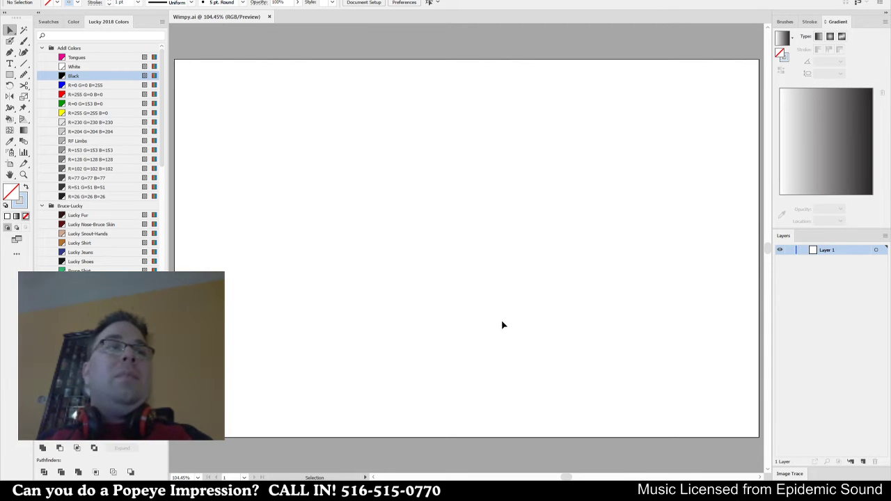
Sketch Wimpy's round head in light blue with the Blob Brush, adding eyes, bulbous nose, mustache, mouth, jowl and ear.
{"action": "key", "text": "shift+b"}
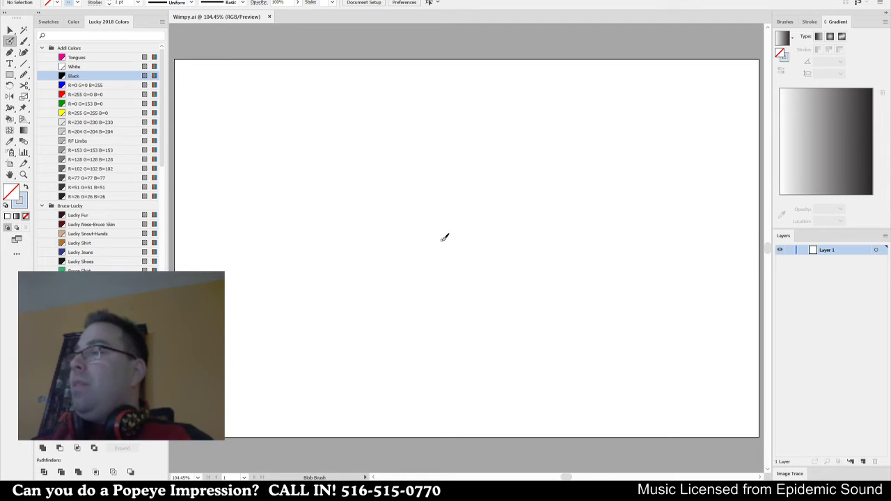
{"action": "mouse_move", "coordinate": [428, 264]}
{"action": "left_mouse_down"}
{"action": "mouse_move", "coordinate": [503, 197]}
{"action": "mouse_move", "coordinate": [491, 171]}
{"action": "mouse_move", "coordinate": [499, 179]}
{"action": "mouse_move", "coordinate": [497, 265]}
{"action": "mouse_move", "coordinate": [446, 286]}
{"action": "left_mouse_up"}
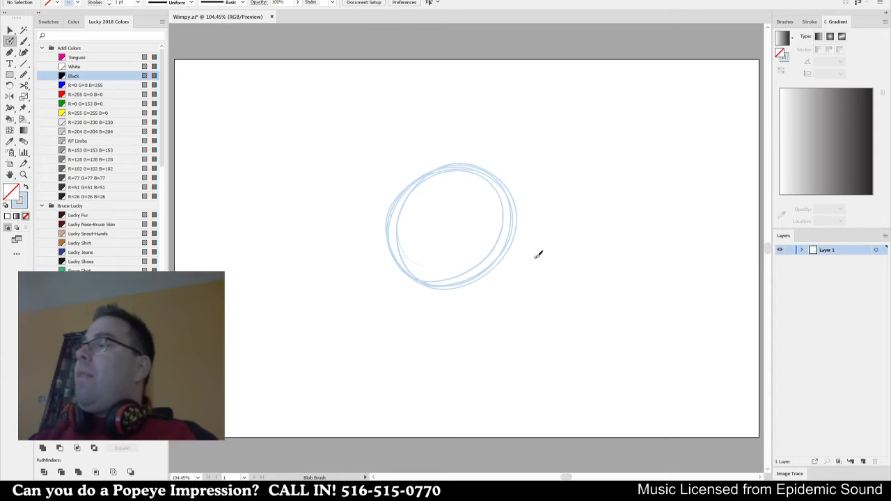
{"action": "mouse_move", "coordinate": [535, 234]}
{"action": "left_mouse_down"}
{"action": "mouse_move", "coordinate": [527, 256]}
{"action": "mouse_move", "coordinate": [469, 247]}
{"action": "left_mouse_up"}
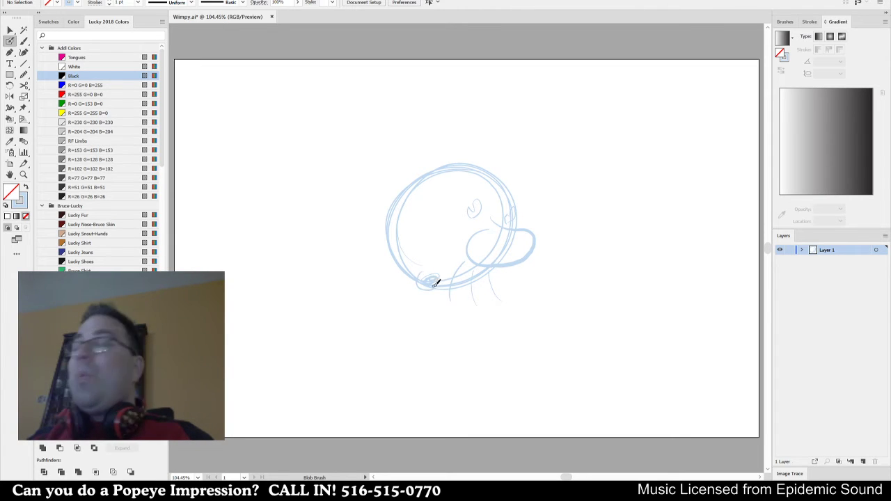
{"action": "left_click_drag", "start_coordinate": [414, 284], "coordinate": [381, 213]}
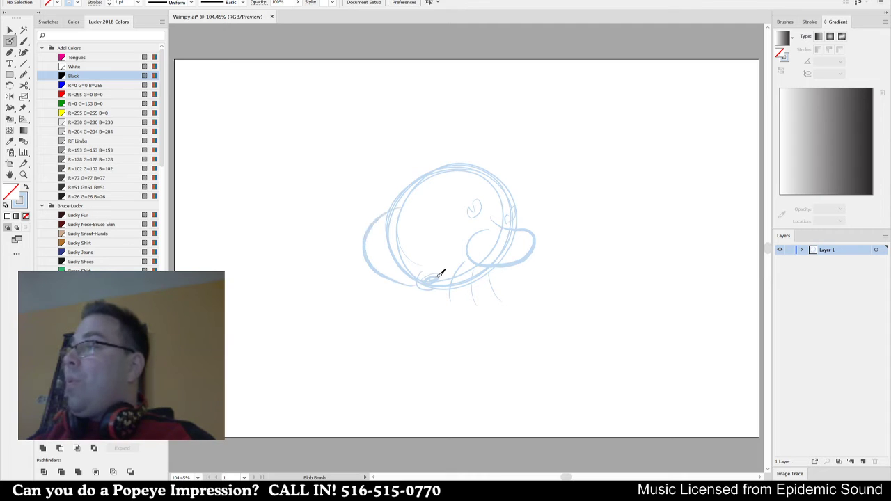
{"action": "left_click_drag", "start_coordinate": [399, 171], "coordinate": [397, 191]}
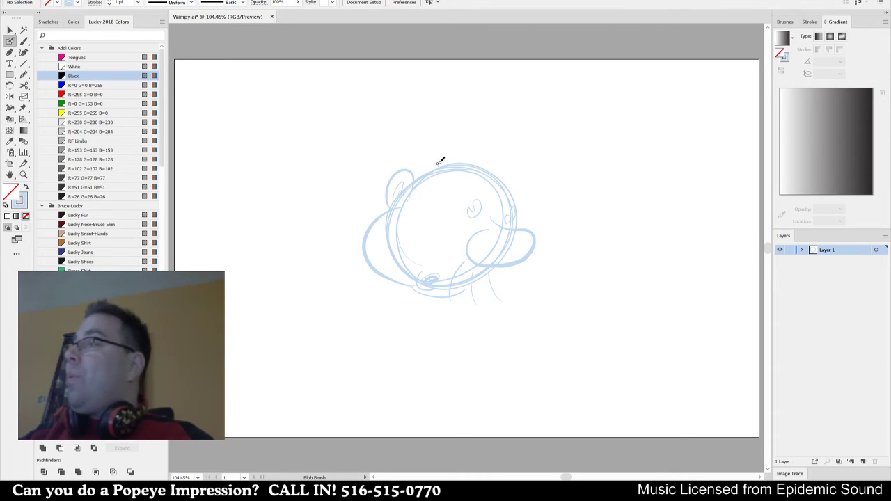
Scale the whole head sketch down to about 3.01 by 2.48 in, move it up the artboard and deselect it.
{"action": "key", "text": "v"}
{"action": "left_click_drag", "start_coordinate": [596, 139], "coordinate": [424, 292]}
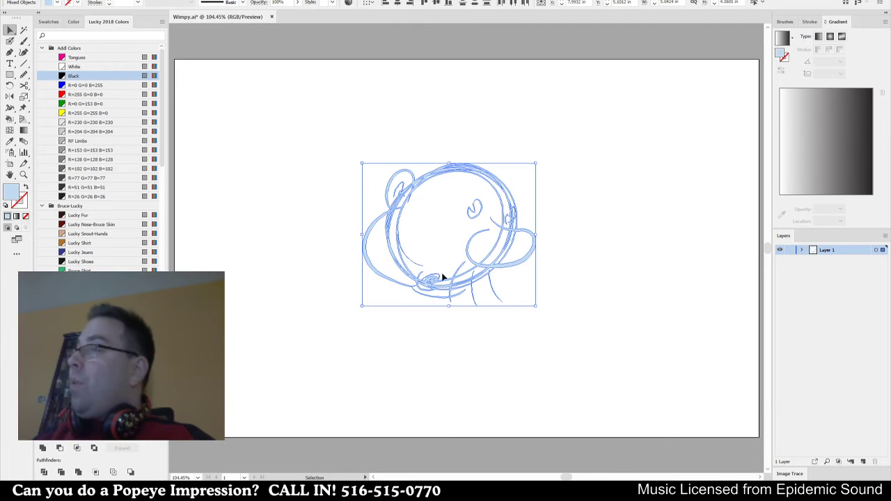
{"action": "mouse_move", "coordinate": [538, 226]}
{"action": "left_mouse_down"}
{"action": "mouse_move", "coordinate": [501, 244]}
{"action": "mouse_move", "coordinate": [491, 195]}
{"action": "left_mouse_up"}
{"action": "key", "text": "a"}
{"action": "key", "text": "v"}
{"action": "left_click", "coordinate": [492, 282]}
Sketch a large oval belly about 5.89 by 4.64 in below and left of the head with overlapping blue strokes.
{"action": "key", "text": "shift+b"}
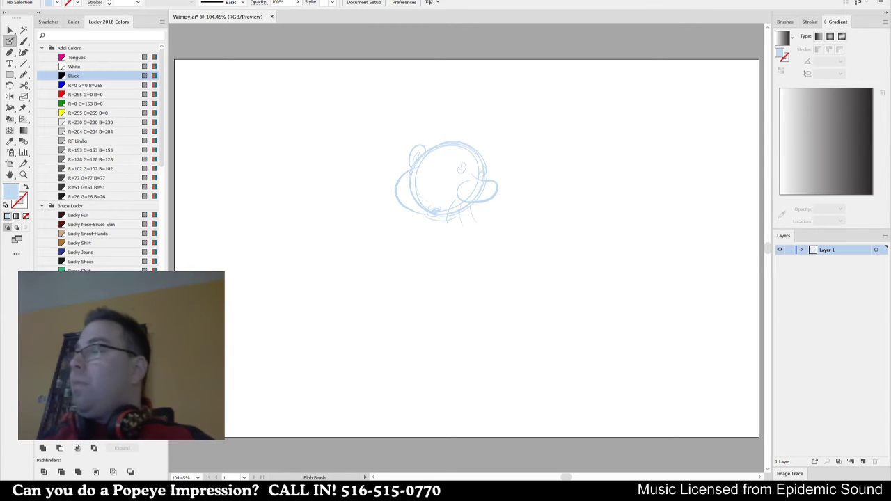
{"action": "mouse_move", "coordinate": [306, 330]}
{"action": "left_mouse_down"}
{"action": "mouse_move", "coordinate": [292, 237]}
{"action": "mouse_move", "coordinate": [369, 354]}
{"action": "mouse_move", "coordinate": [415, 236]}
{"action": "mouse_move", "coordinate": [259, 310]}
{"action": "mouse_move", "coordinate": [384, 371]}
{"action": "mouse_move", "coordinate": [403, 240]}
{"action": "mouse_move", "coordinate": [292, 244]}
{"action": "left_mouse_up"}
{"action": "left_click_drag", "start_coordinate": [346, 360], "coordinate": [430, 311]}
{"action": "left_click_drag", "start_coordinate": [401, 351], "coordinate": [441, 273]}
{"action": "mouse_move", "coordinate": [445, 263]}
{"action": "left_mouse_down"}
{"action": "mouse_move", "coordinate": [414, 363]}
{"action": "mouse_move", "coordinate": [453, 301]}
{"action": "left_mouse_up"}
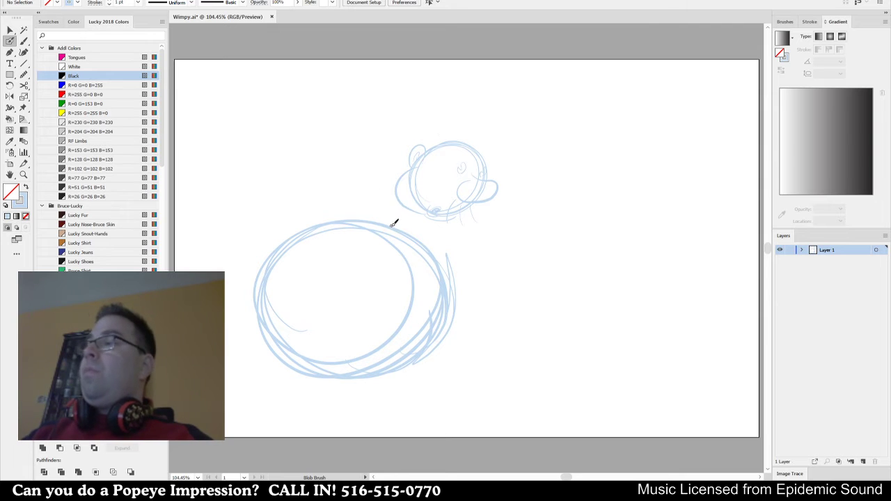
Select the oval body sketch and move it slightly up and left toward the head.
{"action": "key", "text": "v"}
{"action": "left_click_drag", "start_coordinate": [479, 249], "coordinate": [231, 427]}
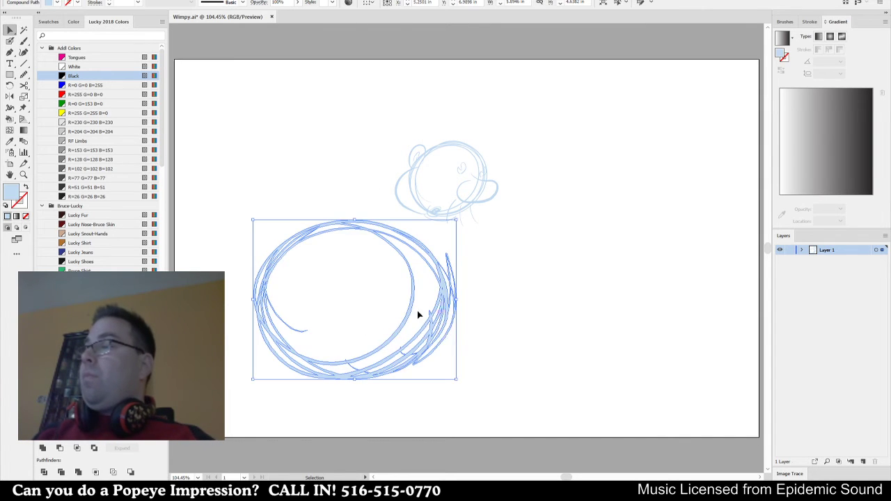
{"action": "left_click_drag", "start_coordinate": [433, 345], "coordinate": [430, 335]}
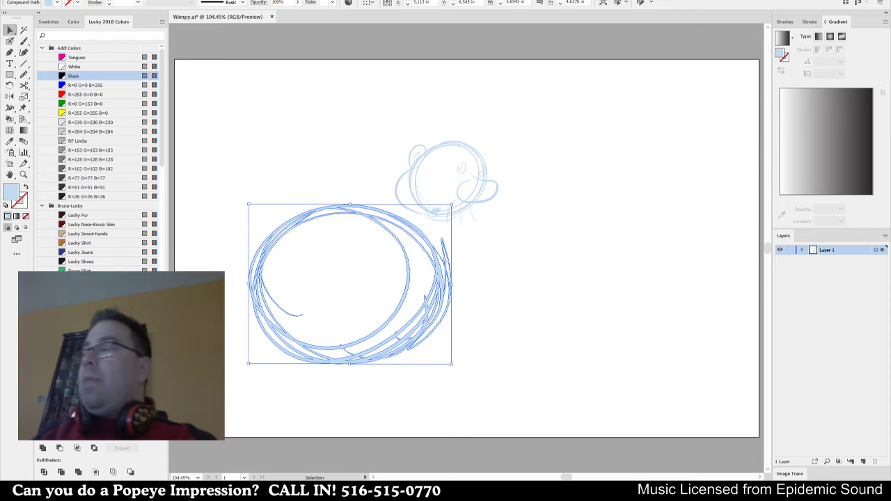
Narrow the head sketch to about 2.72 in wide, move it left over the body's upper edge and deselect it.
{"action": "left_click_drag", "start_coordinate": [492, 334], "coordinate": [505, 336]}
{"action": "left_click", "coordinate": [471, 167]}
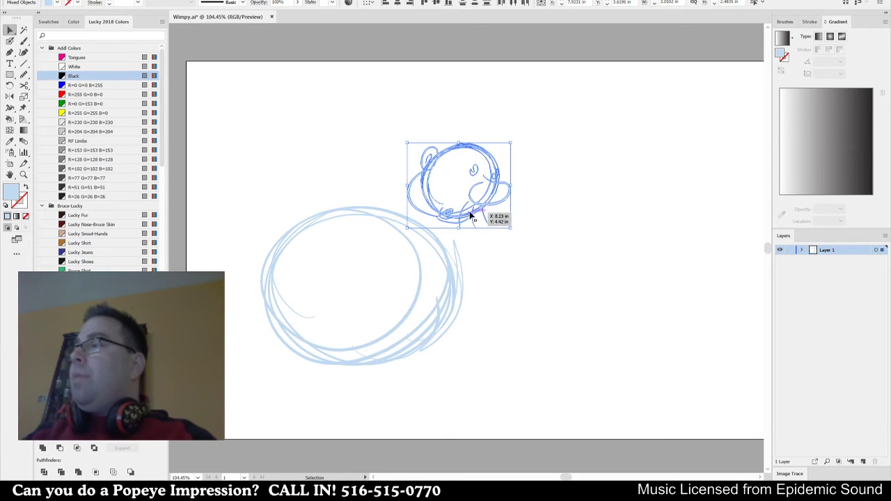
{"action": "mouse_move", "coordinate": [511, 184]}
{"action": "left_mouse_down"}
{"action": "mouse_move", "coordinate": [490, 203]}
{"action": "mouse_move", "coordinate": [463, 202]}
{"action": "left_mouse_up"}
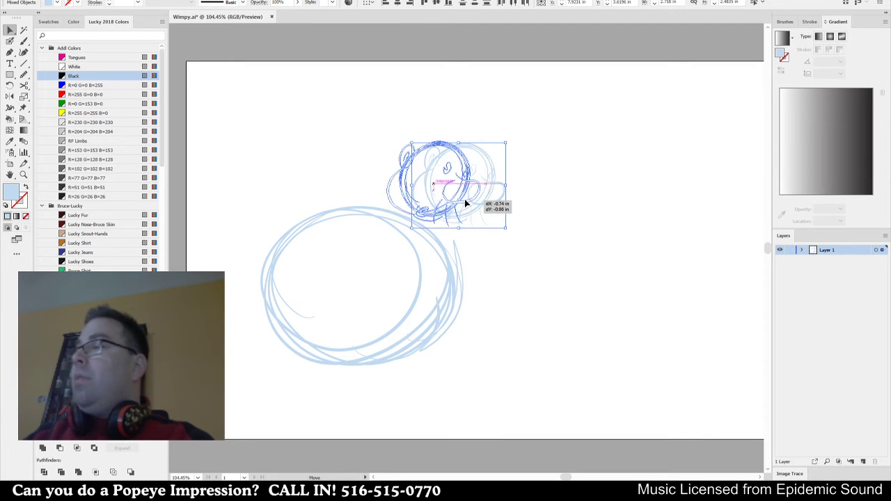
{"action": "left_click", "coordinate": [495, 267]}
Sketch an outer contour around the body's left side and underside to enlarge the hips.
{"action": "key", "text": "shift+b"}
{"action": "mouse_move", "coordinate": [273, 364]}
{"action": "left_mouse_down"}
{"action": "mouse_move", "coordinate": [270, 261]}
{"action": "mouse_move", "coordinate": [280, 359]}
{"action": "left_mouse_up"}
{"action": "left_click_drag", "start_coordinate": [248, 330], "coordinate": [270, 260]}
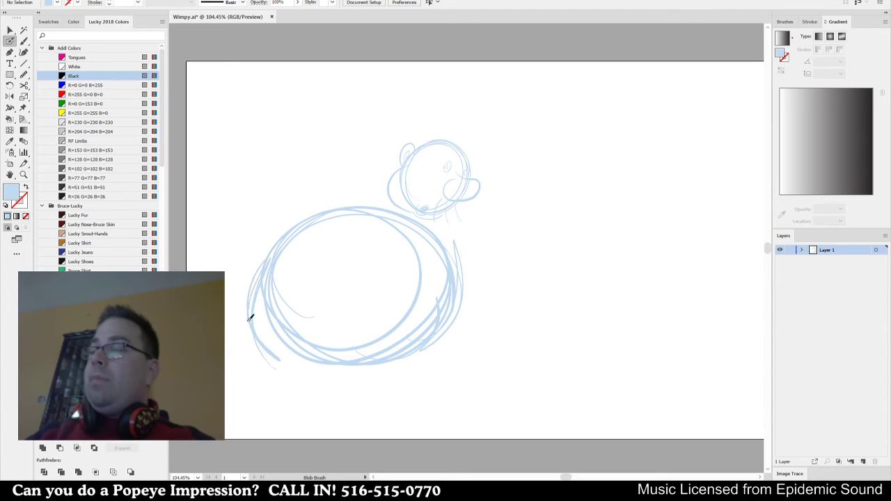
{"action": "left_click_drag", "start_coordinate": [248, 315], "coordinate": [330, 382]}
{"action": "mouse_move", "coordinate": [268, 361]}
{"action": "left_mouse_down"}
{"action": "mouse_move", "coordinate": [434, 350]}
{"action": "mouse_move", "coordinate": [363, 376]}
{"action": "left_mouse_up"}
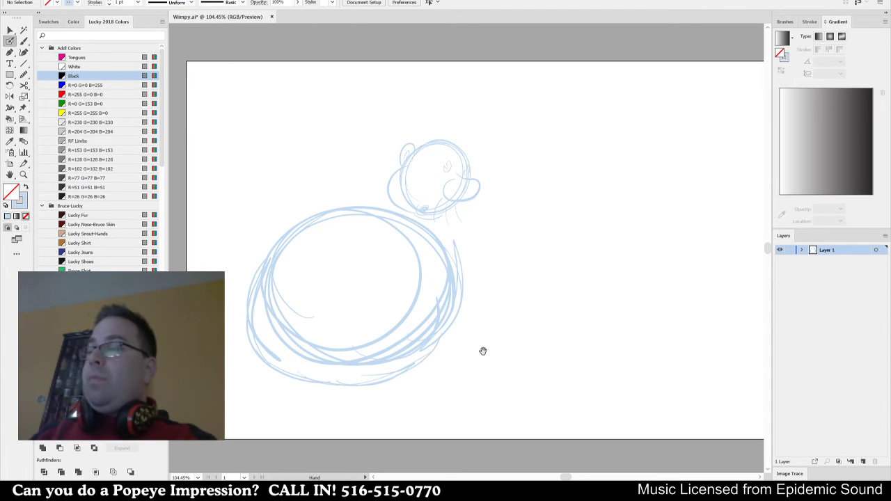
Select the head and body sketches, move them together up and right on the artboard, and deselect them.
{"action": "left_click_drag", "start_coordinate": [479, 350], "coordinate": [508, 336]}
{"action": "left_click_drag", "start_coordinate": [527, 289], "coordinate": [487, 301]}
{"action": "key", "text": "v"}
{"action": "left_click_drag", "start_coordinate": [544, 107], "coordinate": [181, 441]}
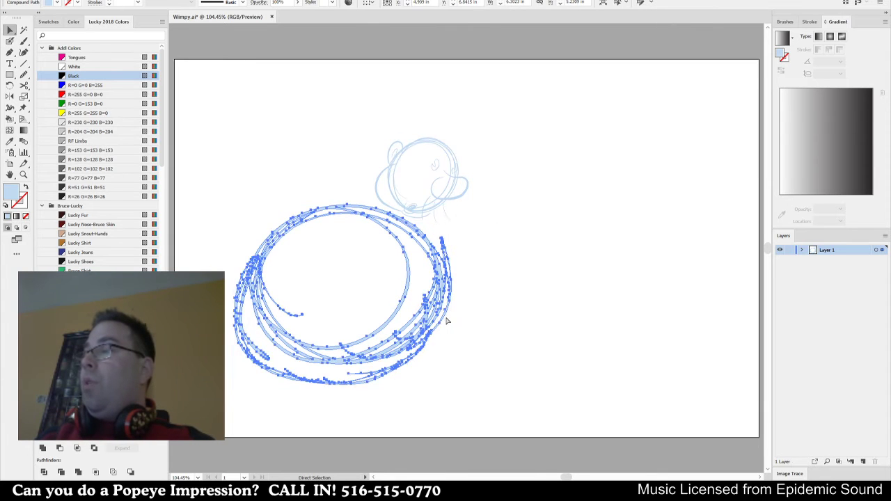
{"action": "left_click_drag", "start_coordinate": [447, 318], "coordinate": [475, 304]}
{"action": "left_click", "coordinate": [535, 324]}
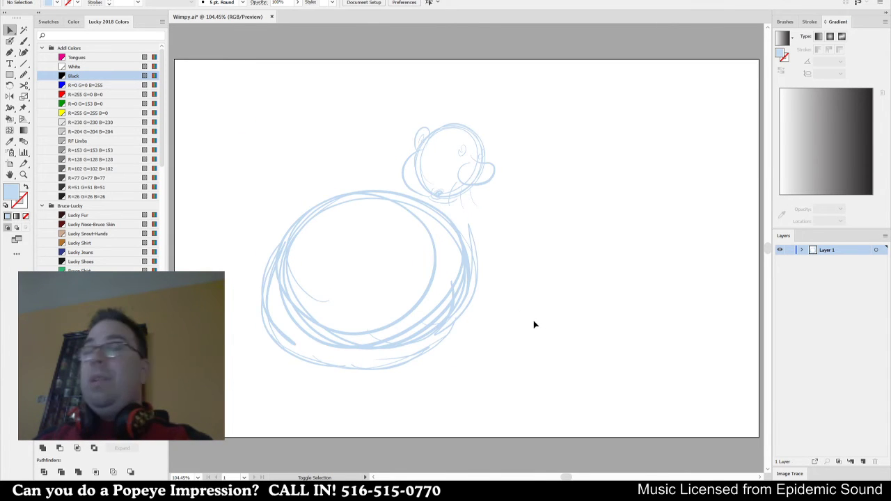
Rough in the front leg below the belly with a knee circle and lower pant leg, undoing the unwanted strokes.
{"action": "key", "text": "shift+b"}
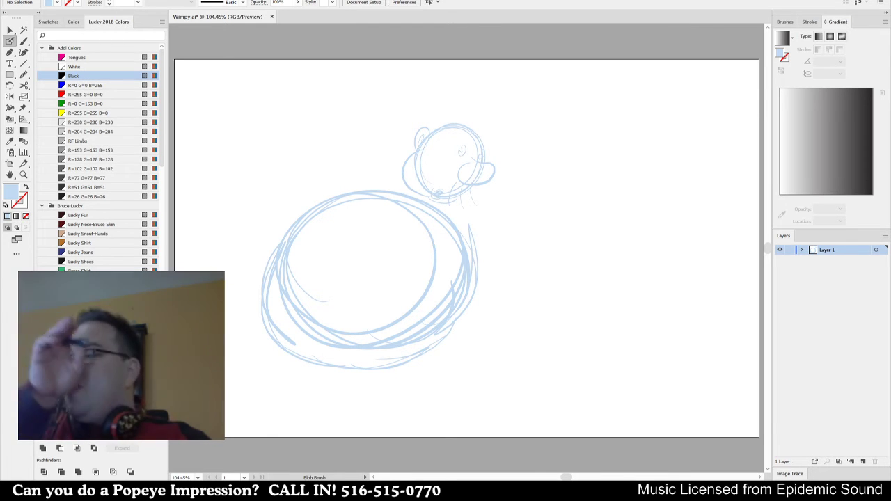
{"action": "key", "text": "shift+x"}
{"action": "left_click_drag", "start_coordinate": [388, 342], "coordinate": [451, 414]}
{"action": "mouse_move", "coordinate": [430, 366]}
{"action": "left_mouse_down"}
{"action": "mouse_move", "coordinate": [440, 368]}
{"action": "mouse_move", "coordinate": [354, 366]}
{"action": "left_mouse_up"}
{"action": "mouse_move", "coordinate": [422, 343]}
{"action": "left_mouse_down"}
{"action": "mouse_move", "coordinate": [441, 373]}
{"action": "mouse_move", "coordinate": [450, 362]}
{"action": "mouse_move", "coordinate": [446, 372]}
{"action": "left_mouse_up"}
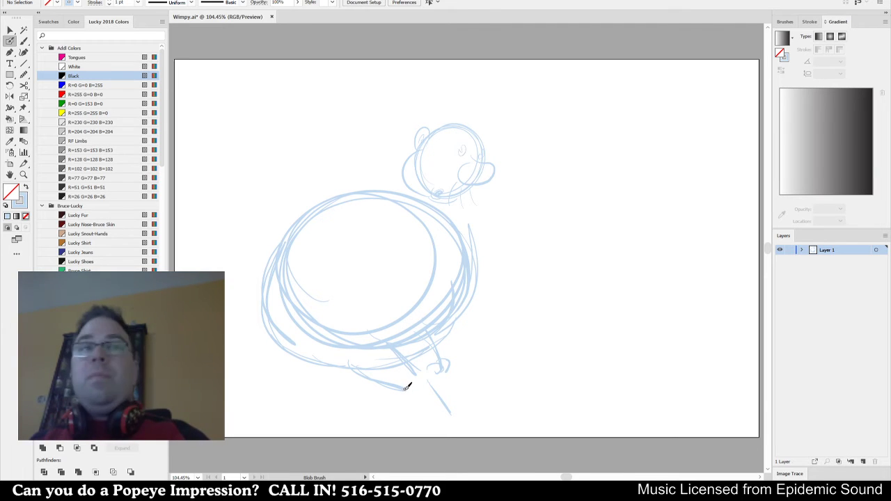
{"action": "mouse_move", "coordinate": [406, 390]}
{"action": "left_mouse_down"}
{"action": "mouse_move", "coordinate": [407, 414]}
{"action": "mouse_move", "coordinate": [454, 409]}
{"action": "mouse_move", "coordinate": [447, 378]}
{"action": "mouse_move", "coordinate": [479, 407]}
{"action": "mouse_move", "coordinate": [451, 400]}
{"action": "mouse_move", "coordinate": [408, 417]}
{"action": "left_mouse_up"}
{"action": "left_click_drag", "start_coordinate": [447, 390], "coordinate": [487, 399]}
{"action": "key", "text": "ctrl+z"}
{"action": "key", "text": "ctrl+z"}
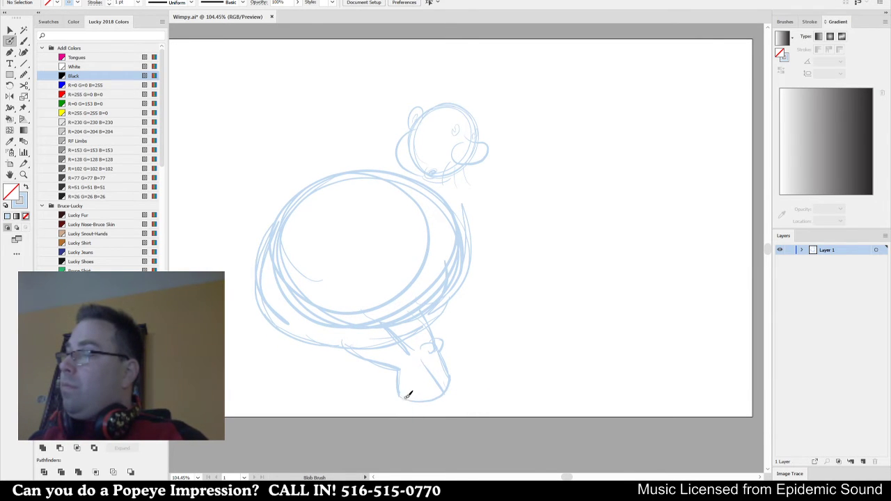
Sketch the rounded shoe under the front leg and reinforce the knee and pant leg outlines.
{"action": "mouse_move", "coordinate": [402, 398]}
{"action": "left_mouse_down"}
{"action": "mouse_move", "coordinate": [430, 426]}
{"action": "mouse_move", "coordinate": [474, 423]}
{"action": "mouse_move", "coordinate": [460, 384]}
{"action": "left_mouse_up"}
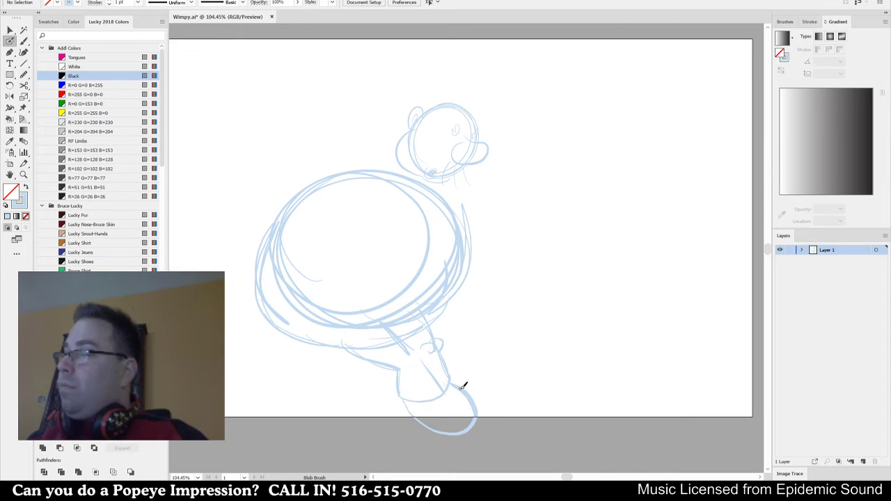
{"action": "key", "text": "space"}
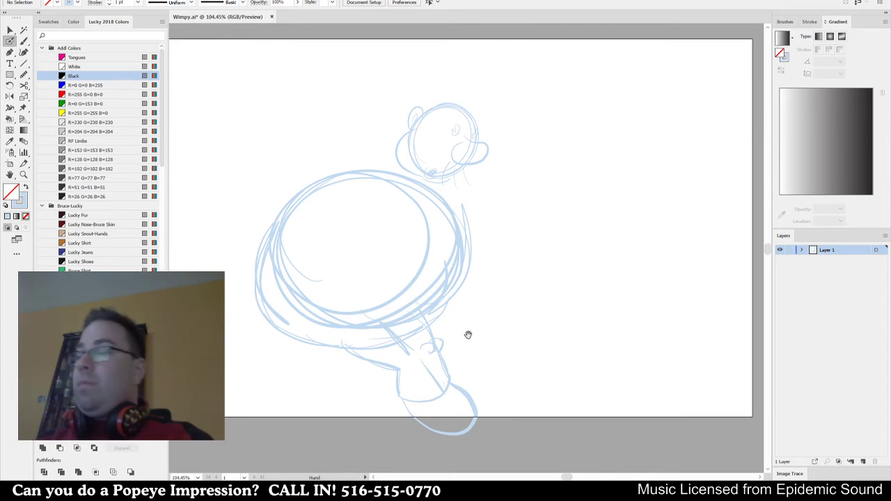
{"action": "left_click_drag", "start_coordinate": [463, 332], "coordinate": [479, 340]}
{"action": "key", "text": "space"}
{"action": "left_click_drag", "start_coordinate": [511, 310], "coordinate": [502, 321]}
{"action": "mouse_move", "coordinate": [433, 364]}
{"action": "left_mouse_down"}
{"action": "mouse_move", "coordinate": [367, 378]}
{"action": "mouse_move", "coordinate": [449, 339]}
{"action": "mouse_move", "coordinate": [440, 341]}
{"action": "mouse_move", "coordinate": [452, 375]}
{"action": "mouse_move", "coordinate": [400, 364]}
{"action": "mouse_move", "coordinate": [405, 413]}
{"action": "left_mouse_up"}
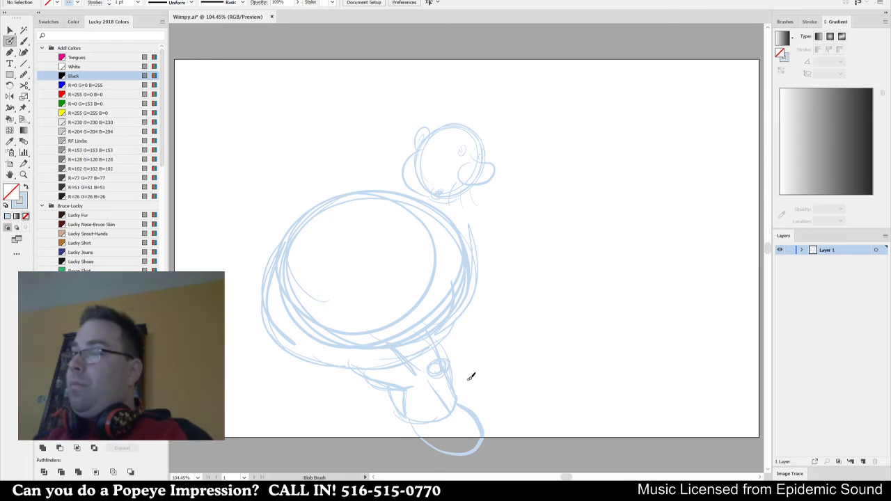
Sketch the bent back leg extending left from the hips, with its thigh, knee and raised lower leg.
{"action": "mouse_move", "coordinate": [256, 359]}
{"action": "left_mouse_down"}
{"action": "mouse_move", "coordinate": [262, 303]}
{"action": "mouse_move", "coordinate": [251, 373]}
{"action": "mouse_move", "coordinate": [266, 392]}
{"action": "mouse_move", "coordinate": [269, 280]}
{"action": "mouse_move", "coordinate": [261, 287]}
{"action": "left_mouse_up"}
{"action": "mouse_move", "coordinate": [281, 392]}
{"action": "left_mouse_down"}
{"action": "mouse_move", "coordinate": [327, 364]}
{"action": "mouse_move", "coordinate": [327, 343]}
{"action": "left_mouse_up"}
{"action": "mouse_move", "coordinate": [267, 394]}
{"action": "left_mouse_down"}
{"action": "mouse_move", "coordinate": [272, 359]}
{"action": "mouse_move", "coordinate": [229, 349]}
{"action": "mouse_move", "coordinate": [254, 388]}
{"action": "mouse_move", "coordinate": [226, 345]}
{"action": "left_mouse_up"}
{"action": "left_click_drag", "start_coordinate": [225, 310], "coordinate": [253, 291]}
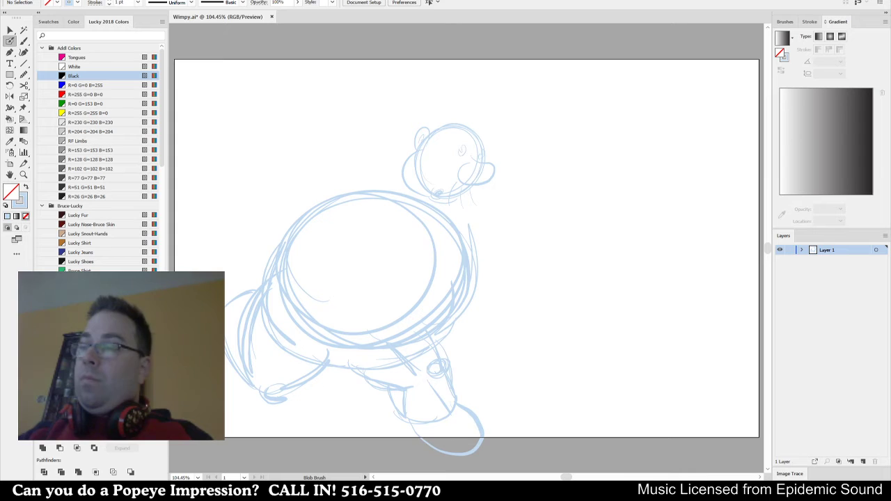
{"action": "left_click_drag", "start_coordinate": [226, 295], "coordinate": [255, 281]}
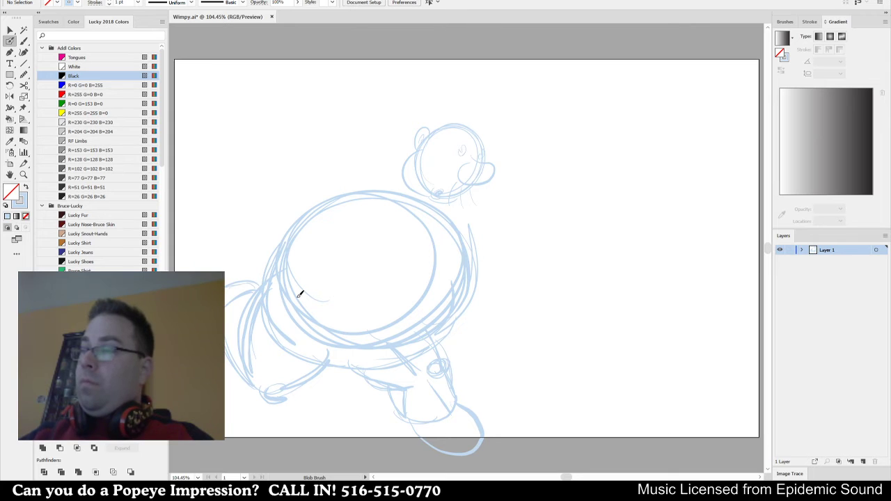
Refine the front shoe's outline and toe curve, and add short strokes projecting from the forehead.
{"action": "left_click_drag", "start_coordinate": [439, 449], "coordinate": [477, 440]}
{"action": "mouse_move", "coordinate": [456, 405]}
{"action": "left_mouse_down"}
{"action": "mouse_move", "coordinate": [469, 455]}
{"action": "mouse_move", "coordinate": [452, 421]}
{"action": "mouse_move", "coordinate": [468, 415]}
{"action": "left_mouse_up"}
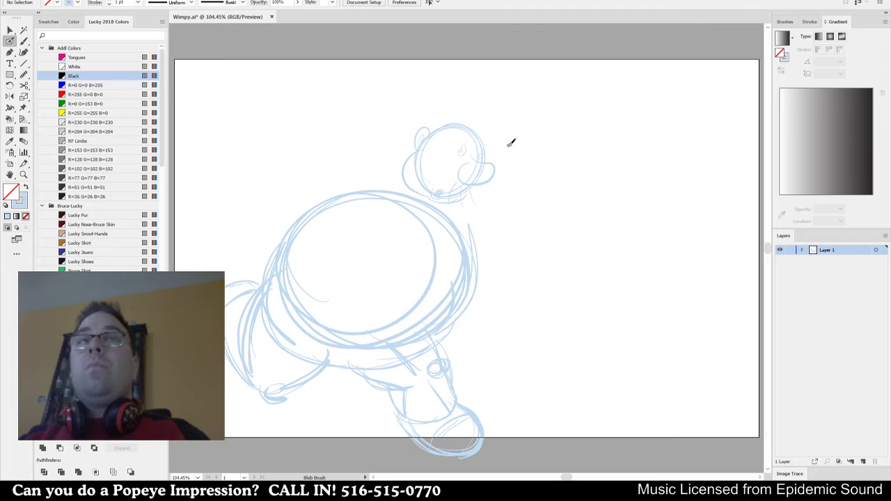
{"action": "left_click_drag", "start_coordinate": [483, 144], "coordinate": [503, 140]}
{"action": "left_click_drag", "start_coordinate": [483, 145], "coordinate": [499, 145]}
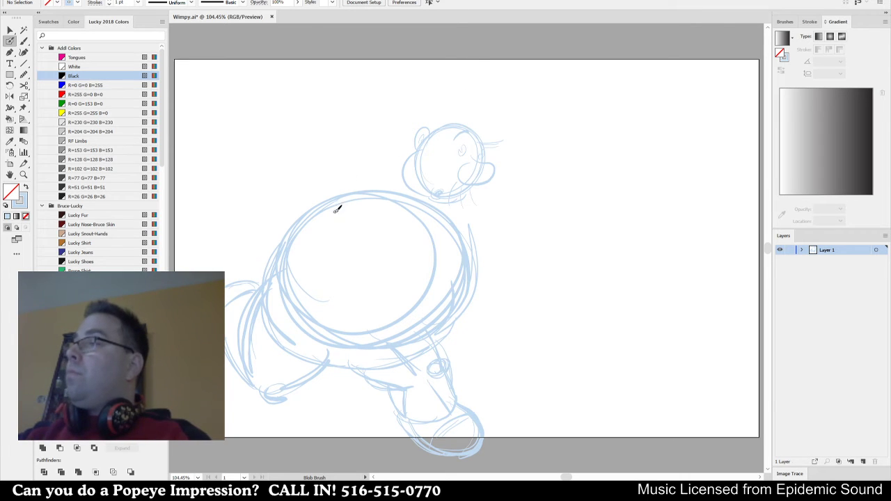
Sketch the raised bent arm with its sleeve and cuff, and the hand holding the small hat above the head.
{"action": "mouse_move", "coordinate": [327, 143]}
{"action": "left_mouse_down"}
{"action": "mouse_move", "coordinate": [360, 223]}
{"action": "mouse_move", "coordinate": [415, 118]}
{"action": "left_mouse_up"}
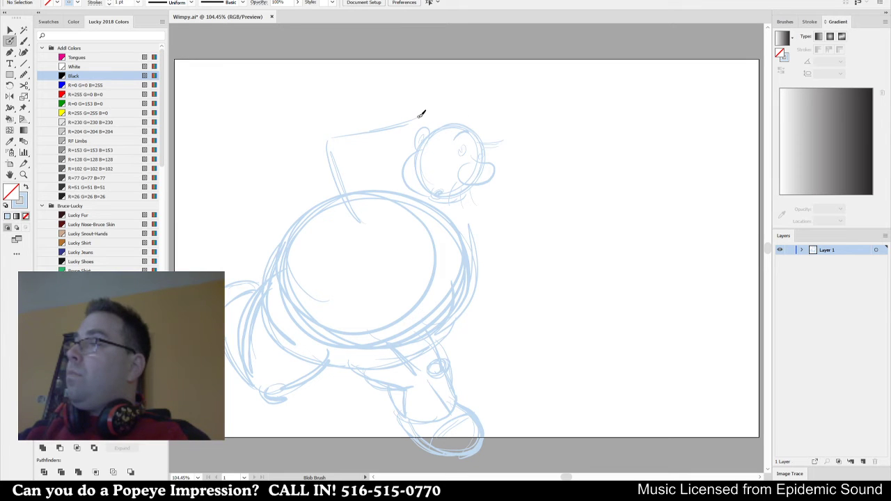
{"action": "mouse_move", "coordinate": [427, 119]}
{"action": "left_mouse_down"}
{"action": "mouse_move", "coordinate": [448, 95]}
{"action": "mouse_move", "coordinate": [429, 104]}
{"action": "mouse_move", "coordinate": [441, 88]}
{"action": "mouse_move", "coordinate": [446, 105]}
{"action": "mouse_move", "coordinate": [458, 90]}
{"action": "mouse_move", "coordinate": [456, 108]}
{"action": "mouse_move", "coordinate": [469, 92]}
{"action": "mouse_move", "coordinate": [456, 121]}
{"action": "mouse_move", "coordinate": [448, 118]}
{"action": "mouse_move", "coordinate": [481, 123]}
{"action": "mouse_move", "coordinate": [458, 110]}
{"action": "mouse_move", "coordinate": [477, 84]}
{"action": "mouse_move", "coordinate": [460, 110]}
{"action": "mouse_move", "coordinate": [460, 87]}
{"action": "mouse_move", "coordinate": [497, 83]}
{"action": "mouse_move", "coordinate": [490, 105]}
{"action": "mouse_move", "coordinate": [449, 123]}
{"action": "mouse_move", "coordinate": [469, 110]}
{"action": "mouse_move", "coordinate": [499, 120]}
{"action": "mouse_move", "coordinate": [475, 120]}
{"action": "mouse_move", "coordinate": [477, 105]}
{"action": "mouse_move", "coordinate": [456, 106]}
{"action": "mouse_move", "coordinate": [483, 106]}
{"action": "left_mouse_up"}
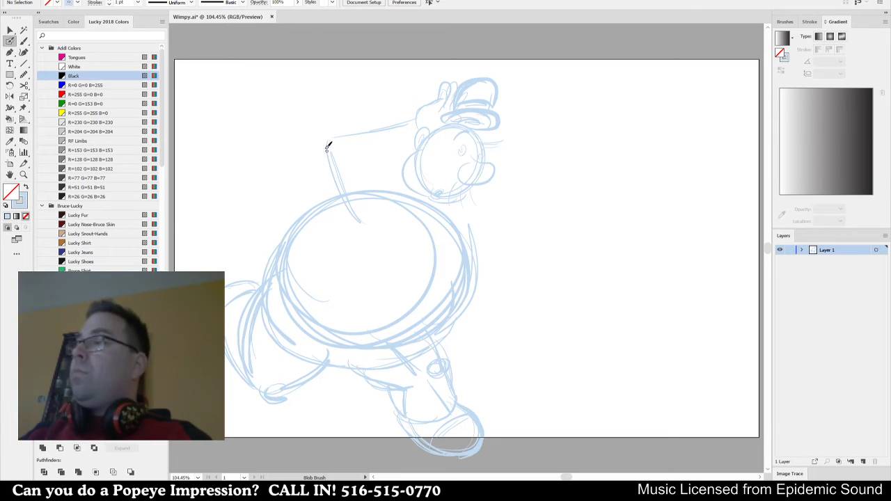
{"action": "mouse_move", "coordinate": [338, 224]}
{"action": "left_mouse_down"}
{"action": "mouse_move", "coordinate": [308, 156]}
{"action": "mouse_move", "coordinate": [315, 169]}
{"action": "mouse_move", "coordinate": [354, 139]}
{"action": "mouse_move", "coordinate": [368, 212]}
{"action": "left_mouse_up"}
{"action": "left_click_drag", "start_coordinate": [312, 141], "coordinate": [324, 117]}
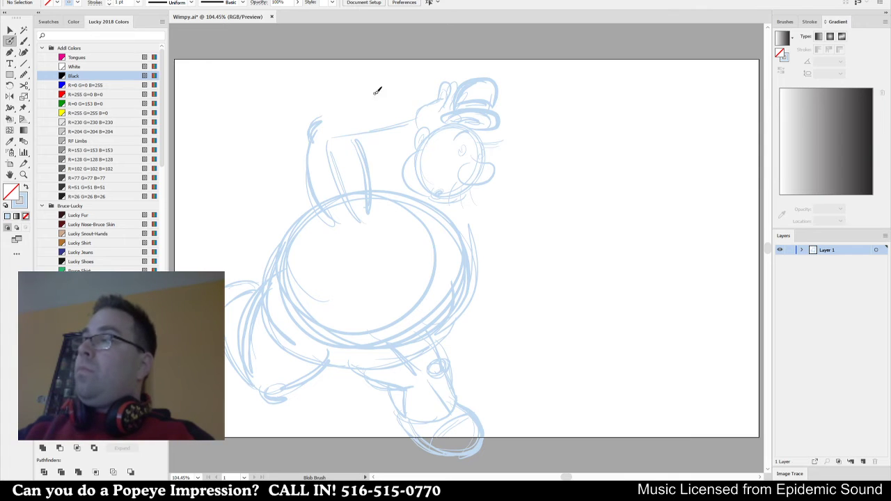
{"action": "mouse_move", "coordinate": [327, 115]}
{"action": "left_mouse_down"}
{"action": "mouse_move", "coordinate": [396, 101]}
{"action": "mouse_move", "coordinate": [418, 103]}
{"action": "left_mouse_up"}
{"action": "mouse_move", "coordinate": [339, 139]}
{"action": "left_mouse_down"}
{"action": "mouse_move", "coordinate": [404, 143]}
{"action": "mouse_move", "coordinate": [392, 145]}
{"action": "mouse_move", "coordinate": [421, 113]}
{"action": "mouse_move", "coordinate": [407, 136]}
{"action": "left_mouse_up"}
{"action": "left_click_drag", "start_coordinate": [422, 105], "coordinate": [418, 134]}
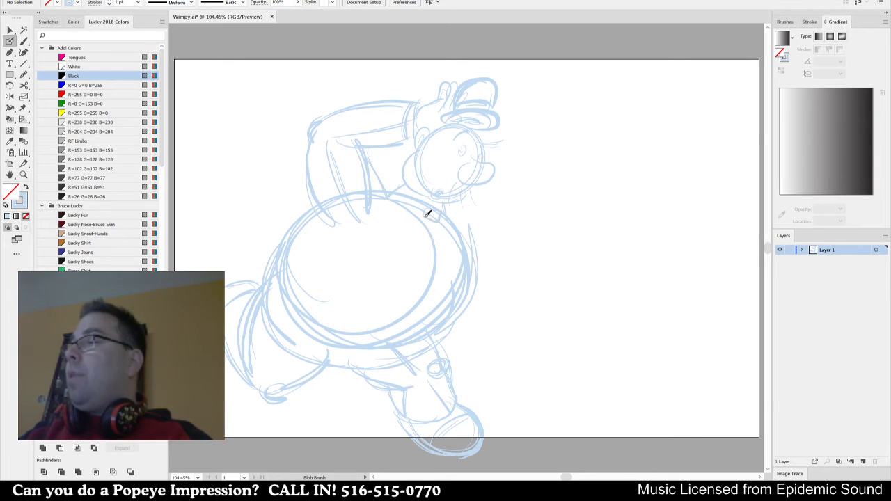
Sketch the jacket's front edge and flying tail around the belly, and the necktie blowing back from the collar.
{"action": "mouse_move", "coordinate": [399, 255]}
{"action": "left_mouse_down"}
{"action": "mouse_move", "coordinate": [400, 234]}
{"action": "mouse_move", "coordinate": [341, 323]}
{"action": "left_mouse_up"}
{"action": "mouse_move", "coordinate": [316, 354]}
{"action": "left_mouse_down"}
{"action": "mouse_move", "coordinate": [300, 319]}
{"action": "mouse_move", "coordinate": [288, 199]}
{"action": "mouse_move", "coordinate": [265, 220]}
{"action": "mouse_move", "coordinate": [316, 204]}
{"action": "left_mouse_up"}
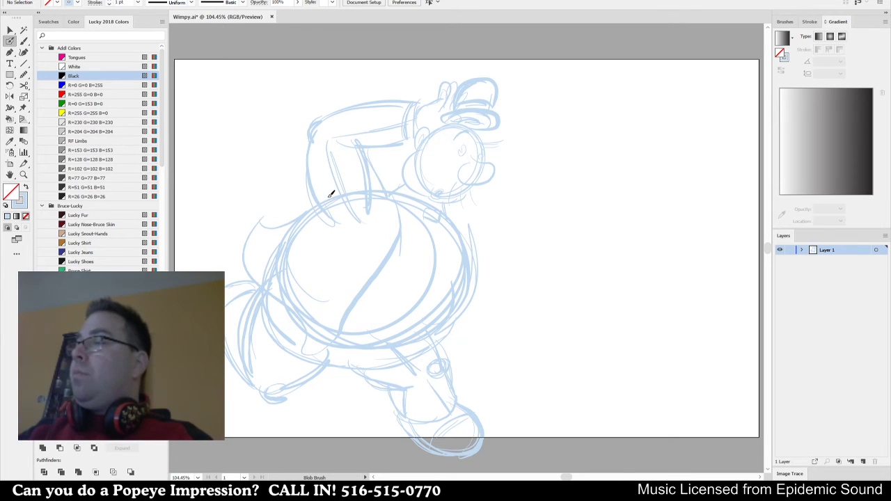
{"action": "left_click_drag", "start_coordinate": [424, 223], "coordinate": [417, 243]}
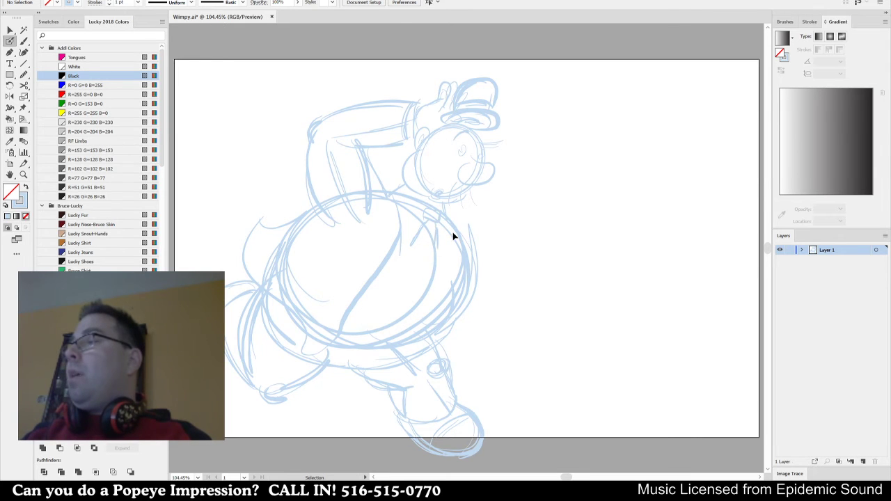
{"action": "key", "text": "ctrl+z"}
{"action": "left_click_drag", "start_coordinate": [431, 223], "coordinate": [370, 202]}
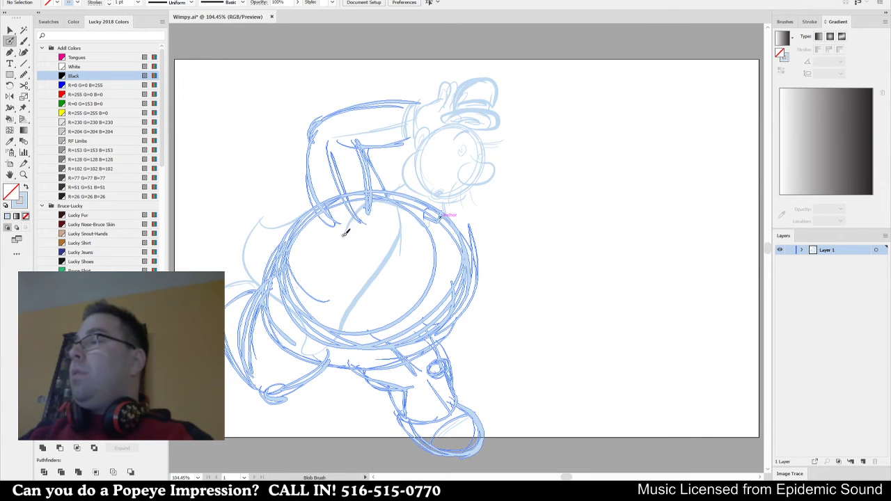
{"action": "left_click", "coordinate": [338, 263], "text": "ctrl"}
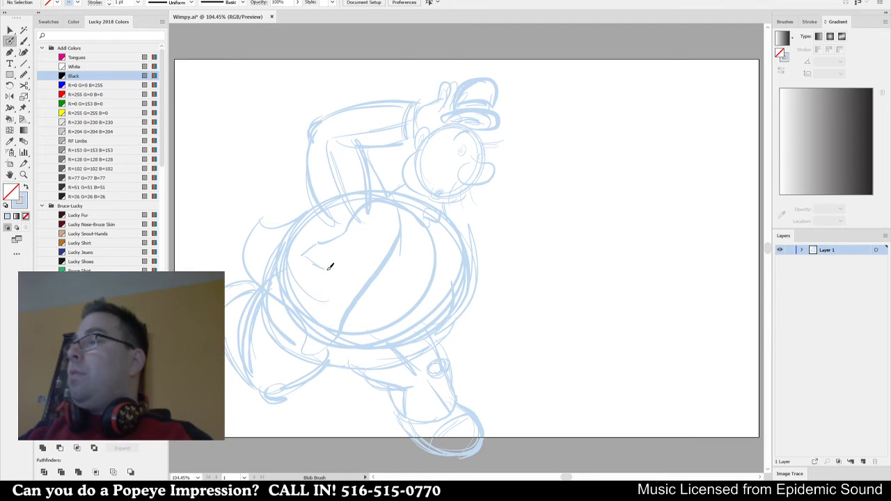
{"action": "left_click_drag", "start_coordinate": [440, 239], "coordinate": [394, 234]}
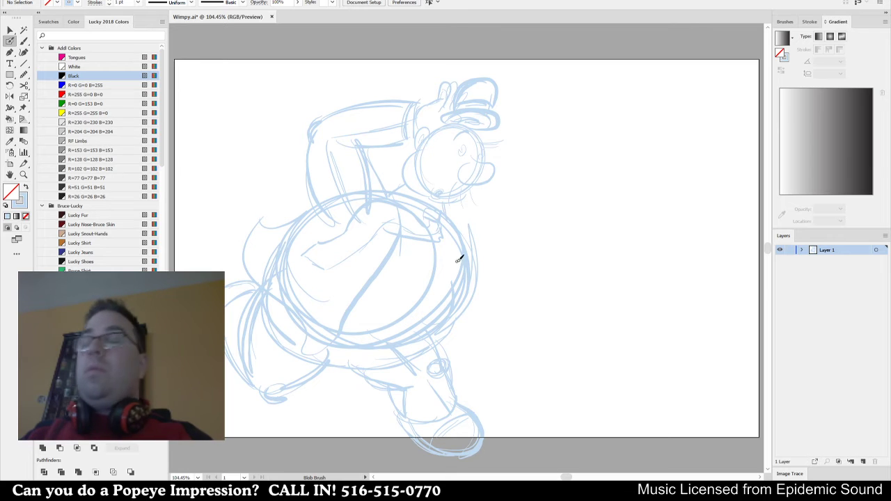
Sketch the far side of the open jacket along the belly, with its pointed, fluttering hem above the front leg.
{"action": "left_click_drag", "start_coordinate": [444, 245], "coordinate": [440, 332]}
{"action": "left_click_drag", "start_coordinate": [434, 262], "coordinate": [455, 353]}
{"action": "mouse_move", "coordinate": [445, 216]}
{"action": "left_mouse_down"}
{"action": "mouse_move", "coordinate": [478, 235]}
{"action": "mouse_move", "coordinate": [481, 272]}
{"action": "mouse_move", "coordinate": [490, 303]}
{"action": "left_mouse_up"}
{"action": "left_click_drag", "start_coordinate": [461, 354], "coordinate": [489, 312]}
{"action": "left_click_drag", "start_coordinate": [488, 258], "coordinate": [505, 282]}
Sketch the outstretched front arm and open hand with spread fingers, and add a finger loop to the raised hand.
{"action": "mouse_move", "coordinate": [480, 234]}
{"action": "left_mouse_down"}
{"action": "mouse_move", "coordinate": [574, 237]}
{"action": "mouse_move", "coordinate": [558, 235]}
{"action": "mouse_move", "coordinate": [557, 251]}
{"action": "mouse_move", "coordinate": [572, 222]}
{"action": "mouse_move", "coordinate": [588, 246]}
{"action": "mouse_move", "coordinate": [569, 239]}
{"action": "mouse_move", "coordinate": [588, 189]}
{"action": "left_mouse_up"}
{"action": "key", "text": "ctrl+z"}
{"action": "mouse_move", "coordinate": [552, 261]}
{"action": "left_mouse_down"}
{"action": "mouse_move", "coordinate": [581, 220]}
{"action": "mouse_move", "coordinate": [599, 240]}
{"action": "mouse_move", "coordinate": [569, 250]}
{"action": "mouse_move", "coordinate": [534, 245]}
{"action": "mouse_move", "coordinate": [524, 263]}
{"action": "mouse_move", "coordinate": [550, 262]}
{"action": "mouse_move", "coordinate": [552, 249]}
{"action": "mouse_move", "coordinate": [532, 246]}
{"action": "mouse_move", "coordinate": [524, 260]}
{"action": "mouse_move", "coordinate": [551, 258]}
{"action": "left_mouse_up"}
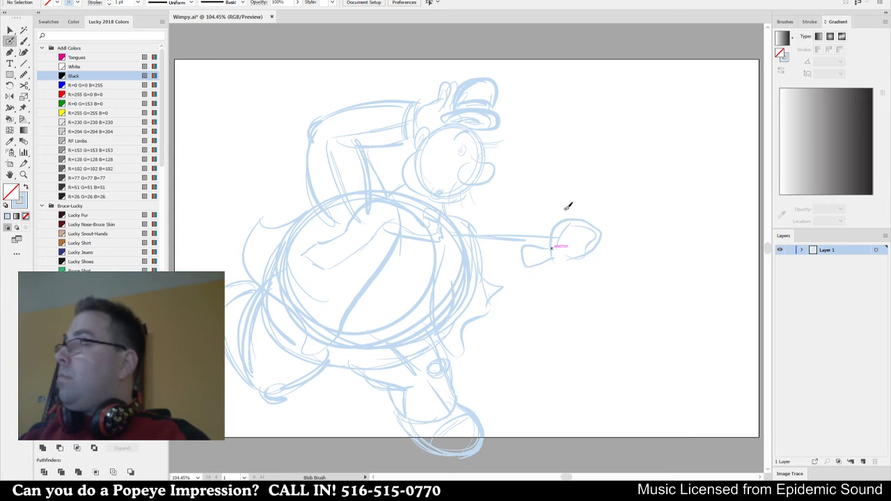
{"action": "mouse_move", "coordinate": [559, 223]}
{"action": "left_mouse_down"}
{"action": "mouse_move", "coordinate": [582, 183]}
{"action": "mouse_move", "coordinate": [585, 203]}
{"action": "mouse_move", "coordinate": [574, 220]}
{"action": "mouse_move", "coordinate": [604, 187]}
{"action": "mouse_move", "coordinate": [587, 218]}
{"action": "mouse_move", "coordinate": [601, 181]}
{"action": "mouse_move", "coordinate": [587, 223]}
{"action": "left_mouse_up"}
{"action": "key", "text": "ctrl+z"}
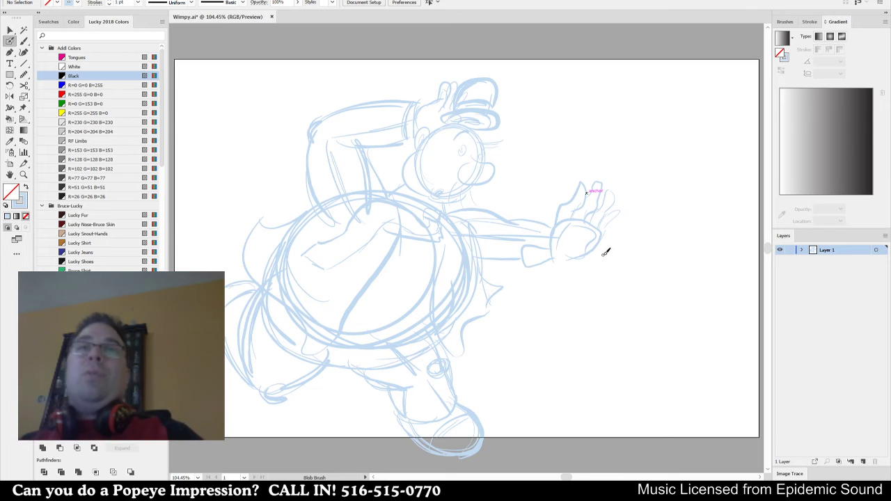
{"action": "mouse_move", "coordinate": [443, 84]}
{"action": "left_mouse_down"}
{"action": "mouse_move", "coordinate": [450, 67]}
{"action": "mouse_move", "coordinate": [473, 75]}
{"action": "left_mouse_up"}
{"action": "key", "text": "ctrl+shift+z"}
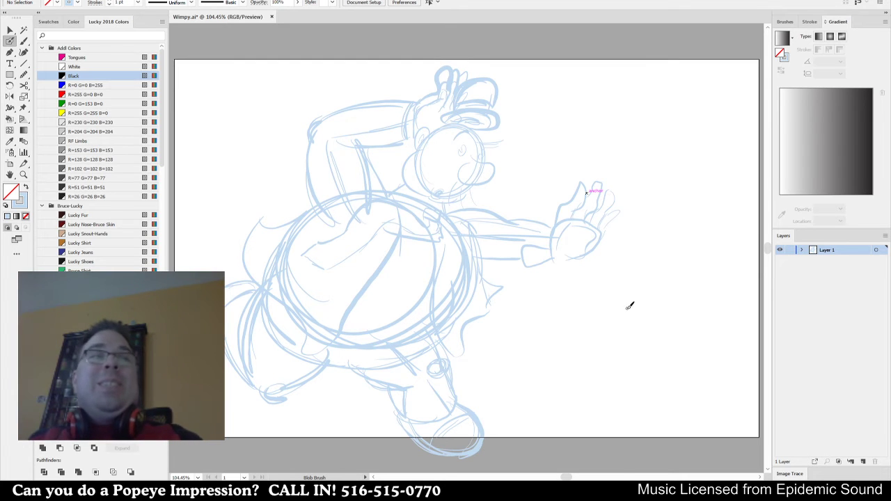
Group the entire Wimpy sketch, scale it down to fit within the artboard, and deselect it.
{"action": "key", "text": "v"}
{"action": "key", "text": "ctrl+a"}
{"action": "key", "text": "ctrl+g"}
{"action": "mouse_move", "coordinate": [621, 263]}
{"action": "left_mouse_down"}
{"action": "mouse_move", "coordinate": [537, 255]}
{"action": "mouse_move", "coordinate": [563, 259]}
{"action": "left_mouse_up"}
{"action": "left_click", "coordinate": [588, 305]}
Sketch a winged, sesame-seeded hamburger with flutter lines ahead of the outstretched hand using the Blob Brush.
{"action": "key", "text": "shift+b"}
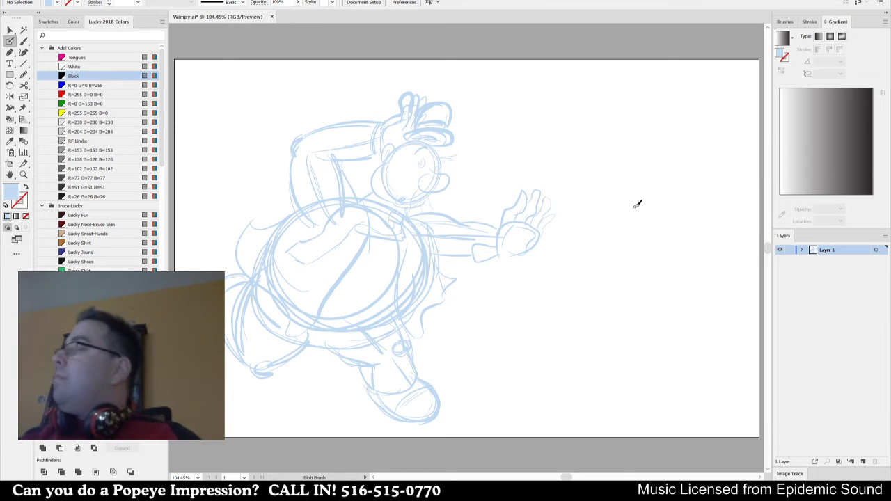
{"action": "mouse_move", "coordinate": [621, 210]}
{"action": "left_mouse_down"}
{"action": "mouse_move", "coordinate": [676, 206]}
{"action": "mouse_move", "coordinate": [629, 211]}
{"action": "mouse_move", "coordinate": [688, 209]}
{"action": "left_mouse_up"}
{"action": "key", "text": "shift+x"}
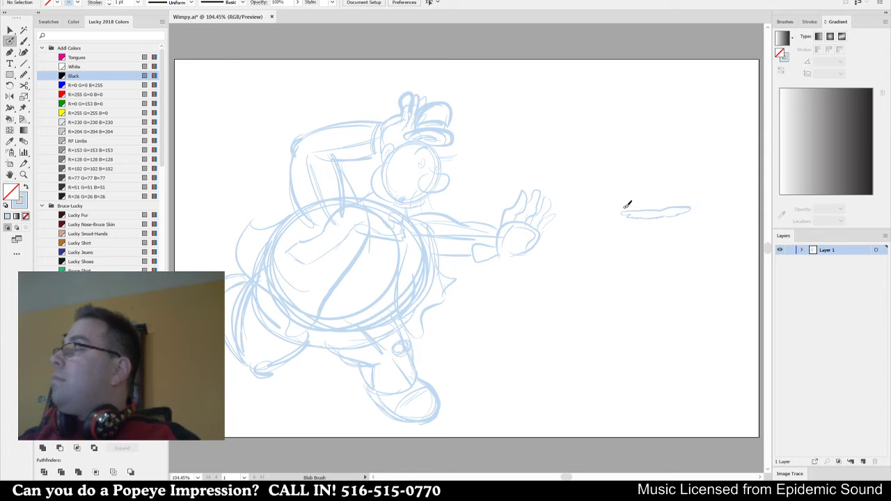
{"action": "mouse_move", "coordinate": [628, 198]}
{"action": "left_mouse_down"}
{"action": "mouse_move", "coordinate": [673, 187]}
{"action": "mouse_move", "coordinate": [690, 202]}
{"action": "left_mouse_up"}
{"action": "mouse_move", "coordinate": [625, 213]}
{"action": "left_mouse_down"}
{"action": "mouse_move", "coordinate": [670, 223]}
{"action": "mouse_move", "coordinate": [691, 211]}
{"action": "left_mouse_up"}
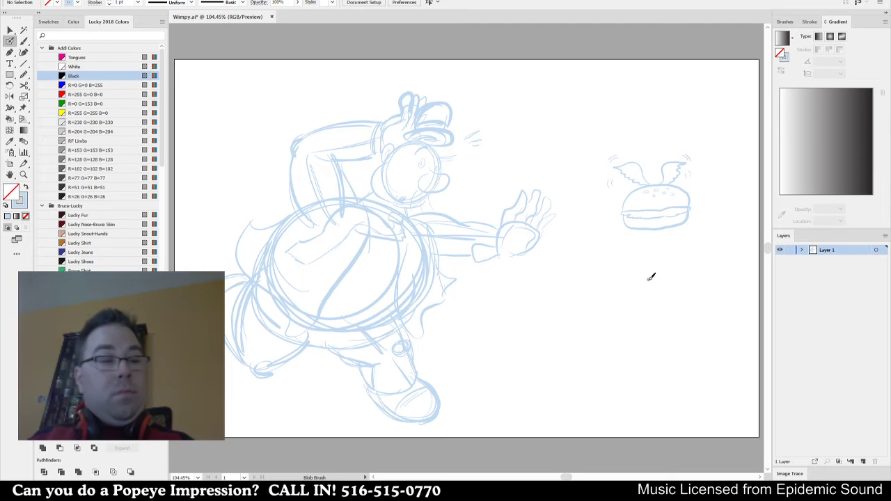
Shift the character and hamburger sketches together slightly to the right and deselect them.
{"action": "key", "text": "v"}
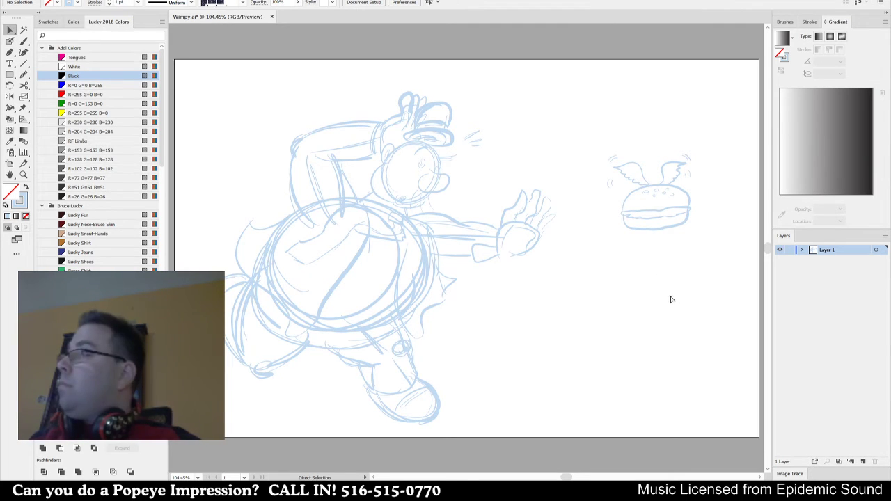
{"action": "key", "text": "ctrl+a"}
{"action": "left_click_drag", "start_coordinate": [666, 226], "coordinate": [687, 227]}
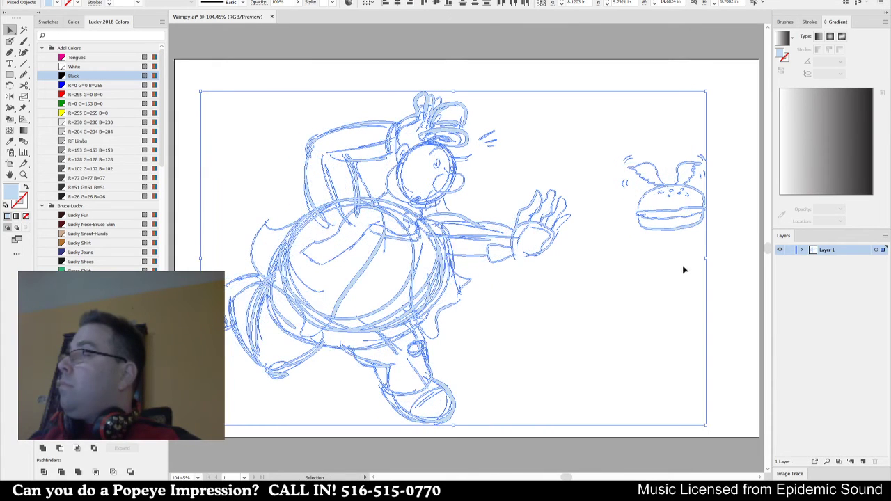
{"action": "left_click", "coordinate": [680, 284]}
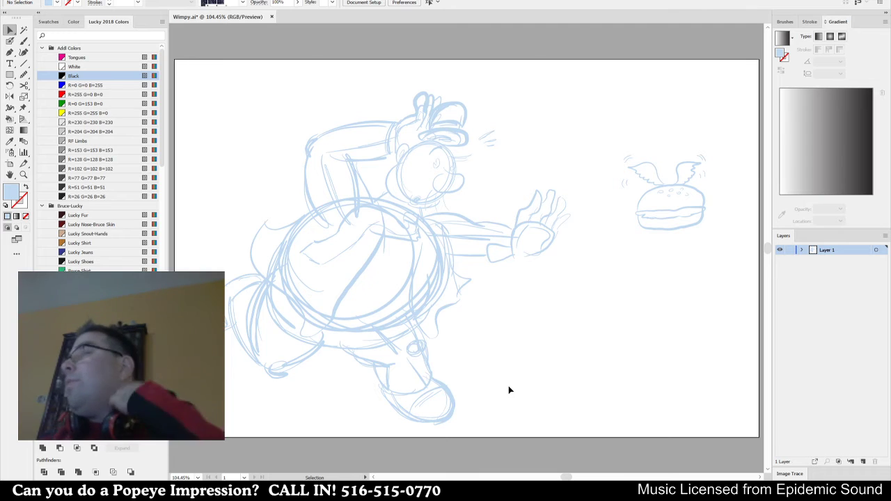
Set up the Blob Brush for inking in Black, undo the test stroke on the nose, and adjust the brush options.
{"action": "key", "text": "shift+b"}
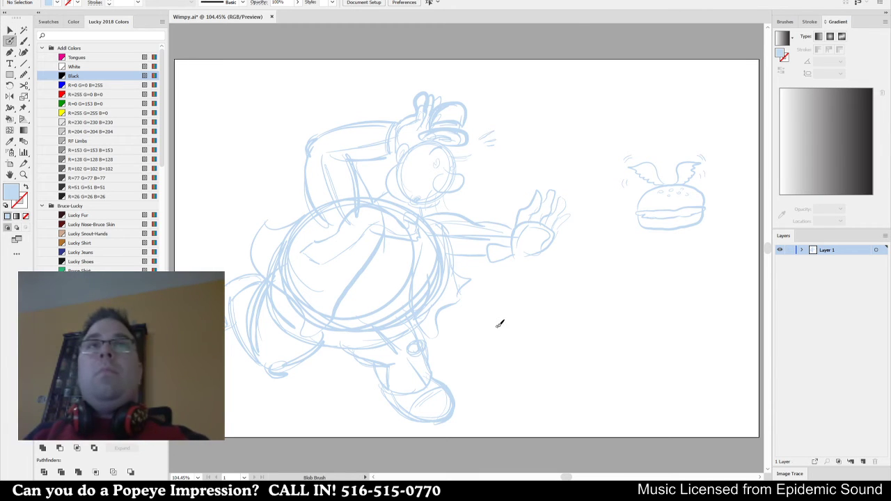
{"action": "left_click", "coordinate": [82, 77]}
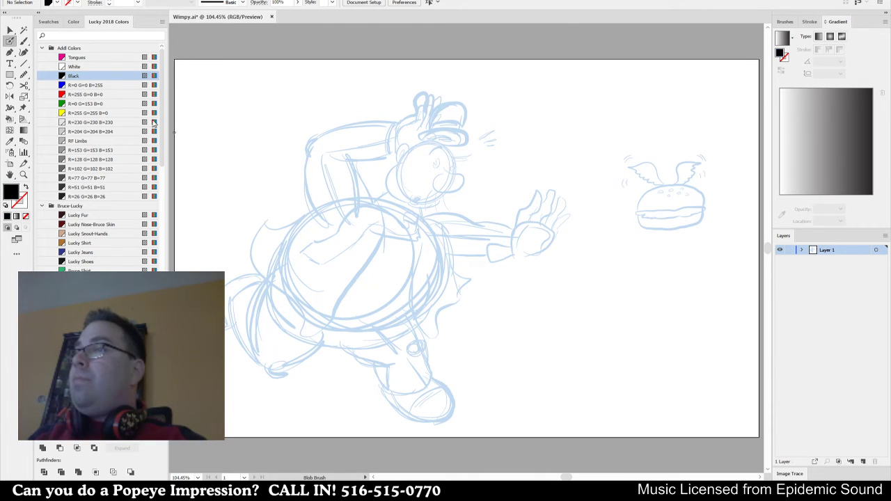
{"action": "scroll", "coordinate": [426, 172], "scroll_direction": "left", "scroll_amount": 2}
{"action": "scroll", "coordinate": [477, 181], "scroll_direction": "up", "scroll_amount": 5}
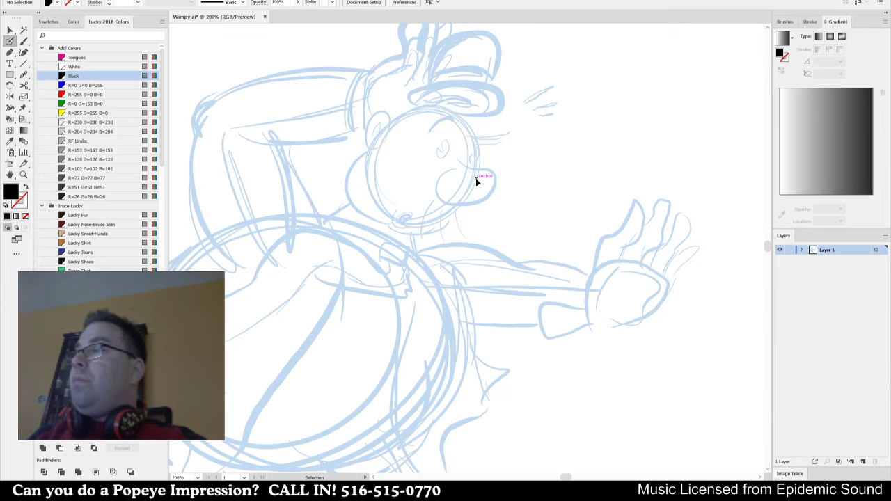
{"action": "mouse_move", "coordinate": [445, 180]}
{"action": "left_mouse_down"}
{"action": "mouse_move", "coordinate": [442, 167]}
{"action": "mouse_move", "coordinate": [421, 170]}
{"action": "mouse_move", "coordinate": [443, 200]}
{"action": "mouse_move", "coordinate": [493, 169]}
{"action": "left_mouse_up"}
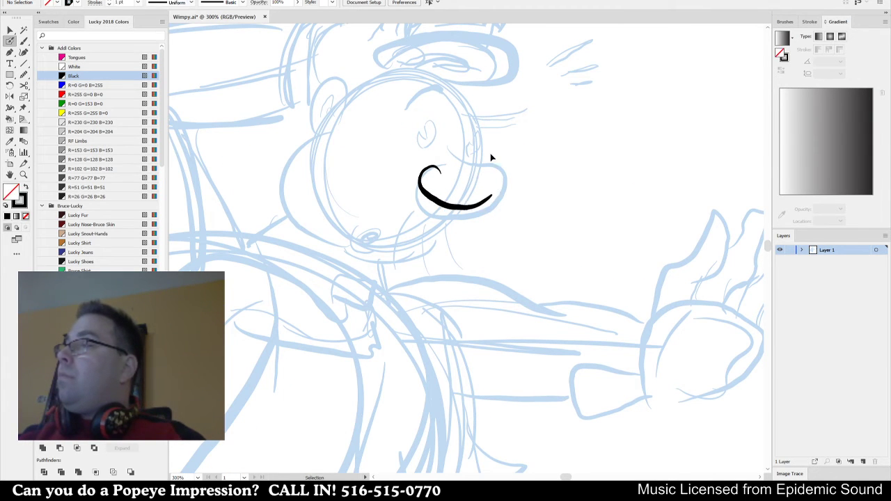
{"action": "key", "text": "ctrl+z"}
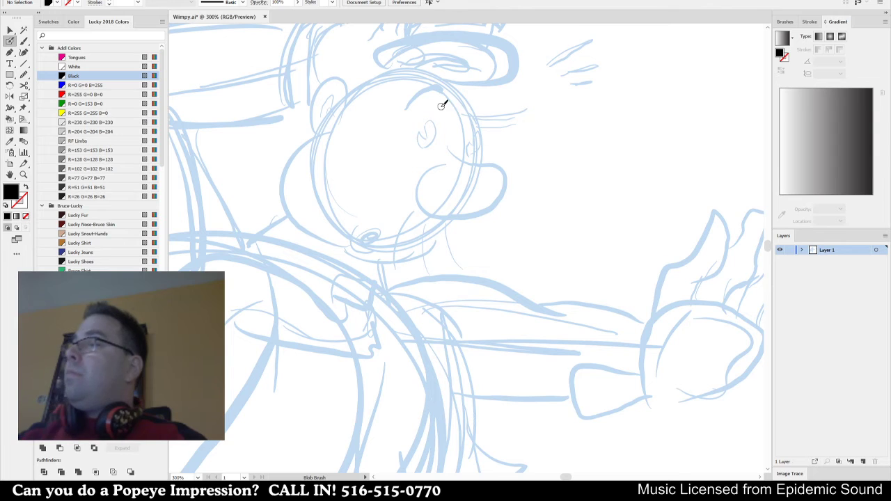
{"action": "double_click", "coordinate": [12, 43]}
{"action": "left_click", "coordinate": [502, 327]}
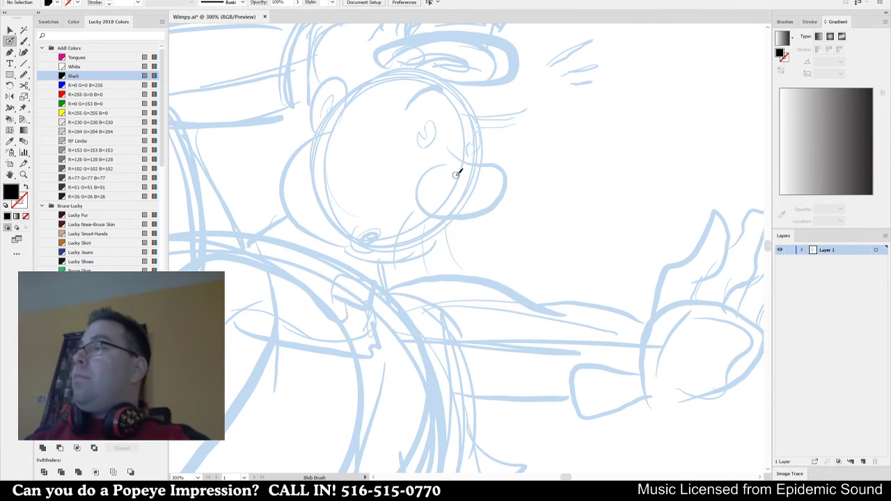
Ink the curled, rounded nose and both eyes in black over the head sketch.
{"action": "mouse_move", "coordinate": [442, 167]}
{"action": "left_mouse_down"}
{"action": "mouse_move", "coordinate": [438, 200]}
{"action": "mouse_move", "coordinate": [471, 205]}
{"action": "mouse_move", "coordinate": [494, 200]}
{"action": "mouse_move", "coordinate": [513, 171]}
{"action": "mouse_move", "coordinate": [499, 160]}
{"action": "mouse_move", "coordinate": [481, 167]}
{"action": "mouse_move", "coordinate": [458, 157]}
{"action": "mouse_move", "coordinate": [493, 152]}
{"action": "mouse_move", "coordinate": [507, 167]}
{"action": "mouse_move", "coordinate": [502, 190]}
{"action": "mouse_move", "coordinate": [474, 209]}
{"action": "mouse_move", "coordinate": [440, 210]}
{"action": "mouse_move", "coordinate": [424, 190]}
{"action": "mouse_move", "coordinate": [428, 168]}
{"action": "mouse_move", "coordinate": [444, 182]}
{"action": "left_mouse_up"}
{"action": "key", "text": "ctrl+z"}
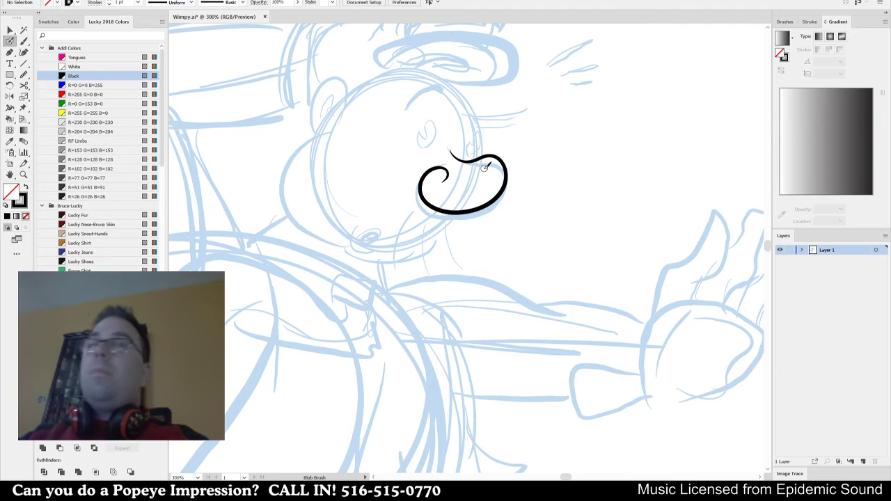
{"action": "left_click_drag", "start_coordinate": [408, 151], "coordinate": [432, 149]}
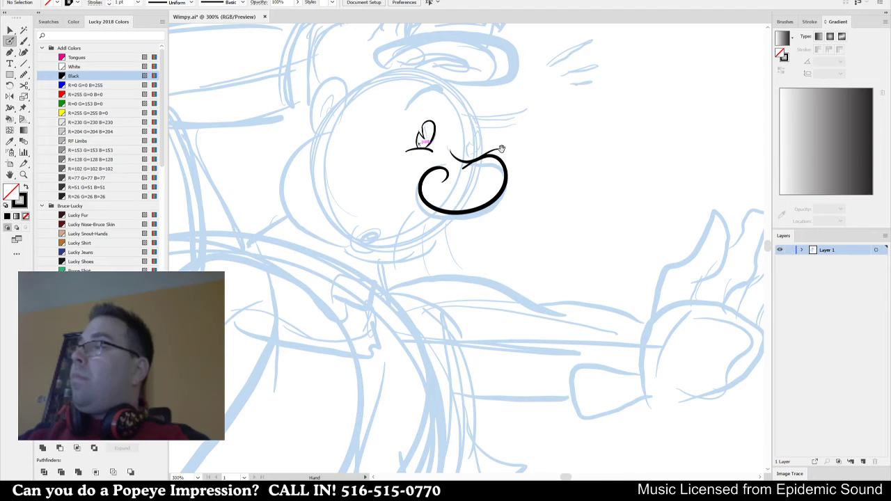
{"action": "left_click_drag", "start_coordinate": [516, 139], "coordinate": [494, 156]}
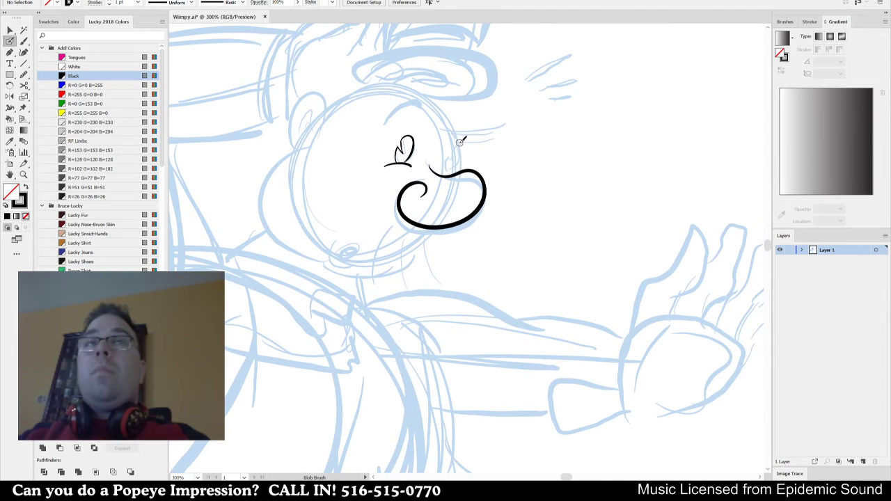
{"action": "mouse_move", "coordinate": [447, 171]}
{"action": "left_mouse_down"}
{"action": "mouse_move", "coordinate": [460, 144]}
{"action": "mouse_move", "coordinate": [458, 167]}
{"action": "left_mouse_up"}
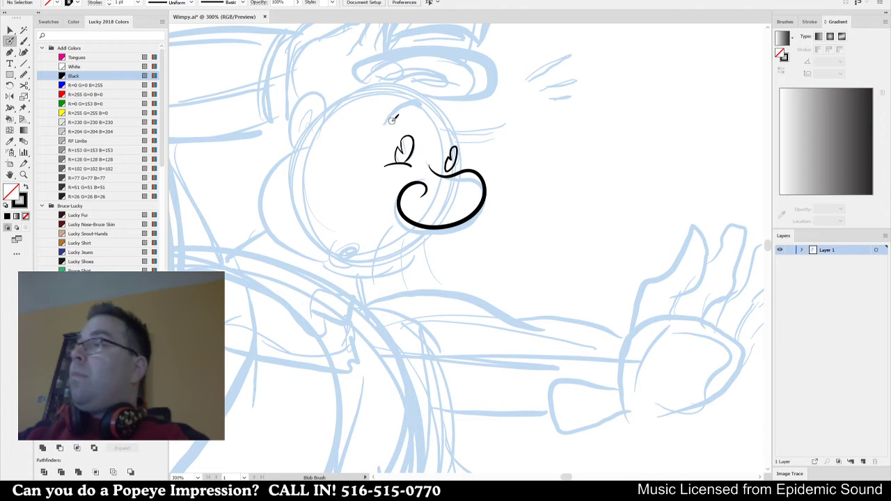
Ink the two arched eyebrows above the eyes, undoing the unwanted strokes.
{"action": "left_click_drag", "start_coordinate": [386, 131], "coordinate": [420, 105]}
{"action": "key", "text": "ctrl+z"}
{"action": "mouse_move", "coordinate": [385, 131]}
{"action": "left_mouse_down"}
{"action": "mouse_move", "coordinate": [413, 103]}
{"action": "mouse_move", "coordinate": [422, 109]}
{"action": "mouse_move", "coordinate": [393, 119]}
{"action": "mouse_move", "coordinate": [387, 135]}
{"action": "left_mouse_up"}
{"action": "key", "text": "ctrl+z"}
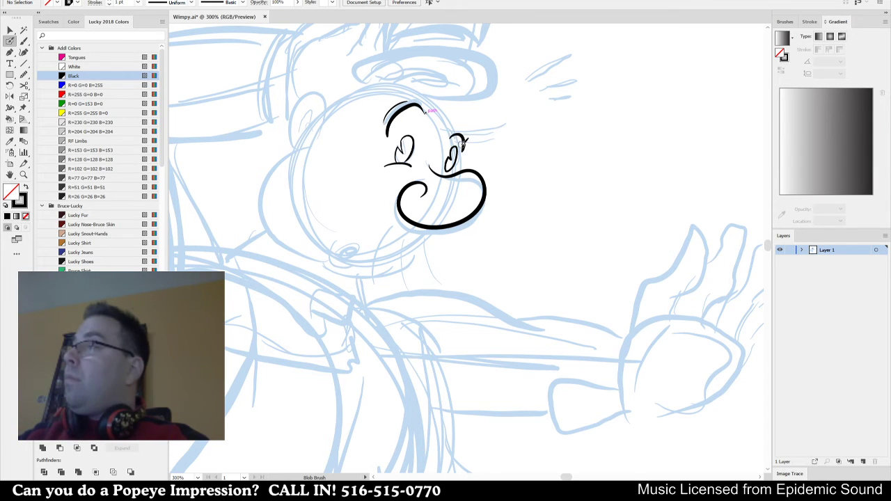
{"action": "mouse_move", "coordinate": [452, 132]}
{"action": "left_mouse_down"}
{"action": "mouse_move", "coordinate": [466, 147]}
{"action": "mouse_move", "coordinate": [454, 157]}
{"action": "left_mouse_up"}
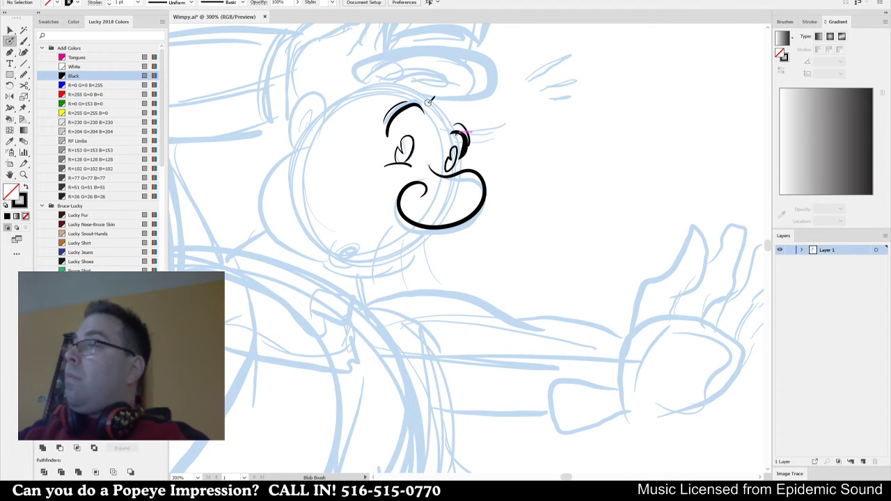
Ink the forehead and curved top of the head, redoing unwanted strokes, and add the ear with its inner lines.
{"action": "left_click_drag", "start_coordinate": [441, 119], "coordinate": [449, 155]}
{"action": "mouse_move", "coordinate": [335, 146]}
{"action": "left_mouse_down"}
{"action": "mouse_move", "coordinate": [402, 112]}
{"action": "mouse_move", "coordinate": [458, 137]}
{"action": "mouse_move", "coordinate": [461, 156]}
{"action": "mouse_move", "coordinate": [468, 149]}
{"action": "mouse_move", "coordinate": [426, 108]}
{"action": "mouse_move", "coordinate": [344, 133]}
{"action": "mouse_move", "coordinate": [330, 148]}
{"action": "mouse_move", "coordinate": [329, 129]}
{"action": "mouse_move", "coordinate": [320, 134]}
{"action": "left_mouse_up"}
{"action": "key", "text": "ctrl+z"}
{"action": "key", "text": "ctrl+z"}
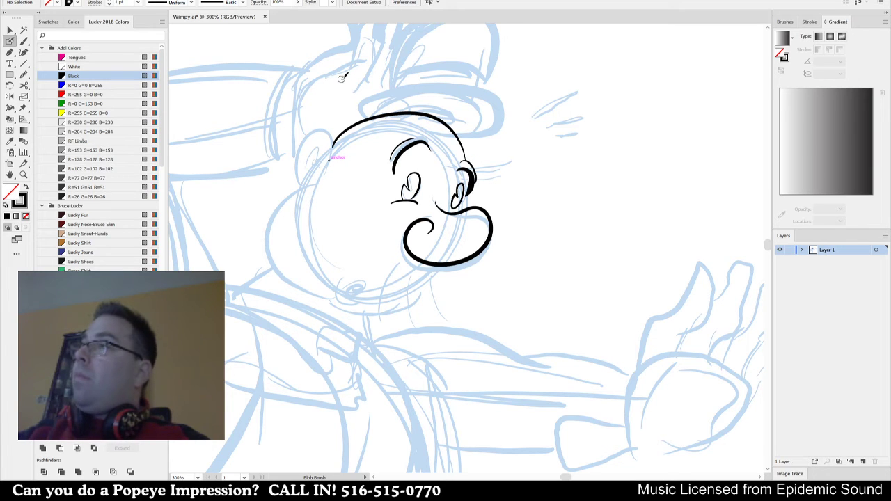
{"action": "mouse_move", "coordinate": [330, 168]}
{"action": "left_mouse_down"}
{"action": "mouse_move", "coordinate": [331, 143]}
{"action": "mouse_move", "coordinate": [305, 137]}
{"action": "mouse_move", "coordinate": [304, 184]}
{"action": "mouse_move", "coordinate": [318, 147]}
{"action": "mouse_move", "coordinate": [315, 167]}
{"action": "left_mouse_up"}
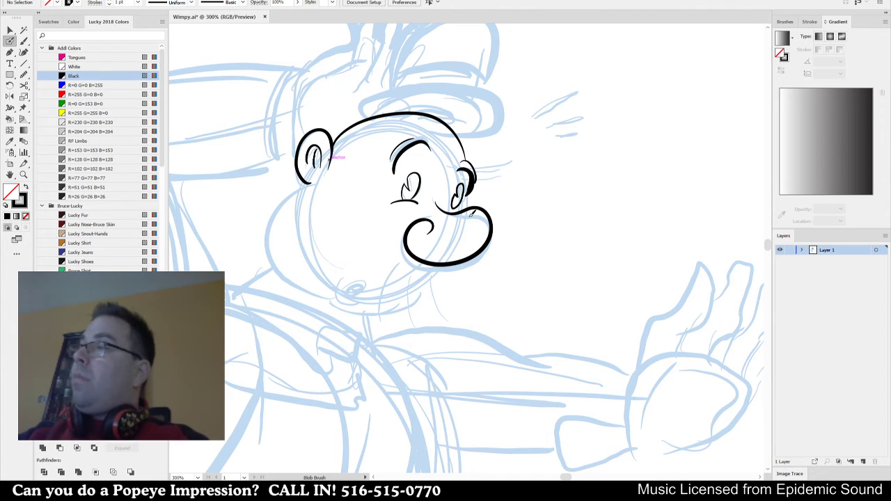
Ink the plump cheek below the ear, the small oval mouth and the curved chin.
{"action": "key", "text": "space"}
{"action": "left_click_drag", "start_coordinate": [533, 229], "coordinate": [527, 183]}
{"action": "scroll", "coordinate": [527, 183], "scroll_direction": "down", "scroll_amount": 1}
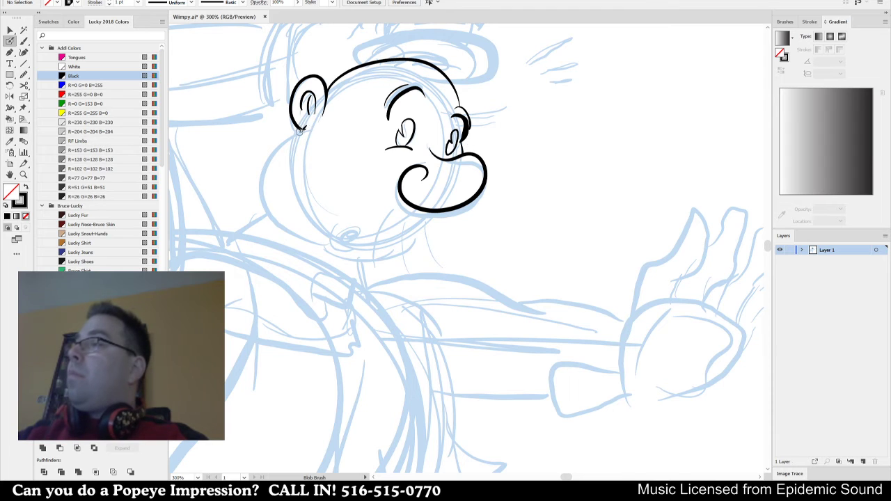
{"action": "mouse_move", "coordinate": [301, 127]}
{"action": "left_mouse_down"}
{"action": "mouse_move", "coordinate": [254, 180]}
{"action": "mouse_move", "coordinate": [351, 270]}
{"action": "mouse_move", "coordinate": [380, 254]}
{"action": "mouse_move", "coordinate": [339, 244]}
{"action": "mouse_move", "coordinate": [357, 236]}
{"action": "left_mouse_up"}
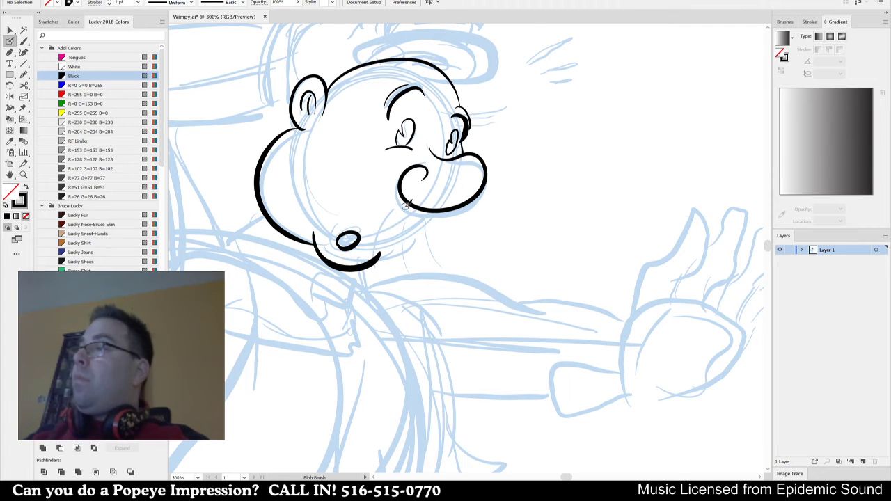
Ink the moustache as curved strands fanning out from beneath the nose.
{"action": "mouse_move", "coordinate": [400, 195]}
{"action": "left_mouse_down"}
{"action": "mouse_move", "coordinate": [362, 222]}
{"action": "mouse_move", "coordinate": [390, 256]}
{"action": "left_mouse_up"}
{"action": "left_click_drag", "start_coordinate": [416, 210], "coordinate": [428, 255]}
{"action": "left_click_drag", "start_coordinate": [437, 213], "coordinate": [503, 207]}
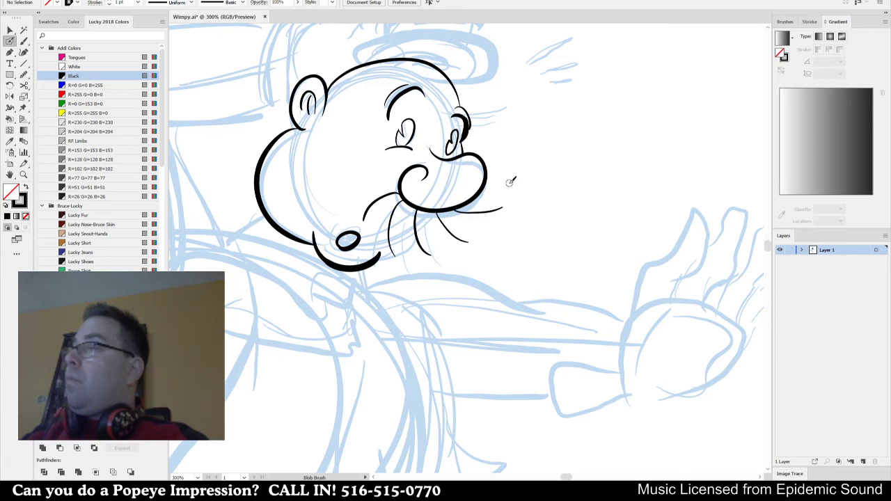
Ink the curved jaw line from the chin up to the underside of the nose.
{"action": "mouse_move", "coordinate": [381, 255]}
{"action": "left_mouse_down"}
{"action": "mouse_move", "coordinate": [412, 248]}
{"action": "mouse_move", "coordinate": [432, 231]}
{"action": "left_mouse_up"}
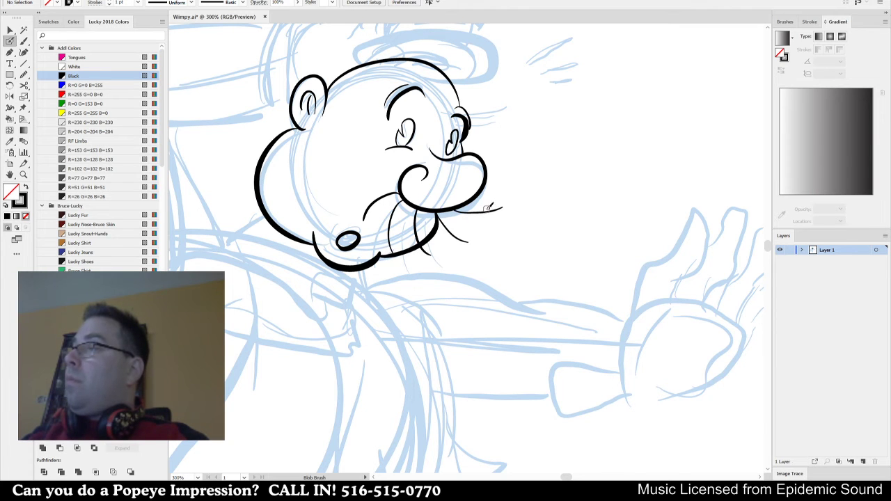
{"action": "scroll", "coordinate": [501, 237], "scroll_direction": "up", "scroll_amount": 3}
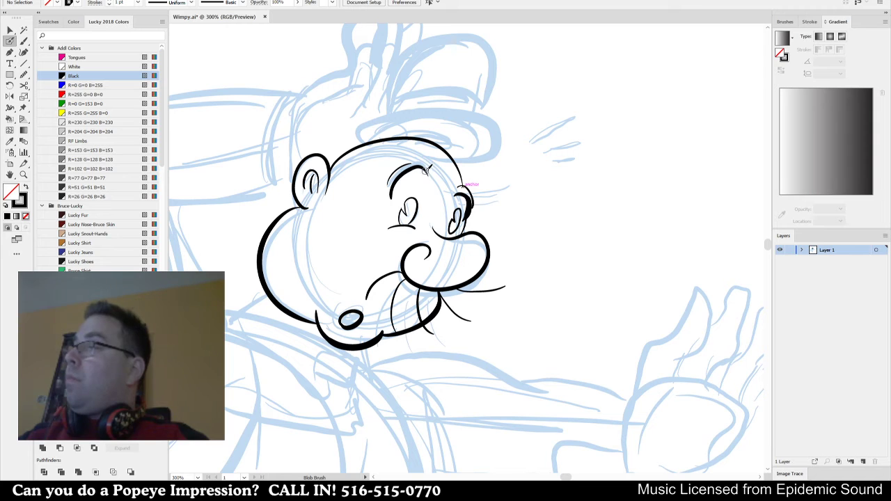
{"action": "key", "text": "ctrl+minus"}
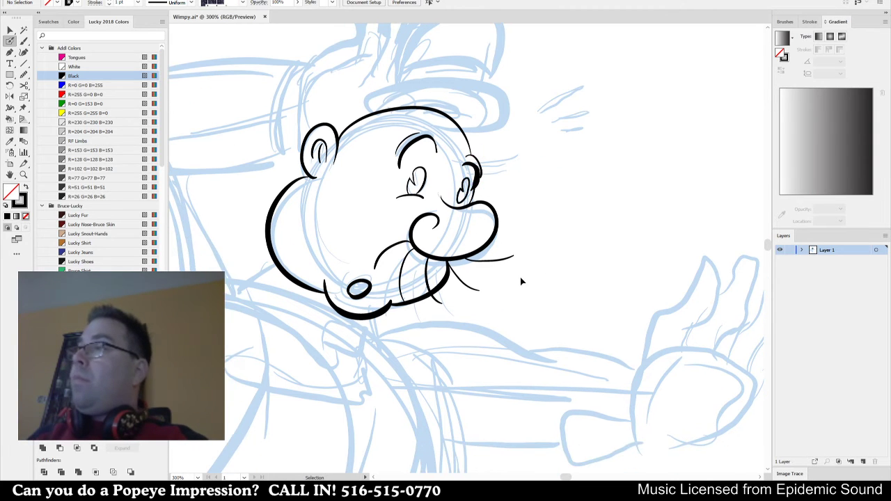
Ink the thick outer curve of the round belly from below the neck around to its underside.
{"action": "mouse_move", "coordinate": [513, 334]}
{"action": "left_mouse_down"}
{"action": "mouse_move", "coordinate": [561, 181]}
{"action": "mouse_move", "coordinate": [600, 175]}
{"action": "left_mouse_up"}
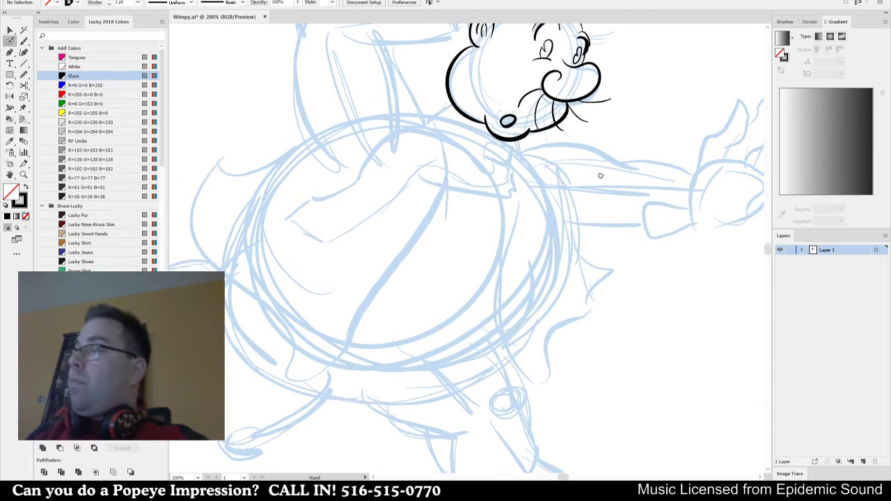
{"action": "scroll", "coordinate": [508, 318], "scroll_direction": "down", "scroll_amount": 2}
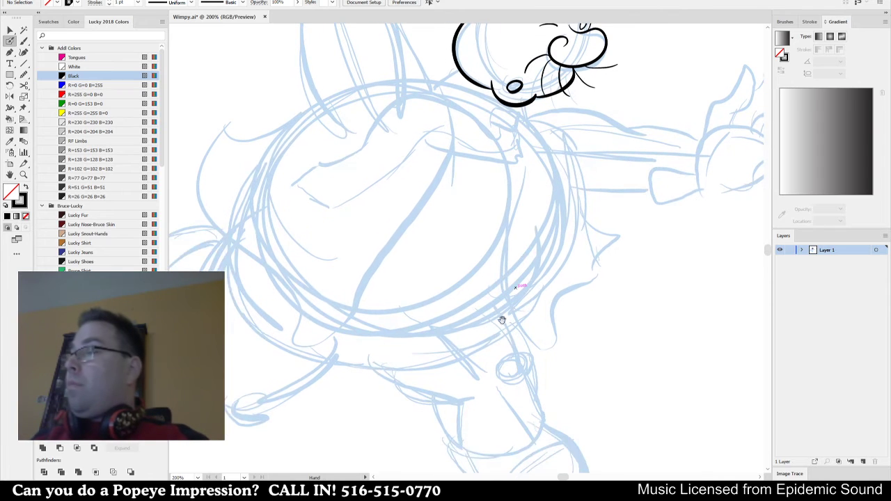
{"action": "mouse_move", "coordinate": [353, 320]}
{"action": "left_mouse_down"}
{"action": "mouse_move", "coordinate": [448, 330]}
{"action": "mouse_move", "coordinate": [478, 317]}
{"action": "mouse_move", "coordinate": [523, 277]}
{"action": "mouse_move", "coordinate": [541, 211]}
{"action": "left_mouse_up"}
{"action": "key", "text": "ctrl+z"}
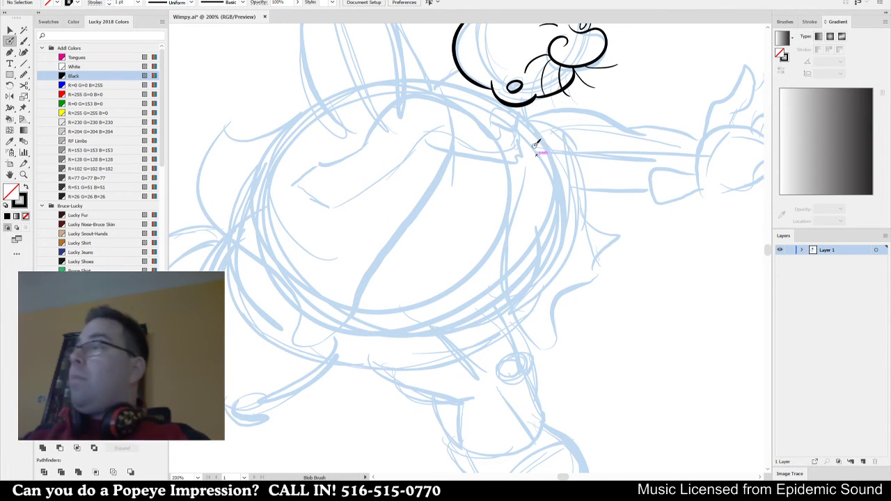
{"action": "mouse_move", "coordinate": [529, 122]}
{"action": "left_mouse_down"}
{"action": "mouse_move", "coordinate": [557, 158]}
{"action": "mouse_move", "coordinate": [568, 198]}
{"action": "mouse_move", "coordinate": [551, 247]}
{"action": "mouse_move", "coordinate": [552, 296]}
{"action": "mouse_move", "coordinate": [506, 338]}
{"action": "mouse_move", "coordinate": [456, 350]}
{"action": "mouse_move", "coordinate": [344, 330]}
{"action": "left_mouse_up"}
Ink the shirt's front seam with small buttons down the belly and add short fabric creases, redoing unwanted strokes.
{"action": "left_click_drag", "start_coordinate": [514, 297], "coordinate": [545, 316]}
{"action": "mouse_move", "coordinate": [532, 188]}
{"action": "left_mouse_down"}
{"action": "mouse_move", "coordinate": [531, 271]}
{"action": "mouse_move", "coordinate": [507, 326]}
{"action": "left_mouse_up"}
{"action": "key", "text": "ctrl+z"}
{"action": "key", "text": "ctrl+z"}
{"action": "mouse_move", "coordinate": [533, 195]}
{"action": "left_mouse_down"}
{"action": "mouse_move", "coordinate": [536, 243]}
{"action": "mouse_move", "coordinate": [524, 298]}
{"action": "mouse_move", "coordinate": [486, 358]}
{"action": "mouse_move", "coordinate": [461, 367]}
{"action": "left_mouse_up"}
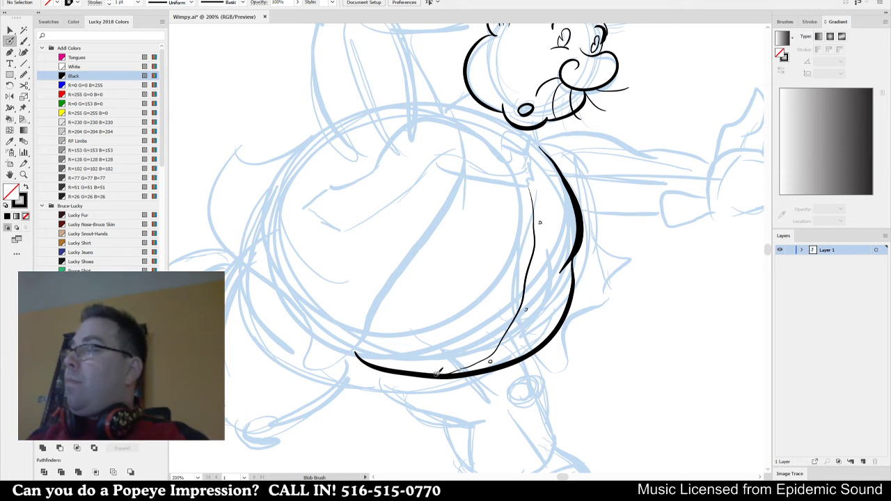
{"action": "left_click_drag", "start_coordinate": [438, 248], "coordinate": [491, 241]}
{"action": "left_click_drag", "start_coordinate": [645, 273], "coordinate": [644, 354]}
Ink the tie with a rounded knot, gathered folds and a long tail blowing back across the body.
{"action": "mouse_move", "coordinate": [507, 229]}
{"action": "left_mouse_down"}
{"action": "mouse_move", "coordinate": [508, 213]}
{"action": "mouse_move", "coordinate": [535, 222]}
{"action": "left_mouse_up"}
{"action": "left_click_drag", "start_coordinate": [539, 256], "coordinate": [590, 229]}
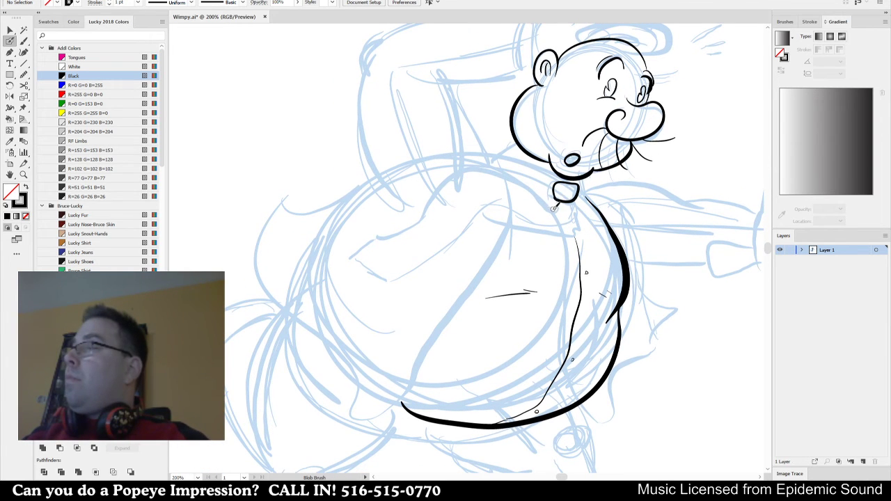
{"action": "mouse_move", "coordinate": [576, 199]}
{"action": "left_mouse_down"}
{"action": "mouse_move", "coordinate": [556, 241]}
{"action": "mouse_move", "coordinate": [530, 236]}
{"action": "left_mouse_up"}
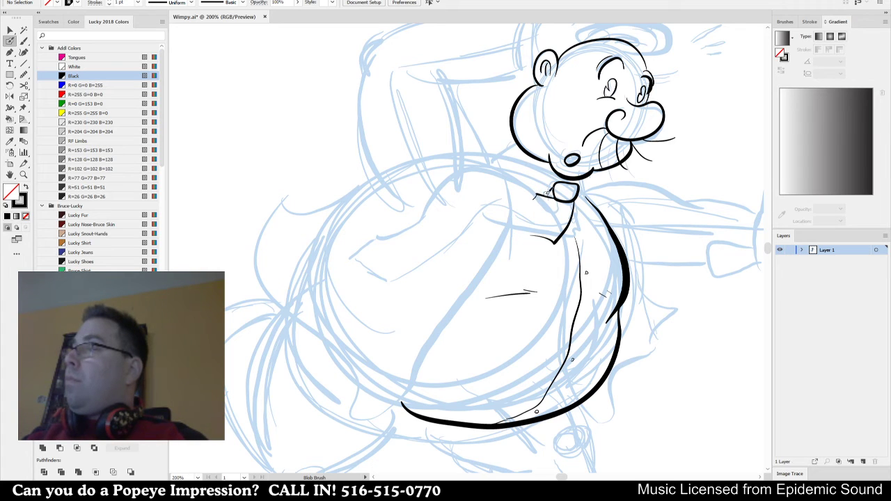
{"action": "mouse_move", "coordinate": [540, 195]}
{"action": "left_mouse_down"}
{"action": "mouse_move", "coordinate": [539, 238]}
{"action": "mouse_move", "coordinate": [492, 226]}
{"action": "left_mouse_up"}
{"action": "mouse_move", "coordinate": [537, 189]}
{"action": "left_mouse_down"}
{"action": "mouse_move", "coordinate": [494, 161]}
{"action": "mouse_move", "coordinate": [483, 172]}
{"action": "mouse_move", "coordinate": [455, 171]}
{"action": "mouse_move", "coordinate": [380, 242]}
{"action": "mouse_move", "coordinate": [399, 221]}
{"action": "mouse_move", "coordinate": [378, 248]}
{"action": "mouse_move", "coordinate": [370, 286]}
{"action": "mouse_move", "coordinate": [510, 196]}
{"action": "left_mouse_up"}
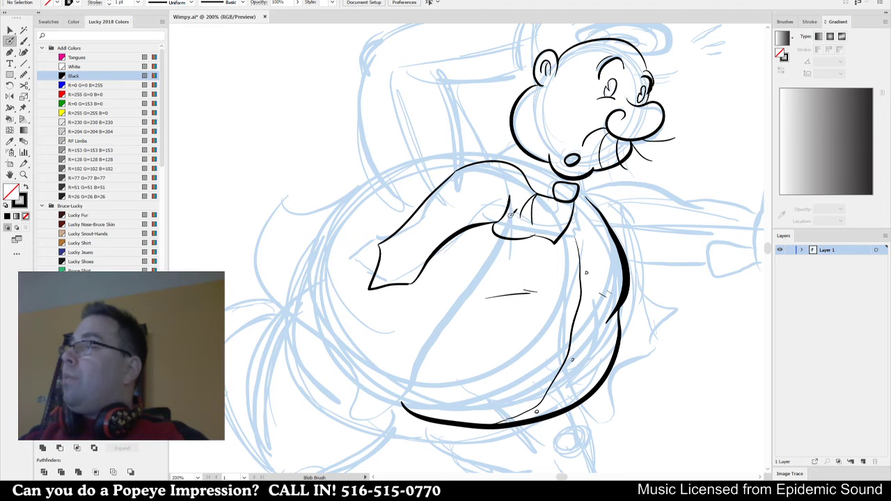
Ink the collar on both sides of the tie knot and the thick shoulder curve up to the raised arm.
{"action": "mouse_move", "coordinate": [676, 294]}
{"action": "left_mouse_down"}
{"action": "mouse_move", "coordinate": [571, 358]}
{"action": "mouse_move", "coordinate": [605, 333]}
{"action": "mouse_move", "coordinate": [596, 342]}
{"action": "left_mouse_up"}
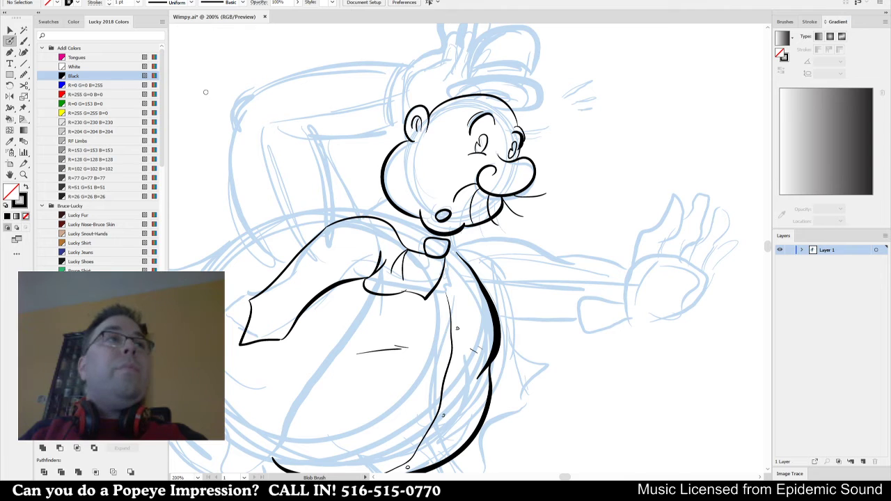
{"action": "left_click_drag", "start_coordinate": [574, 341], "coordinate": [593, 319]}
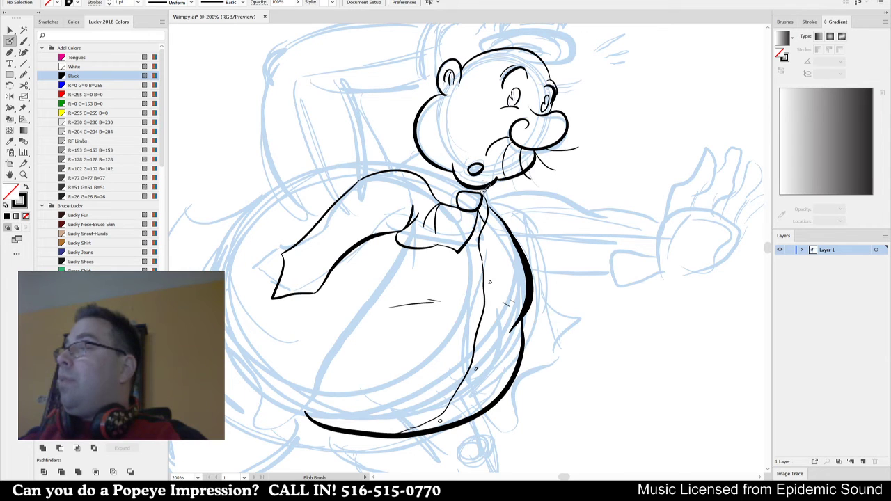
{"action": "left_click_drag", "start_coordinate": [441, 182], "coordinate": [411, 160]}
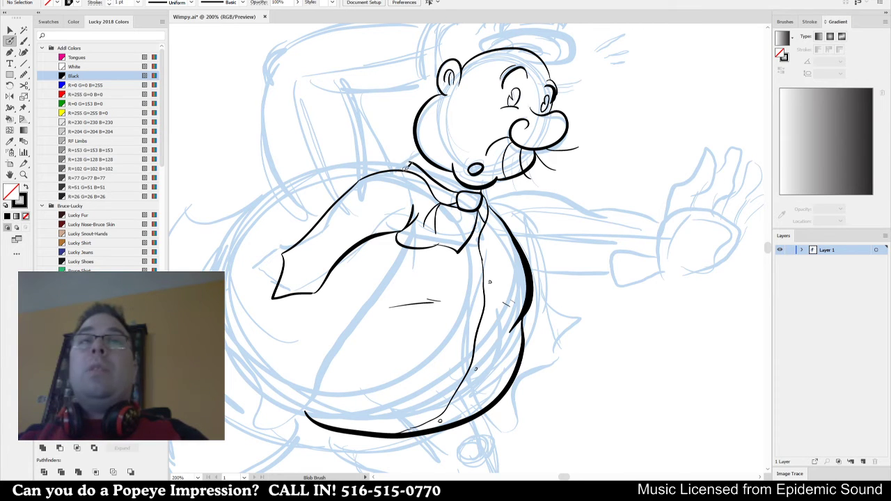
{"action": "left_click_drag", "start_coordinate": [419, 144], "coordinate": [452, 222]}
{"action": "mouse_move", "coordinate": [388, 172]}
{"action": "left_mouse_down"}
{"action": "mouse_move", "coordinate": [429, 204]}
{"action": "mouse_move", "coordinate": [442, 245]}
{"action": "left_mouse_up"}
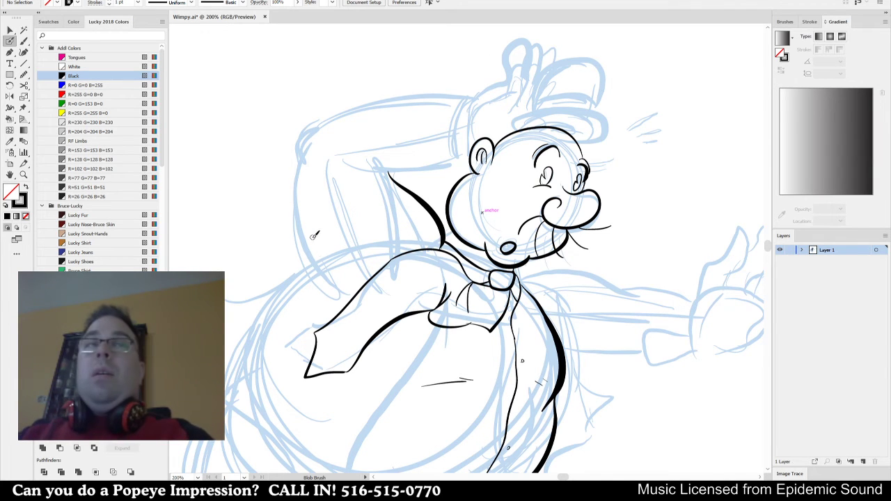
Ink the outer contour of the raised sleeve around the elbow and along the forearm, undoing unwanted strokes.
{"action": "mouse_move", "coordinate": [319, 298]}
{"action": "left_mouse_down"}
{"action": "mouse_move", "coordinate": [321, 274]}
{"action": "mouse_move", "coordinate": [295, 212]}
{"action": "mouse_move", "coordinate": [323, 128]}
{"action": "left_mouse_up"}
{"action": "key", "text": "ctrl+z"}
{"action": "left_click_drag", "start_coordinate": [303, 165], "coordinate": [324, 128]}
{"action": "scroll", "coordinate": [341, 111], "scroll_direction": "up", "scroll_amount": 3}
{"action": "mouse_move", "coordinate": [321, 198]}
{"action": "left_mouse_down"}
{"action": "mouse_move", "coordinate": [354, 183]}
{"action": "mouse_move", "coordinate": [488, 157]}
{"action": "mouse_move", "coordinate": [327, 194]}
{"action": "left_mouse_up"}
{"action": "key", "text": "ctrl+z"}
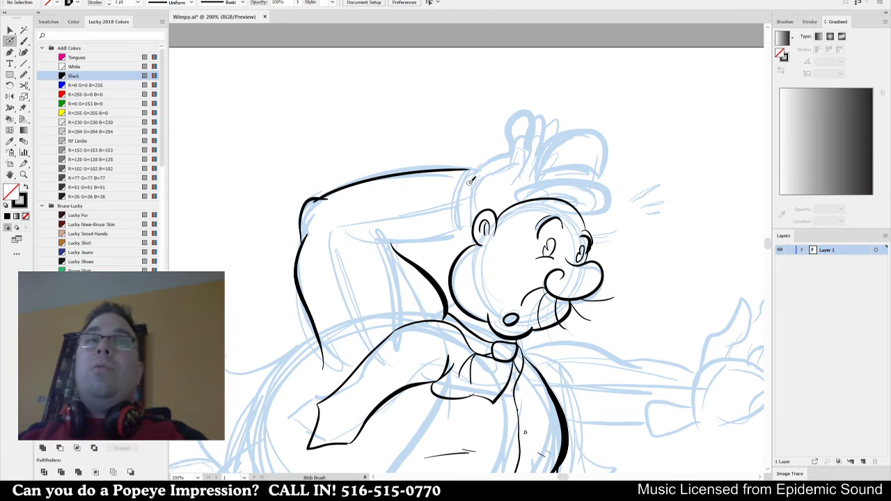
Ink the raised sleeve's cuff, the underside of its forearm and the back of the hand.
{"action": "left_click_drag", "start_coordinate": [471, 169], "coordinate": [460, 240]}
{"action": "key", "text": "ctrl+z"}
{"action": "left_click_drag", "start_coordinate": [472, 170], "coordinate": [458, 228]}
{"action": "left_click_drag", "start_coordinate": [475, 168], "coordinate": [471, 221]}
{"action": "mouse_move", "coordinate": [376, 242]}
{"action": "left_mouse_down"}
{"action": "mouse_move", "coordinate": [451, 237]}
{"action": "mouse_move", "coordinate": [429, 262]}
{"action": "left_mouse_up"}
{"action": "mouse_move", "coordinate": [446, 214]}
{"action": "left_mouse_down"}
{"action": "mouse_move", "coordinate": [441, 219]}
{"action": "mouse_move", "coordinate": [470, 195]}
{"action": "left_mouse_up"}
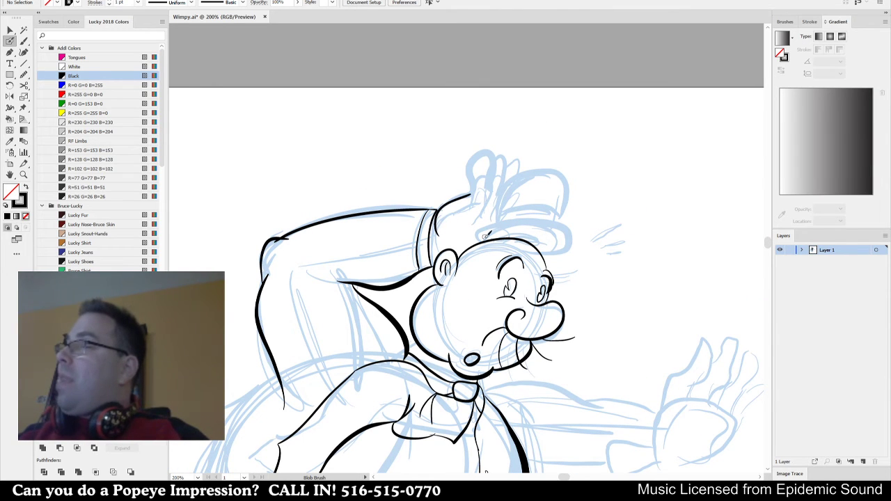
Ink the lifted hat with its oval brim, dark underside, rounded crown and band line.
{"action": "mouse_move", "coordinate": [499, 217]}
{"action": "left_mouse_down"}
{"action": "mouse_move", "coordinate": [531, 218]}
{"action": "mouse_move", "coordinate": [558, 254]}
{"action": "left_mouse_up"}
{"action": "left_click_drag", "start_coordinate": [506, 229], "coordinate": [543, 244]}
{"action": "key", "text": "ctrl+z"}
{"action": "key", "text": "ctrl+z"}
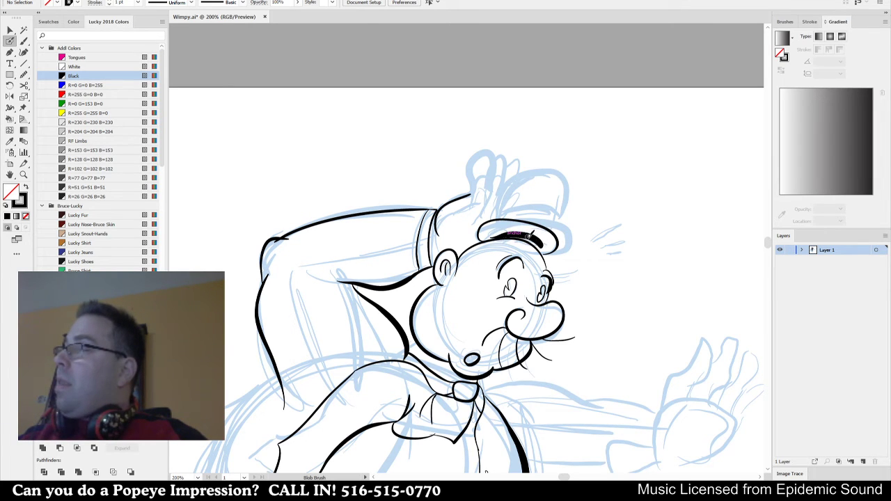
{"action": "left_click_drag", "start_coordinate": [489, 232], "coordinate": [547, 247]}
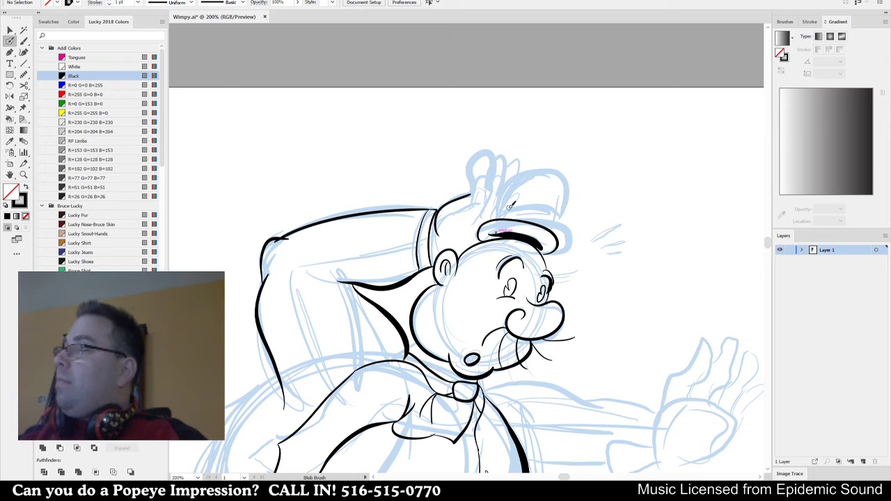
{"action": "mouse_move", "coordinate": [498, 218]}
{"action": "left_mouse_down"}
{"action": "mouse_move", "coordinate": [526, 175]}
{"action": "mouse_move", "coordinate": [554, 171]}
{"action": "mouse_move", "coordinate": [568, 189]}
{"action": "mouse_move", "coordinate": [553, 233]}
{"action": "left_mouse_up"}
{"action": "left_click_drag", "start_coordinate": [496, 211], "coordinate": [560, 222]}
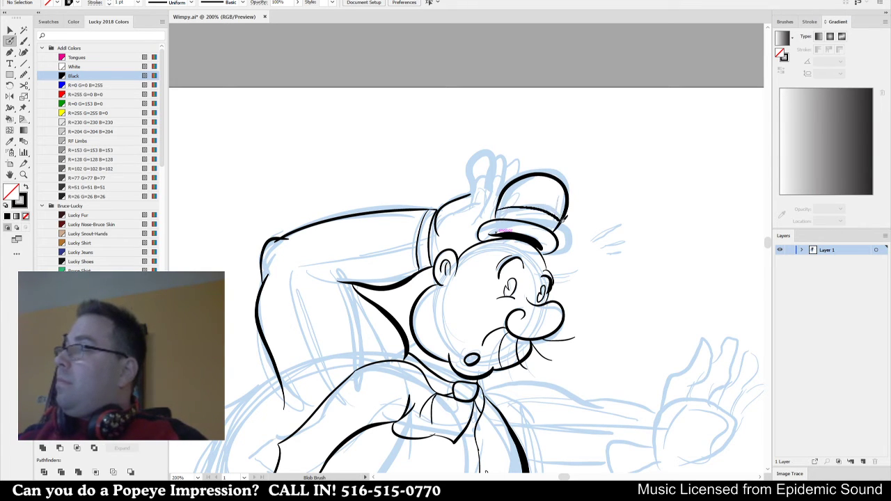
Ink the fingers and palm of the raised hand gripping the hat's crown.
{"action": "mouse_move", "coordinate": [470, 197]}
{"action": "left_mouse_down"}
{"action": "mouse_move", "coordinate": [491, 171]}
{"action": "mouse_move", "coordinate": [511, 179]}
{"action": "left_mouse_up"}
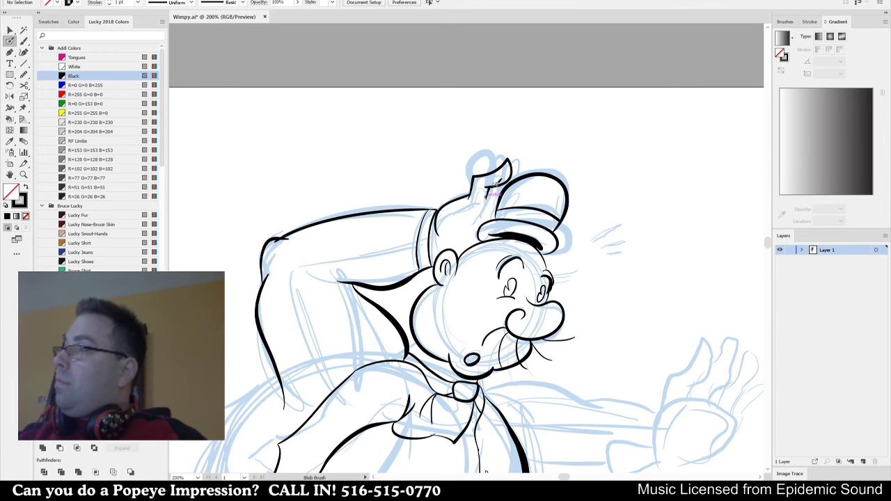
{"action": "left_click_drag", "start_coordinate": [535, 158], "coordinate": [540, 164]}
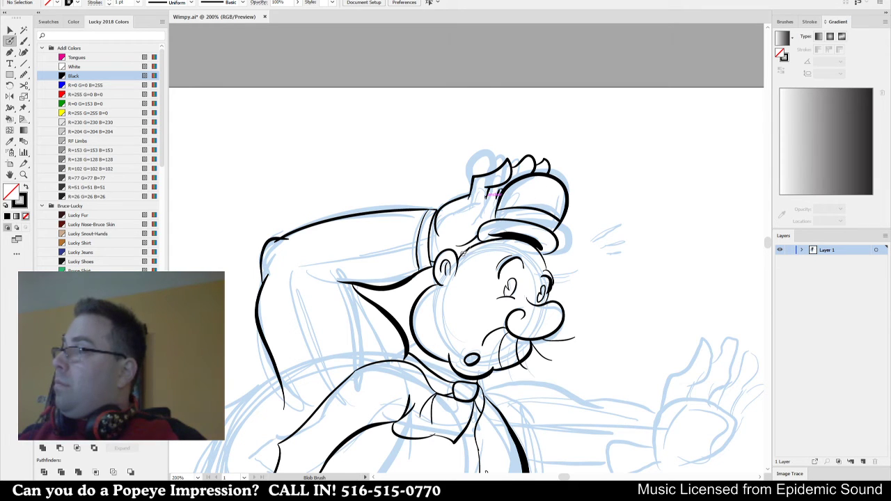
Ink small motion lines beside the hat and three teardrop-shaped surprise marks in front of the forehead.
{"action": "left_click_drag", "start_coordinate": [619, 261], "coordinate": [576, 180]}
{"action": "left_click_drag", "start_coordinate": [533, 107], "coordinate": [534, 117]}
{"action": "mouse_move", "coordinate": [537, 105]}
{"action": "left_mouse_down"}
{"action": "mouse_move", "coordinate": [519, 183]}
{"action": "mouse_move", "coordinate": [496, 205]}
{"action": "left_mouse_up"}
{"action": "mouse_move", "coordinate": [465, 246]}
{"action": "left_mouse_down"}
{"action": "mouse_move", "coordinate": [508, 224]}
{"action": "mouse_move", "coordinate": [527, 225]}
{"action": "mouse_move", "coordinate": [460, 249]}
{"action": "mouse_move", "coordinate": [528, 245]}
{"action": "mouse_move", "coordinate": [489, 252]}
{"action": "mouse_move", "coordinate": [514, 253]}
{"action": "mouse_move", "coordinate": [478, 222]}
{"action": "mouse_move", "coordinate": [461, 238]}
{"action": "left_mouse_up"}
{"action": "key", "text": "ctrl+z"}
{"action": "key", "text": "ctrl+z"}
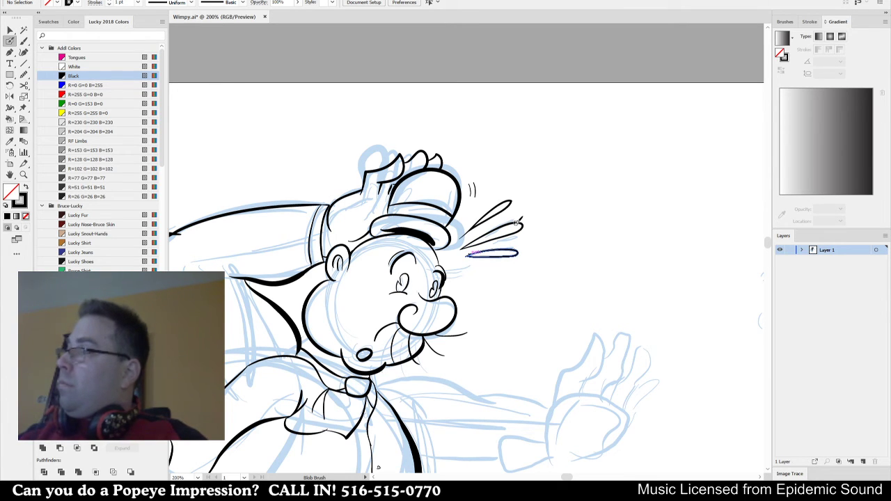
Select the lower and middle surprise marks in turn and adjust them so the three marks fan out evenly.
{"action": "key", "text": "v"}
{"action": "left_click", "coordinate": [491, 254]}
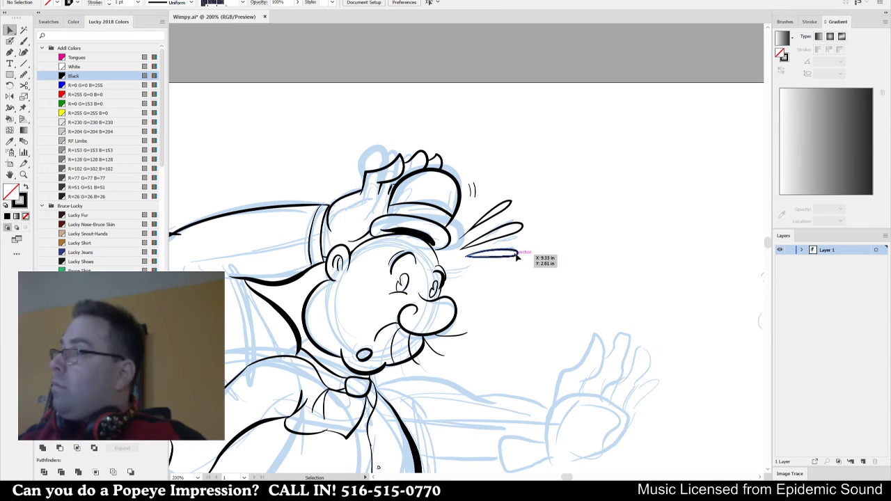
{"action": "mouse_move", "coordinate": [511, 253]}
{"action": "left_mouse_down"}
{"action": "mouse_move", "coordinate": [511, 220]}
{"action": "mouse_move", "coordinate": [524, 262]}
{"action": "mouse_move", "coordinate": [536, 252]}
{"action": "mouse_move", "coordinate": [529, 267]}
{"action": "mouse_move", "coordinate": [537, 275]}
{"action": "left_mouse_up"}
{"action": "left_click", "coordinate": [523, 228]}
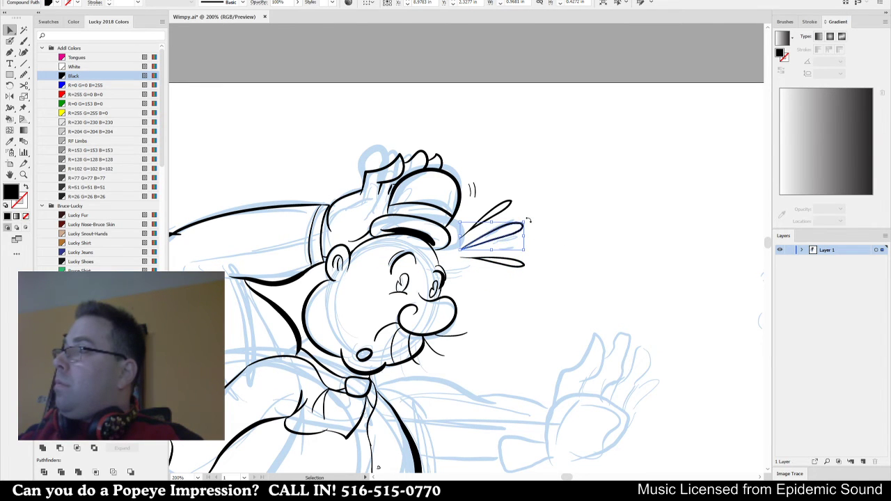
{"action": "left_click_drag", "start_coordinate": [518, 235], "coordinate": [524, 240]}
{"action": "left_click", "coordinate": [546, 238]}
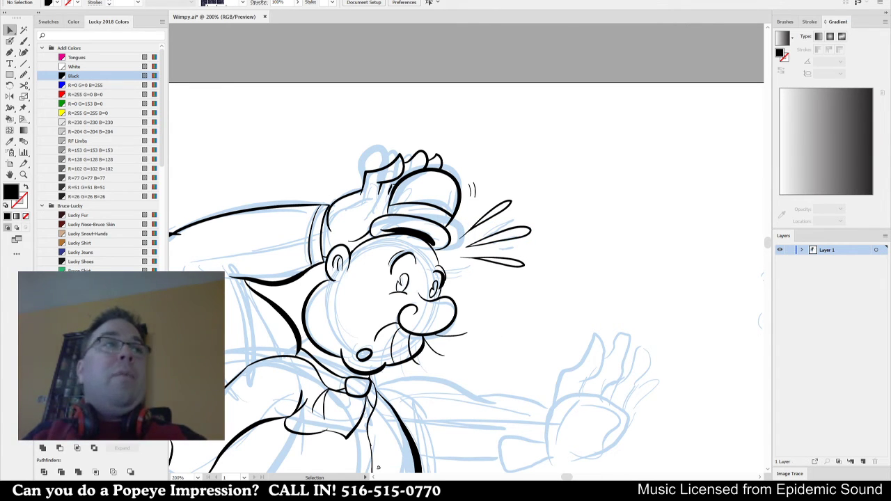
Return to the Blob Brush with a black stroke and no fill, and ink the outstretched hand's thumb and palm heel.
{"action": "key", "text": "ctrl+y"}
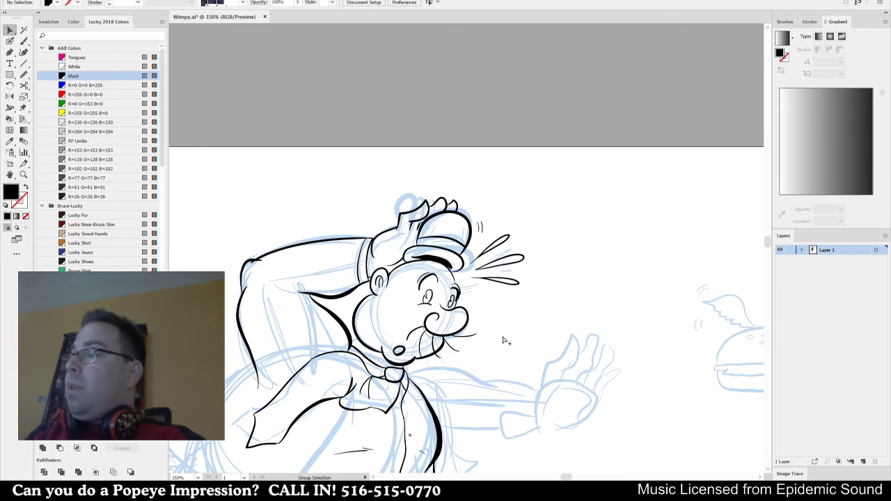
{"action": "key", "text": "ctrl+y"}
{"action": "key", "text": "shift+b"}
{"action": "left_click_drag", "start_coordinate": [473, 392], "coordinate": [523, 311]}
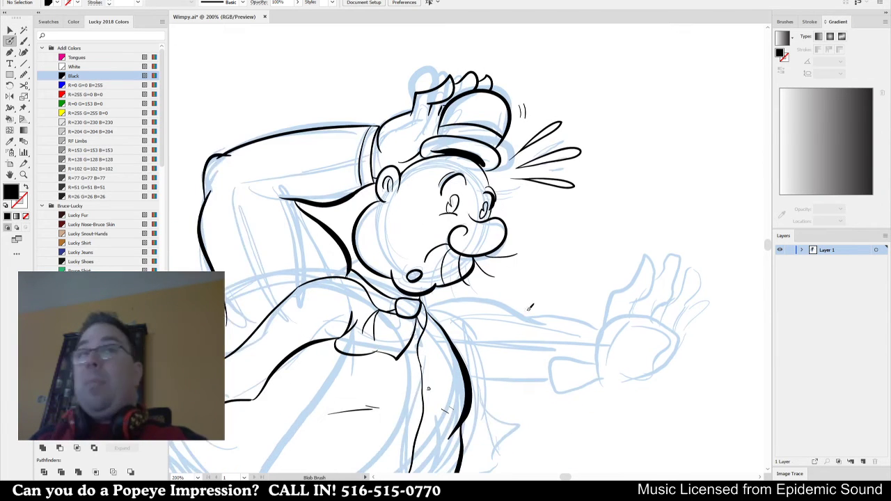
{"action": "key", "text": "shift+x"}
{"action": "key", "text": "shift+x"}
{"action": "key", "text": "shift+x"}
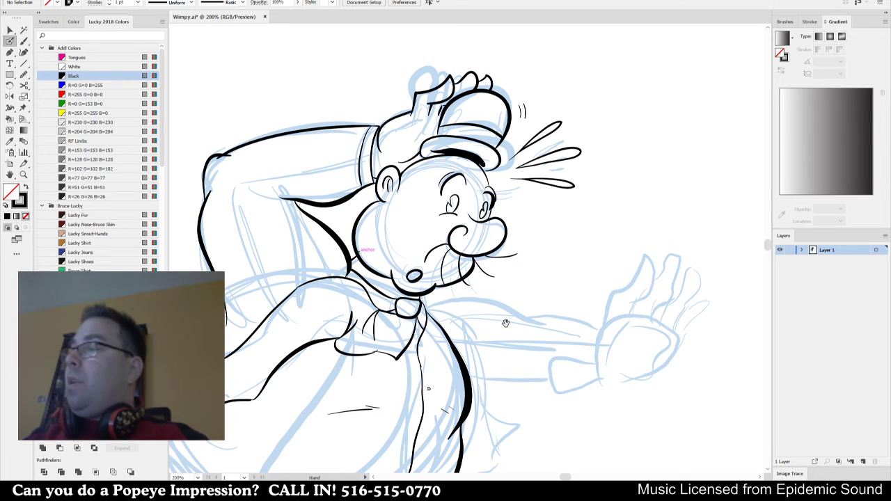
{"action": "left_click_drag", "start_coordinate": [506, 323], "coordinate": [426, 251]}
{"action": "left_click_drag", "start_coordinate": [561, 378], "coordinate": [491, 338]}
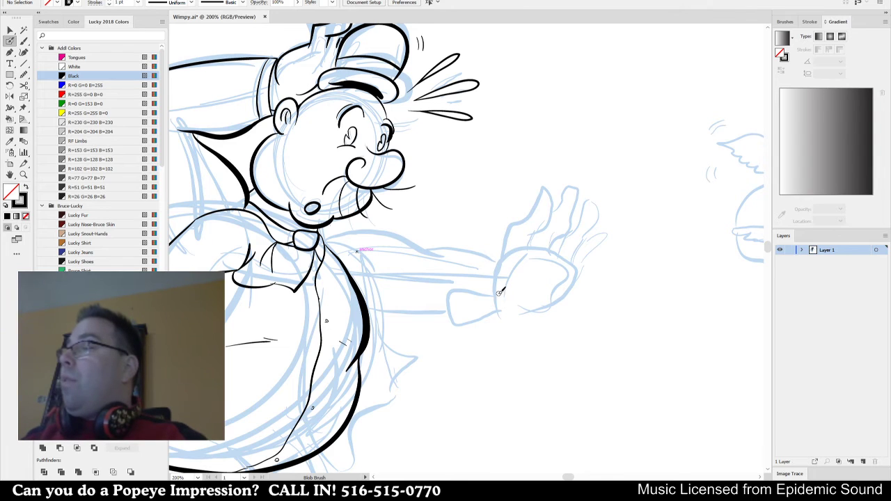
{"action": "left_click_drag", "start_coordinate": [491, 291], "coordinate": [470, 282]}
{"action": "mouse_move", "coordinate": [461, 284]}
{"action": "left_mouse_down"}
{"action": "mouse_move", "coordinate": [463, 318]}
{"action": "mouse_move", "coordinate": [519, 307]}
{"action": "mouse_move", "coordinate": [538, 284]}
{"action": "mouse_move", "coordinate": [534, 307]}
{"action": "mouse_move", "coordinate": [563, 282]}
{"action": "left_mouse_up"}
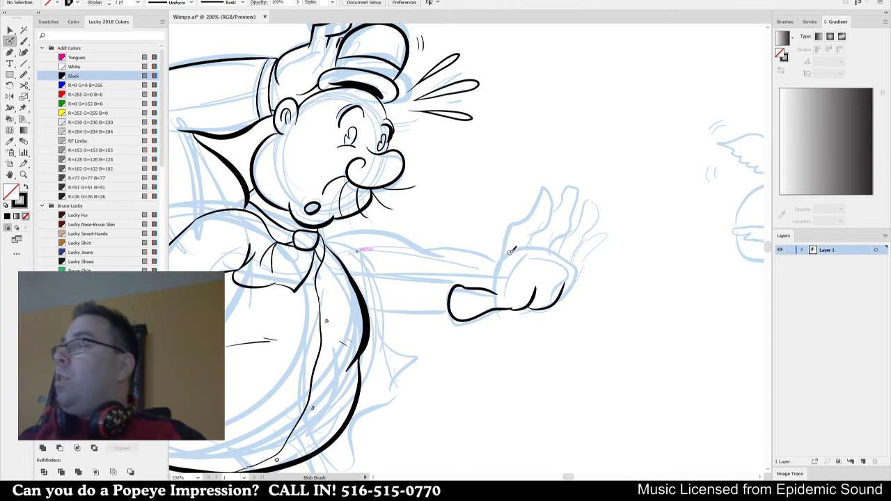
Ink the four spread fingers of the outstretched hand down to the palm, redoing the little finger.
{"action": "mouse_move", "coordinate": [503, 259]}
{"action": "left_mouse_down"}
{"action": "mouse_move", "coordinate": [494, 293]}
{"action": "mouse_move", "coordinate": [504, 241]}
{"action": "mouse_move", "coordinate": [556, 190]}
{"action": "mouse_move", "coordinate": [533, 248]}
{"action": "left_mouse_up"}
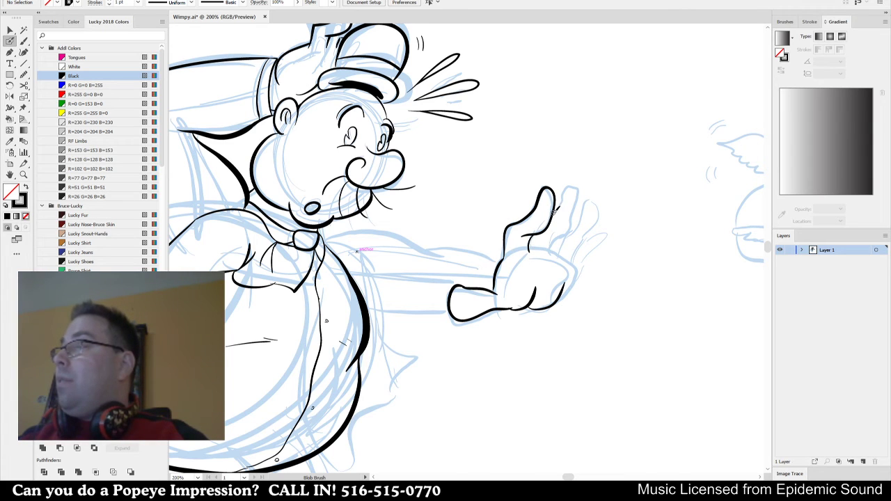
{"action": "mouse_move", "coordinate": [555, 209]}
{"action": "left_mouse_down"}
{"action": "mouse_move", "coordinate": [573, 185]}
{"action": "mouse_move", "coordinate": [584, 186]}
{"action": "mouse_move", "coordinate": [555, 237]}
{"action": "left_mouse_up"}
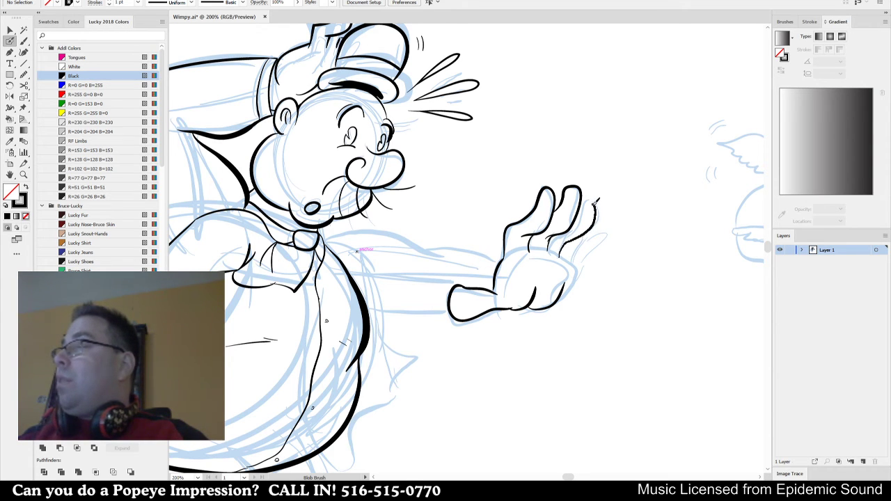
{"action": "left_click_drag", "start_coordinate": [594, 203], "coordinate": [591, 205]}
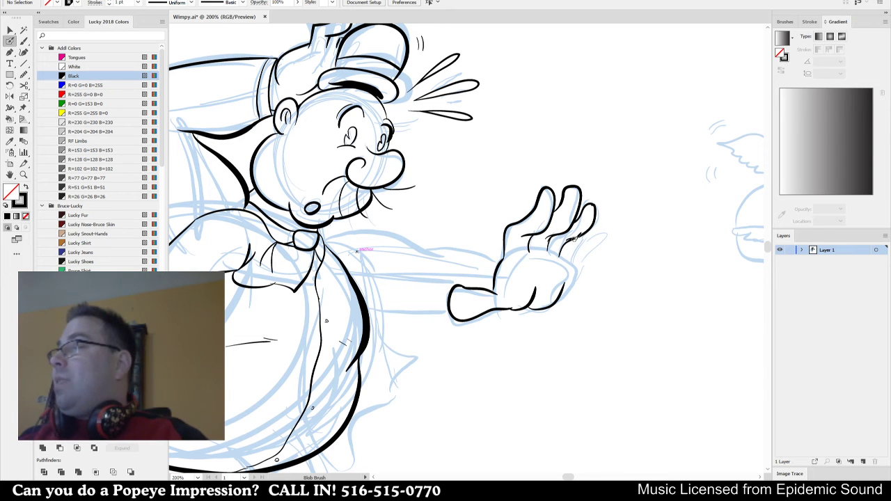
{"action": "mouse_move", "coordinate": [588, 245]}
{"action": "left_mouse_down"}
{"action": "mouse_move", "coordinate": [568, 280]}
{"action": "mouse_move", "coordinate": [566, 262]}
{"action": "mouse_move", "coordinate": [561, 289]}
{"action": "left_mouse_up"}
{"action": "key", "text": "ctrl+z"}
{"action": "key", "text": "ctrl+z"}
{"action": "left_click_drag", "start_coordinate": [572, 257], "coordinate": [561, 290]}
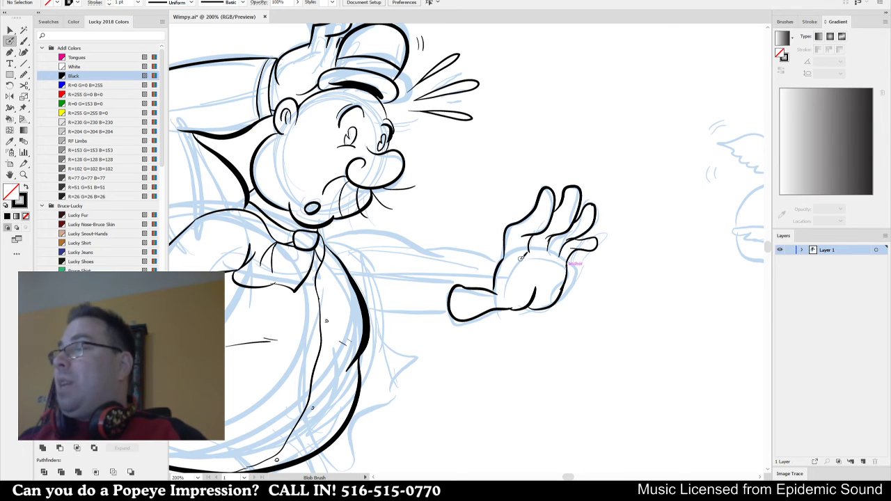
{"action": "left_click_drag", "start_coordinate": [566, 295], "coordinate": [640, 225]}
{"action": "left_click_drag", "start_coordinate": [606, 271], "coordinate": [660, 212]}
{"action": "left_click_drag", "start_coordinate": [518, 321], "coordinate": [607, 330]}
{"action": "scroll", "coordinate": [607, 330], "scroll_direction": "up", "scroll_amount": 3}
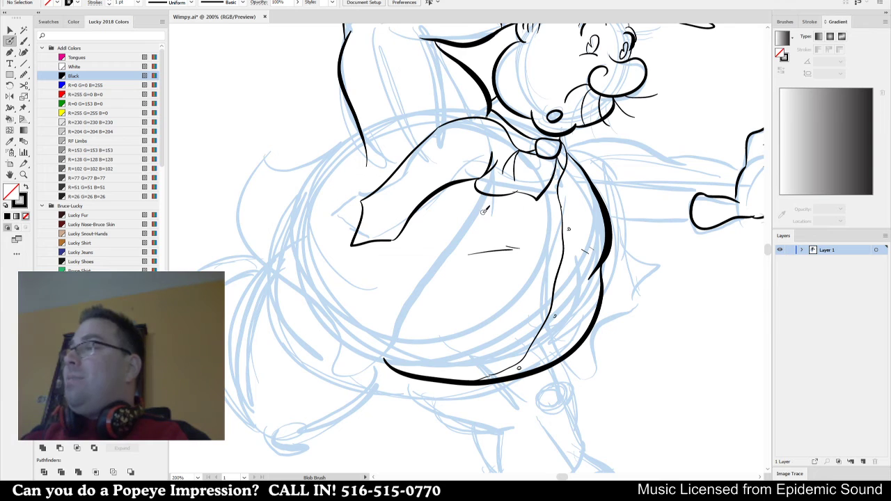
Ink the jacket's open front edge, lower hem, back contour and flying coattail, redoing the fold line that meets the back.
{"action": "mouse_move", "coordinate": [489, 201]}
{"action": "left_mouse_down"}
{"action": "mouse_move", "coordinate": [359, 390]}
{"action": "mouse_move", "coordinate": [352, 403]}
{"action": "mouse_move", "coordinate": [380, 437]}
{"action": "mouse_move", "coordinate": [384, 410]}
{"action": "mouse_move", "coordinate": [296, 291]}
{"action": "mouse_move", "coordinate": [327, 169]}
{"action": "mouse_move", "coordinate": [372, 185]}
{"action": "left_mouse_up"}
{"action": "key", "text": "space"}
{"action": "left_click_drag", "start_coordinate": [324, 227], "coordinate": [406, 166]}
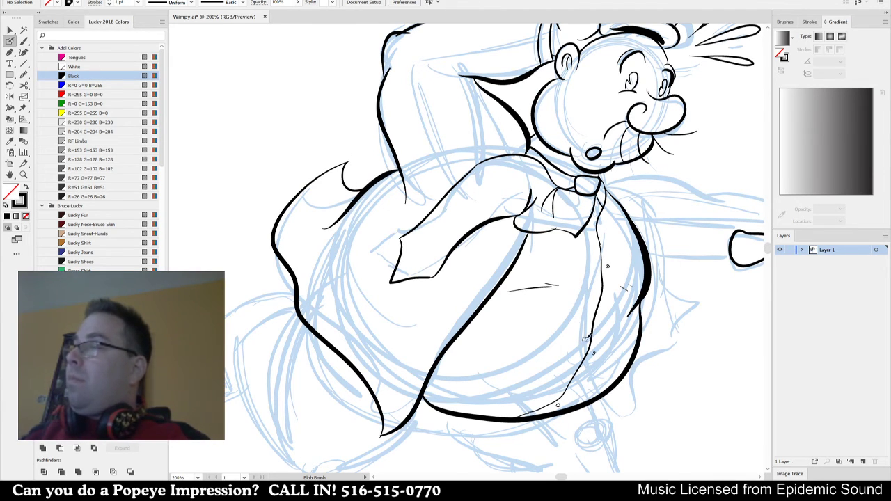
{"action": "key", "text": "ctrl+z"}
{"action": "left_click_drag", "start_coordinate": [336, 217], "coordinate": [402, 161]}
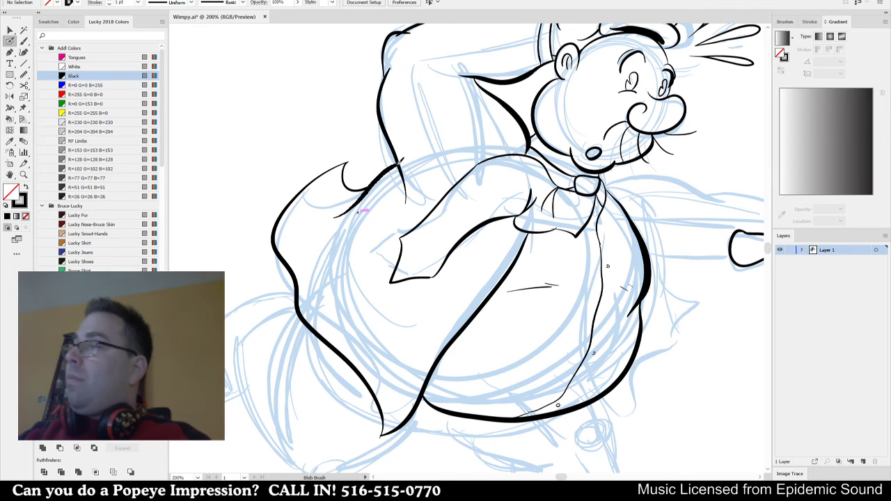
Ink the jacket flap flying out in front of the belly, plus the front leg's knee and trouser cuff, redoing the cuff.
{"action": "left_click_drag", "start_coordinate": [672, 372], "coordinate": [522, 341]}
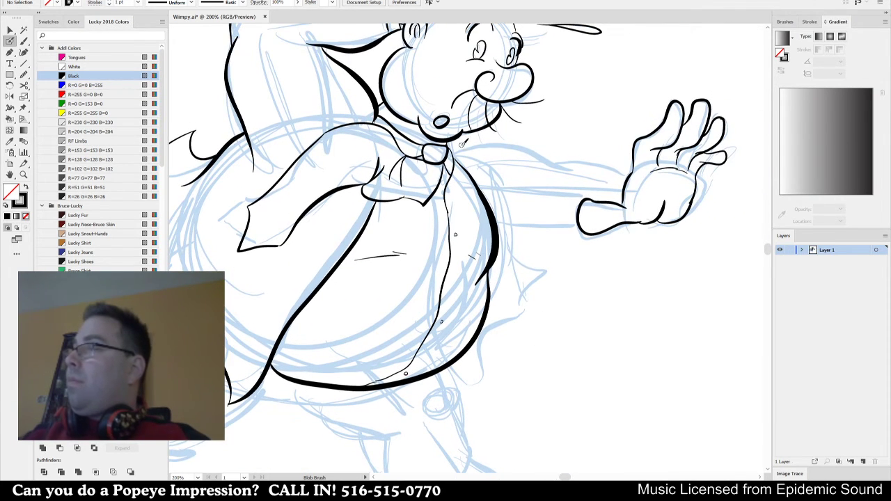
{"action": "mouse_move", "coordinate": [459, 142]}
{"action": "left_mouse_down"}
{"action": "mouse_move", "coordinate": [502, 165]}
{"action": "mouse_move", "coordinate": [550, 289]}
{"action": "mouse_move", "coordinate": [480, 366]}
{"action": "mouse_move", "coordinate": [447, 369]}
{"action": "mouse_move", "coordinate": [540, 256]}
{"action": "mouse_move", "coordinate": [503, 273]}
{"action": "mouse_move", "coordinate": [514, 348]}
{"action": "mouse_move", "coordinate": [492, 368]}
{"action": "mouse_move", "coordinate": [429, 355]}
{"action": "left_mouse_up"}
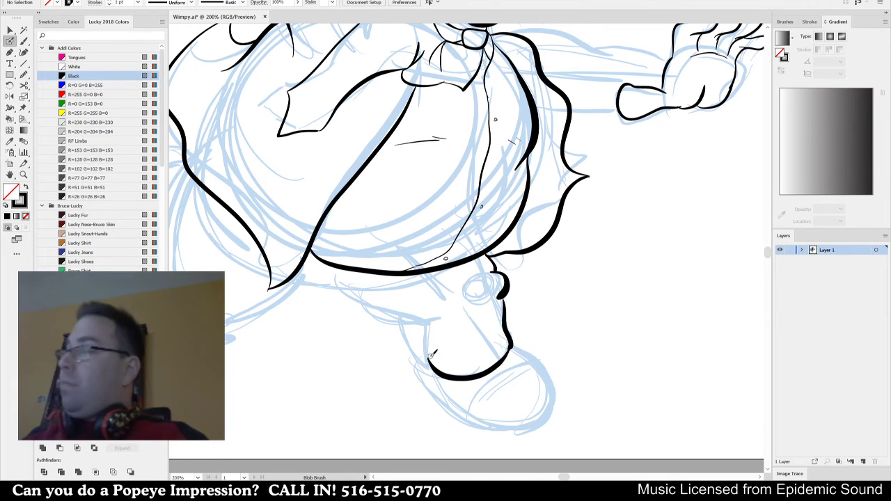
{"action": "key", "text": "ctrl+z"}
{"action": "mouse_move", "coordinate": [415, 360]}
{"action": "left_mouse_down"}
{"action": "mouse_move", "coordinate": [451, 372]}
{"action": "mouse_move", "coordinate": [508, 345]}
{"action": "left_mouse_up"}
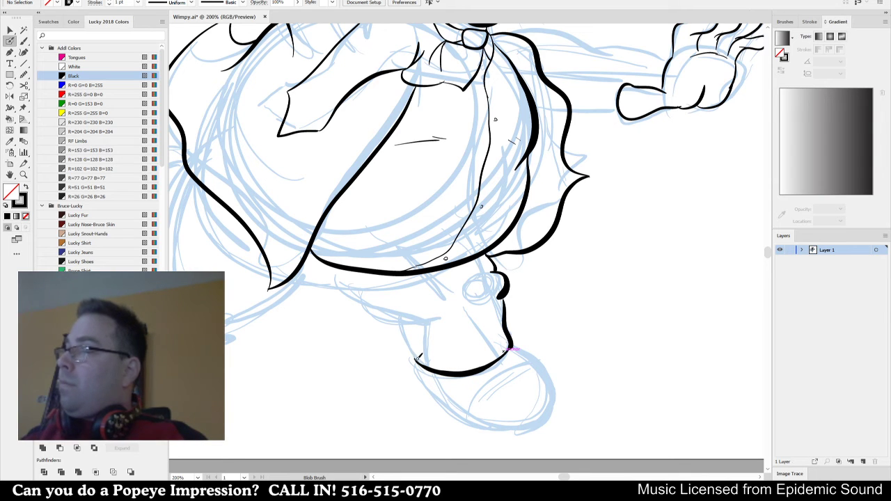
Ink the underside of the front thigh and the rear leg's outline, including its trouser cuff and shoe.
{"action": "left_click_drag", "start_coordinate": [376, 302], "coordinate": [502, 345]}
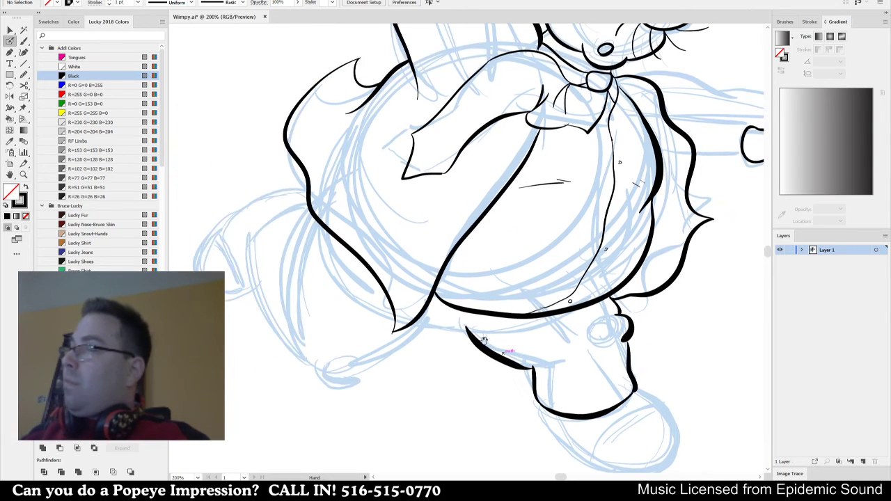
{"action": "left_click_drag", "start_coordinate": [409, 341], "coordinate": [467, 327]}
{"action": "left_click_drag", "start_coordinate": [521, 339], "coordinate": [585, 341]}
{"action": "mouse_move", "coordinate": [486, 353]}
{"action": "left_mouse_down"}
{"action": "mouse_move", "coordinate": [419, 384]}
{"action": "mouse_move", "coordinate": [374, 370]}
{"action": "mouse_move", "coordinate": [346, 337]}
{"action": "mouse_move", "coordinate": [320, 245]}
{"action": "mouse_move", "coordinate": [344, 216]}
{"action": "mouse_move", "coordinate": [375, 207]}
{"action": "mouse_move", "coordinate": [416, 288]}
{"action": "left_mouse_up"}
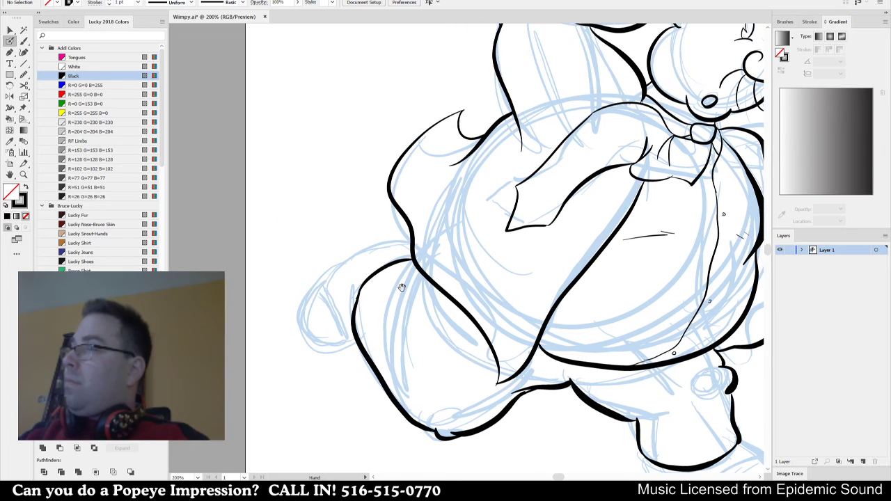
{"action": "mouse_move", "coordinate": [359, 340]}
{"action": "left_mouse_down"}
{"action": "mouse_move", "coordinate": [303, 341]}
{"action": "mouse_move", "coordinate": [295, 317]}
{"action": "mouse_move", "coordinate": [321, 278]}
{"action": "mouse_move", "coordinate": [412, 239]}
{"action": "left_mouse_up"}
{"action": "mouse_move", "coordinate": [309, 285]}
{"action": "left_mouse_down"}
{"action": "mouse_move", "coordinate": [343, 333]}
{"action": "mouse_move", "coordinate": [338, 296]}
{"action": "mouse_move", "coordinate": [353, 341]}
{"action": "left_mouse_up"}
Ink the front shoe's outline with a double curved toe-cap line across it.
{"action": "key", "text": "space"}
{"action": "mouse_move", "coordinate": [678, 409]}
{"action": "left_mouse_down"}
{"action": "mouse_move", "coordinate": [557, 350]}
{"action": "mouse_move", "coordinate": [472, 292]}
{"action": "left_mouse_up"}
{"action": "mouse_move", "coordinate": [442, 338]}
{"action": "left_mouse_down"}
{"action": "mouse_move", "coordinate": [487, 397]}
{"action": "mouse_move", "coordinate": [537, 404]}
{"action": "mouse_move", "coordinate": [568, 379]}
{"action": "mouse_move", "coordinate": [570, 357]}
{"action": "mouse_move", "coordinate": [538, 320]}
{"action": "left_mouse_up"}
{"action": "mouse_move", "coordinate": [488, 402]}
{"action": "left_mouse_down"}
{"action": "mouse_move", "coordinate": [520, 359]}
{"action": "mouse_move", "coordinate": [561, 340]}
{"action": "left_mouse_up"}
{"action": "mouse_move", "coordinate": [491, 403]}
{"action": "left_mouse_down"}
{"action": "mouse_move", "coordinate": [518, 369]}
{"action": "mouse_move", "coordinate": [562, 346]}
{"action": "left_mouse_up"}
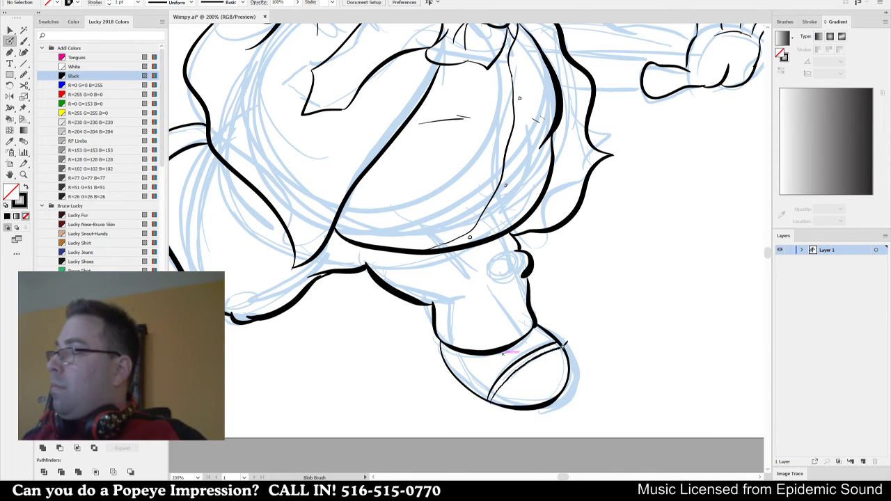
Ink the outstretched arm's upper and lower sleeve lines and the cuff at the wrist.
{"action": "key", "text": "ctrl+0"}
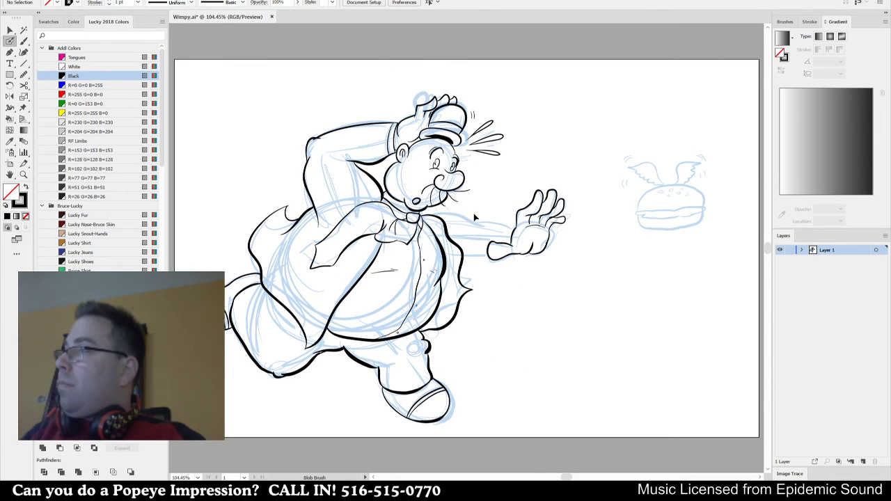
{"action": "scroll", "coordinate": [473, 218], "scroll_direction": "up", "scroll_amount": 2}
{"action": "mouse_move", "coordinate": [394, 208]}
{"action": "left_mouse_down"}
{"action": "mouse_move", "coordinate": [451, 207]}
{"action": "mouse_move", "coordinate": [492, 224]}
{"action": "mouse_move", "coordinate": [546, 228]}
{"action": "left_mouse_up"}
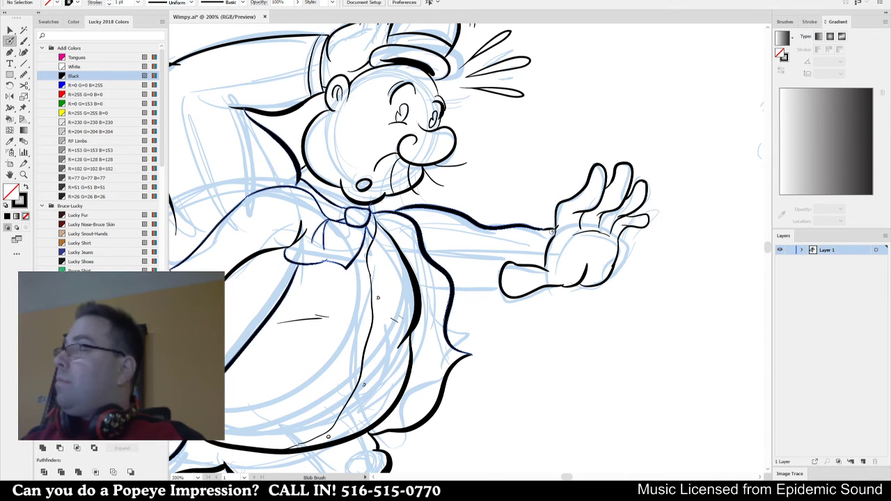
{"action": "left_click_drag", "start_coordinate": [550, 232], "coordinate": [538, 265]}
{"action": "left_click_drag", "start_coordinate": [451, 297], "coordinate": [507, 287]}
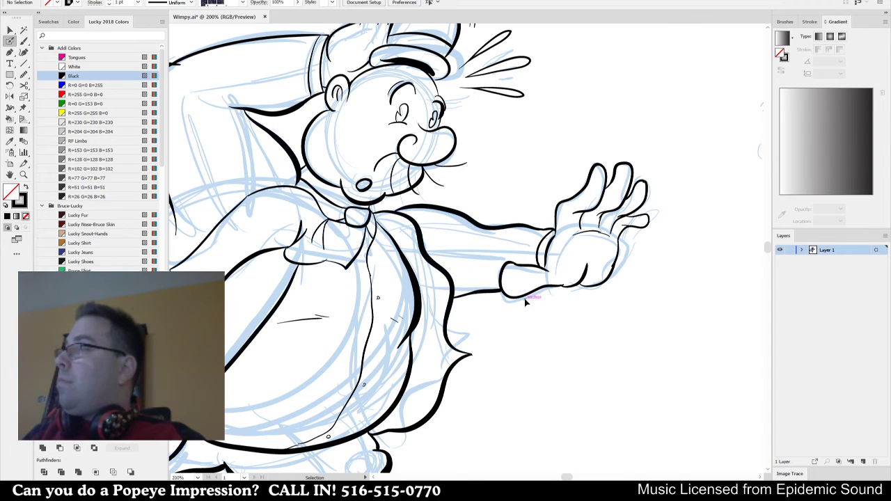
Ink three clusters of thin horizontal speed lines behind the raised arm, the back and the front shoe.
{"action": "scroll", "coordinate": [527, 300], "scroll_direction": "down", "scroll_amount": 1}
{"action": "scroll", "coordinate": [527, 301], "scroll_direction": "down", "scroll_amount": 2}
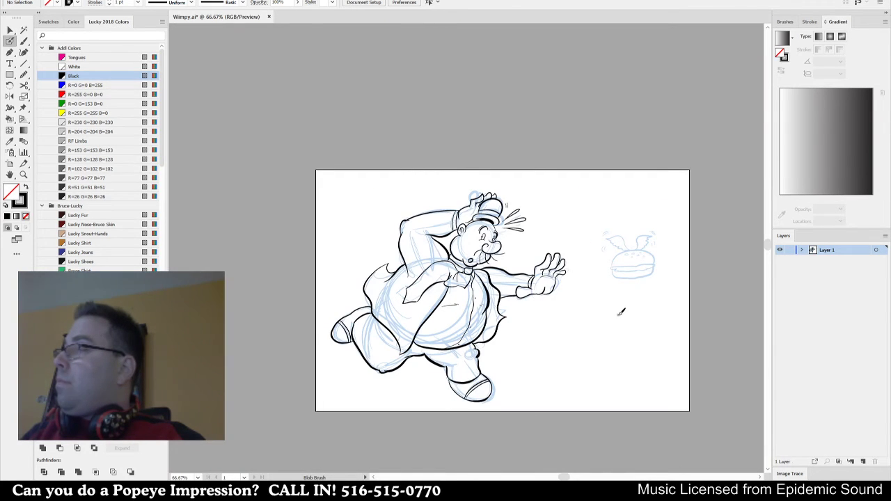
{"action": "mouse_move", "coordinate": [387, 240]}
{"action": "left_mouse_down"}
{"action": "mouse_move", "coordinate": [334, 246]}
{"action": "mouse_move", "coordinate": [347, 248]}
{"action": "mouse_move", "coordinate": [320, 275]}
{"action": "mouse_move", "coordinate": [327, 277]}
{"action": "left_mouse_up"}
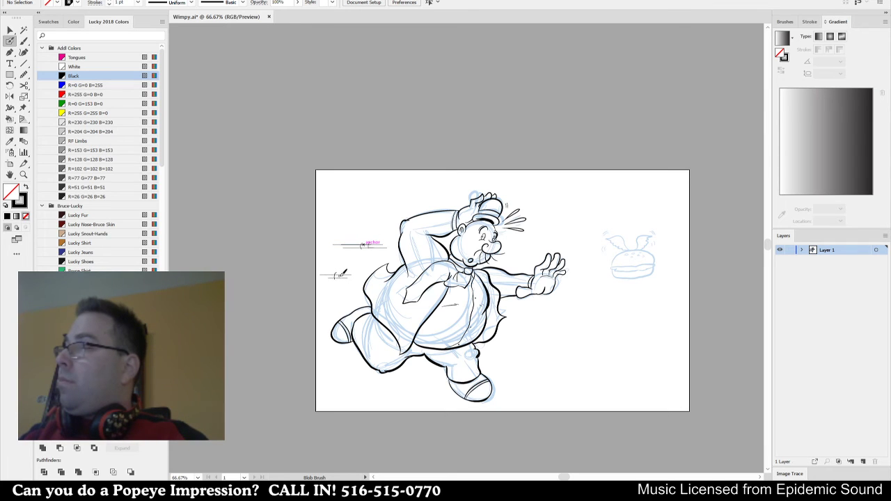
{"action": "left_click_drag", "start_coordinate": [398, 382], "coordinate": [440, 388]}
{"action": "key", "text": "ctrl+z"}
{"action": "key", "text": "ctrl+z"}
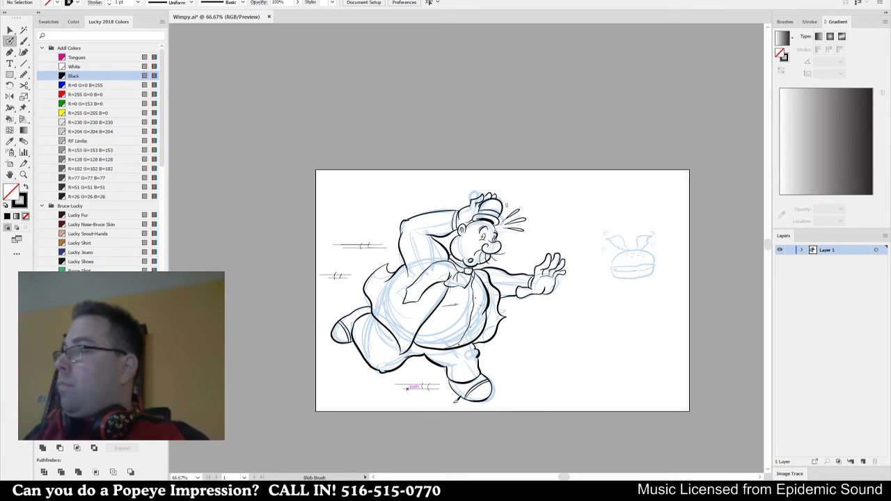
Return to the Blob Brush and ink the hamburger's wavy filling band between the buns.
{"action": "key", "text": "v"}
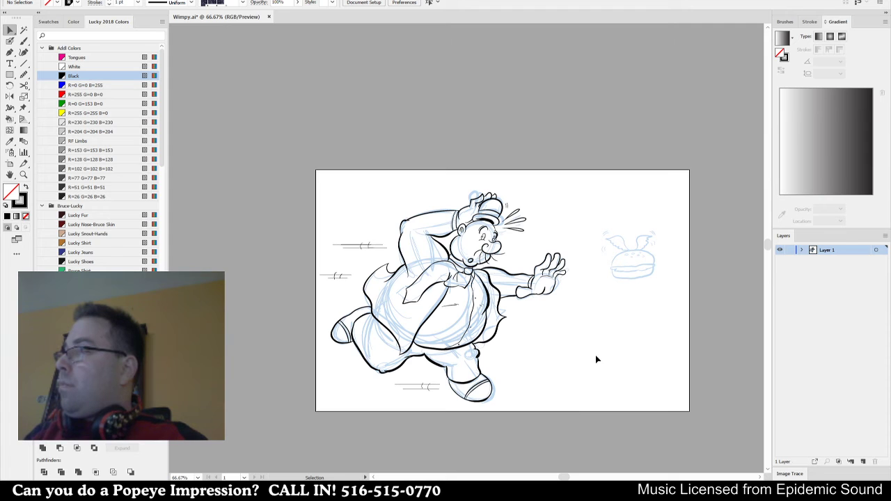
{"action": "scroll", "coordinate": [664, 254], "scroll_direction": "up", "scroll_amount": 3}
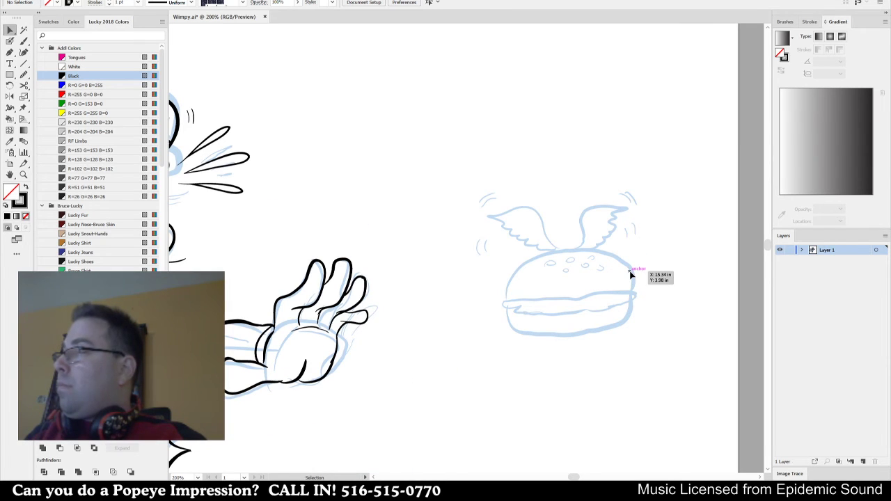
{"action": "key", "text": "shift+b"}
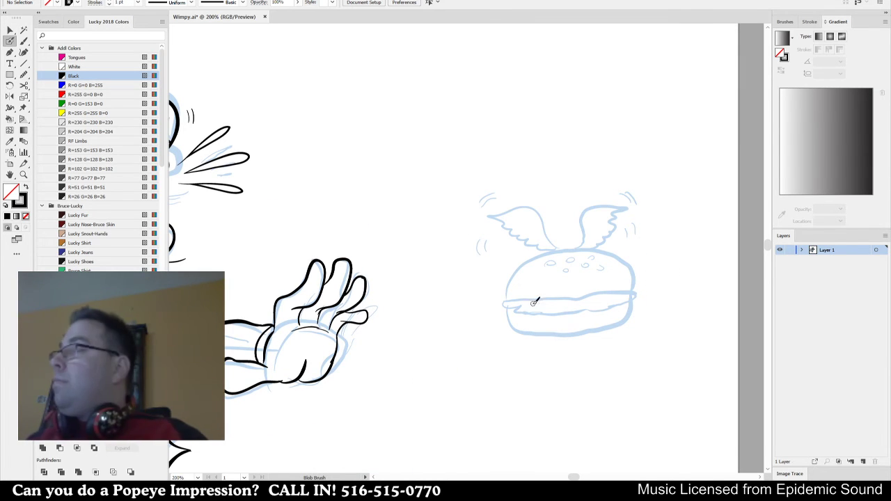
{"action": "left_click_drag", "start_coordinate": [504, 306], "coordinate": [633, 292]}
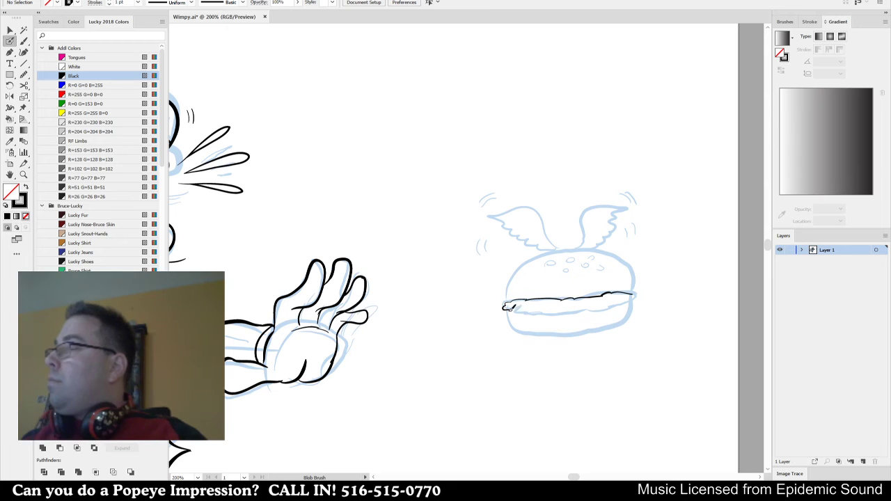
{"action": "left_click_drag", "start_coordinate": [547, 312], "coordinate": [607, 304]}
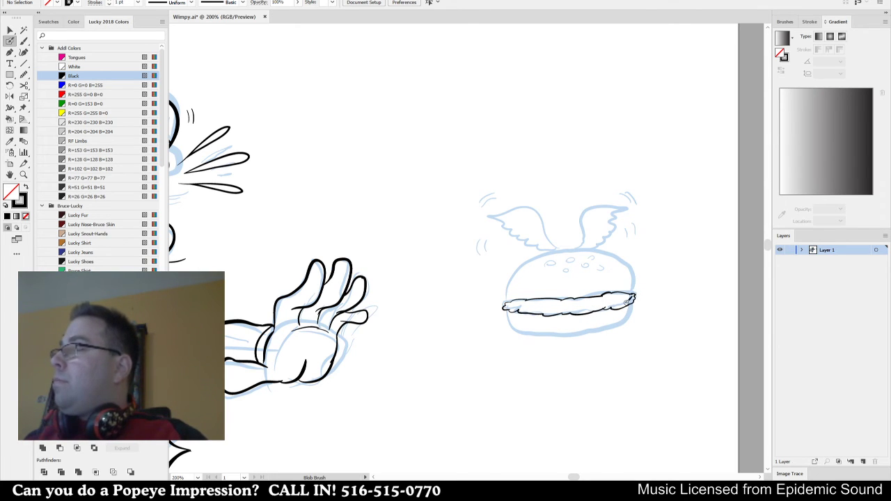
Ink the hamburger's bottom bun and domed top bun, redoing strokes as needed, and add sesame seeds on top.
{"action": "mouse_move", "coordinate": [528, 326]}
{"action": "left_mouse_down"}
{"action": "mouse_move", "coordinate": [612, 321]}
{"action": "mouse_move", "coordinate": [635, 299]}
{"action": "left_mouse_up"}
{"action": "key", "text": "ctrl+z"}
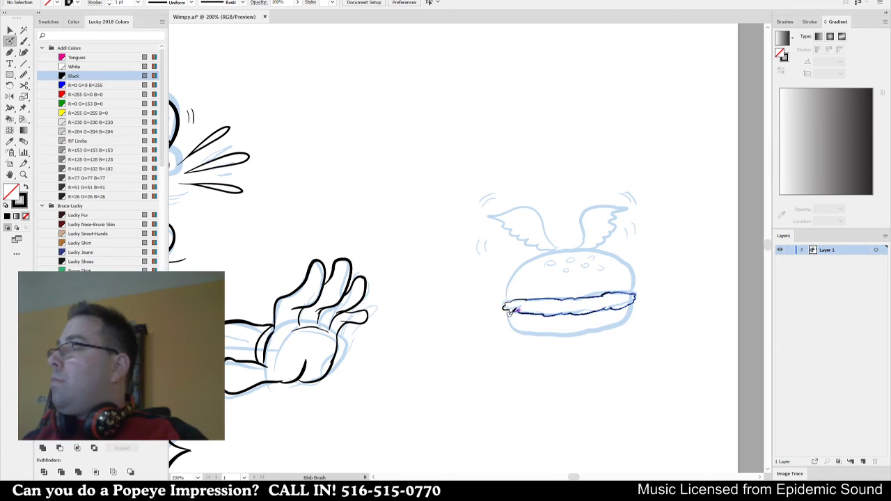
{"action": "mouse_move", "coordinate": [509, 312]}
{"action": "left_mouse_down"}
{"action": "mouse_move", "coordinate": [542, 336]}
{"action": "mouse_move", "coordinate": [589, 333]}
{"action": "left_mouse_up"}
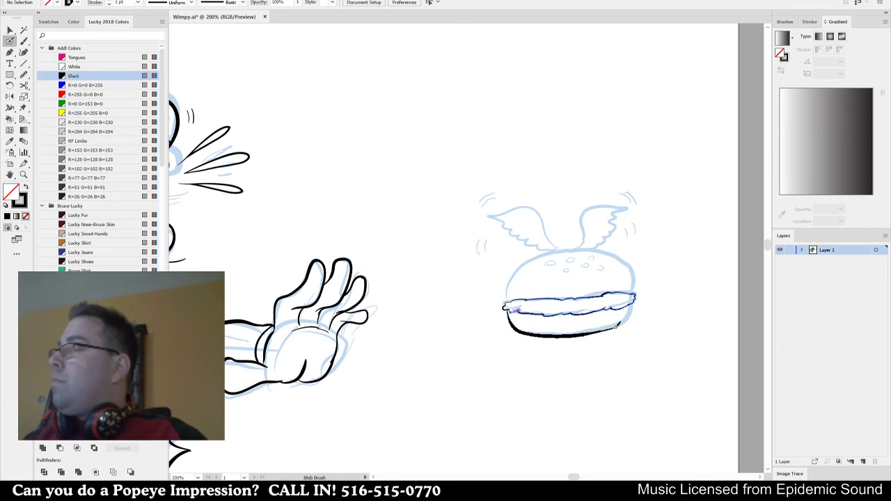
{"action": "left_click_drag", "start_coordinate": [634, 307], "coordinate": [634, 298]}
{"action": "mouse_move", "coordinate": [506, 301]}
{"action": "left_mouse_down"}
{"action": "mouse_move", "coordinate": [530, 261]}
{"action": "mouse_move", "coordinate": [509, 291]}
{"action": "mouse_move", "coordinate": [531, 261]}
{"action": "mouse_move", "coordinate": [561, 248]}
{"action": "mouse_move", "coordinate": [614, 251]}
{"action": "mouse_move", "coordinate": [638, 288]}
{"action": "left_mouse_up"}
{"action": "key", "text": "ctrl+z"}
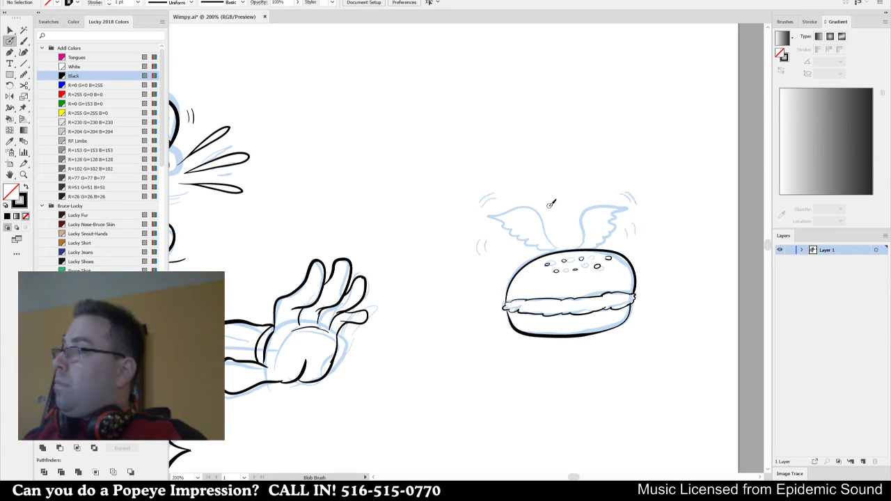
Ink two large wings with scalloped feather edges on top of the bun, redoing the second wing's upper contour.
{"action": "mouse_move", "coordinate": [554, 249]}
{"action": "left_mouse_down"}
{"action": "mouse_move", "coordinate": [511, 193]}
{"action": "mouse_move", "coordinate": [499, 223]}
{"action": "mouse_move", "coordinate": [466, 225]}
{"action": "mouse_move", "coordinate": [510, 227]}
{"action": "mouse_move", "coordinate": [504, 236]}
{"action": "mouse_move", "coordinate": [536, 249]}
{"action": "left_mouse_up"}
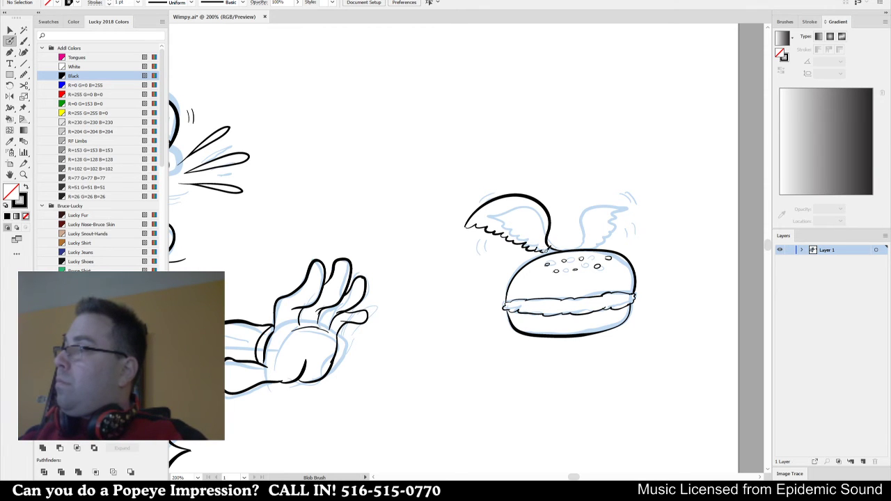
{"action": "mouse_move", "coordinate": [590, 247]}
{"action": "left_mouse_down"}
{"action": "mouse_move", "coordinate": [583, 207]}
{"action": "mouse_move", "coordinate": [636, 187]}
{"action": "mouse_move", "coordinate": [655, 205]}
{"action": "left_mouse_up"}
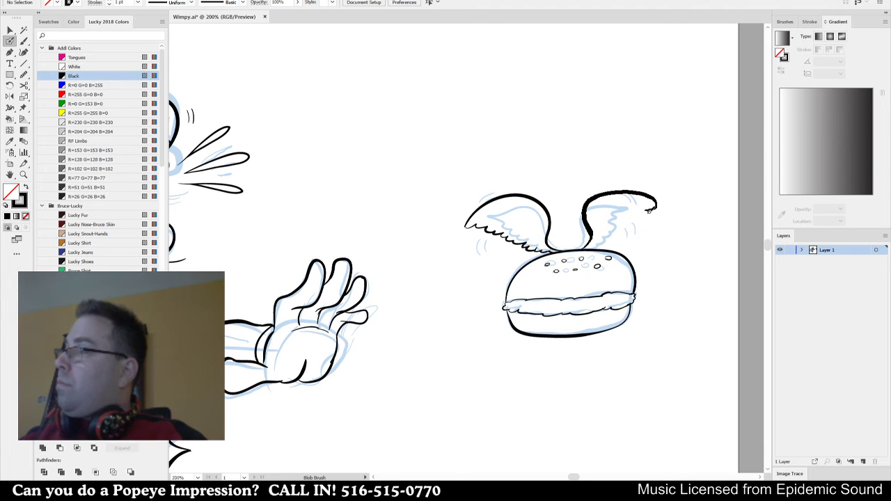
{"action": "key", "text": "ctrl+z"}
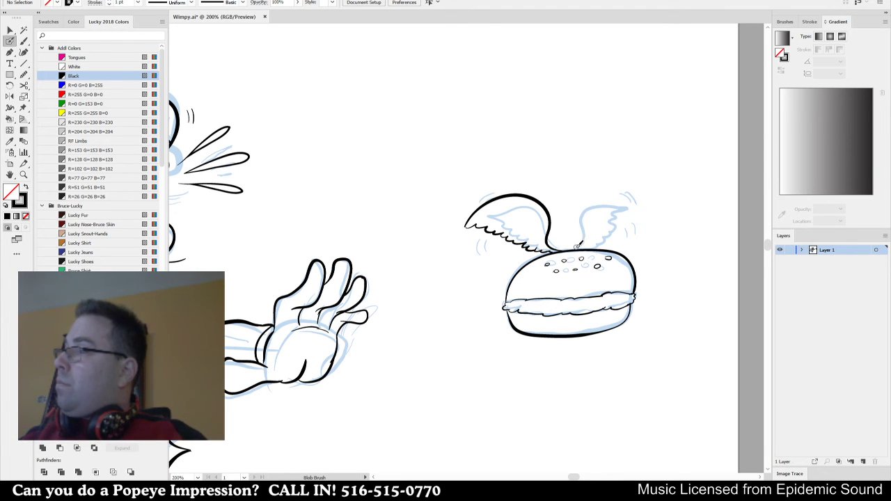
{"action": "mouse_move", "coordinate": [586, 224]}
{"action": "left_mouse_down"}
{"action": "mouse_move", "coordinate": [602, 191]}
{"action": "mouse_move", "coordinate": [650, 192]}
{"action": "mouse_move", "coordinate": [659, 206]}
{"action": "left_mouse_up"}
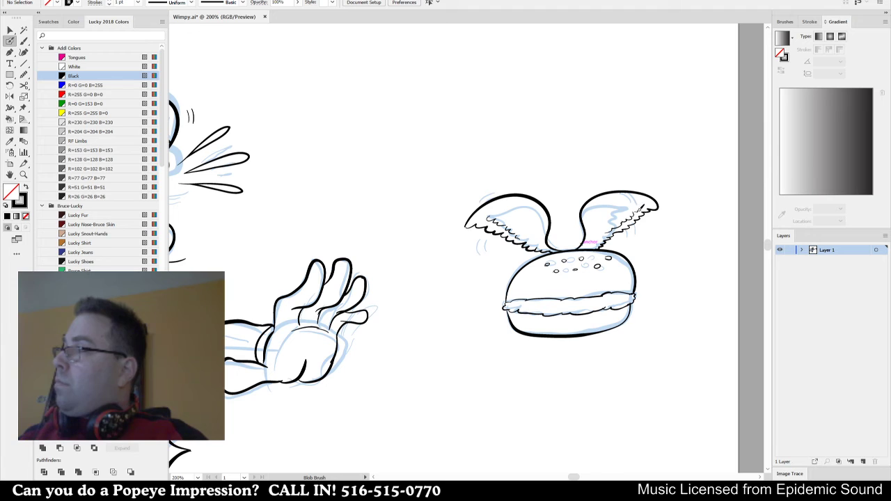
{"action": "left_click_drag", "start_coordinate": [654, 202], "coordinate": [648, 207]}
Ink pairs of short motion lines beside both wing tips, below the bottom bun and beside the top bun.
{"action": "left_click_drag", "start_coordinate": [453, 211], "coordinate": [441, 227]}
{"action": "left_click_drag", "start_coordinate": [672, 196], "coordinate": [680, 202]}
{"action": "left_click_drag", "start_coordinate": [500, 331], "coordinate": [506, 341]}
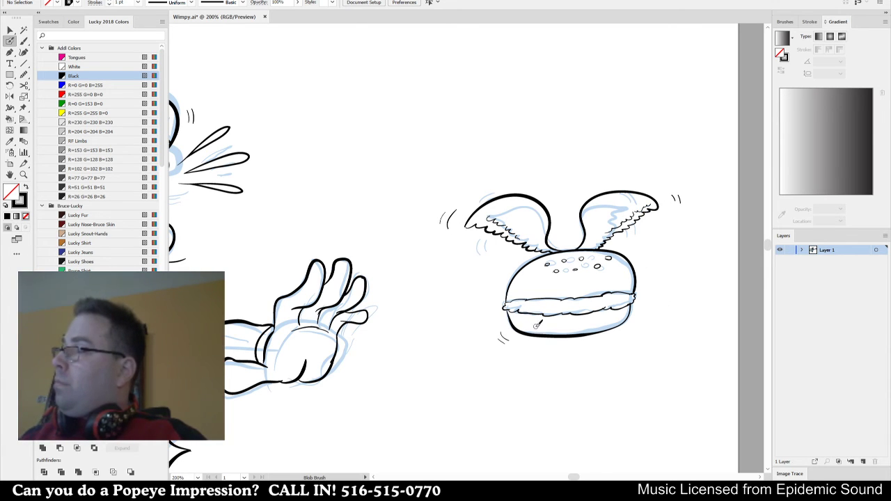
{"action": "left_click_drag", "start_coordinate": [651, 247], "coordinate": [651, 254]}
{"action": "left_click_drag", "start_coordinate": [643, 243], "coordinate": [645, 254]}
Select all inked artwork of the winged hamburger and group it.
{"action": "key", "text": "ctrl+0"}
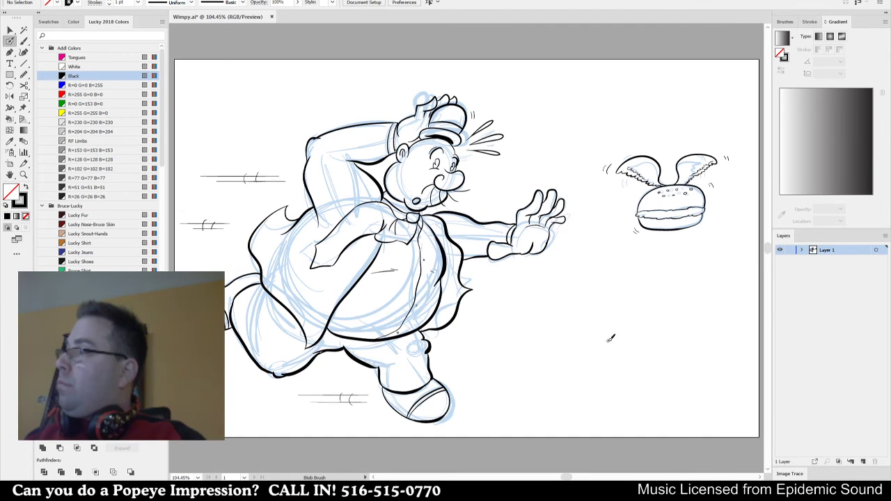
{"action": "key", "text": "v"}
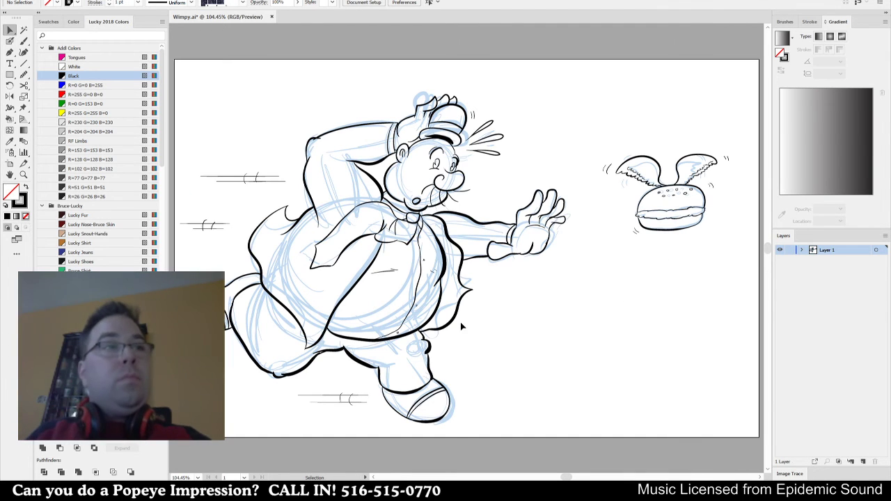
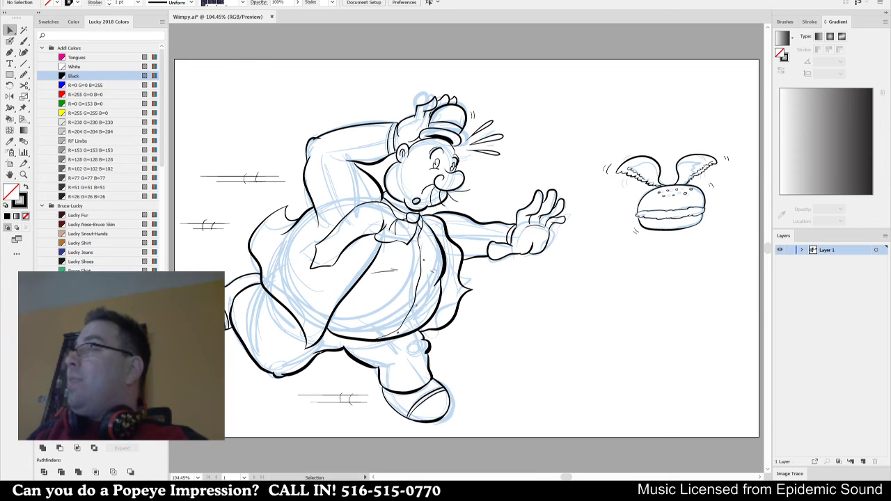
{"action": "left_click_drag", "start_coordinate": [569, 289], "coordinate": [750, 113]}
{"action": "key", "text": "a"}
{"action": "key", "text": "v"}
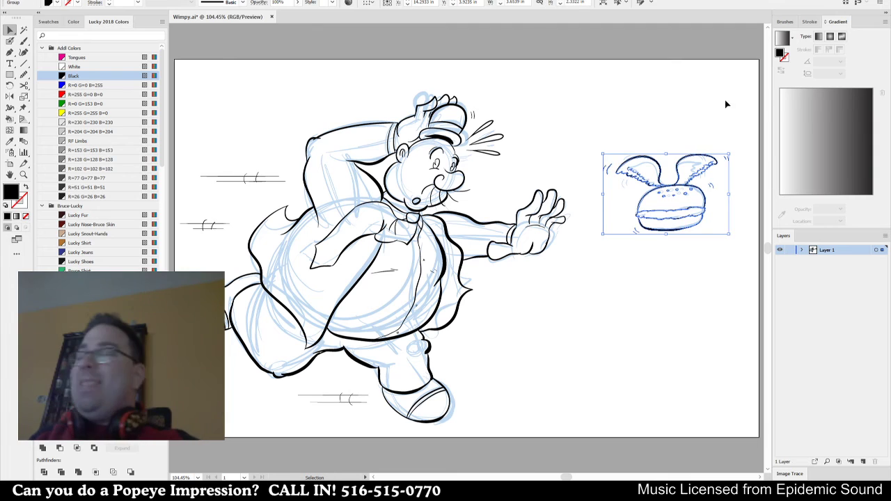
Select all inked artwork of the running Wimpy, including the speed lines, and group it.
{"action": "left_click_drag", "start_coordinate": [569, 73], "coordinate": [182, 451]}
{"action": "key", "text": "a"}
{"action": "key", "text": "v"}
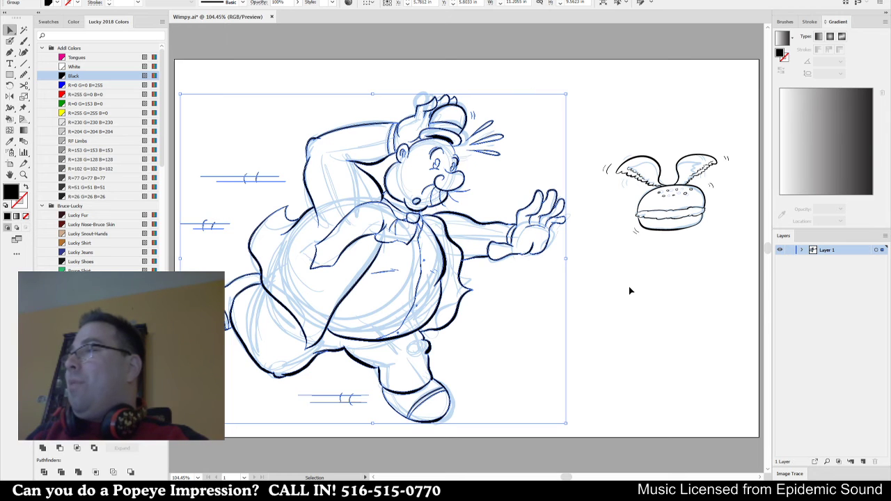
Turn the Wimpy group into a Live Paint object, deselect it and expand Layer 1 to list its groups.
{"action": "key", "text": "a"}
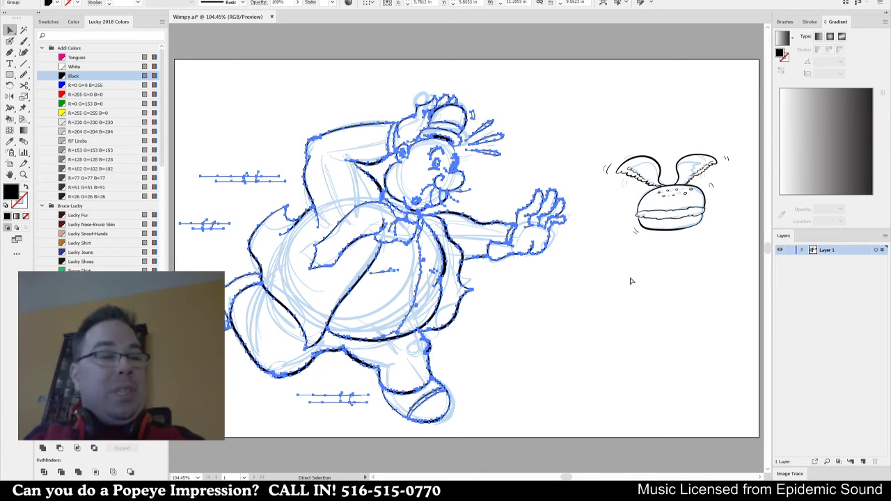
{"action": "key", "text": "v"}
{"action": "key", "text": "ctrl+alt+x"}
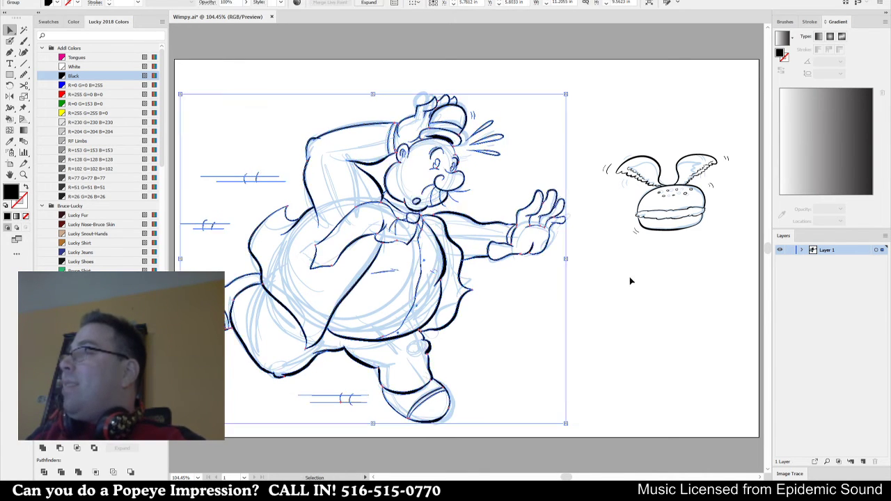
{"action": "left_click", "coordinate": [632, 276]}
{"action": "left_click", "coordinate": [801, 250]}
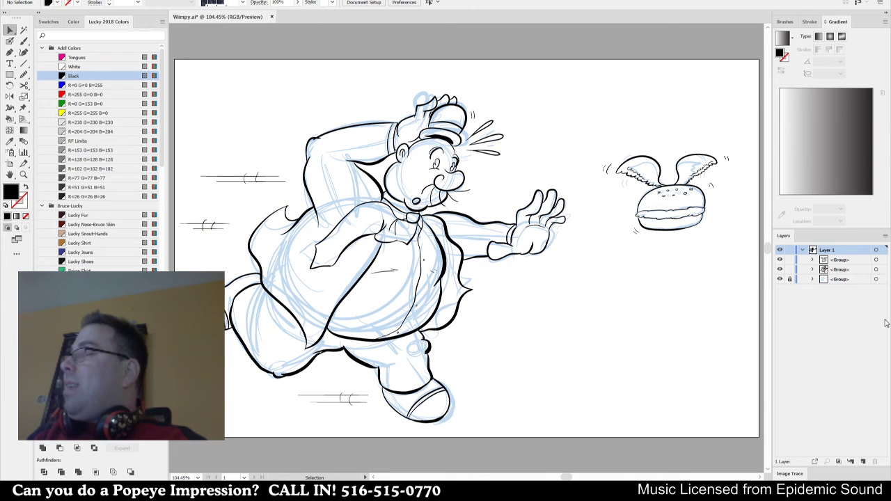
Delete the locked blue sketch group from Layer 1 and move Wimpy and the winged hamburger slightly closer together.
{"action": "left_click", "coordinate": [836, 282]}
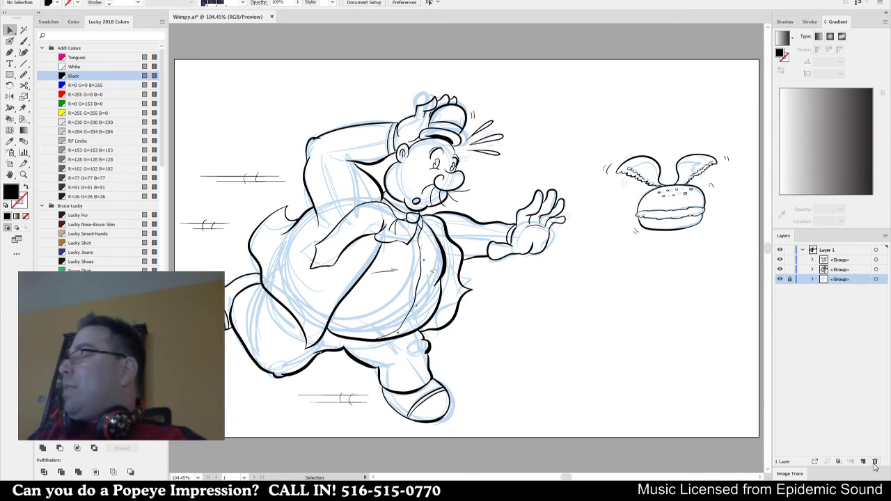
{"action": "left_click", "coordinate": [874, 462]}
{"action": "left_click_drag", "start_coordinate": [536, 249], "coordinate": [554, 250]}
{"action": "left_click", "coordinate": [700, 387]}
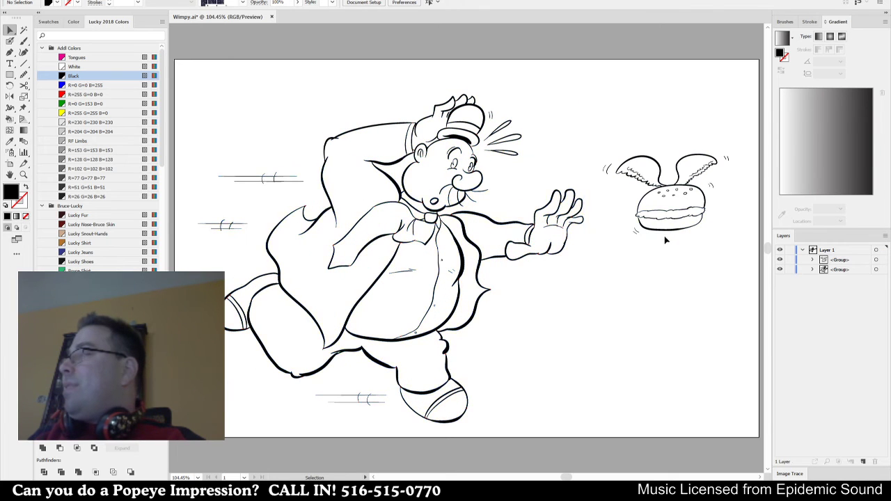
{"action": "left_click_drag", "start_coordinate": [667, 236], "coordinate": [654, 236]}
{"action": "left_click", "coordinate": [663, 304]}
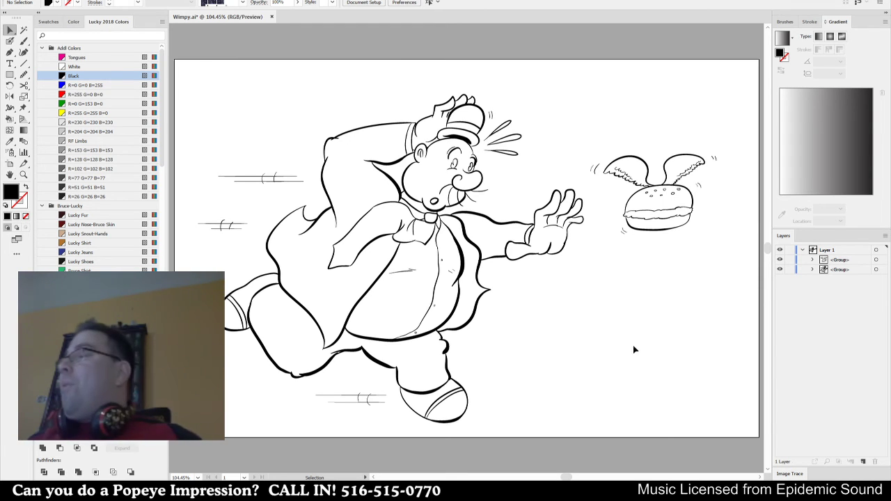
Fill Wimpy's coat, including both sleeves and the front panel, with black using the Live Paint Bucket.
{"action": "key", "text": "a"}
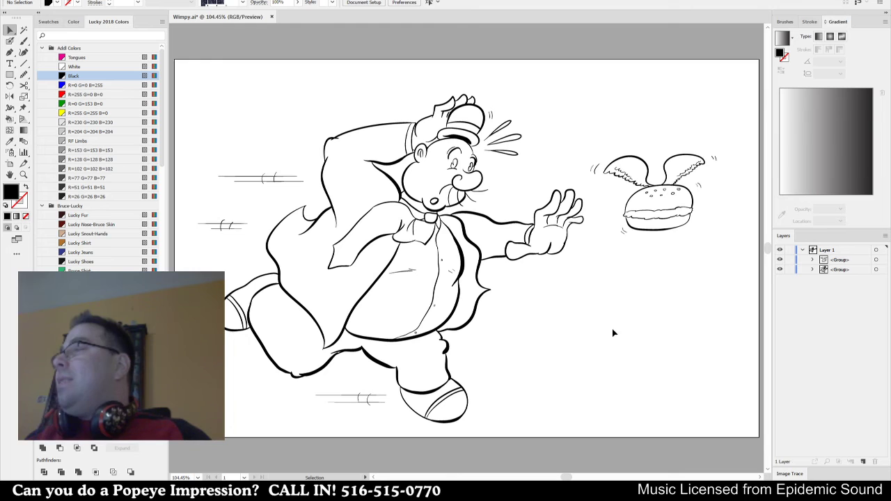
{"action": "key", "text": "k"}
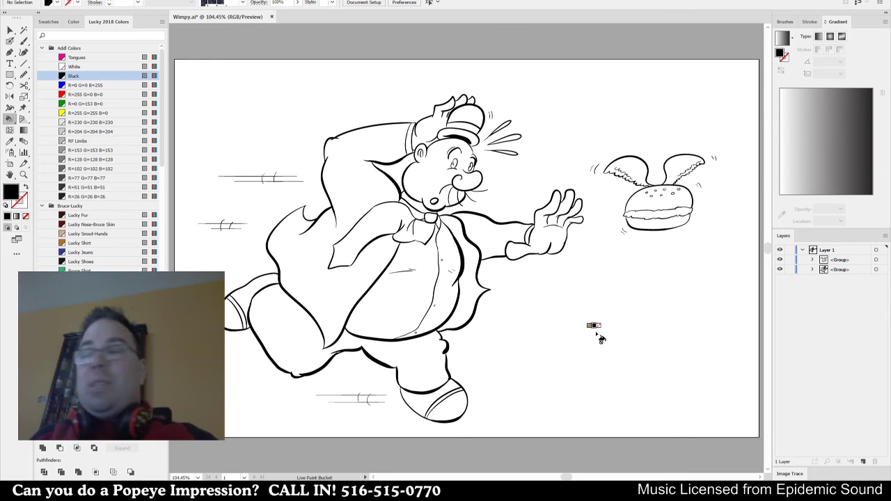
{"action": "left_click", "coordinate": [319, 296]}
{"action": "left_click", "coordinate": [470, 270]}
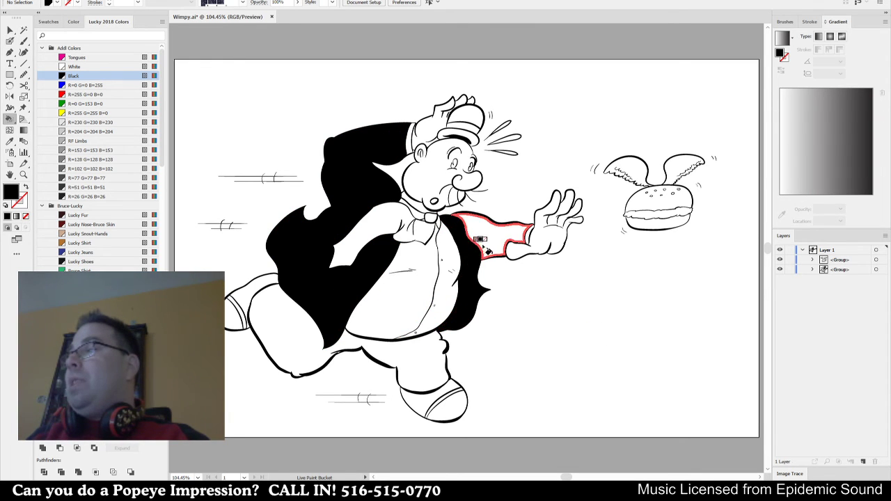
{"action": "left_click", "coordinate": [533, 256]}
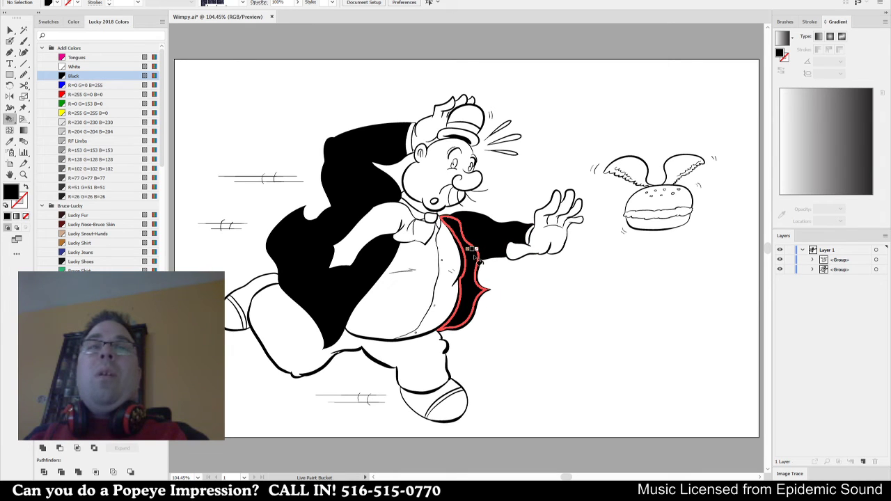
{"action": "left_click", "coordinate": [479, 259]}
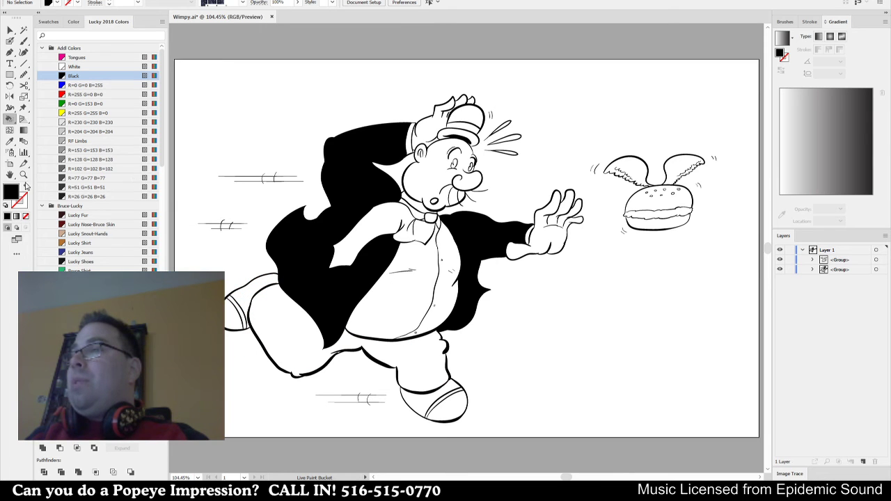
Mix a very dark teal fill, #032321, and apply it to Wimpy's trousers.
{"action": "double_click", "coordinate": [15, 195]}
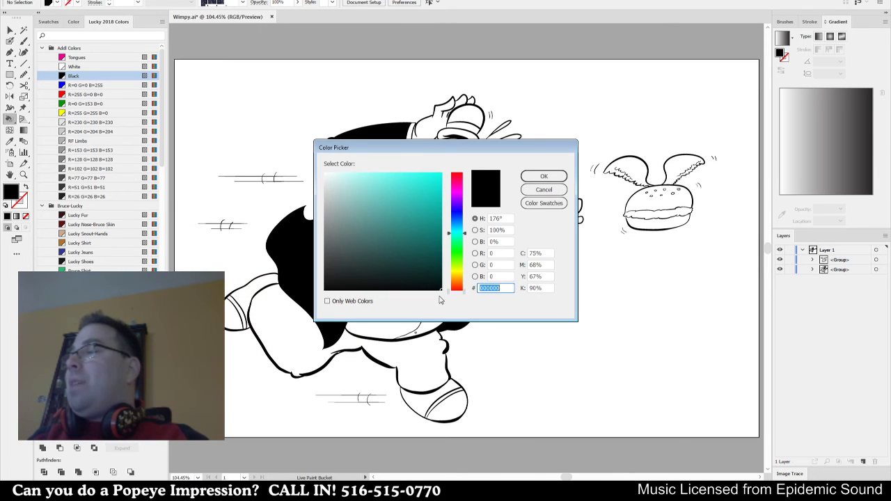
{"action": "left_click", "coordinate": [439, 287]}
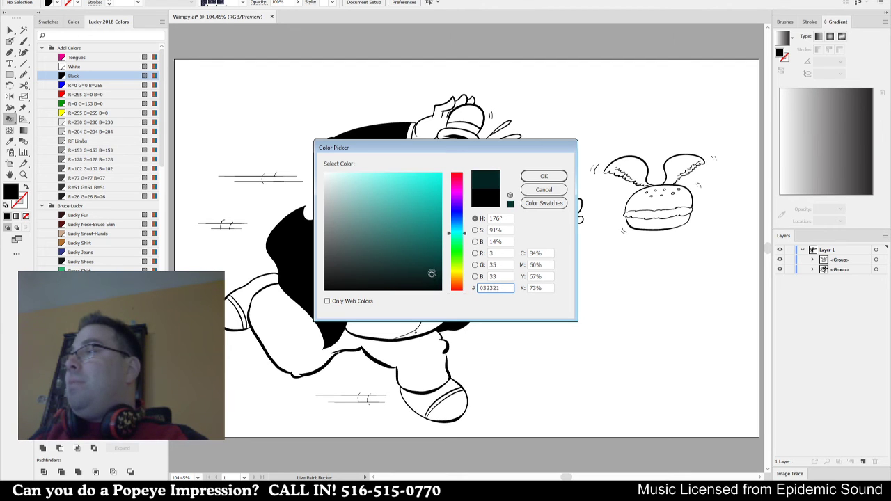
{"action": "left_click", "coordinate": [543, 176]}
{"action": "left_click", "coordinate": [302, 327]}
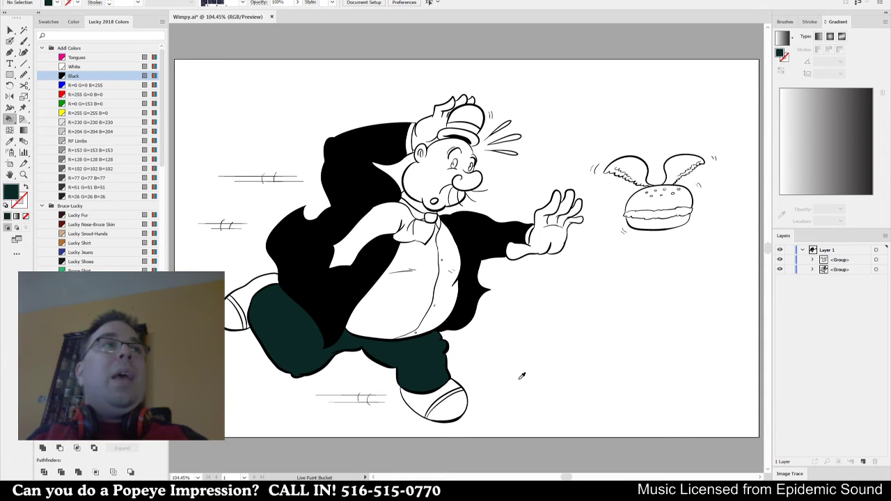
Fill Wimpy's open mouth and the pupils of both eyes with black.
{"action": "key", "text": "Left"}
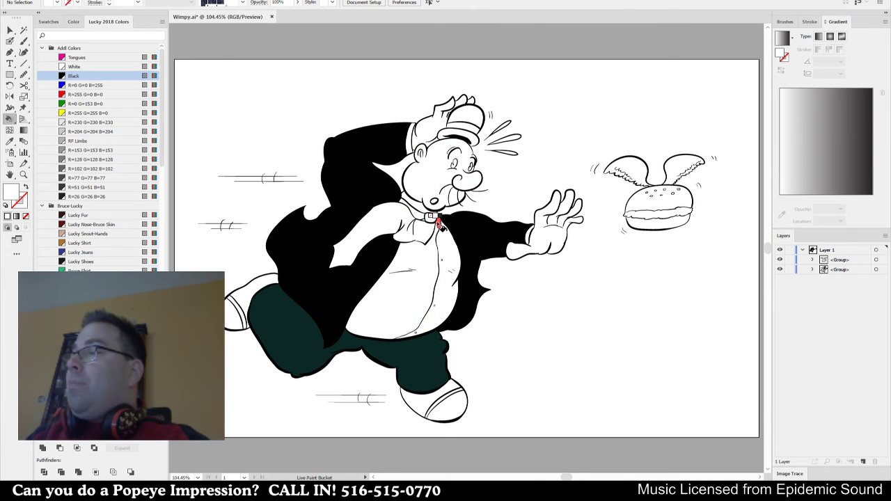
{"action": "scroll", "coordinate": [438, 223], "scroll_direction": "up", "scroll_amount": 5}
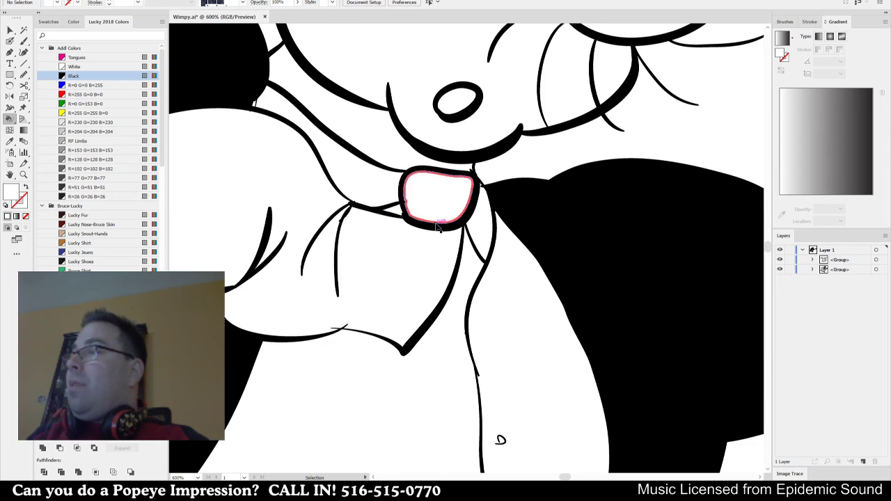
{"action": "scroll", "coordinate": [431, 224], "scroll_direction": "down", "scroll_amount": 5}
{"action": "scroll", "coordinate": [435, 220], "scroll_direction": "up", "scroll_amount": 3}
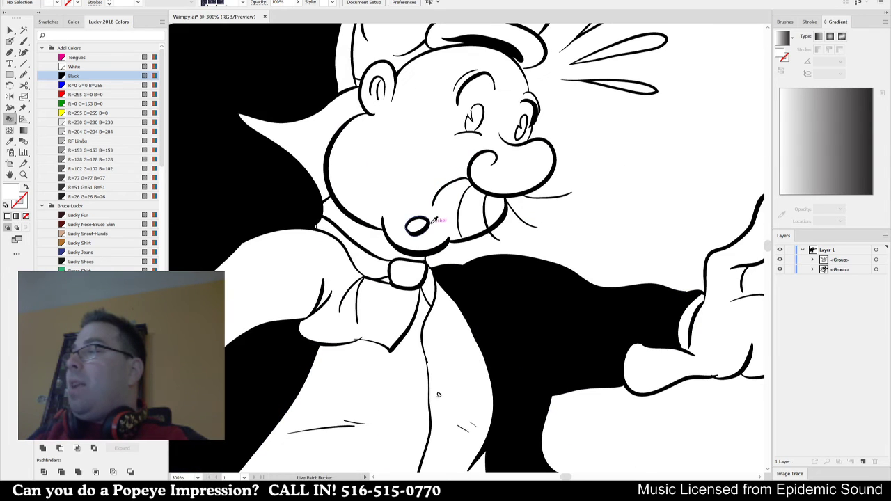
{"action": "left_click", "coordinate": [422, 224]}
{"action": "left_click", "coordinate": [477, 119]}
{"action": "left_click", "coordinate": [524, 128]}
Mix a pale blue fill, #ABABFF, and apply it to the three surprise drops beside Wimpy's head.
{"action": "left_click_drag", "start_coordinate": [596, 157], "coordinate": [446, 332]}
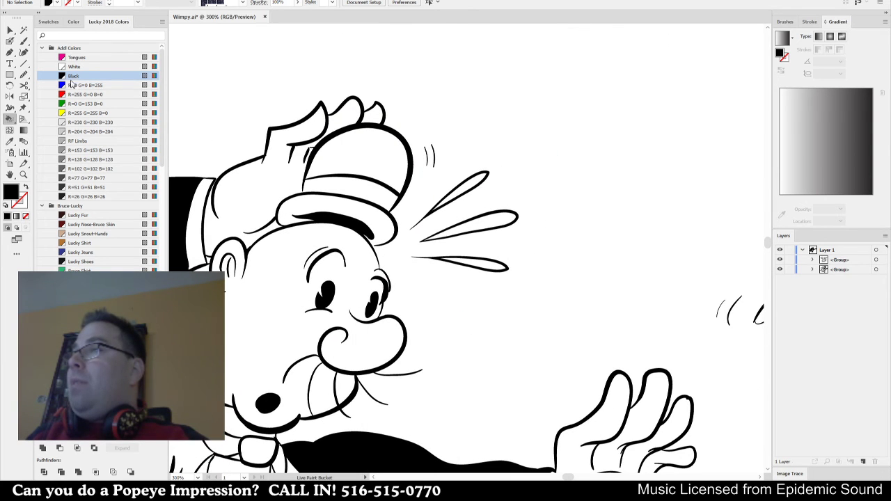
{"action": "left_click", "coordinate": [72, 85]}
{"action": "double_click", "coordinate": [11, 192]}
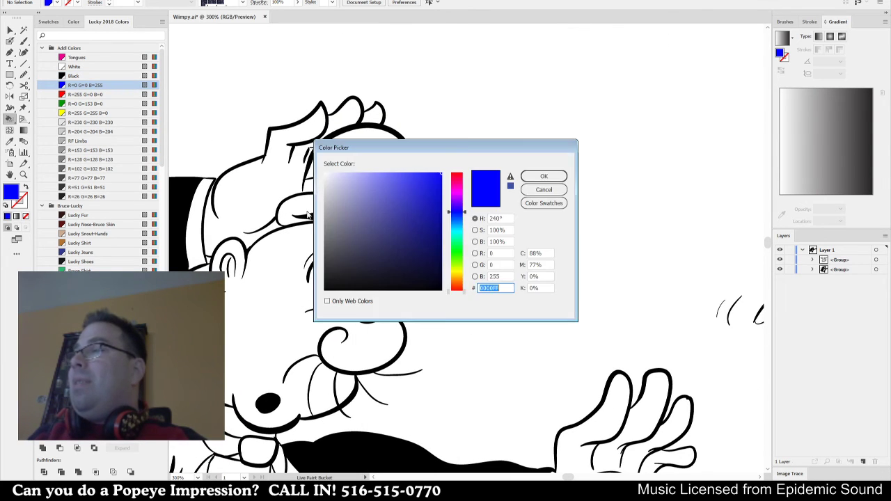
{"action": "left_click_drag", "start_coordinate": [405, 178], "coordinate": [363, 165]}
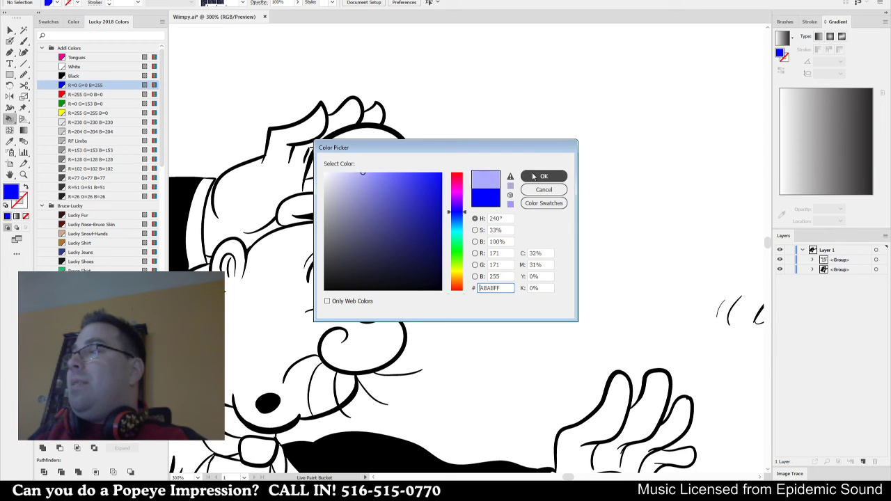
{"action": "left_click", "coordinate": [525, 176]}
{"action": "left_click", "coordinate": [471, 185]}
{"action": "left_click", "coordinate": [480, 220]}
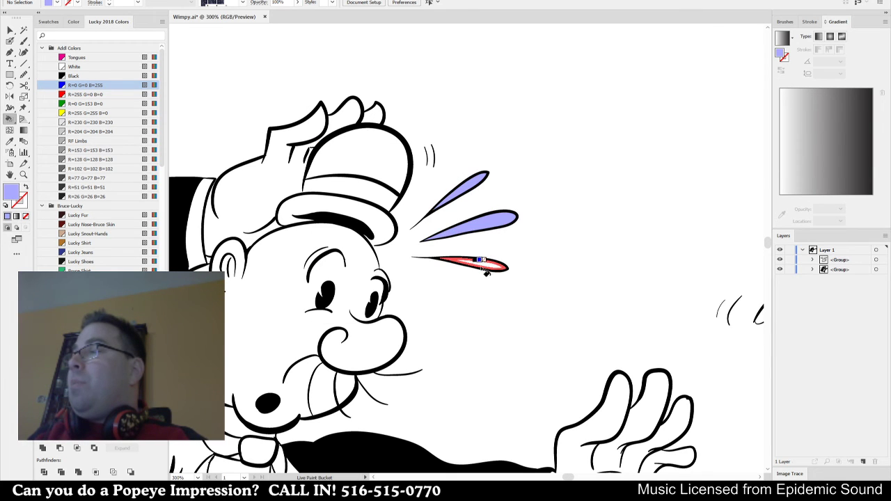
{"action": "left_click", "coordinate": [480, 265]}
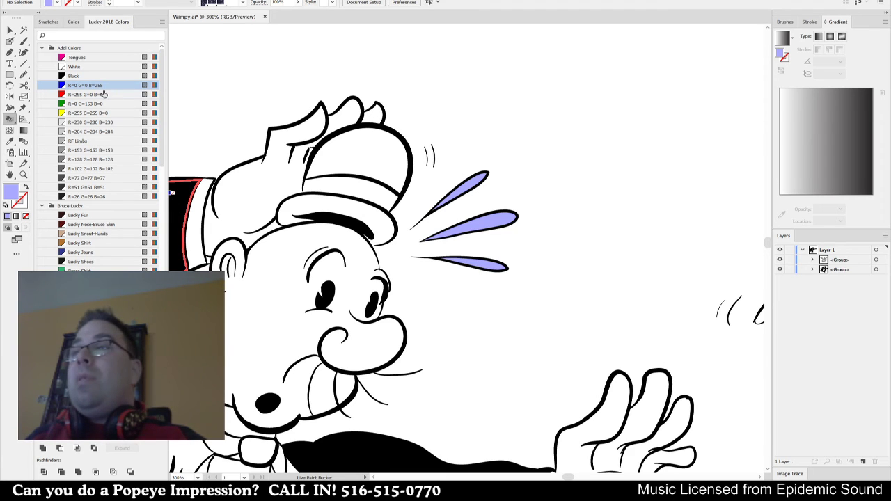
Mix a bright green from the R=0 G=153 B=0 swatch, about #32F932, and fill the hat's crown and brim.
{"action": "left_click", "coordinate": [94, 114]}
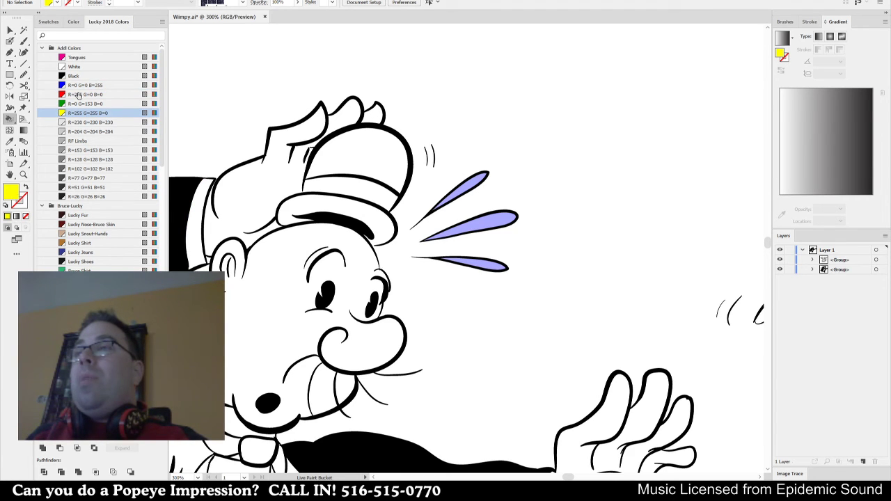
{"action": "left_click", "coordinate": [76, 103]}
{"action": "double_click", "coordinate": [11, 197]}
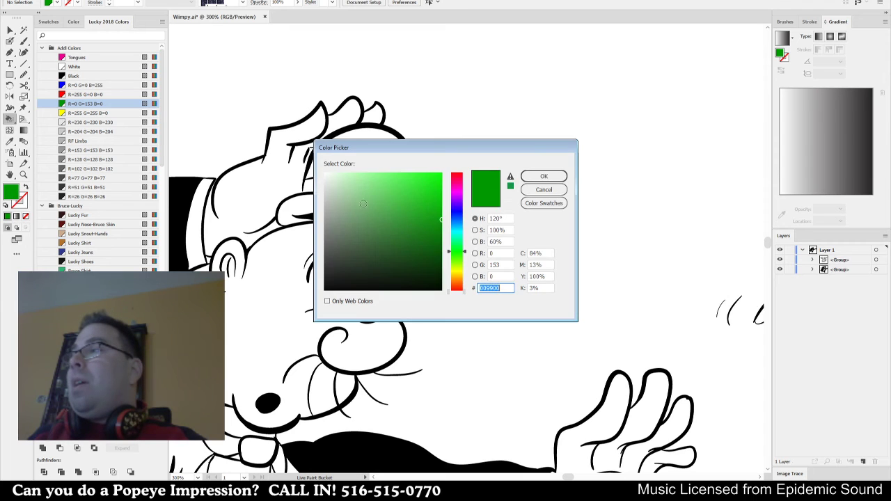
{"action": "left_click_drag", "start_coordinate": [422, 190], "coordinate": [419, 171]}
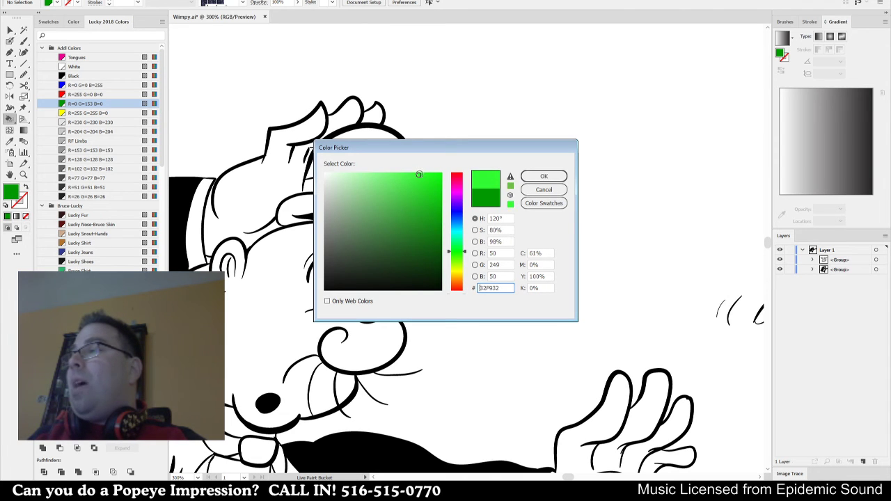
{"action": "left_click", "coordinate": [543, 176]}
{"action": "left_click", "coordinate": [390, 155]}
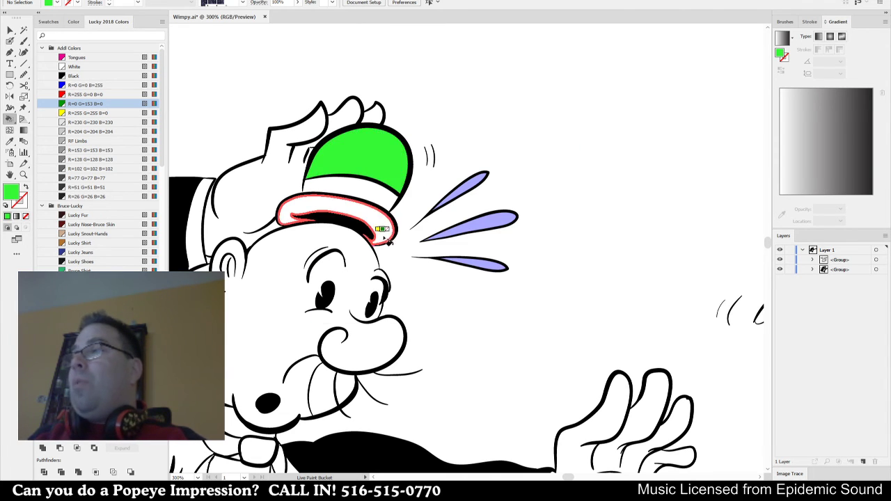
{"action": "left_click", "coordinate": [379, 224]}
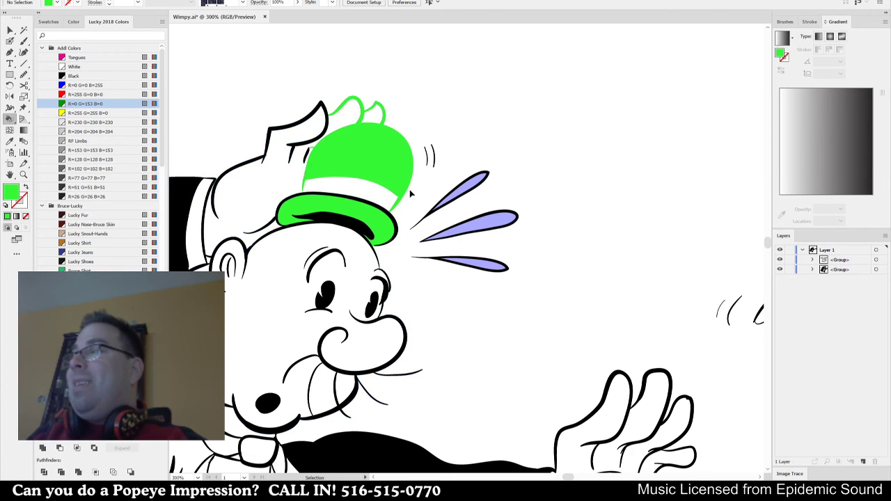
Try the green on the hat band, undo it, and fill the band with black sampled from the artwork.
{"action": "left_click", "coordinate": [399, 189]}
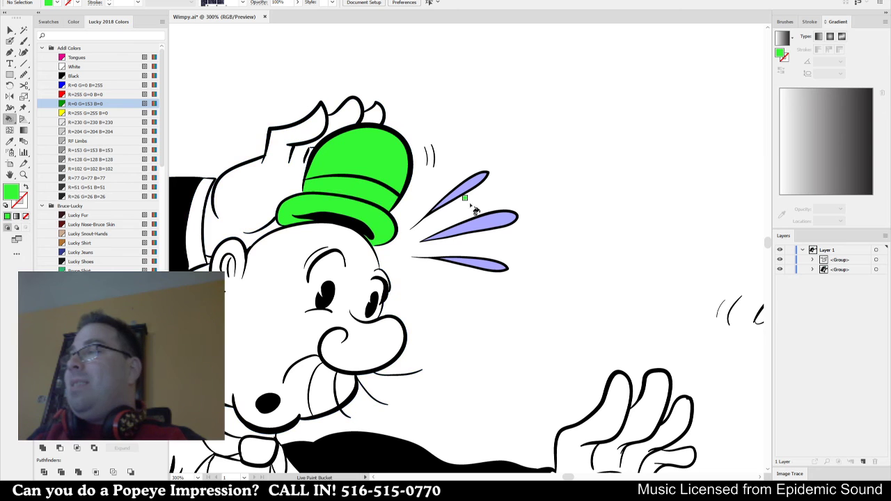
{"action": "key", "text": "ctrl+z"}
{"action": "left_click", "coordinate": [393, 204], "text": "alt"}
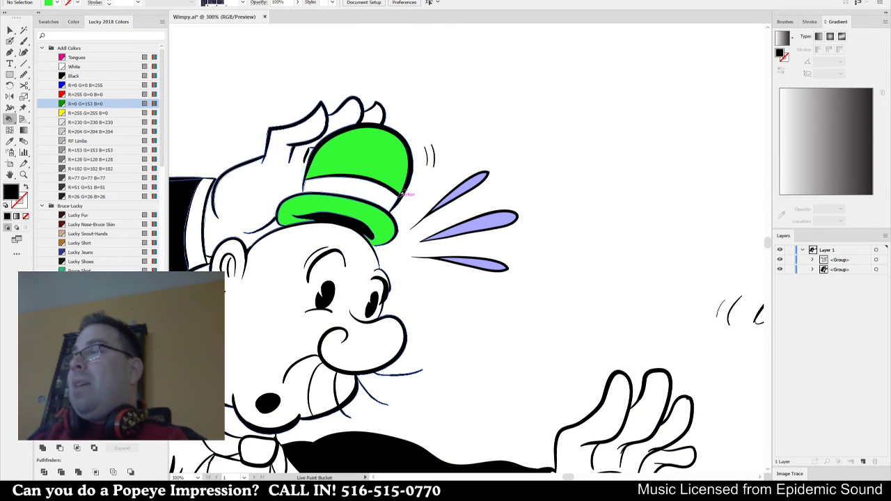
Sample black from the artwork and fill Wimpy's trousers with it.
{"action": "scroll", "coordinate": [533, 299], "scroll_direction": "down", "scroll_amount": 2}
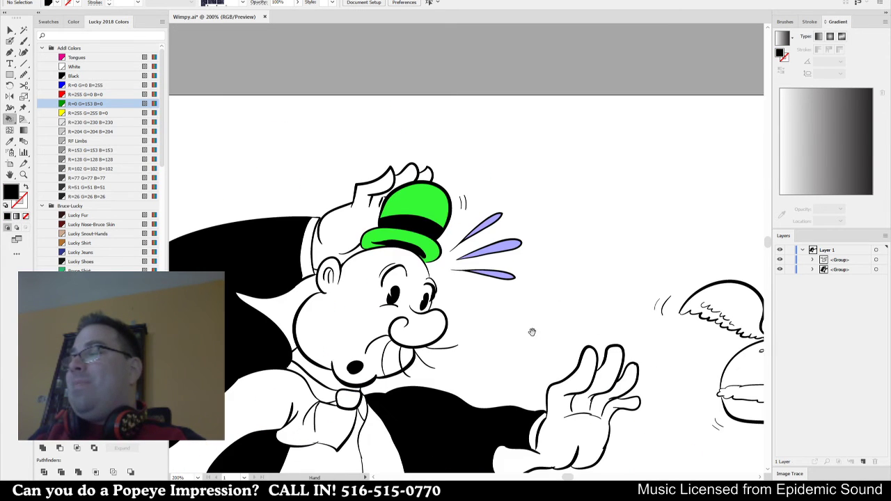
{"action": "left_click_drag", "start_coordinate": [534, 330], "coordinate": [554, 177]}
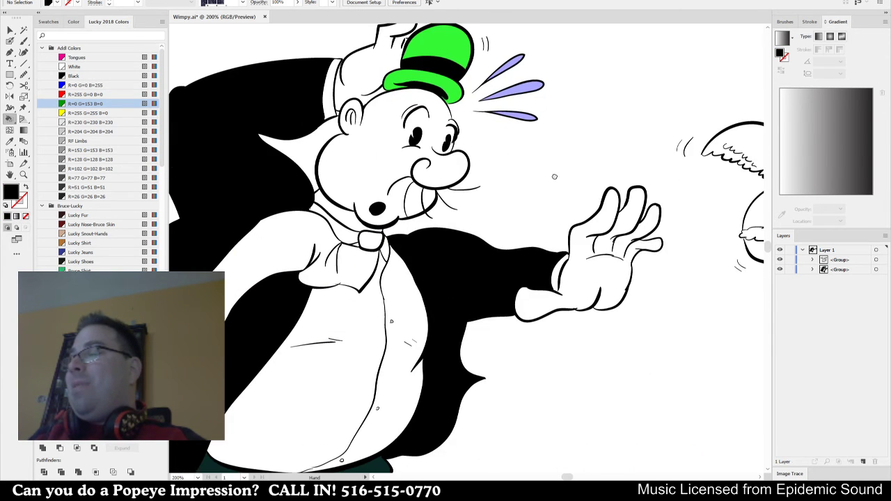
{"action": "left_click", "coordinate": [621, 366], "text": "alt"}
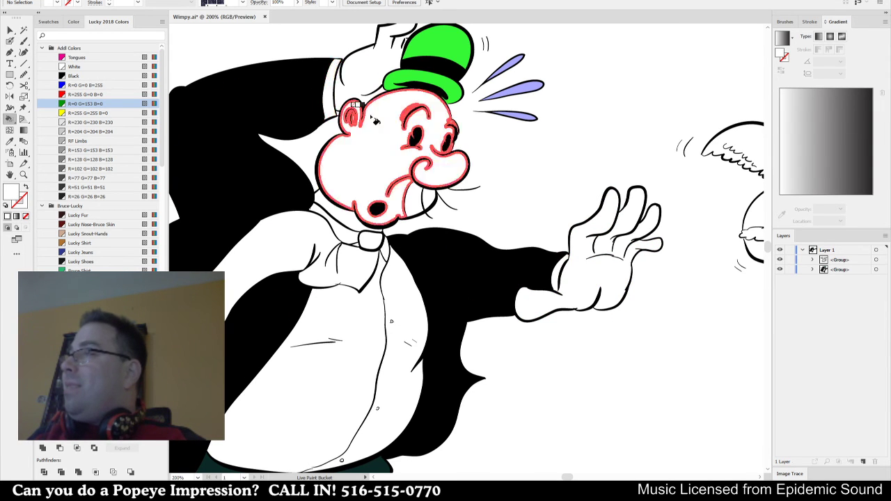
{"action": "left_click_drag", "start_coordinate": [552, 429], "coordinate": [585, 204]}
{"action": "left_click_drag", "start_coordinate": [505, 353], "coordinate": [596, 324]}
{"action": "left_click", "coordinate": [299, 202], "text": "alt"}
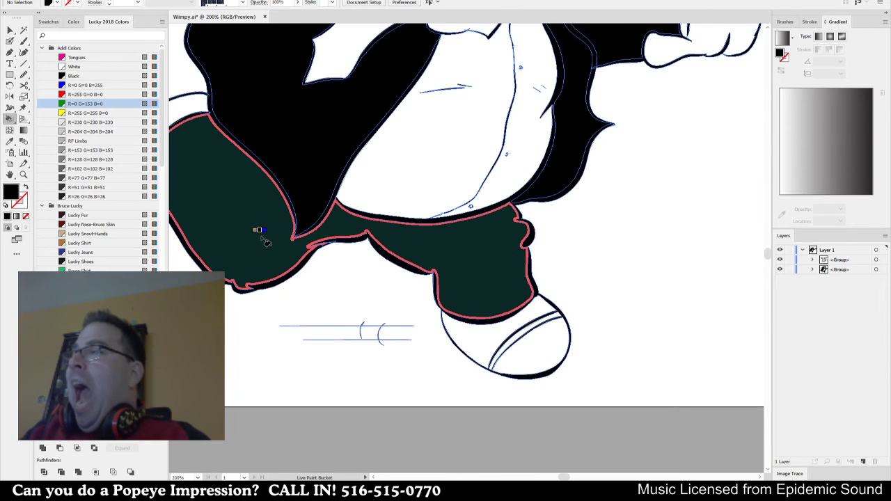
{"action": "left_click", "coordinate": [262, 235]}
Paint the coat edge over the rear leg and the edges around the belly with the RF Limbs gray swatch.
{"action": "key", "text": "ctrl+minus"}
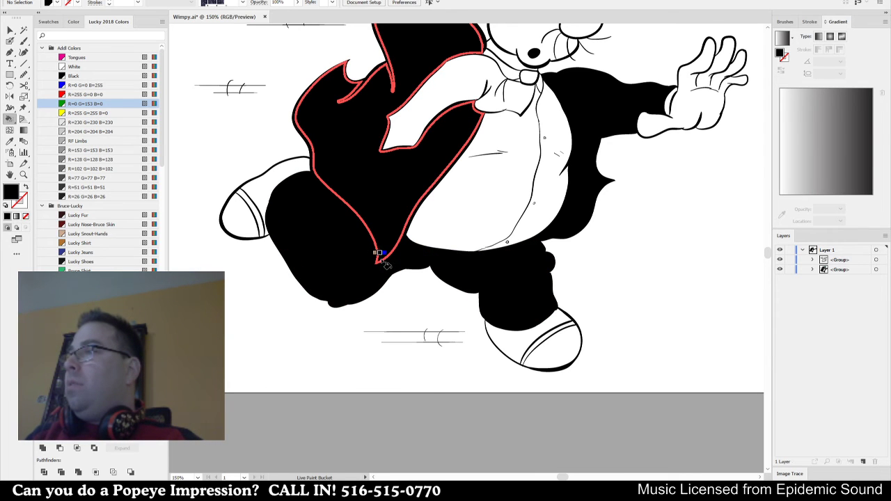
{"action": "left_click_drag", "start_coordinate": [424, 274], "coordinate": [387, 390]}
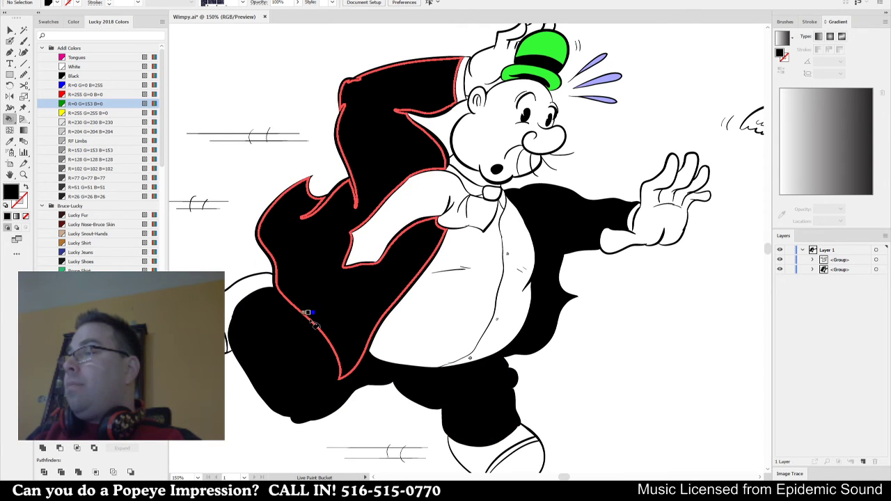
{"action": "left_click", "coordinate": [91, 141]}
{"action": "left_click", "coordinate": [304, 317]}
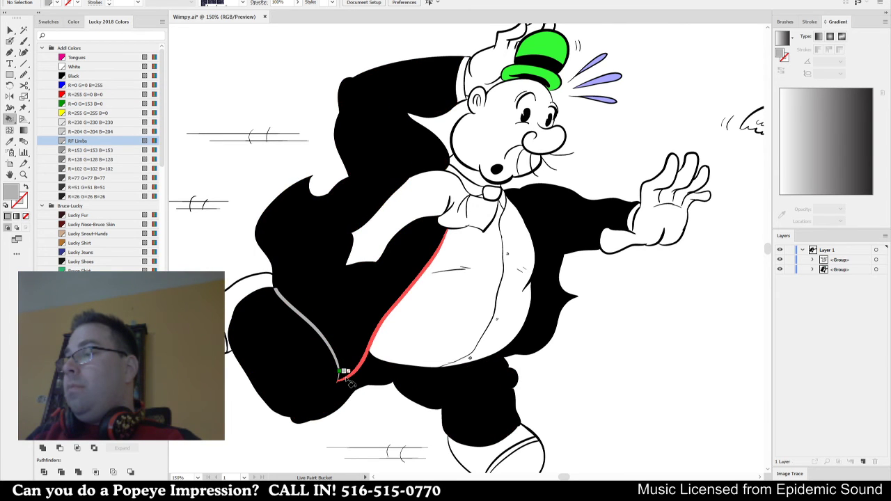
{"action": "left_click", "coordinate": [348, 381]}
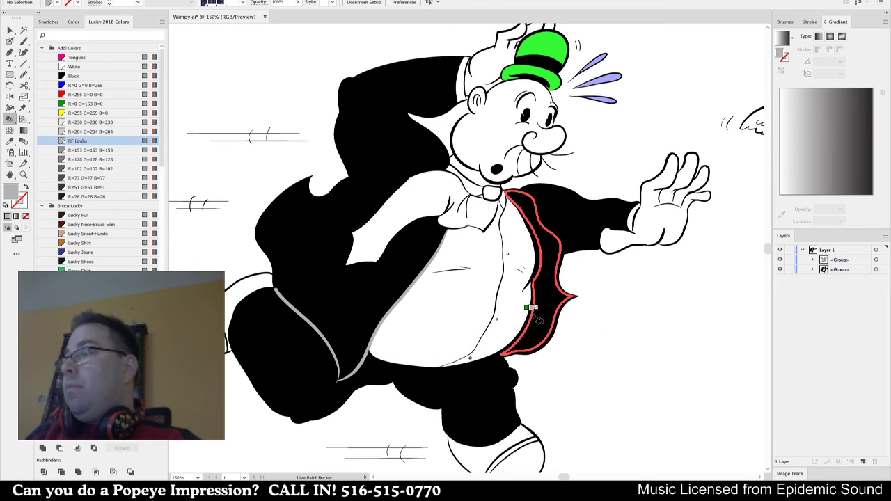
{"action": "left_click", "coordinate": [537, 277]}
{"action": "left_click", "coordinate": [536, 297]}
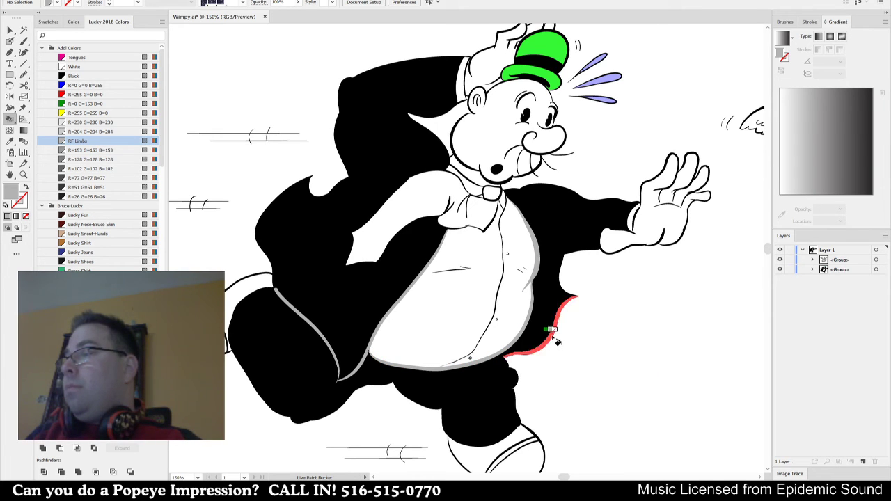
Paint the front coat tail's edge and the back edge of the coat with the RF Limbs gray swatch.
{"action": "left_click", "coordinate": [568, 292]}
{"action": "key", "text": "v"}
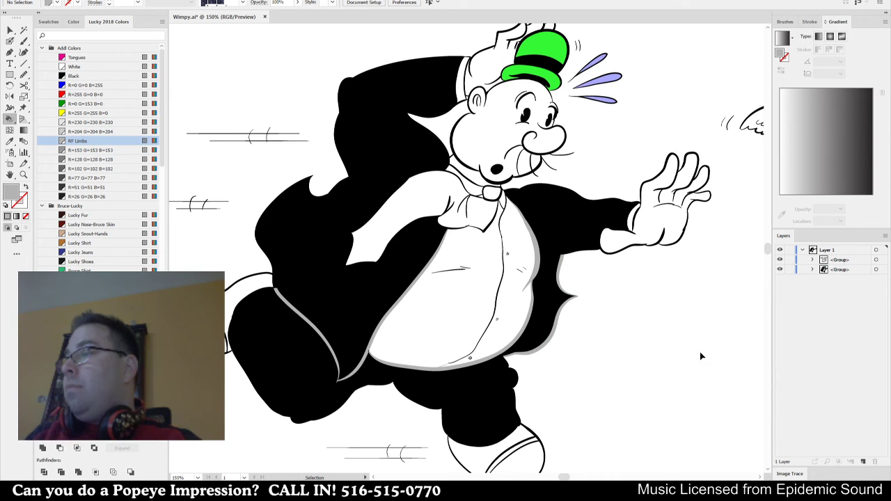
{"action": "key", "text": "k"}
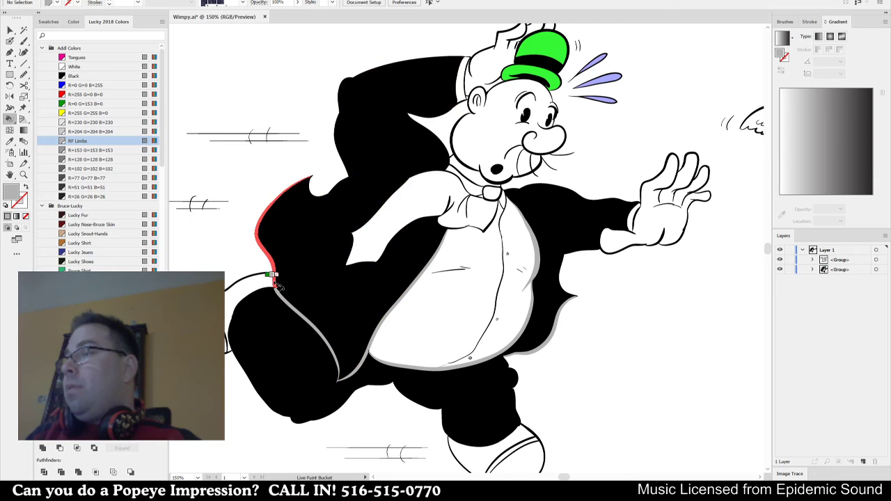
{"action": "key", "text": "v"}
Repaint the gray coat and belly edges with the darker R=102 G=102 B=102 swatch.
{"action": "key", "text": "ctrl+1"}
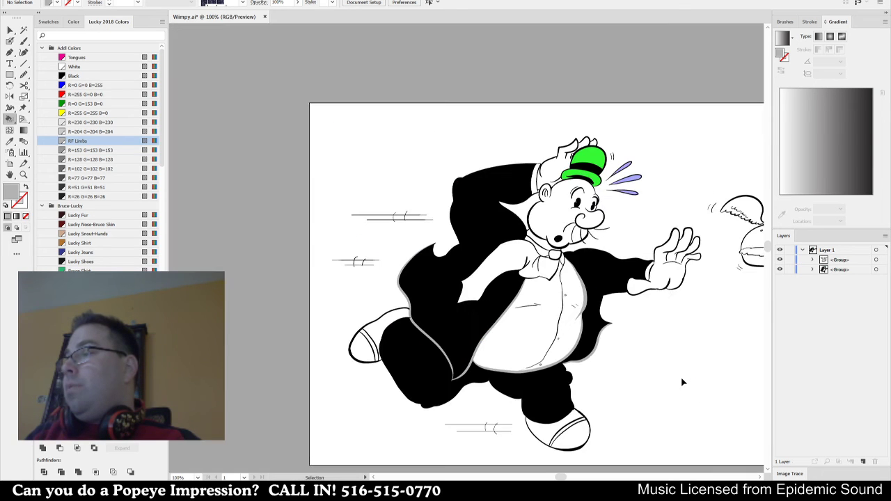
{"action": "left_click_drag", "start_coordinate": [682, 385], "coordinate": [594, 342]}
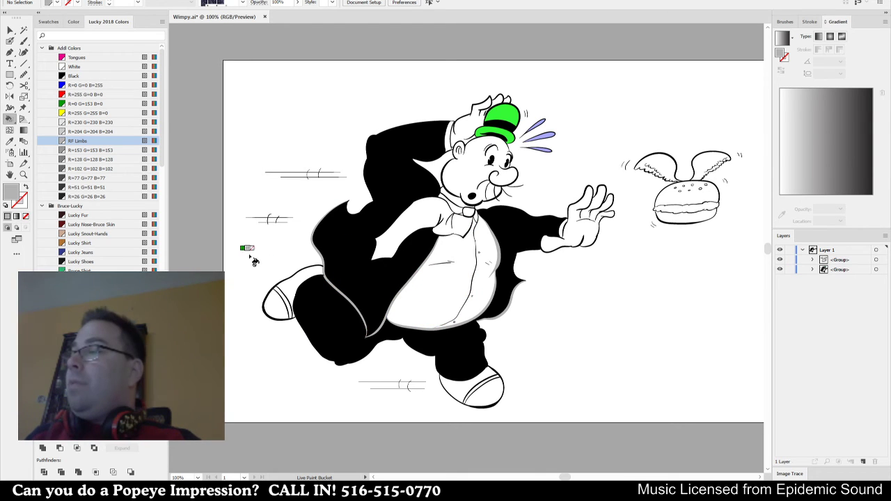
{"action": "left_click", "coordinate": [86, 168]}
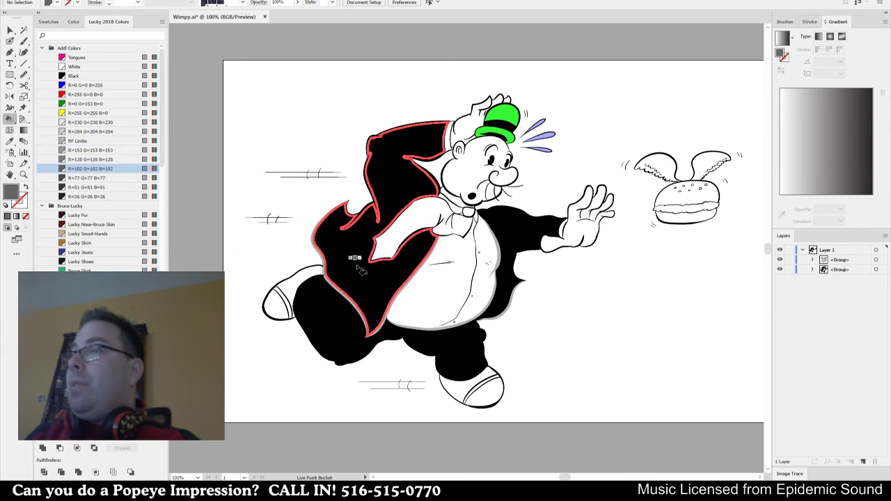
{"action": "left_click", "coordinate": [353, 305]}
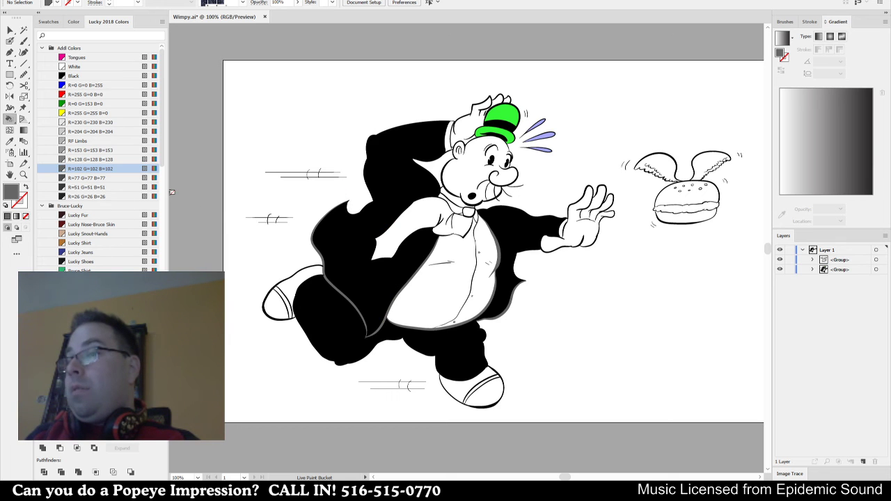
Fill Wimpy's head, face and cheek with a pale yellow skin color.
{"action": "left_click", "coordinate": [95, 313]}
{"action": "scroll", "coordinate": [490, 200], "scroll_direction": "up", "scroll_amount": 3}
{"action": "left_click", "coordinate": [465, 145]}
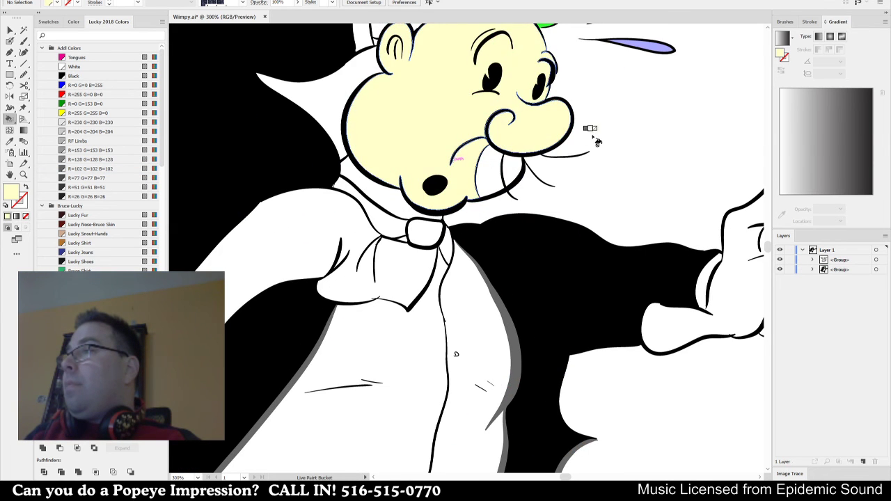
{"action": "left_click_drag", "start_coordinate": [577, 131], "coordinate": [507, 274]}
{"action": "left_click", "coordinate": [397, 318]}
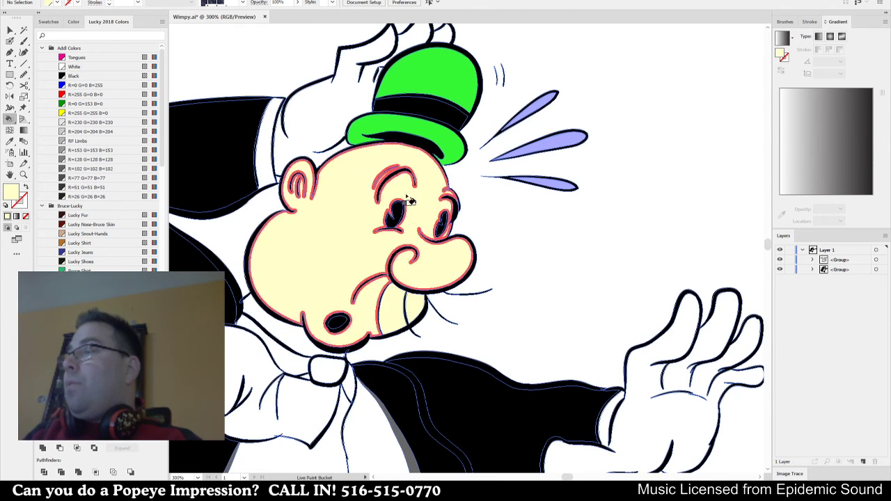
Fill the raised hand, its fingers and the outstretched hand with the same pale yellow skin color.
{"action": "left_click", "coordinate": [333, 91]}
{"action": "left_click", "coordinate": [415, 35]}
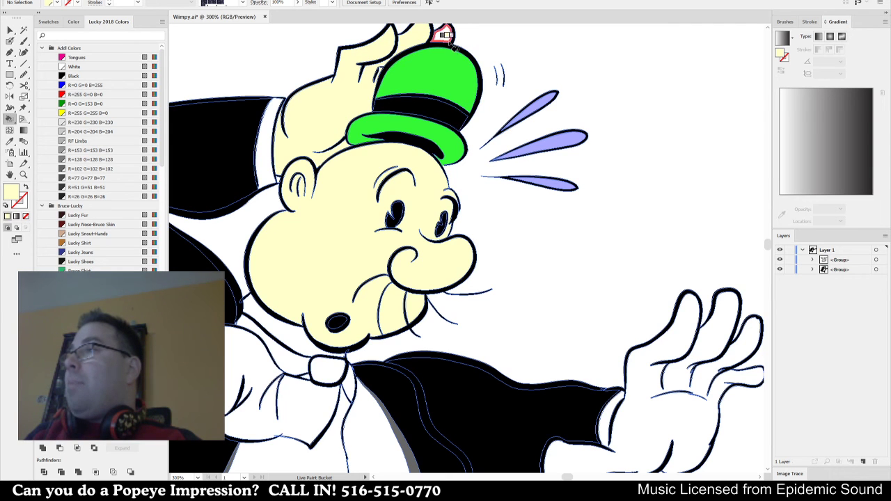
{"action": "left_click", "coordinate": [637, 418]}
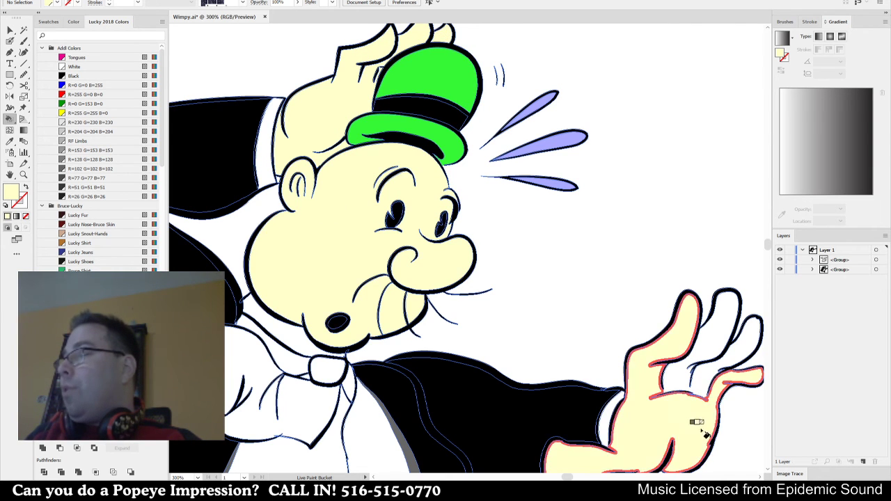
{"action": "left_click_drag", "start_coordinate": [697, 430], "coordinate": [540, 309]}
{"action": "left_click", "coordinate": [526, 248]}
{"action": "scroll", "coordinate": [562, 372], "scroll_direction": "down", "scroll_amount": 2}
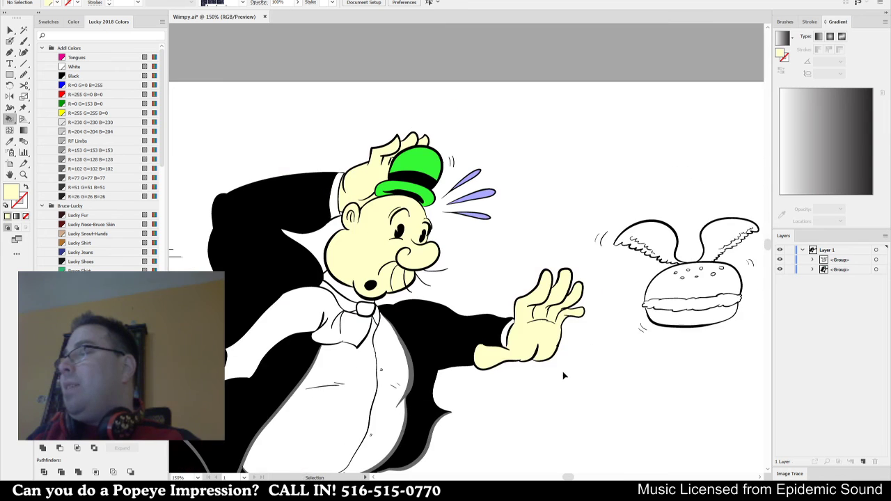
Mix a darker brown from the Lucky Shirt swatch and fill all sections of the front shoe.
{"action": "left_click_drag", "start_coordinate": [524, 394], "coordinate": [593, 310]}
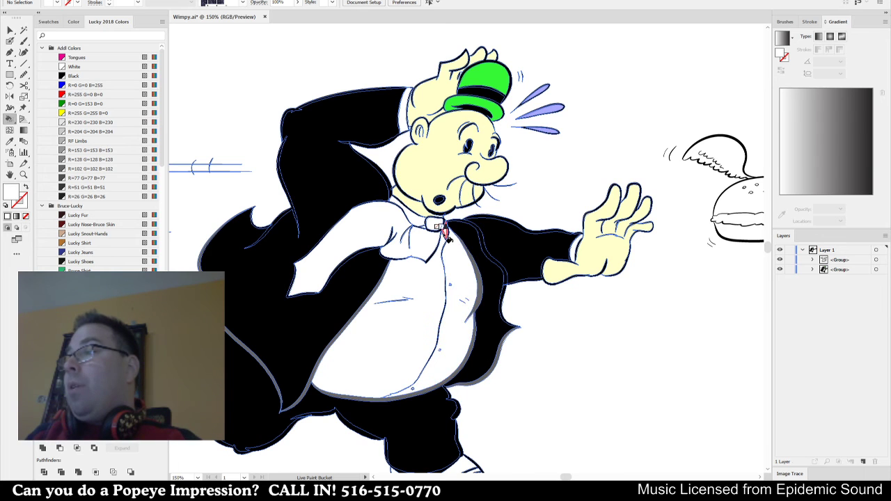
{"action": "key", "text": "space"}
{"action": "mouse_move", "coordinate": [586, 432]}
{"action": "left_mouse_down"}
{"action": "mouse_move", "coordinate": [517, 308]}
{"action": "mouse_move", "coordinate": [554, 327]}
{"action": "left_mouse_up"}
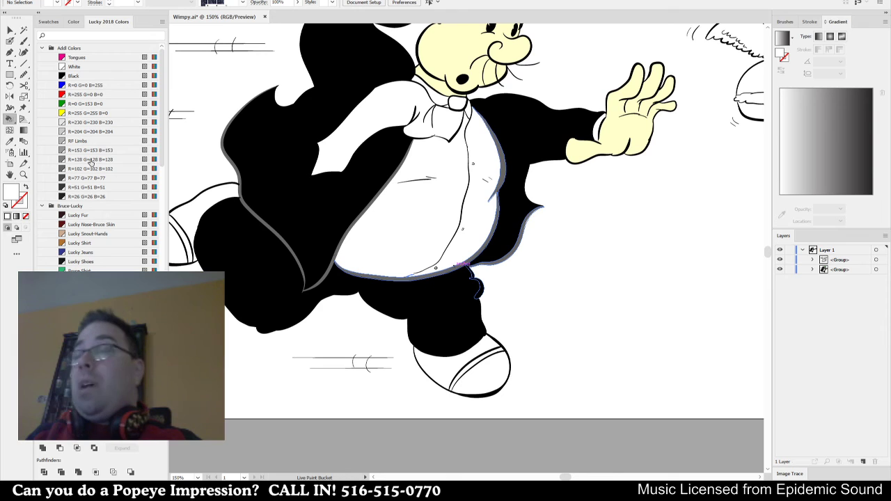
{"action": "left_click", "coordinate": [78, 243]}
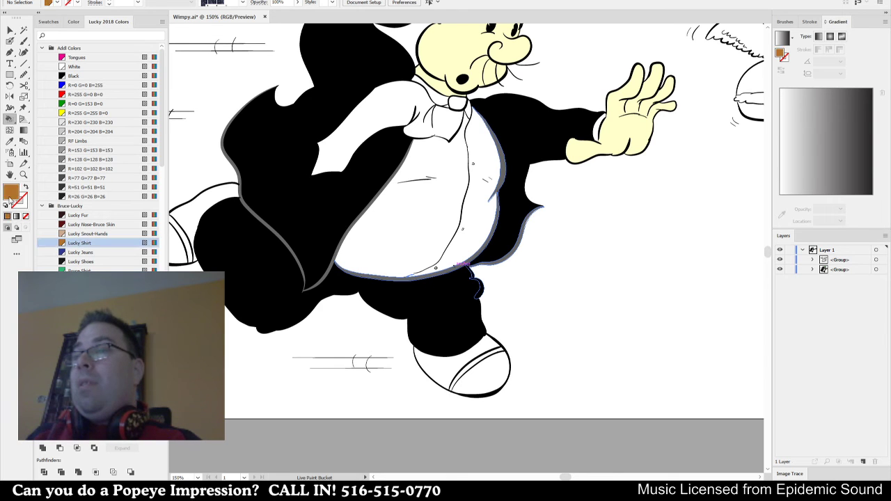
{"action": "double_click", "coordinate": [11, 193]}
{"action": "left_click_drag", "start_coordinate": [413, 208], "coordinate": [429, 217]}
{"action": "left_click", "coordinate": [544, 177]}
{"action": "left_click", "coordinate": [473, 376]}
{"action": "left_click", "coordinate": [467, 369]}
{"action": "left_click", "coordinate": [441, 365]}
Fill the sections of Wimpy's rear shoe with the same brown.
{"action": "key", "text": "space"}
{"action": "left_click_drag", "start_coordinate": [232, 271], "coordinate": [361, 308]}
{"action": "left_click", "coordinate": [314, 268]}
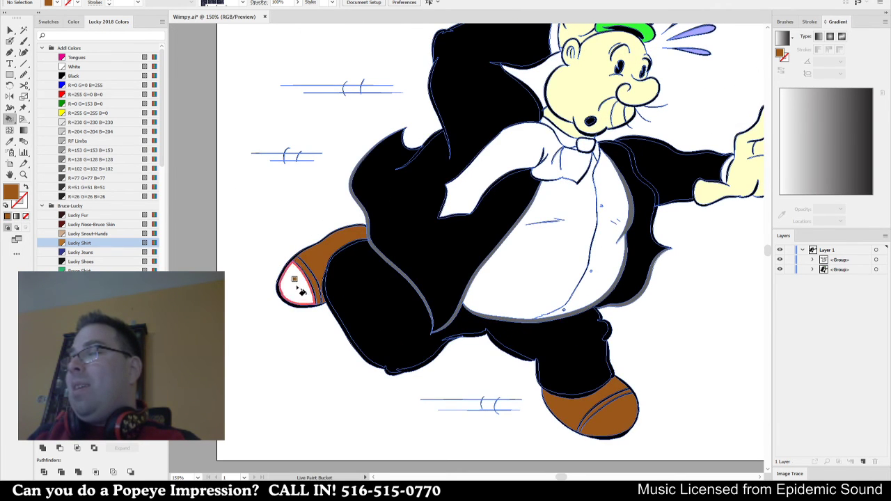
Try mixing a tan from the Lucky Snout-Hands swatch, about #C68B60, for the hamburger bun.
{"action": "left_click_drag", "start_coordinate": [737, 368], "coordinate": [614, 427]}
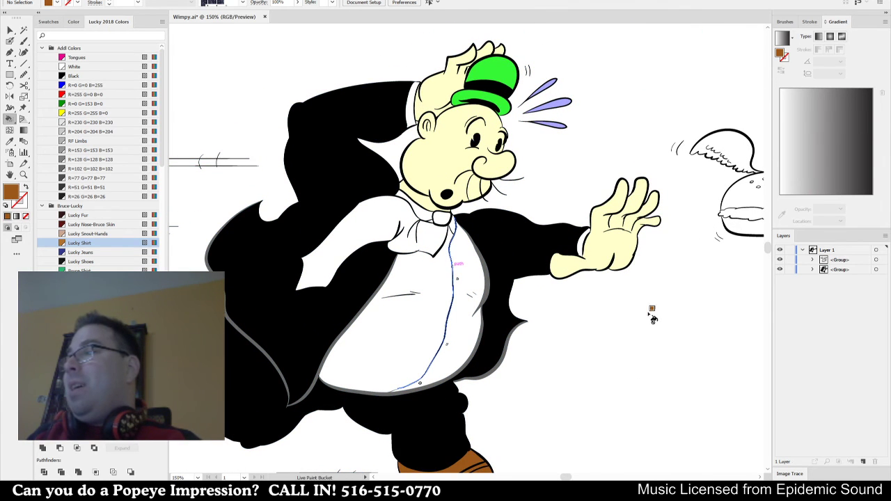
{"action": "left_click_drag", "start_coordinate": [642, 321], "coordinate": [487, 349]}
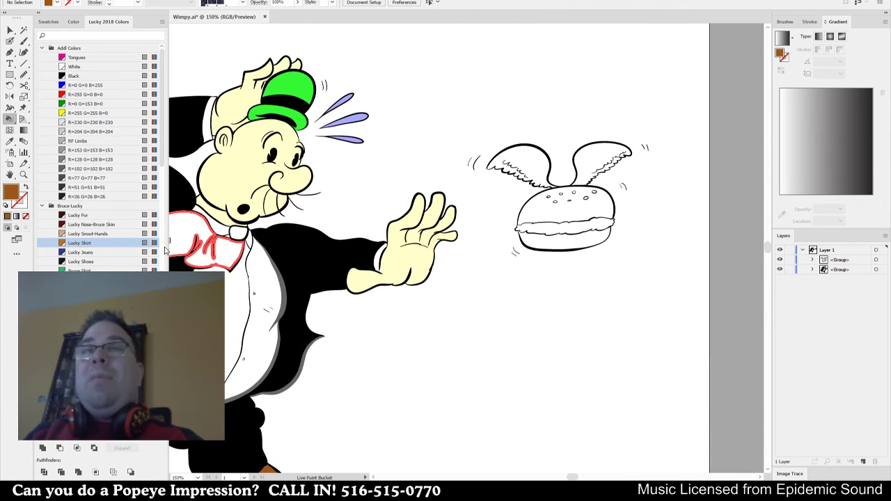
{"action": "left_click", "coordinate": [71, 235]}
{"action": "double_click", "coordinate": [10, 194]}
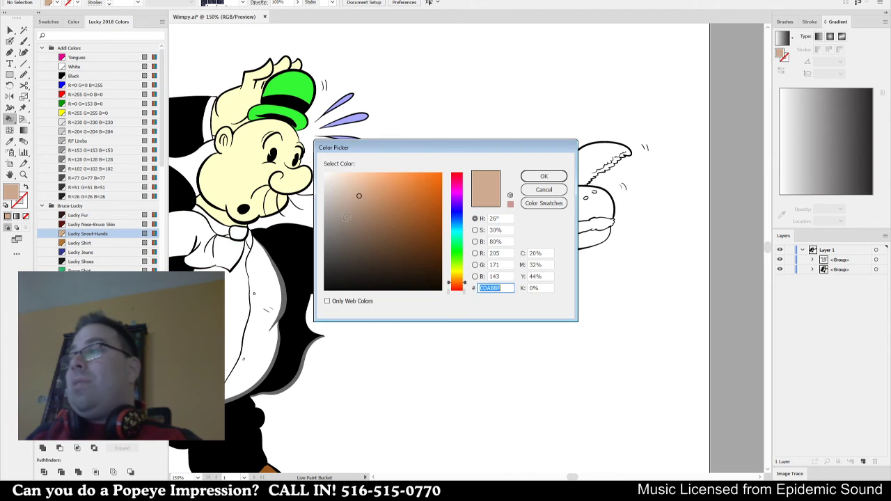
{"action": "left_click_drag", "start_coordinate": [357, 195], "coordinate": [393, 195]}
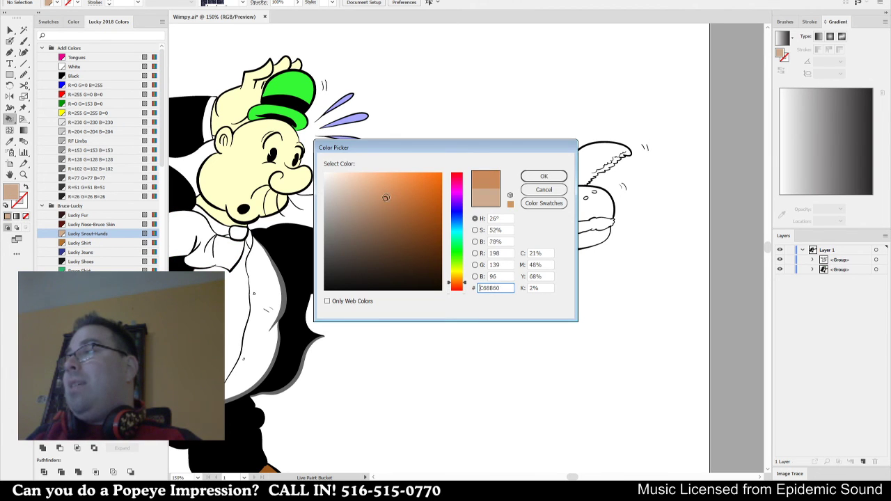
{"action": "left_click", "coordinate": [543, 176]}
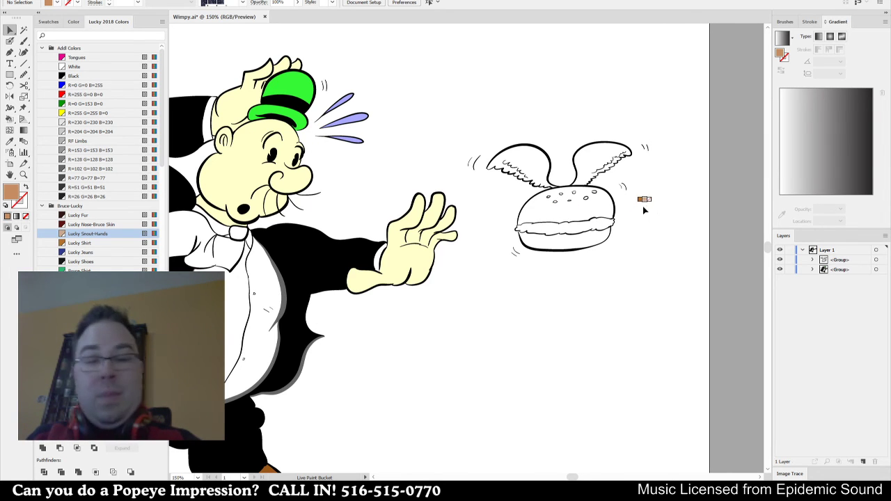
{"action": "key", "text": "v"}
{"action": "left_click", "coordinate": [616, 213]}
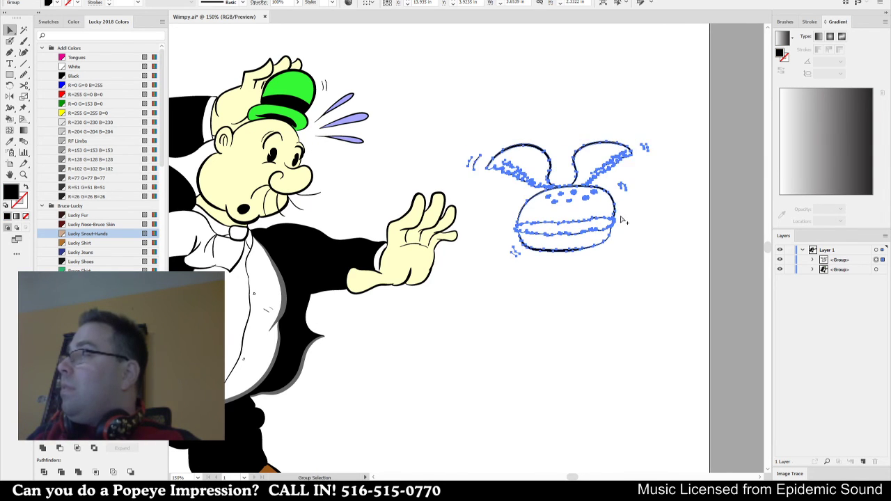
{"action": "left_click", "coordinate": [604, 318]}
{"action": "key", "text": "k"}
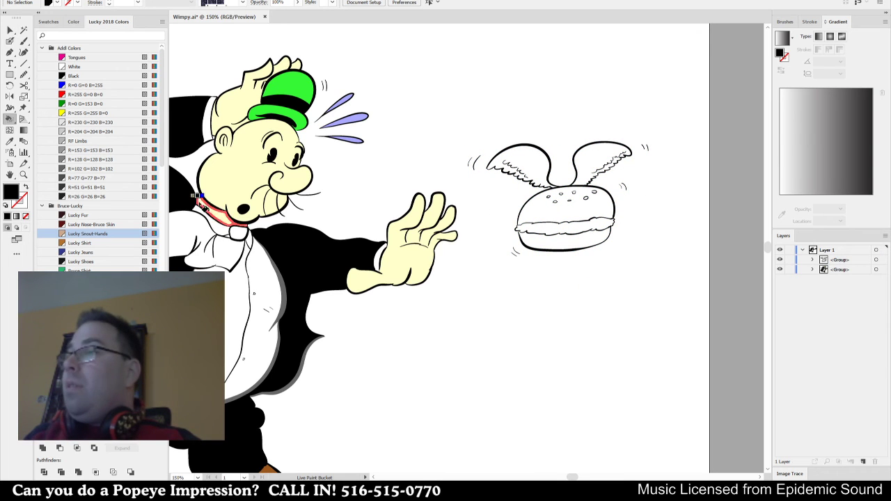
Mix a tan from the Lucky Snout-Hands swatch, about #D89C6F, and fill both halves of the hamburger bun.
{"action": "left_click", "coordinate": [73, 236]}
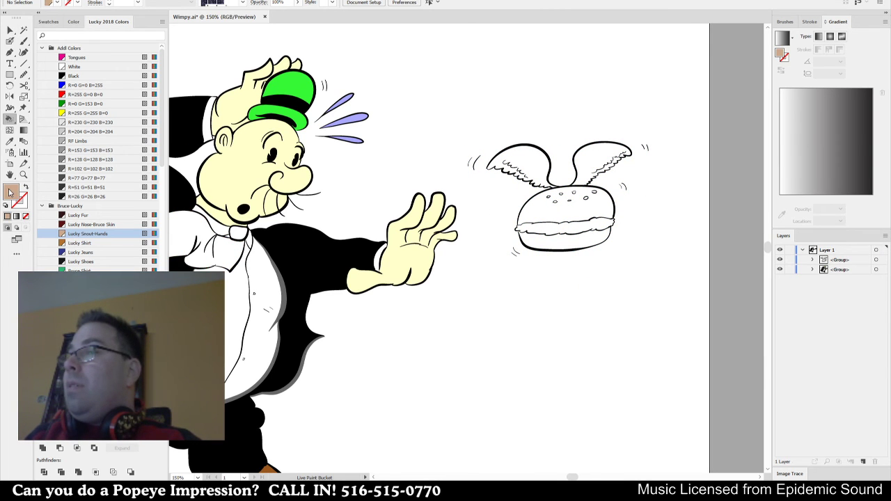
{"action": "double_click", "coordinate": [11, 193]}
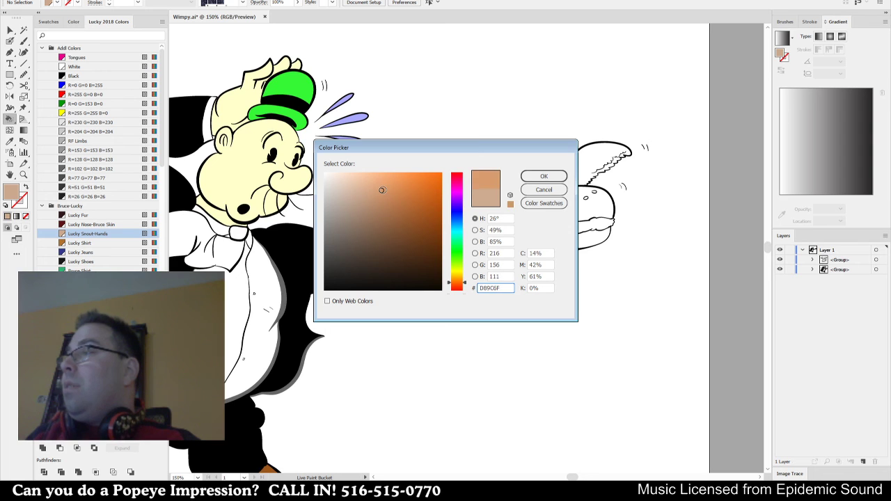
{"action": "left_click", "coordinate": [543, 176]}
{"action": "left_click", "coordinate": [553, 208]}
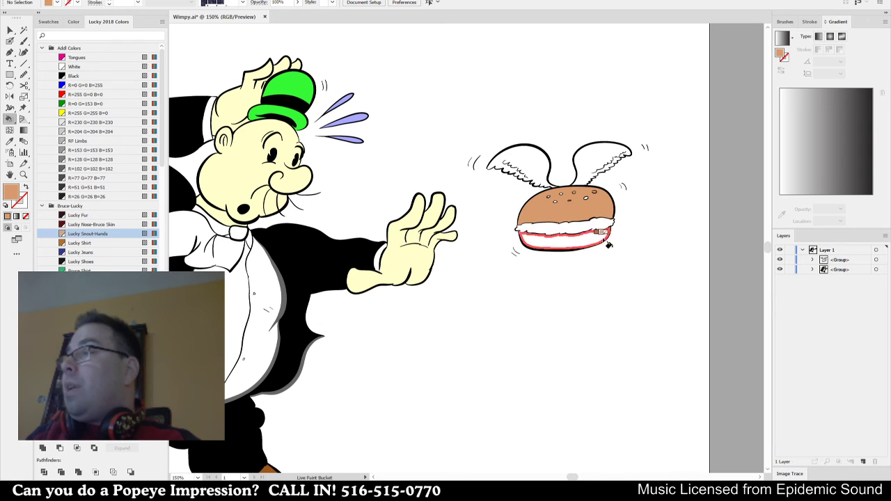
{"action": "left_click", "coordinate": [586, 250]}
Fill the hamburger patty with the Lucky Nose-Bruce Skin swatch.
{"action": "key", "text": "v"}
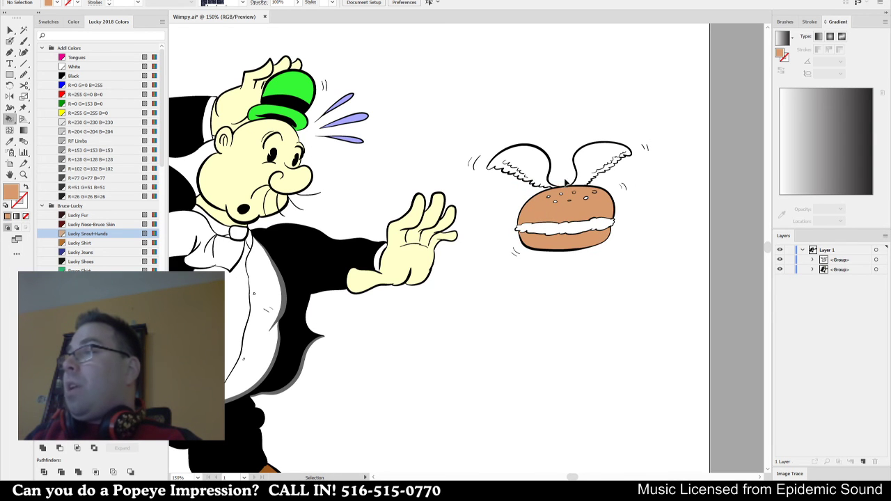
{"action": "left_click", "coordinate": [77, 224]}
{"action": "key", "text": "k"}
{"action": "left_click", "coordinate": [566, 225]}
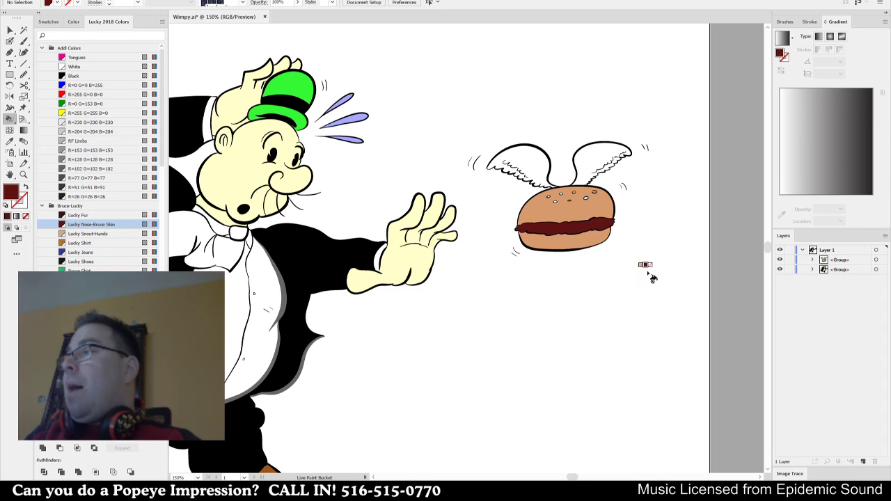
Sample white from the artwork and fill both of the hamburger's wings with it.
{"action": "left_click", "coordinate": [639, 151], "text": "ctrl"}
{"action": "left_click", "coordinate": [639, 151], "text": "ctrl"}
{"action": "left_click", "coordinate": [540, 92], "text": "alt"}
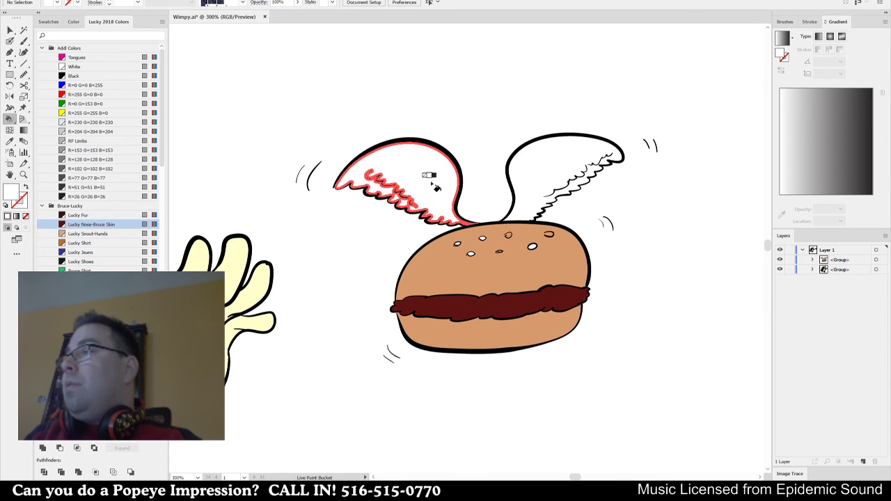
{"action": "left_click", "coordinate": [539, 177]}
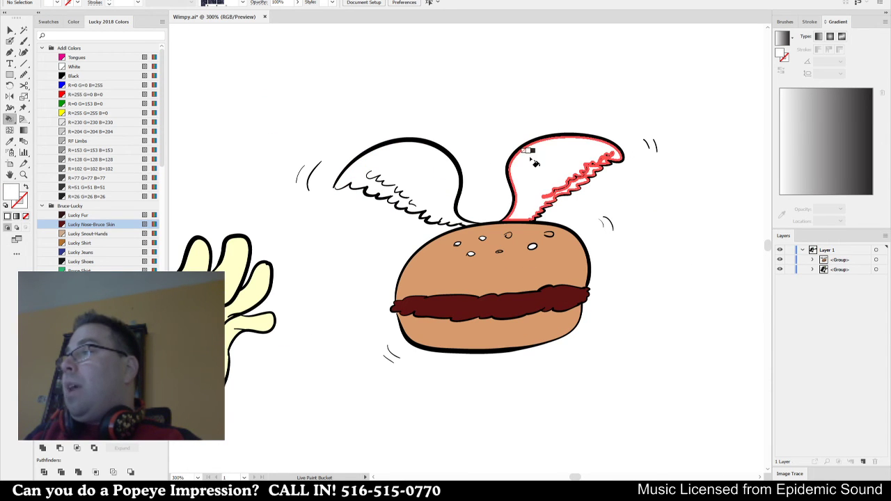
Sample the bun's tan and fill the white sesame seeds on the top bun with it.
{"action": "scroll", "coordinate": [533, 243], "scroll_direction": "up", "scroll_amount": 2, "text": "alt"}
{"action": "left_click", "coordinate": [571, 259], "text": "alt"}
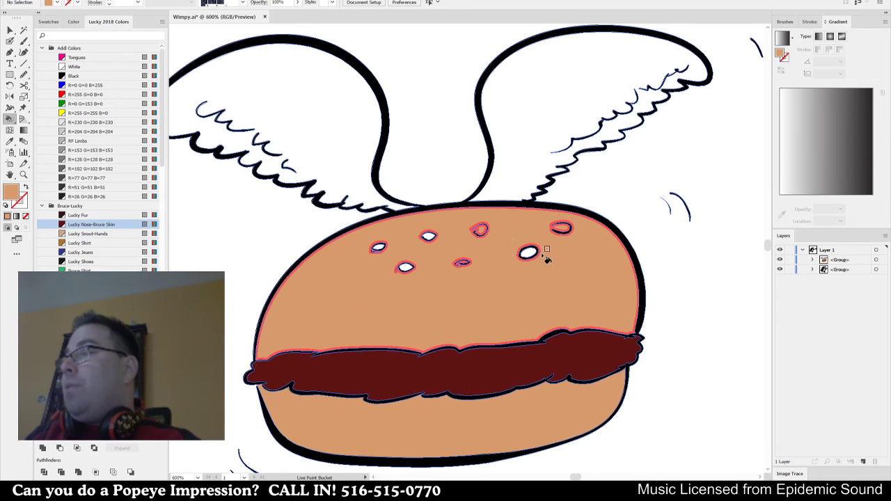
{"action": "left_click", "coordinate": [429, 237]}
{"action": "key", "text": "v"}
{"action": "scroll", "coordinate": [380, 269], "scroll_direction": "down", "scroll_amount": 2, "text": "alt"}
{"action": "scroll", "coordinate": [386, 257], "scroll_direction": "up", "scroll_amount": 4, "text": "alt"}
{"action": "left_click", "coordinate": [387, 255]}
{"action": "scroll", "coordinate": [497, 353], "scroll_direction": "down", "scroll_amount": 2, "text": "alt"}
{"action": "scroll", "coordinate": [496, 353], "scroll_direction": "down", "scroll_amount": 3, "text": "alt"}
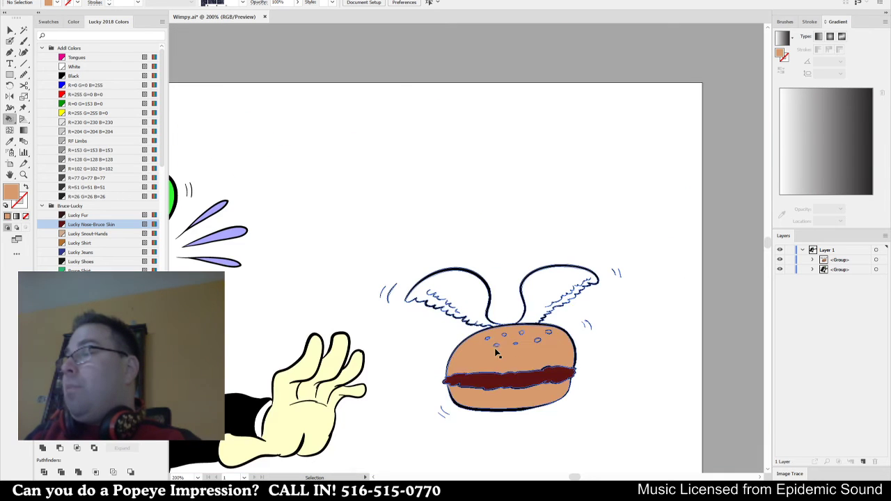
Mix a light lavender fill, #B6B6FF, starting from the R=0 G=0 B=255 swatch.
{"action": "left_click_drag", "start_coordinate": [617, 405], "coordinate": [529, 259]}
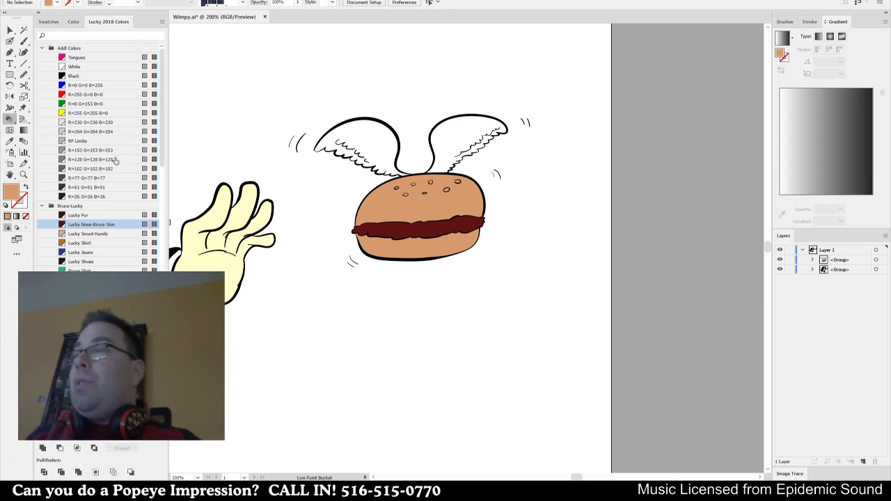
{"action": "left_click", "coordinate": [89, 85]}
{"action": "double_click", "coordinate": [9, 198]}
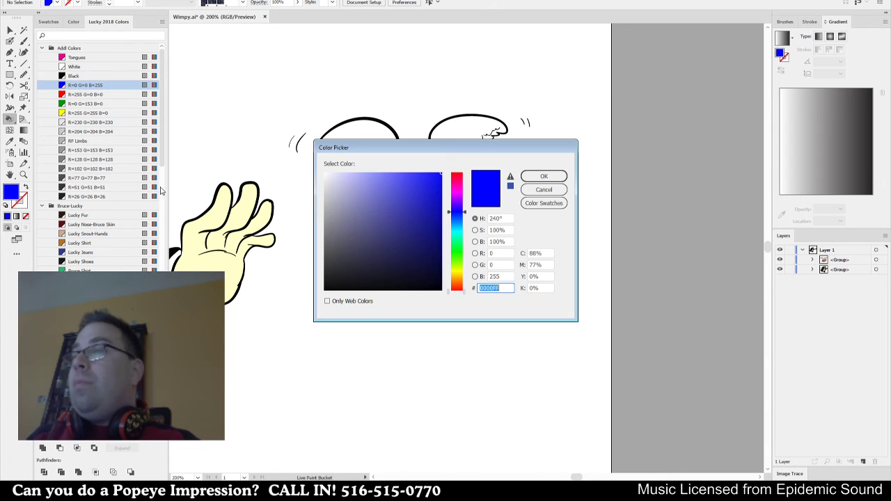
{"action": "left_click_drag", "start_coordinate": [354, 240], "coordinate": [357, 170]}
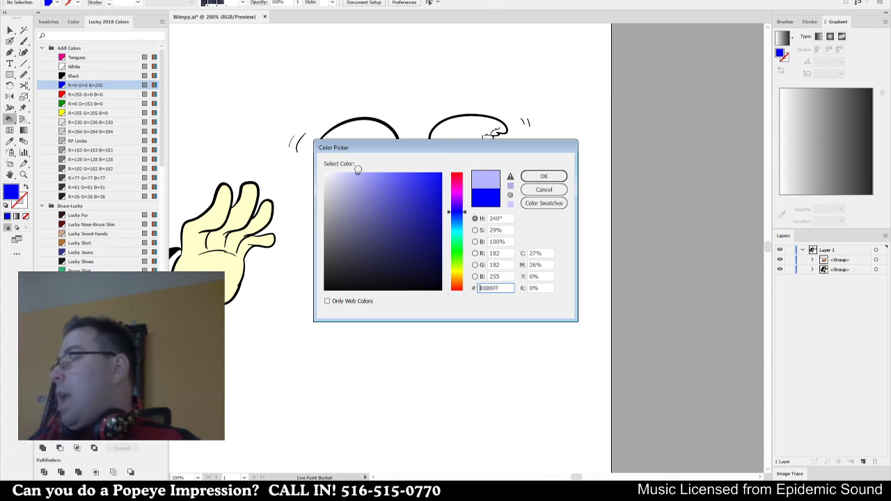
{"action": "left_click", "coordinate": [544, 176]}
Try the lavender as the fill of both hamburger wings, and undo the fills.
{"action": "left_click", "coordinate": [360, 142]}
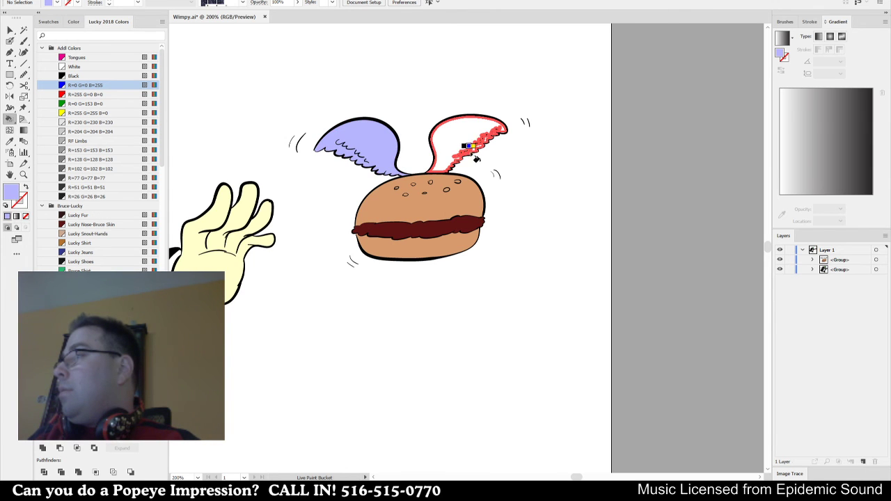
{"action": "left_click", "coordinate": [460, 142]}
{"action": "key", "text": "ctrl+z"}
{"action": "key", "text": "ctrl+z"}
{"action": "key", "text": "ctrl+z"}
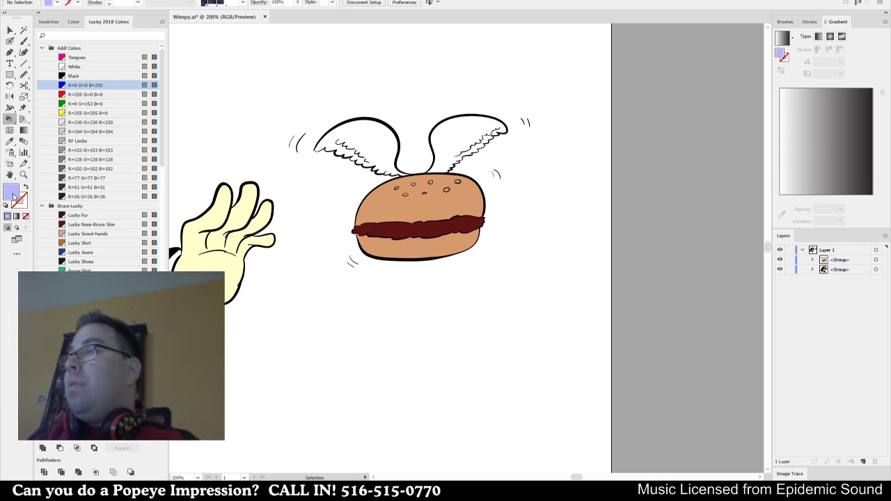
Lighten the fill color to a very pale lavender of the same hue and fill both hamburger wings with it.
{"action": "double_click", "coordinate": [12, 194]}
{"action": "left_click_drag", "start_coordinate": [357, 172], "coordinate": [335, 172]}
{"action": "left_click", "coordinate": [543, 178]}
{"action": "left_click", "coordinate": [346, 149]}
{"action": "left_click", "coordinate": [465, 137]}
Fill Wimpy's necktie, including its knot, with the R=255 G=0 B=0 red swatch.
{"action": "scroll", "coordinate": [550, 243], "scroll_direction": "down", "scroll_amount": 3}
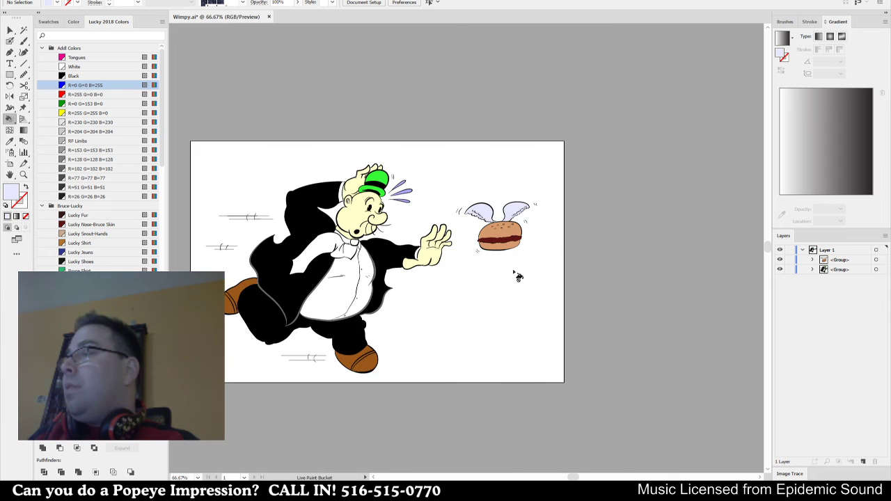
{"action": "left_click_drag", "start_coordinate": [512, 301], "coordinate": [556, 255]}
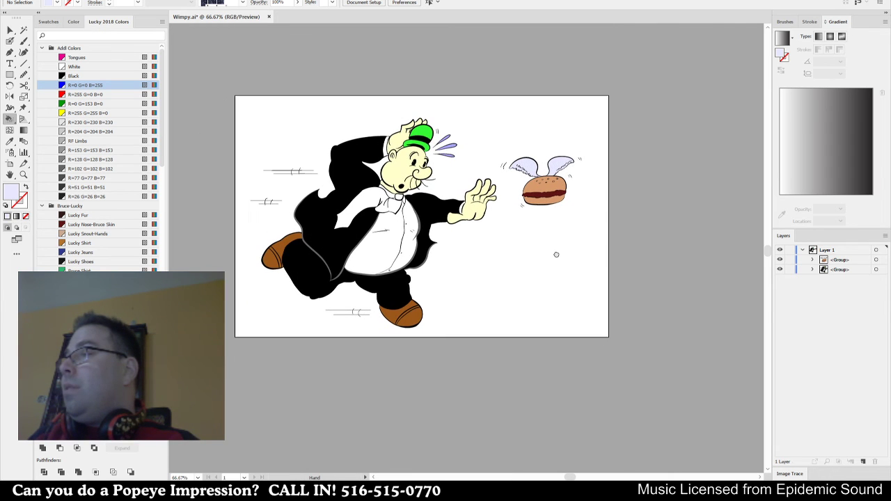
{"action": "left_click", "coordinate": [85, 96]}
{"action": "left_click", "coordinate": [395, 198]}
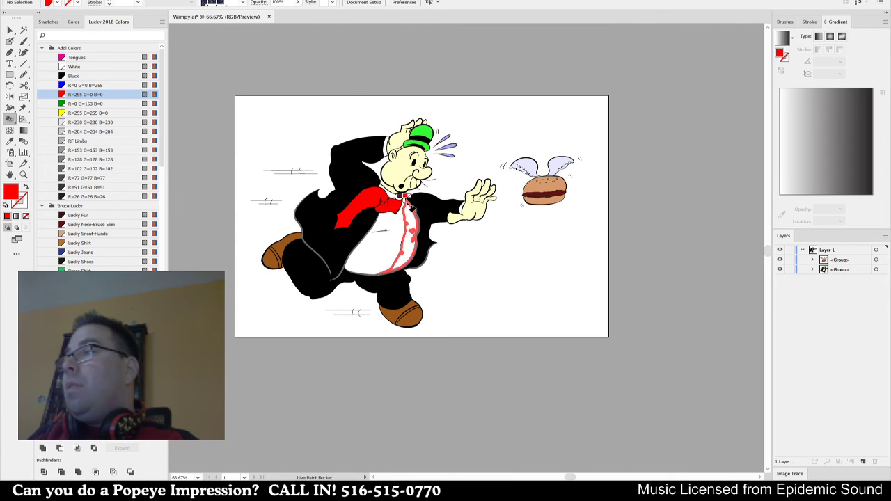
{"action": "key", "text": "v"}
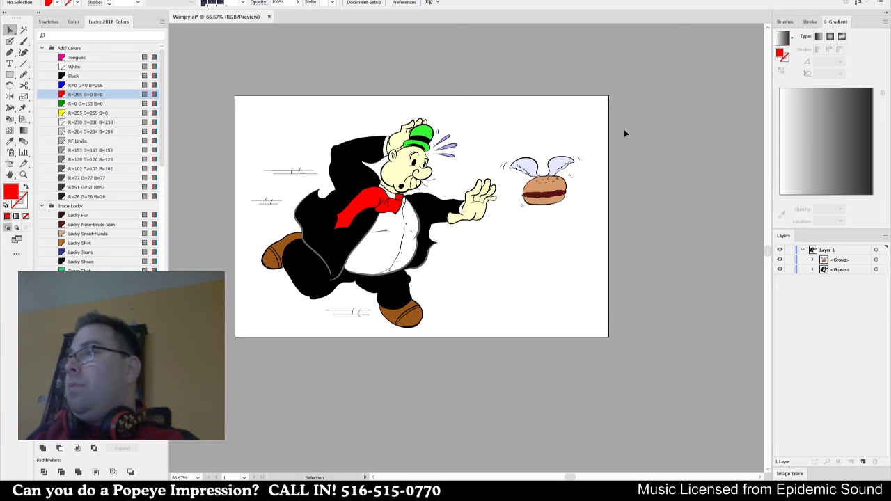
Move all the artwork off the artboard to check it for unfilled areas against the gray, undo the move, and fit the artboard in view.
{"action": "left_click_drag", "start_coordinate": [619, 96], "coordinate": [180, 396]}
{"action": "left_click_drag", "start_coordinate": [471, 253], "coordinate": [454, 201]}
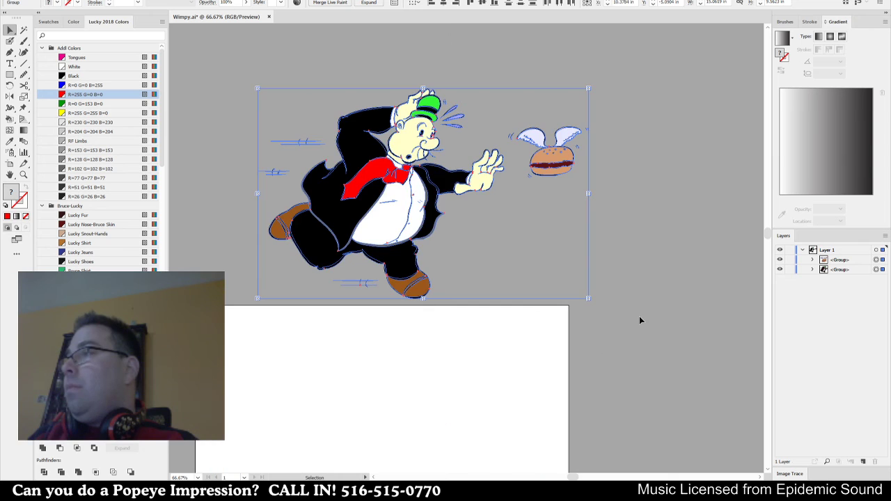
{"action": "left_click", "coordinate": [639, 317]}
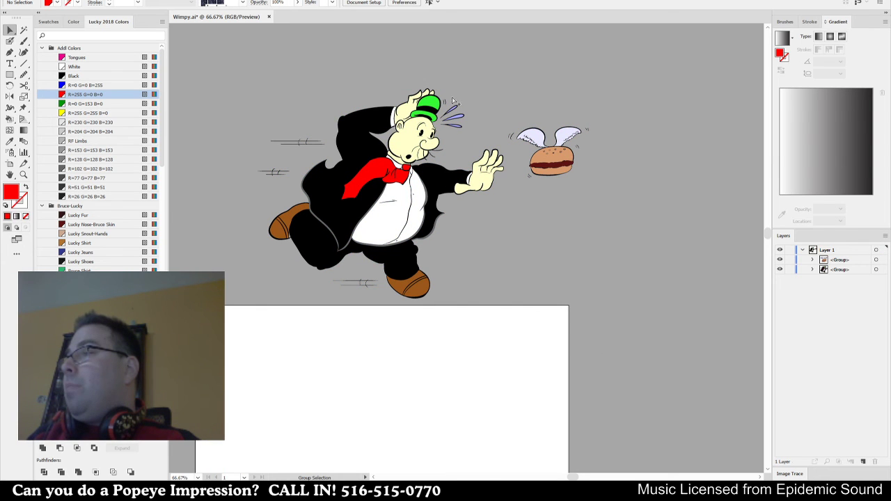
{"action": "scroll", "coordinate": [453, 99], "scroll_direction": "up", "scroll_amount": 2, "text": "alt"}
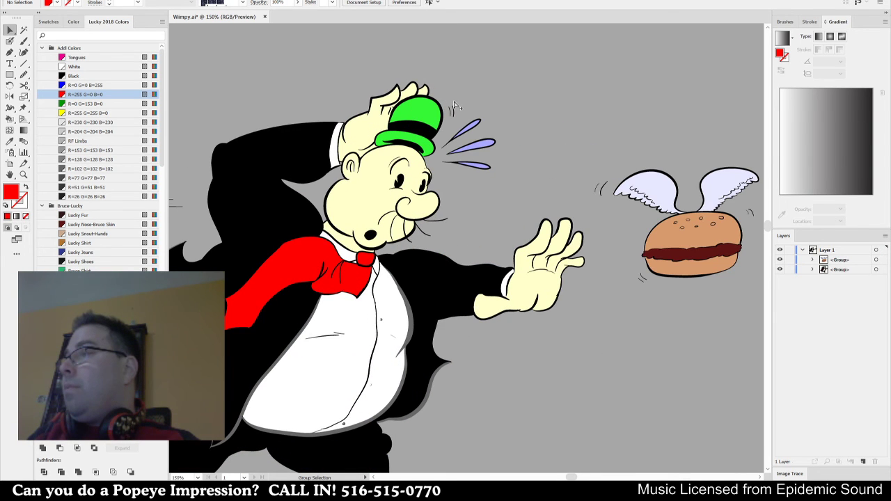
{"action": "scroll", "coordinate": [454, 105], "scroll_direction": "down", "scroll_amount": 2, "text": "alt"}
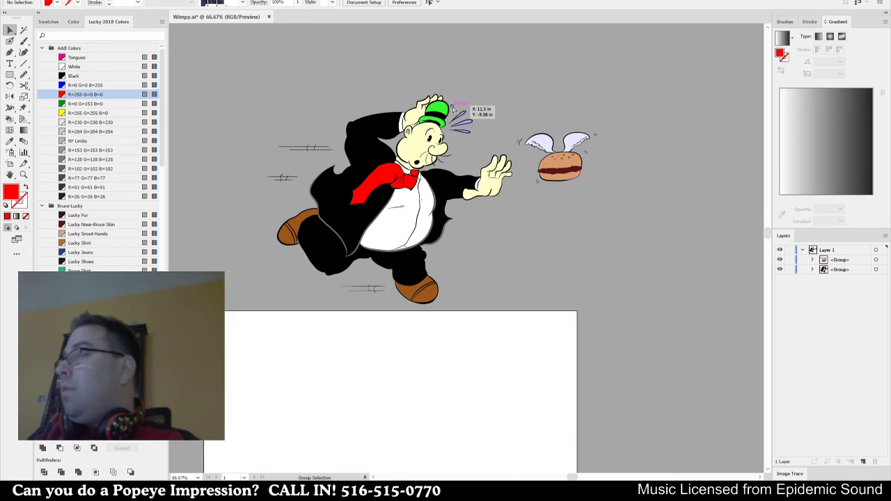
{"action": "scroll", "coordinate": [453, 109], "scroll_direction": "down", "scroll_amount": 1, "text": "alt"}
{"action": "key", "text": "ctrl+z"}
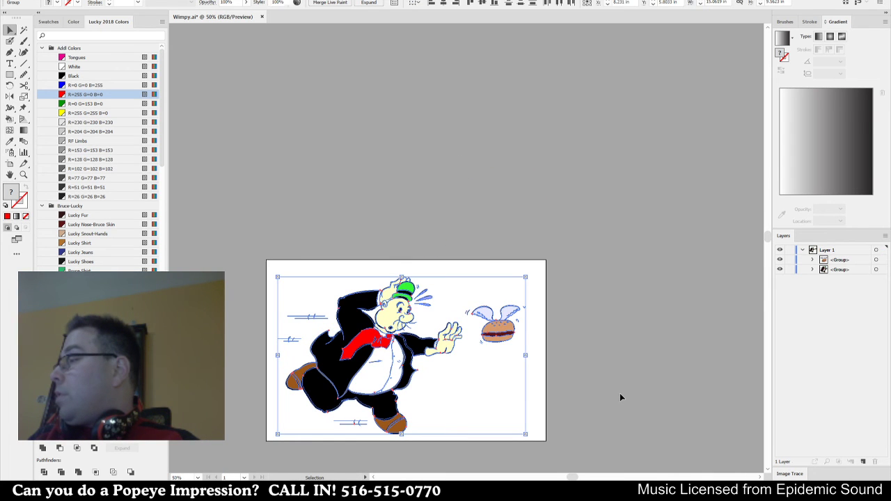
{"action": "left_click", "coordinate": [621, 397]}
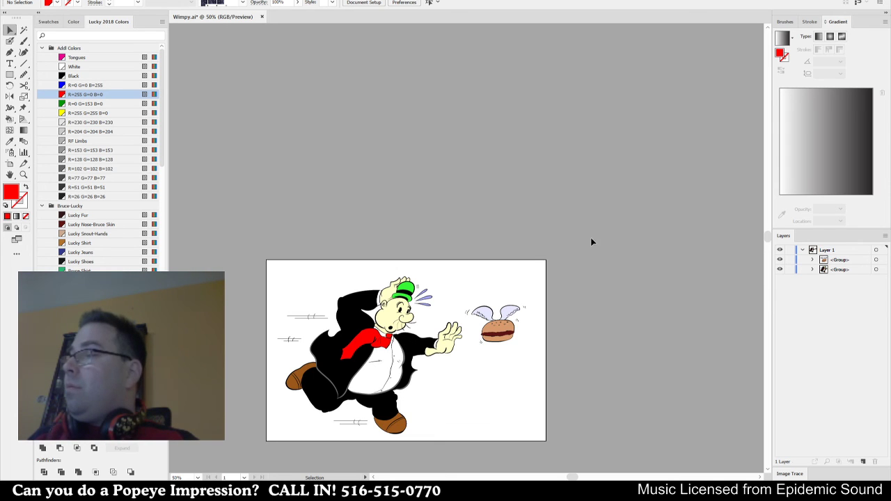
{"action": "key", "text": "ctrl+0"}
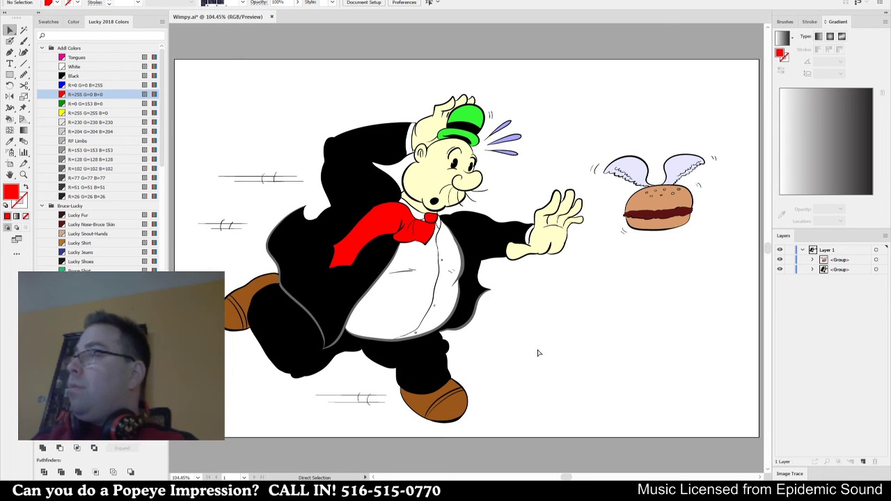